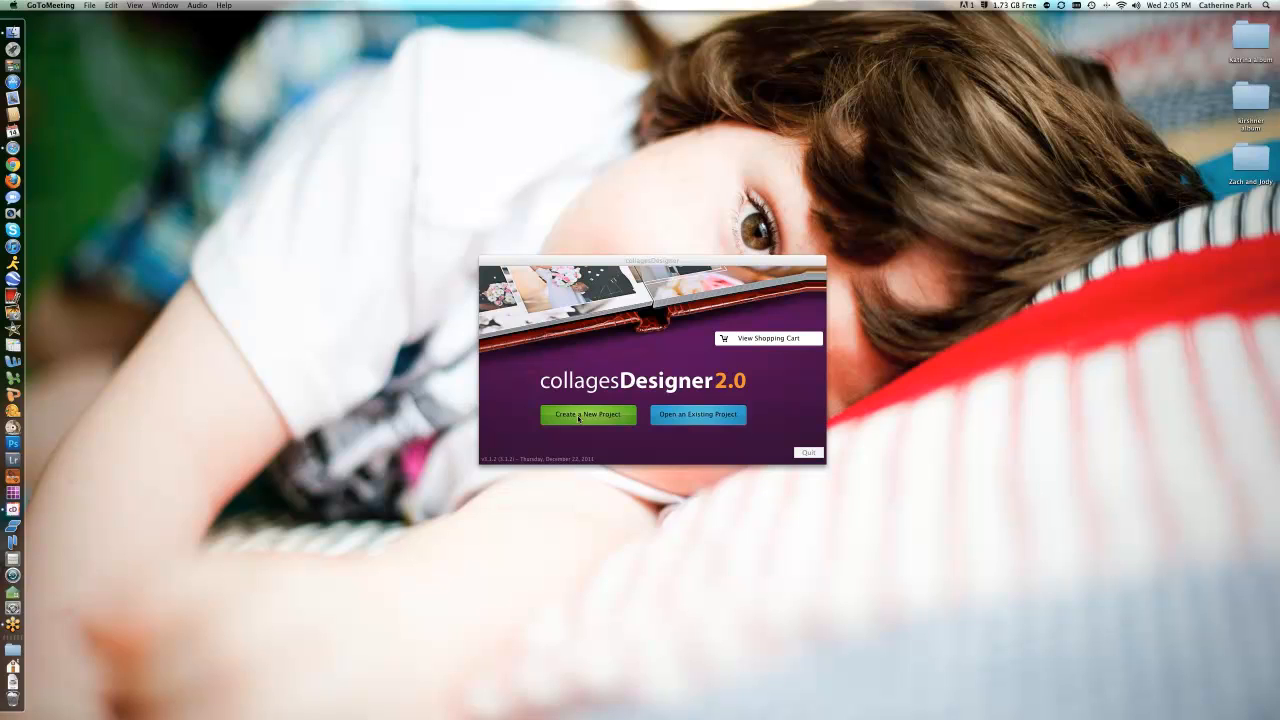
Create a new album project of the Photographic Cover type with the 10x10 Photographic Cover product
click(578, 418)
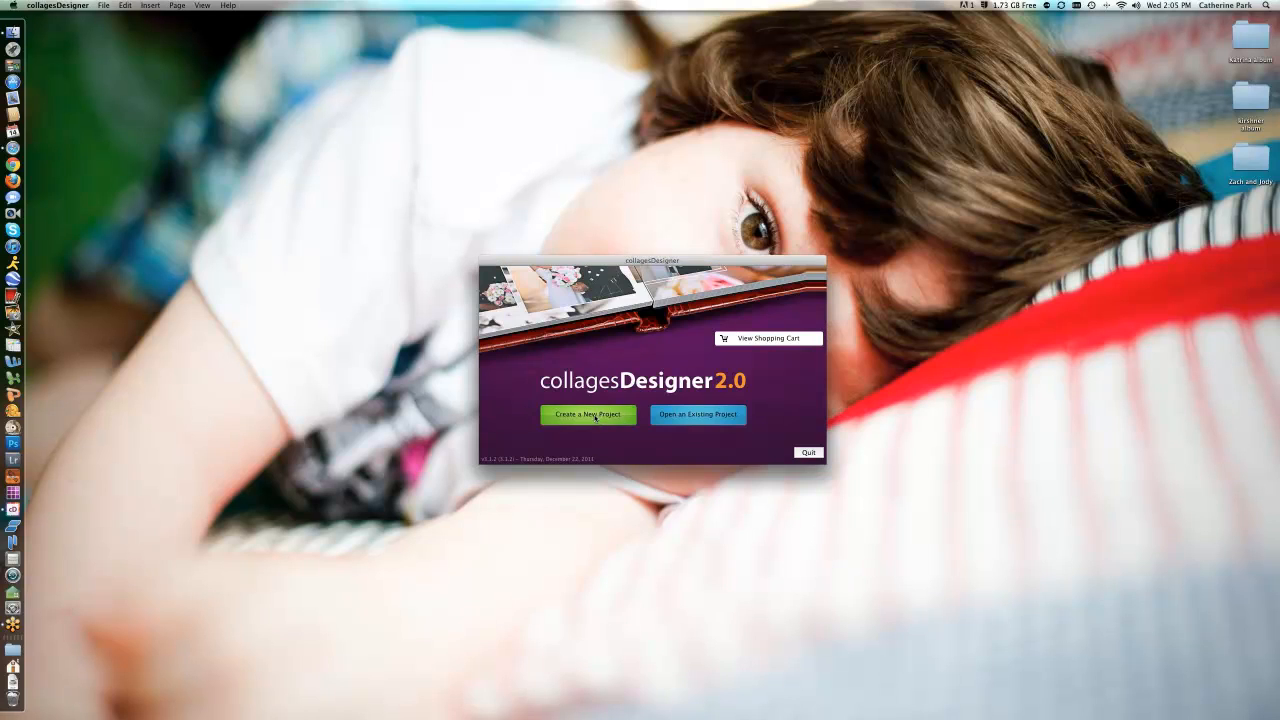
click(595, 418)
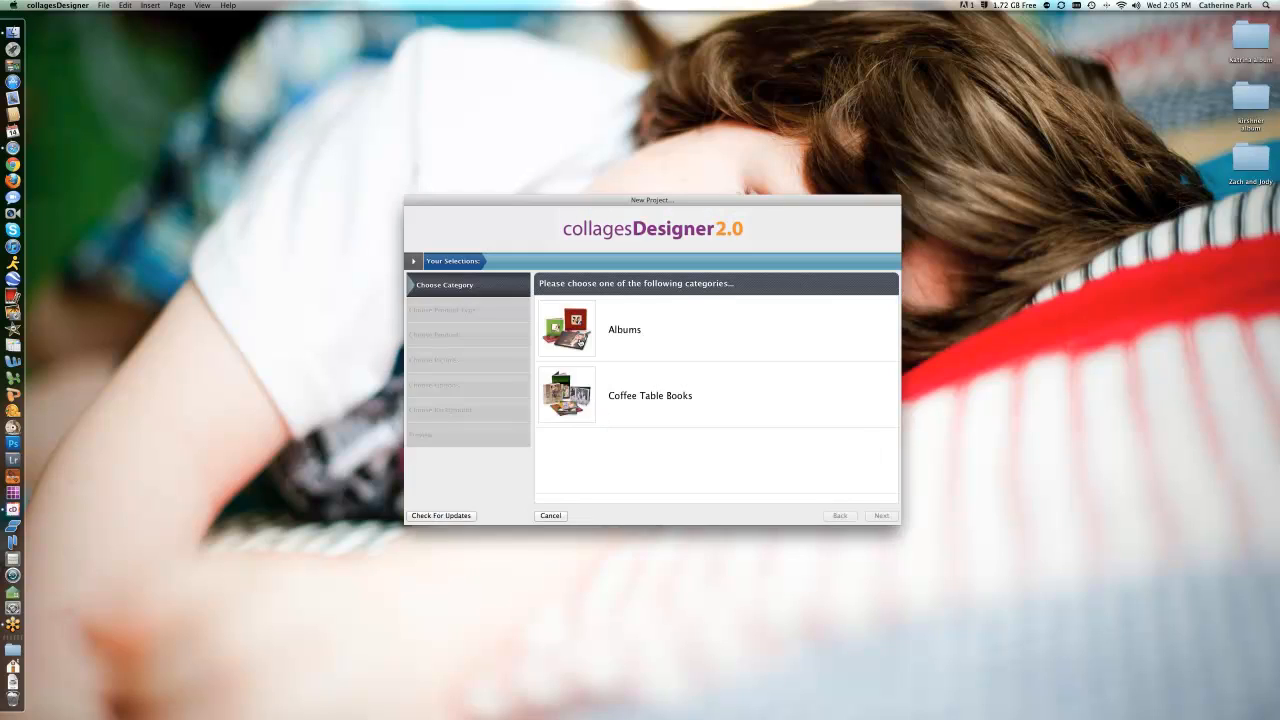
click(574, 323)
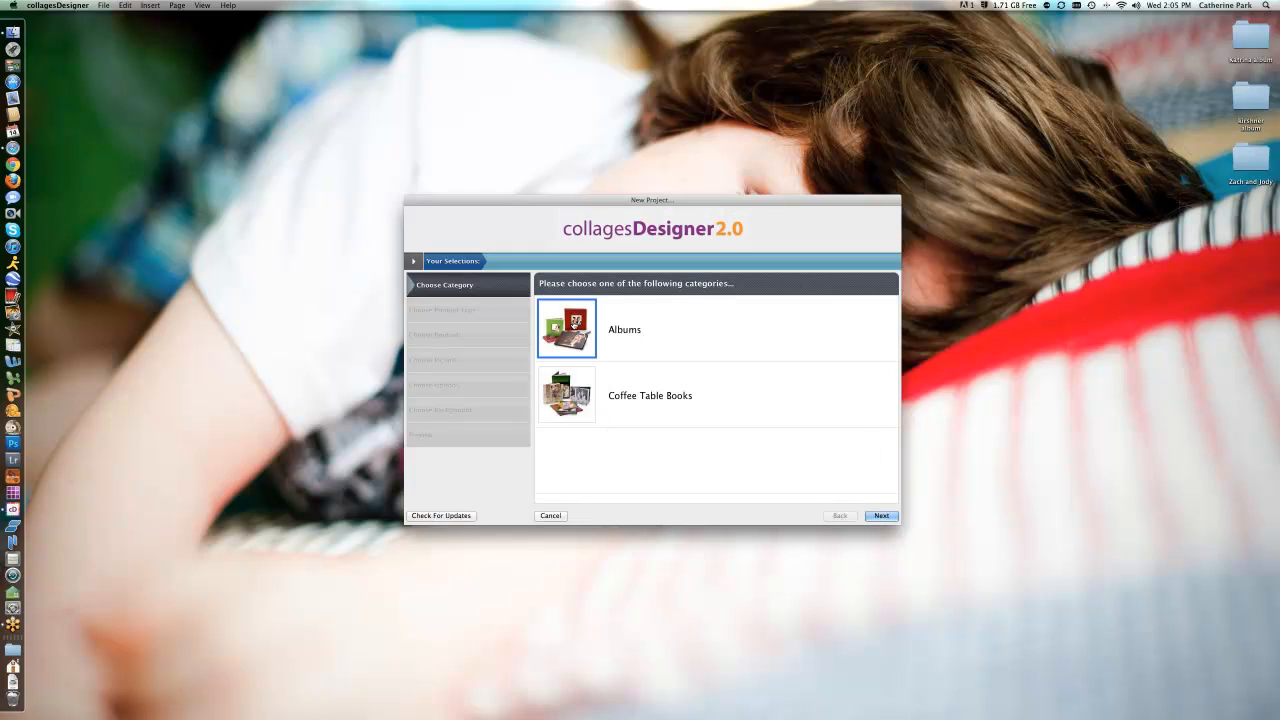
click(879, 515)
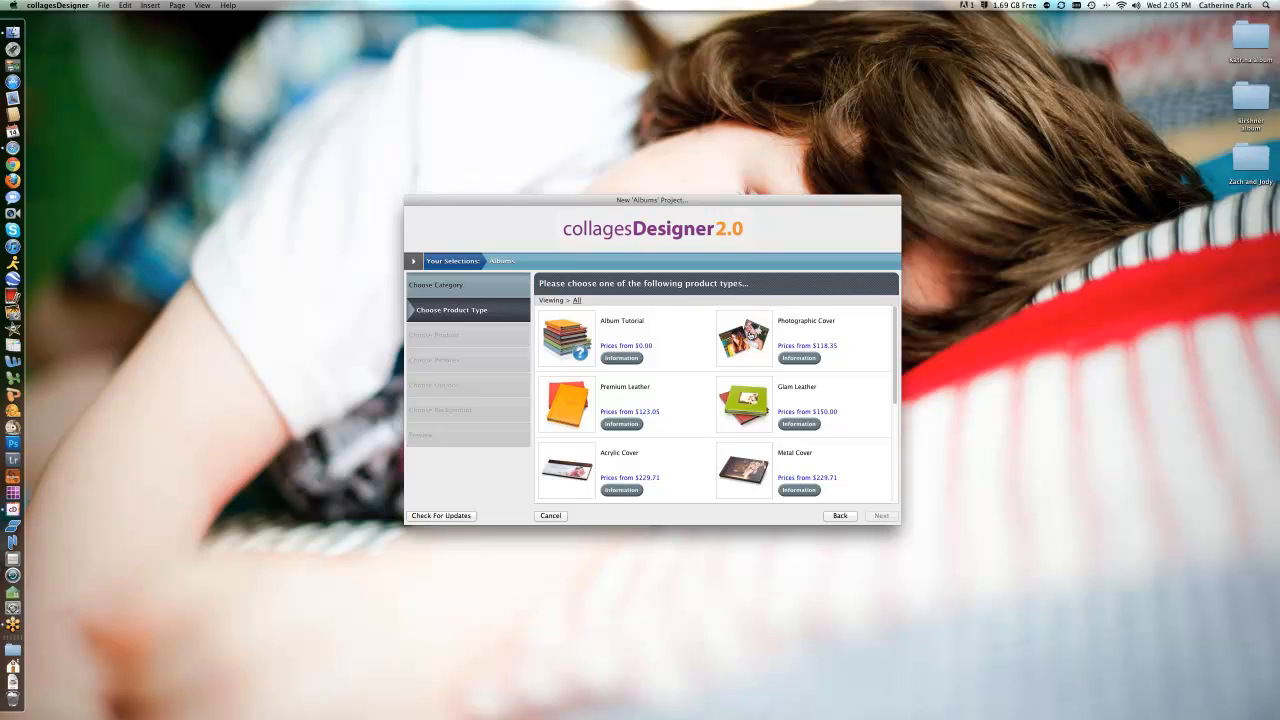
click(748, 337)
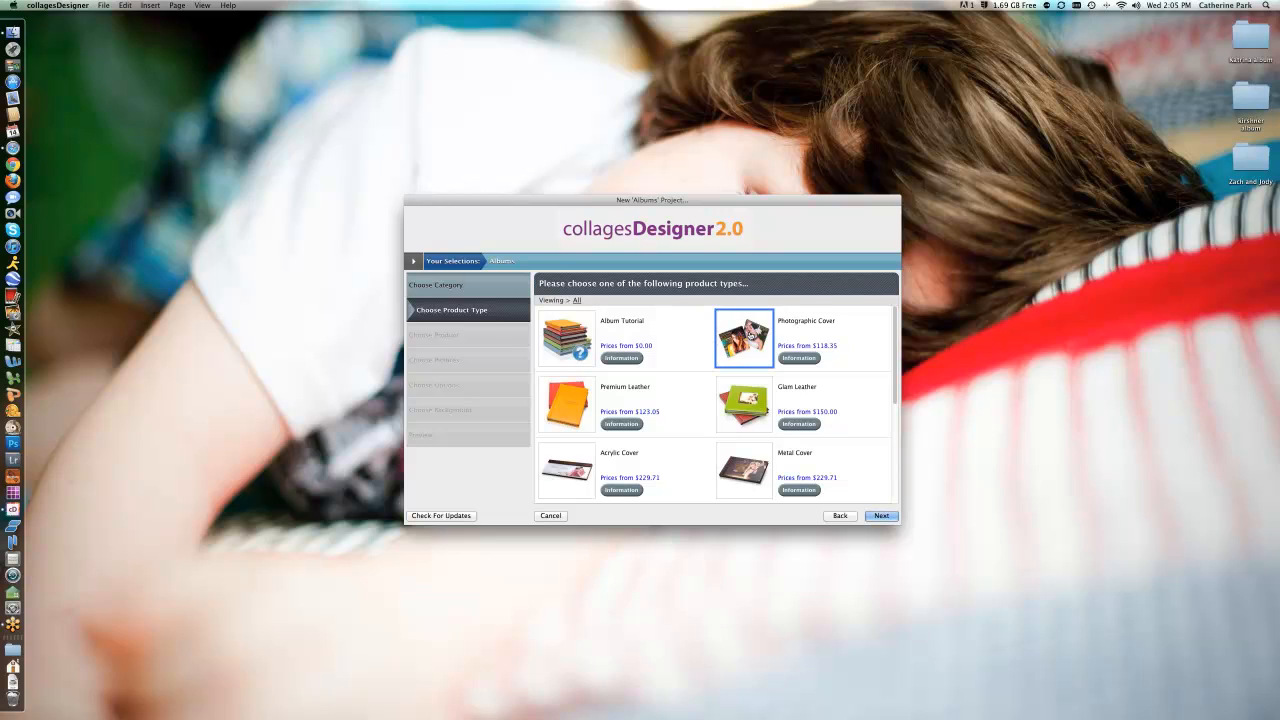
click(882, 516)
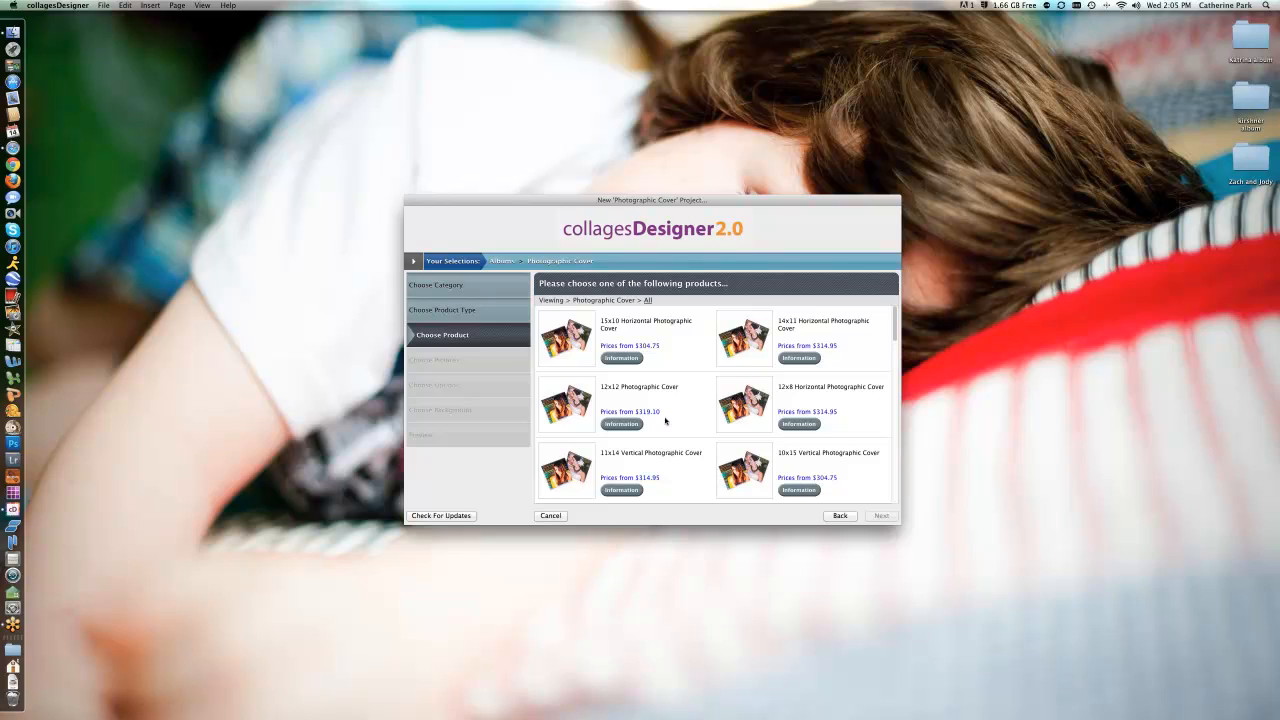
scroll(665, 421, down, 2)
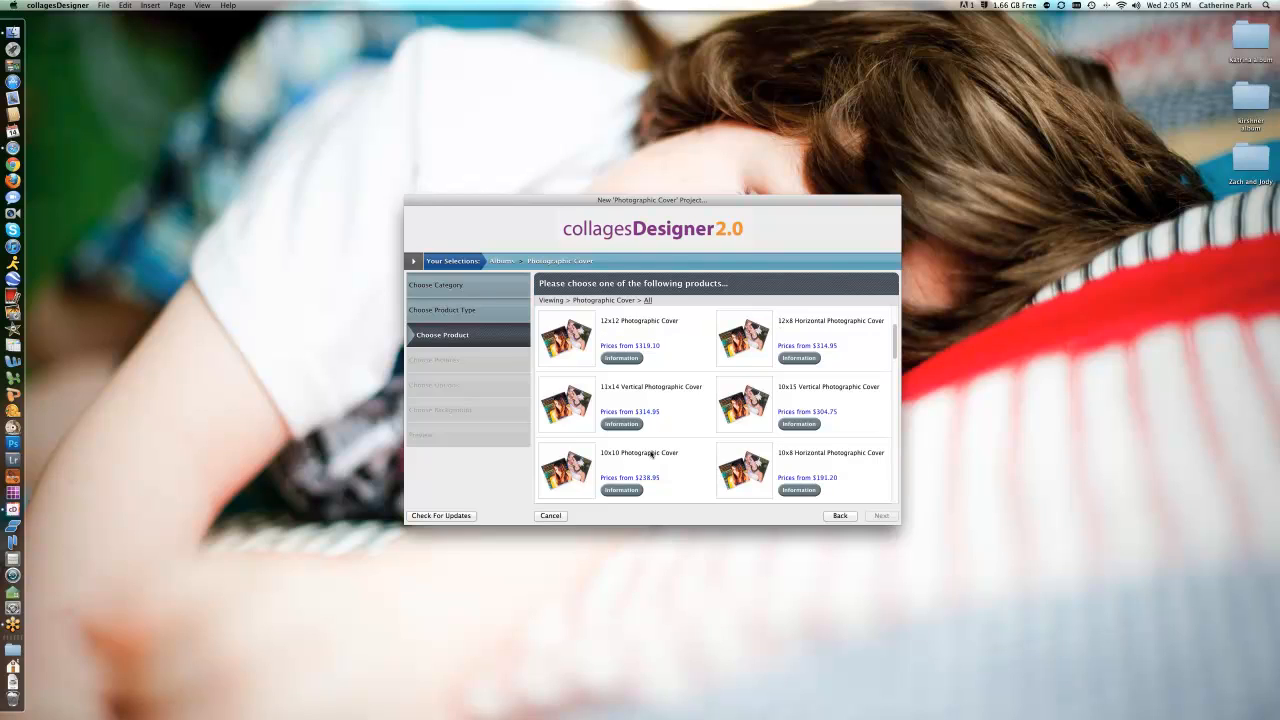
click(576, 476)
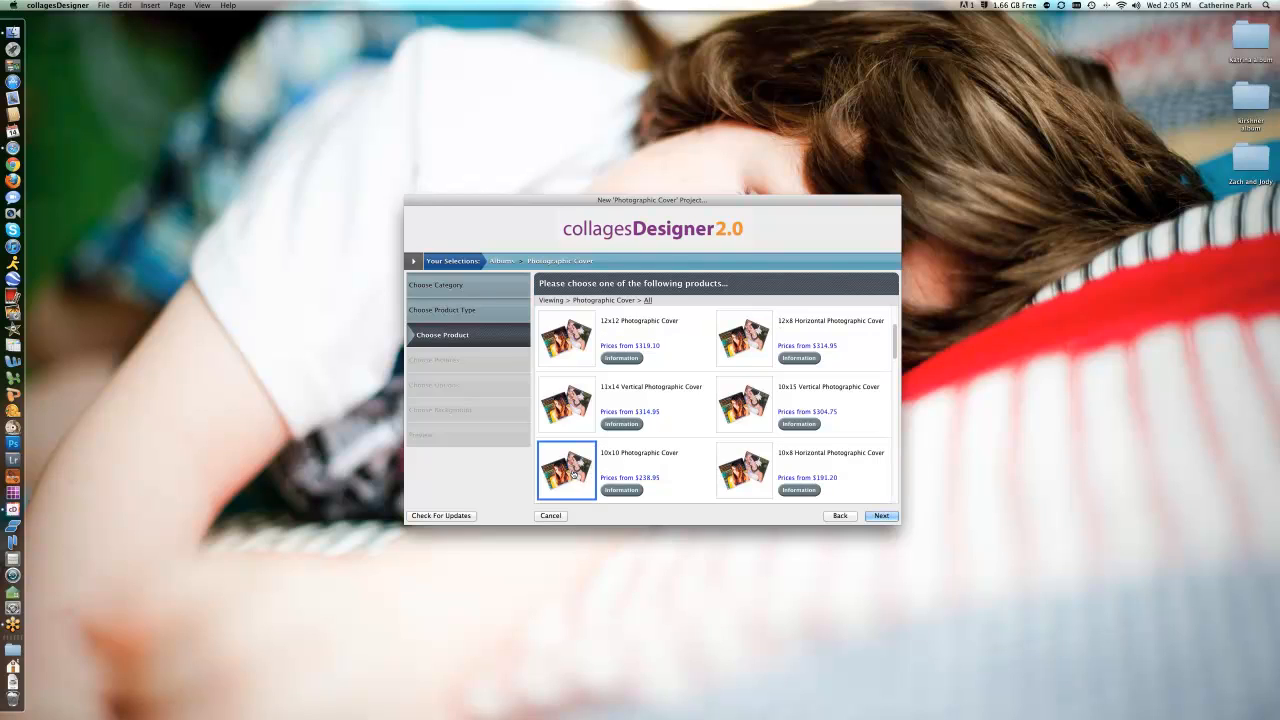
click(882, 516)
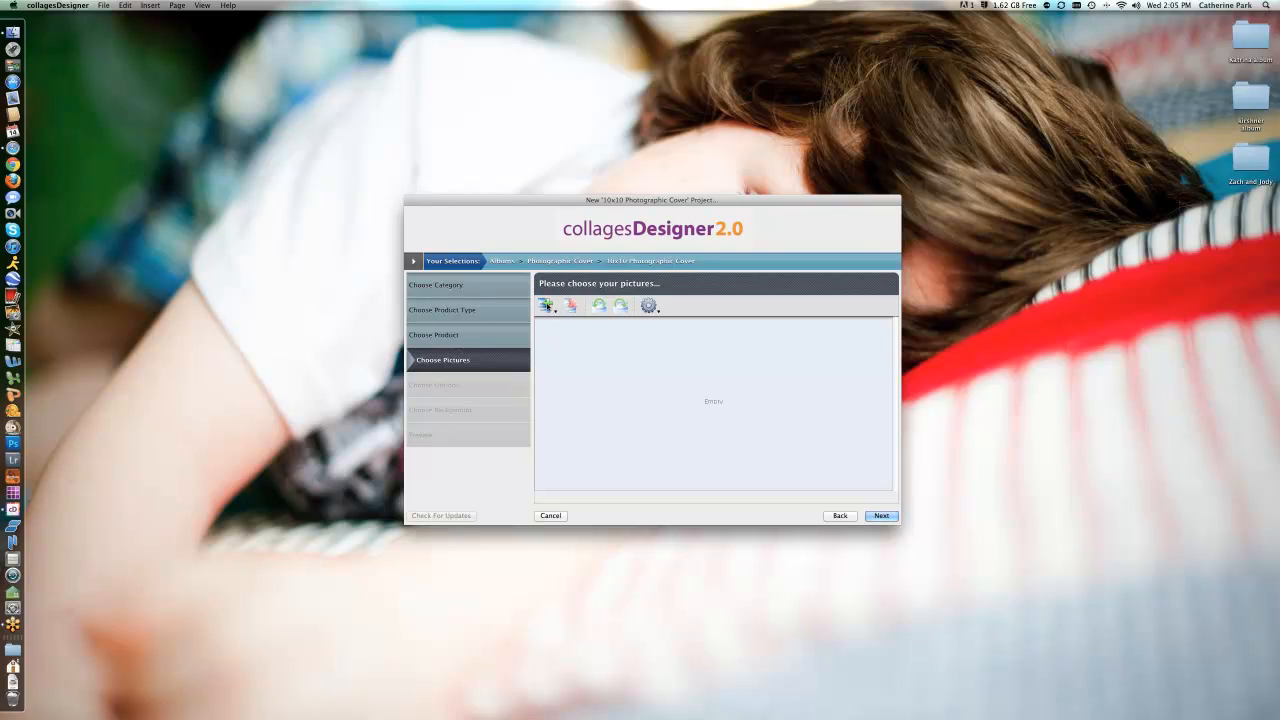
Add the folder containing the bride's album pictures from the Desktop to the project
click(546, 306)
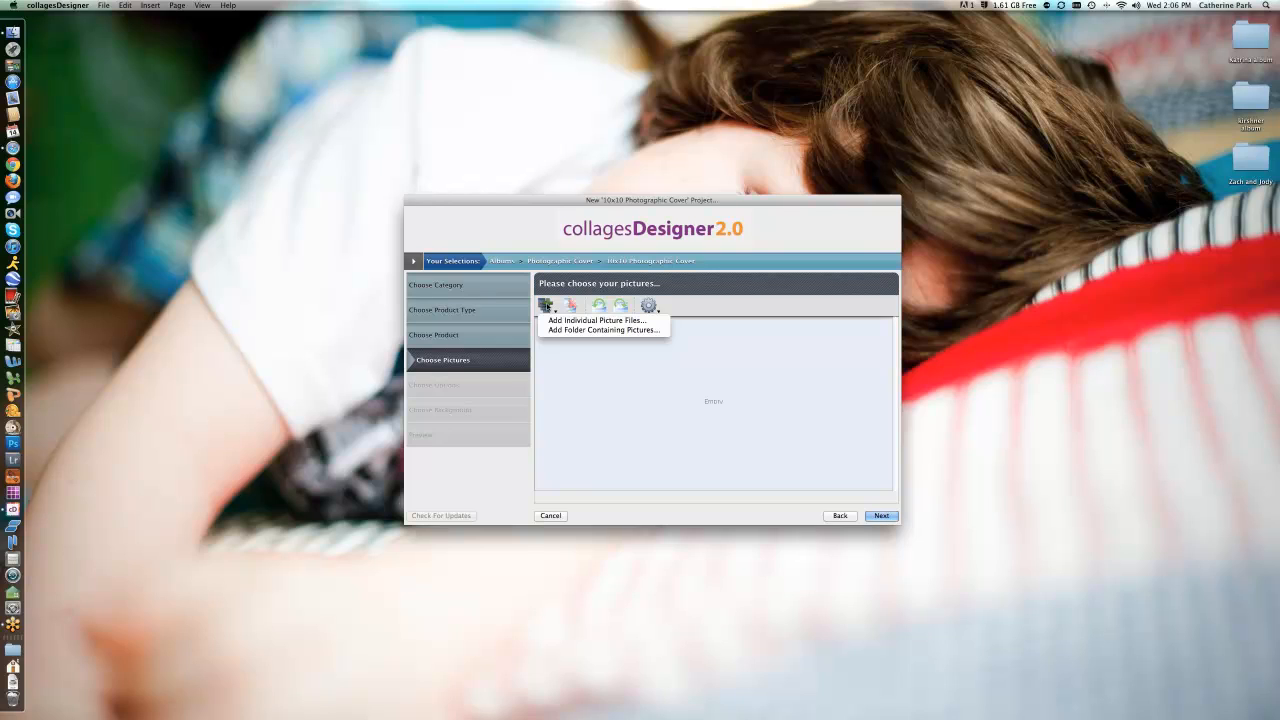
click(574, 330)
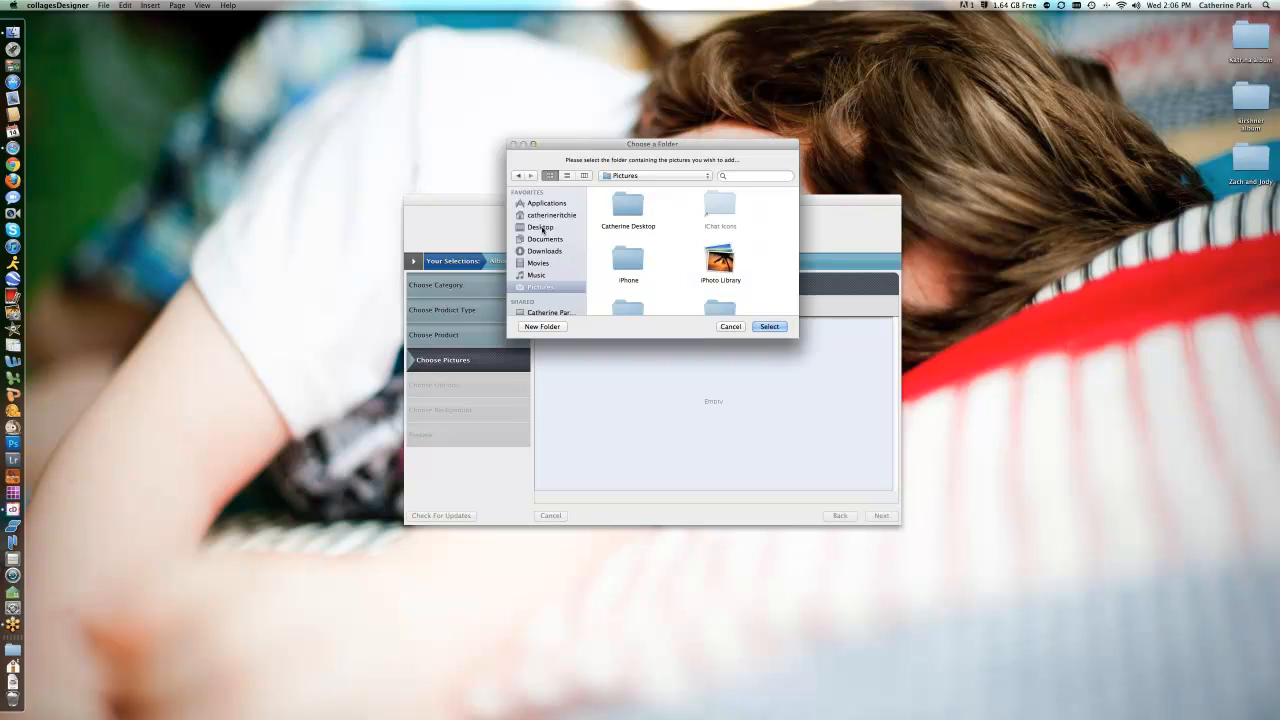
click(542, 228)
click(628, 208)
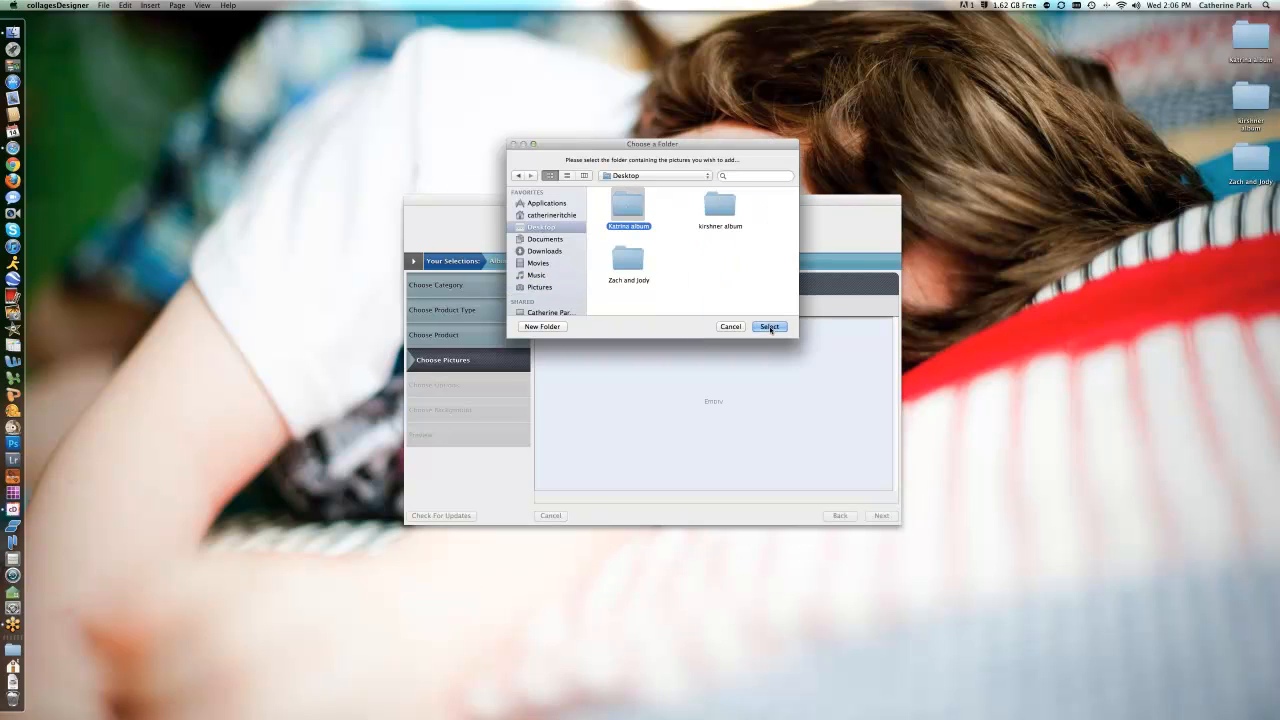
click(769, 326)
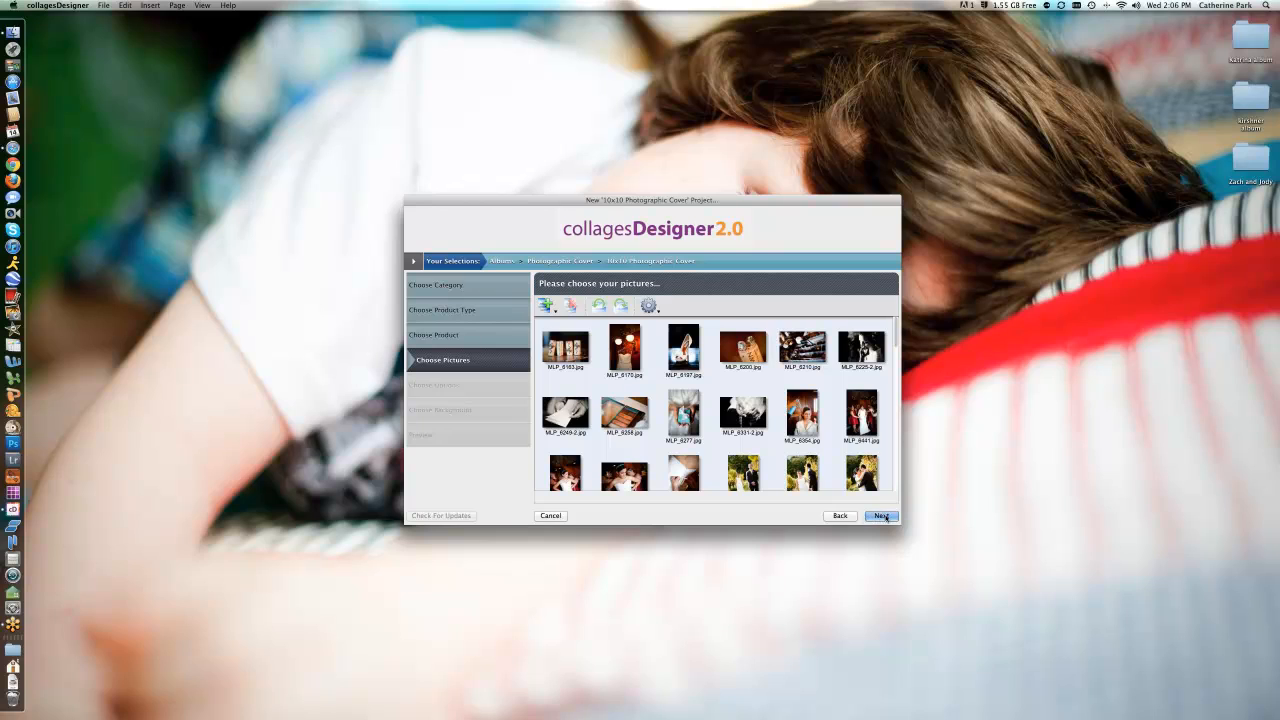
Name the project with the couple's first names and create it
click(866, 517)
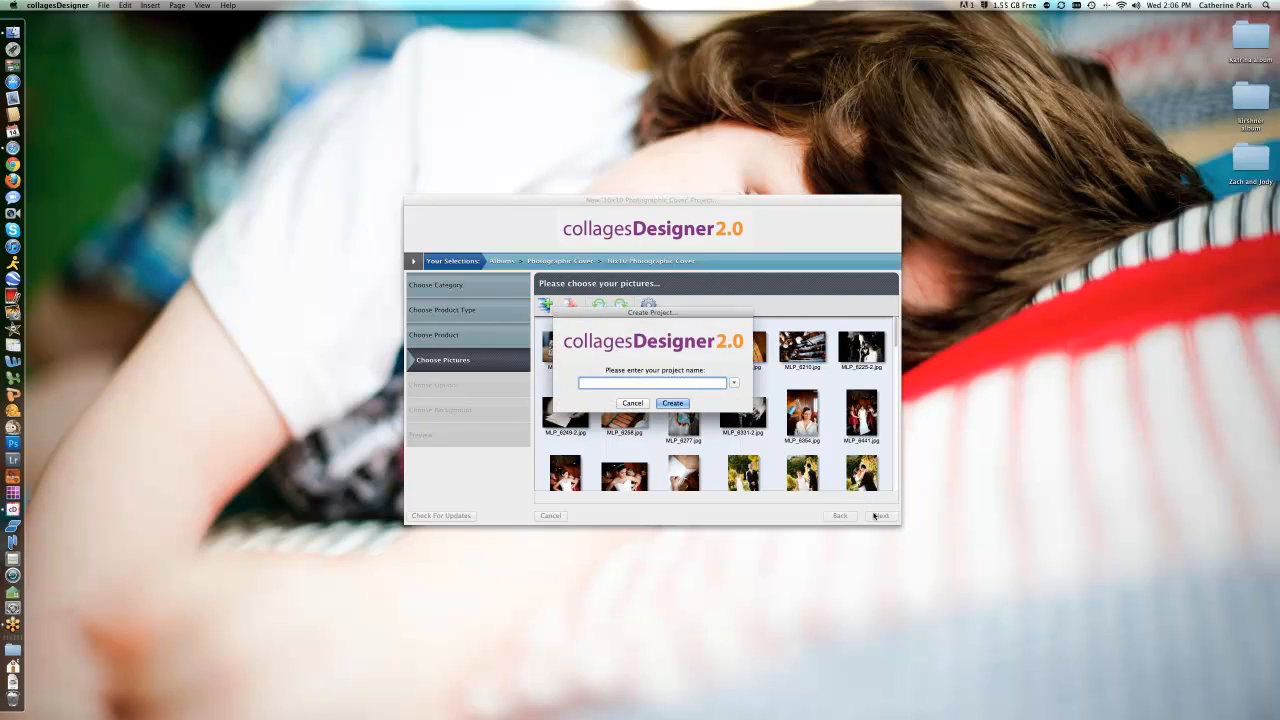
text(Katrina and Chris)
click(677, 404)
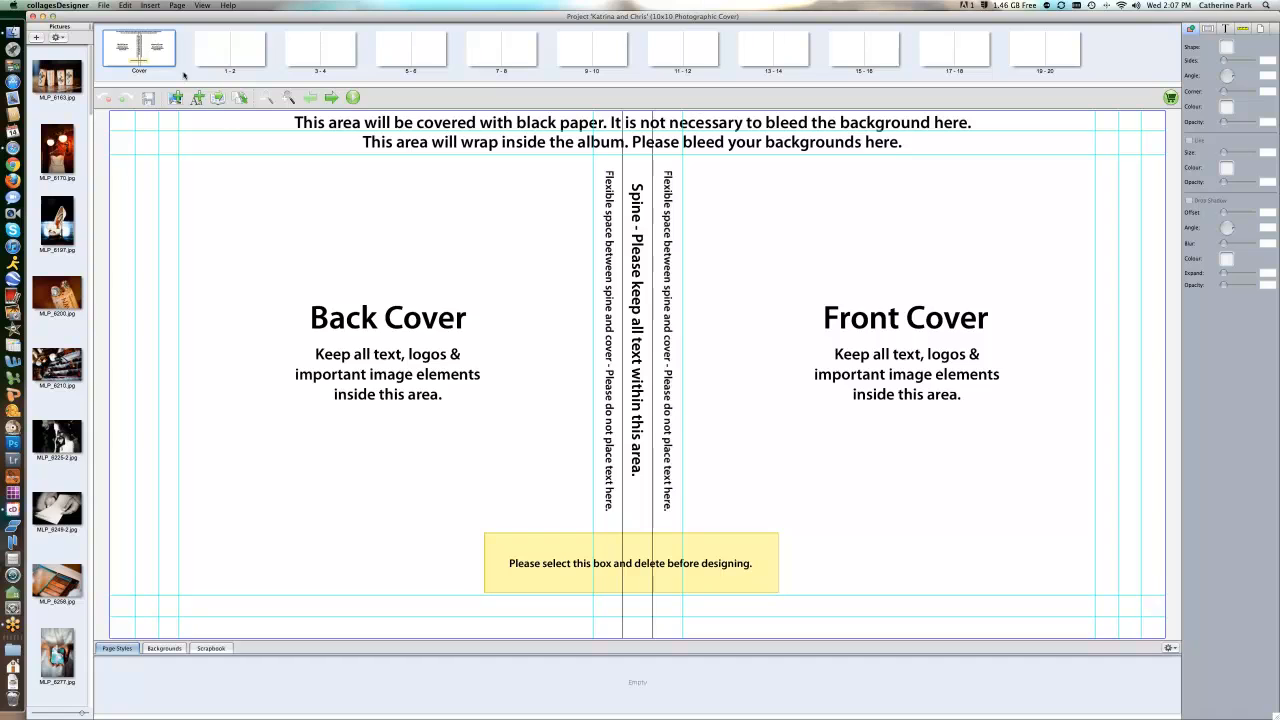
Insert five additional spreads at spread 19-20, extending the album to 30 pages
double_click(156, 56)
double_click(1028, 50)
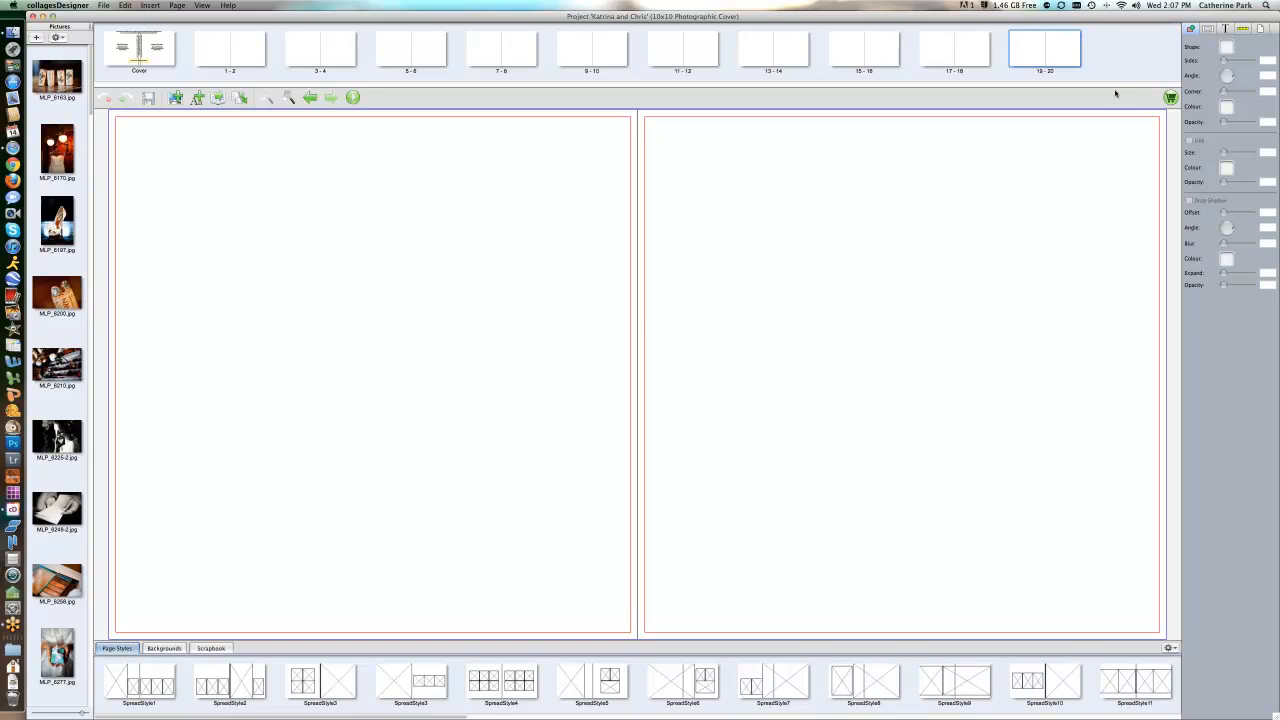
click(148, 6)
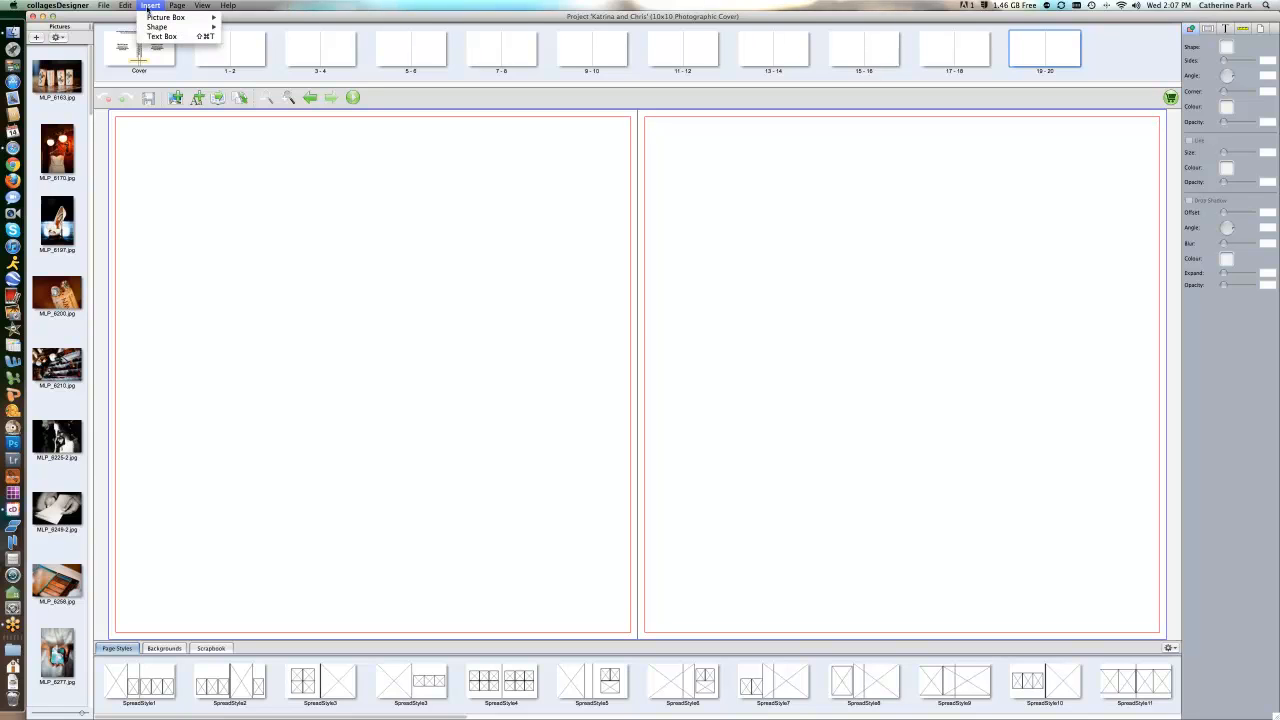
mouse_move(176, 8)
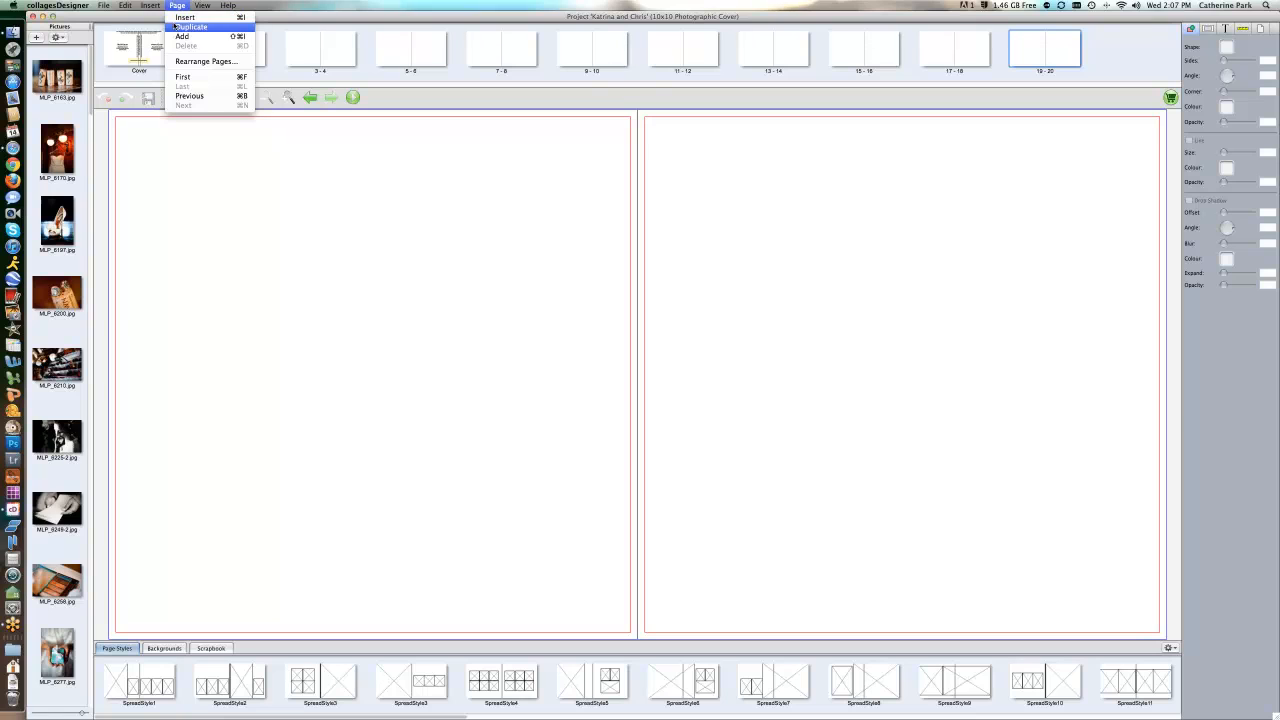
click(185, 17)
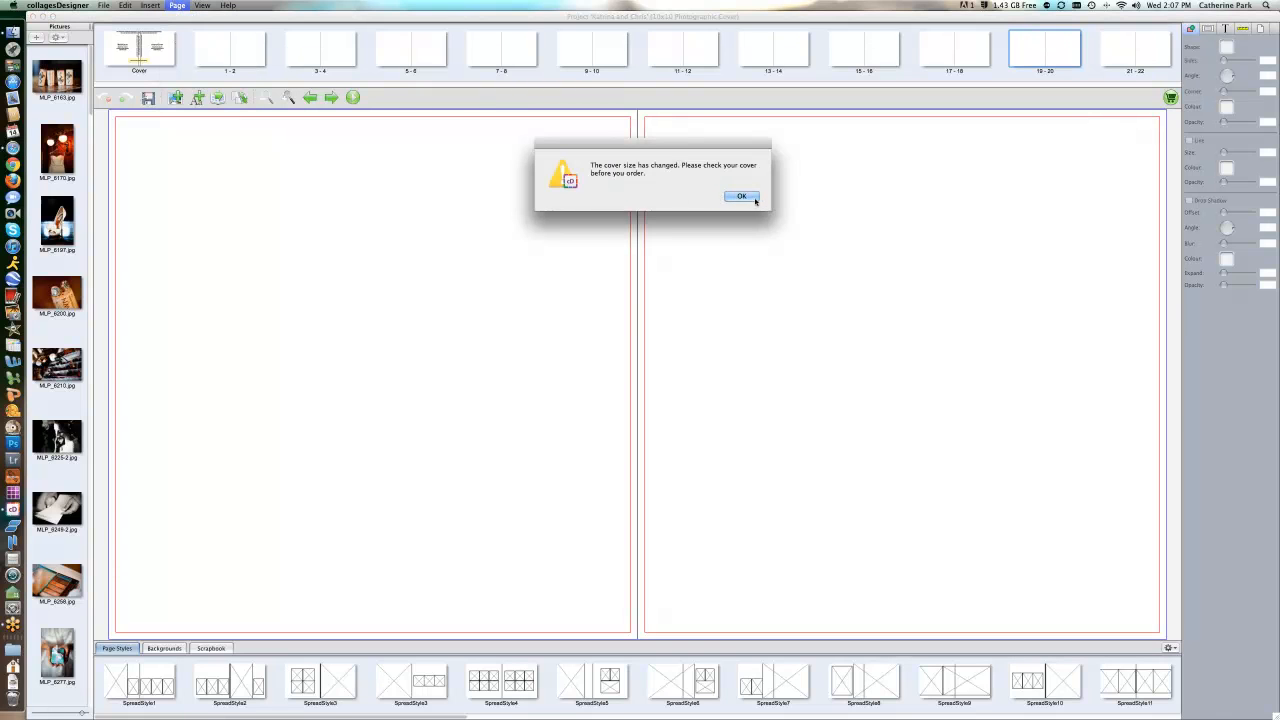
click(741, 196)
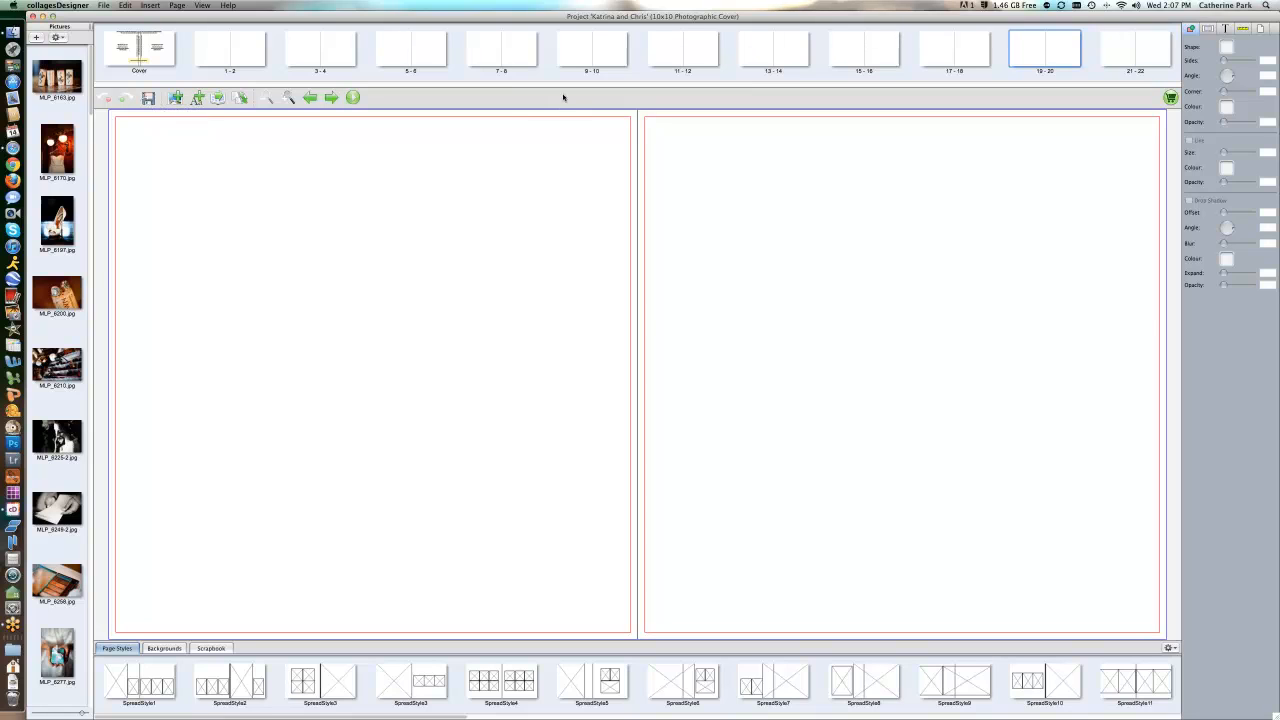
key(super+shift+p)
key(super+shift+p)
key(super+shift+p)
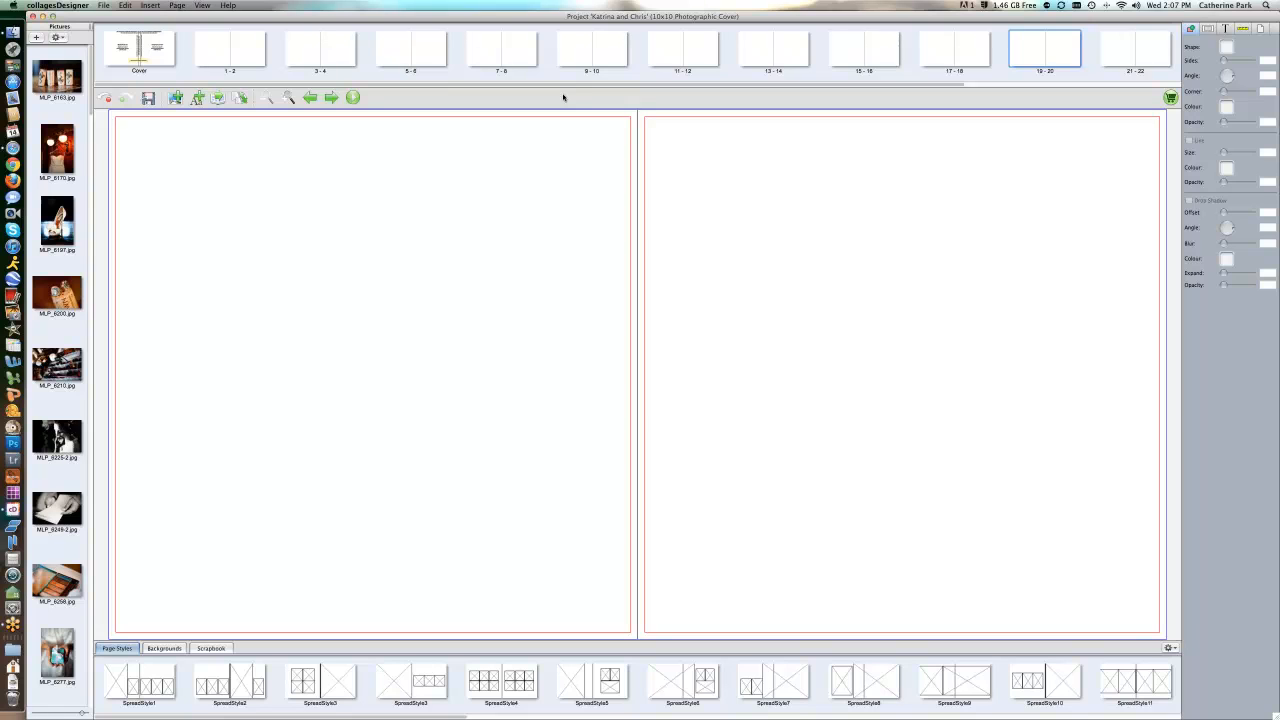
key(super+shift+p)
drag(702, 86, 1014, 85)
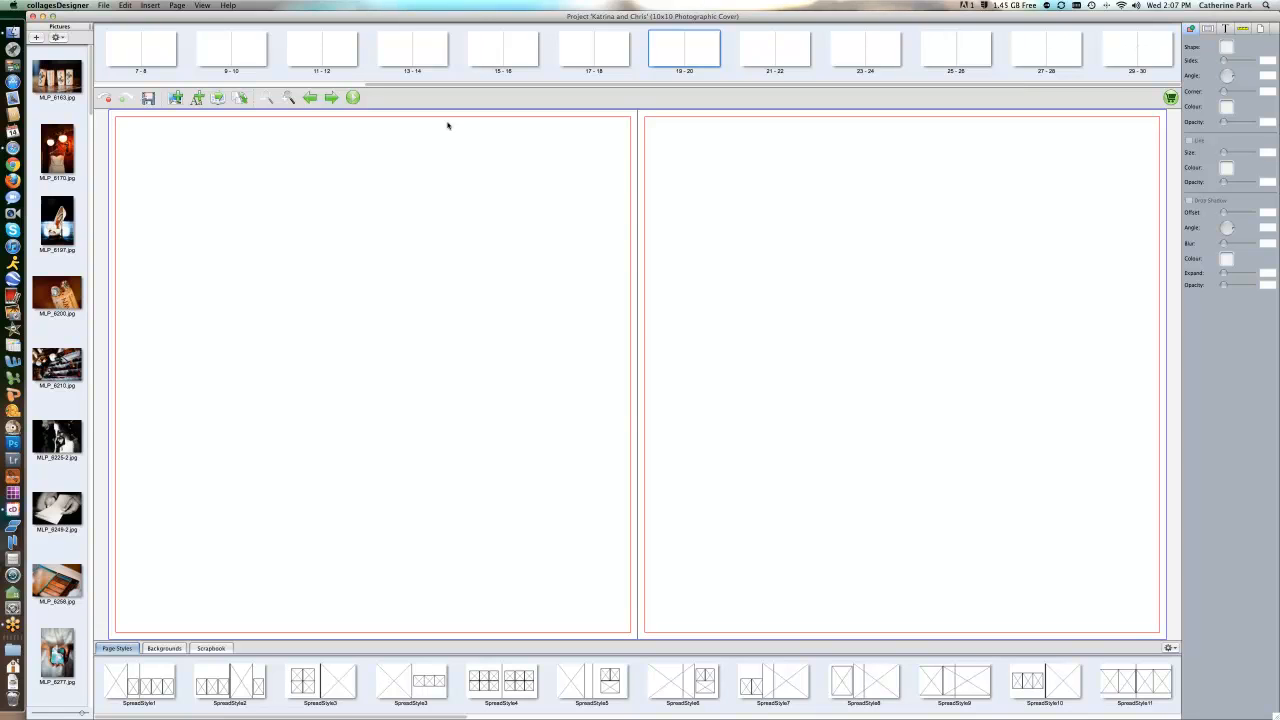
drag(434, 86, 176, 60)
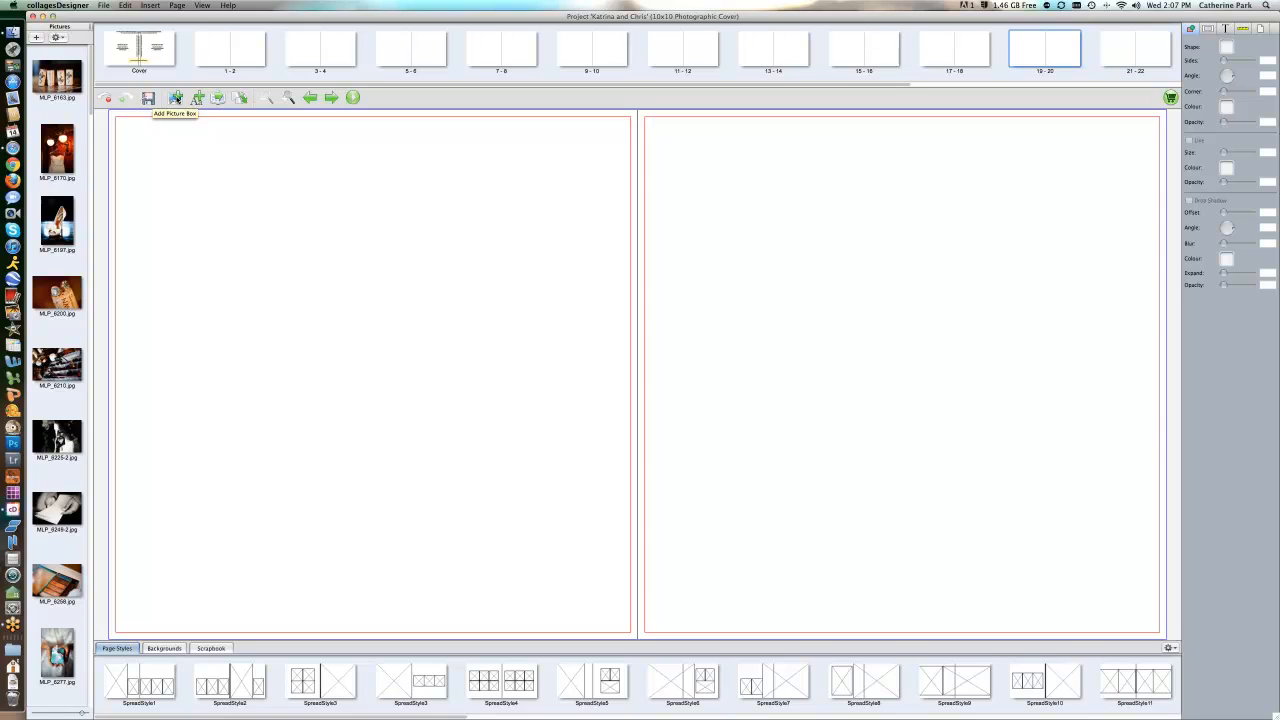
Autoflow the pictures through the album by picture order and open spread 1-2
click(218, 99)
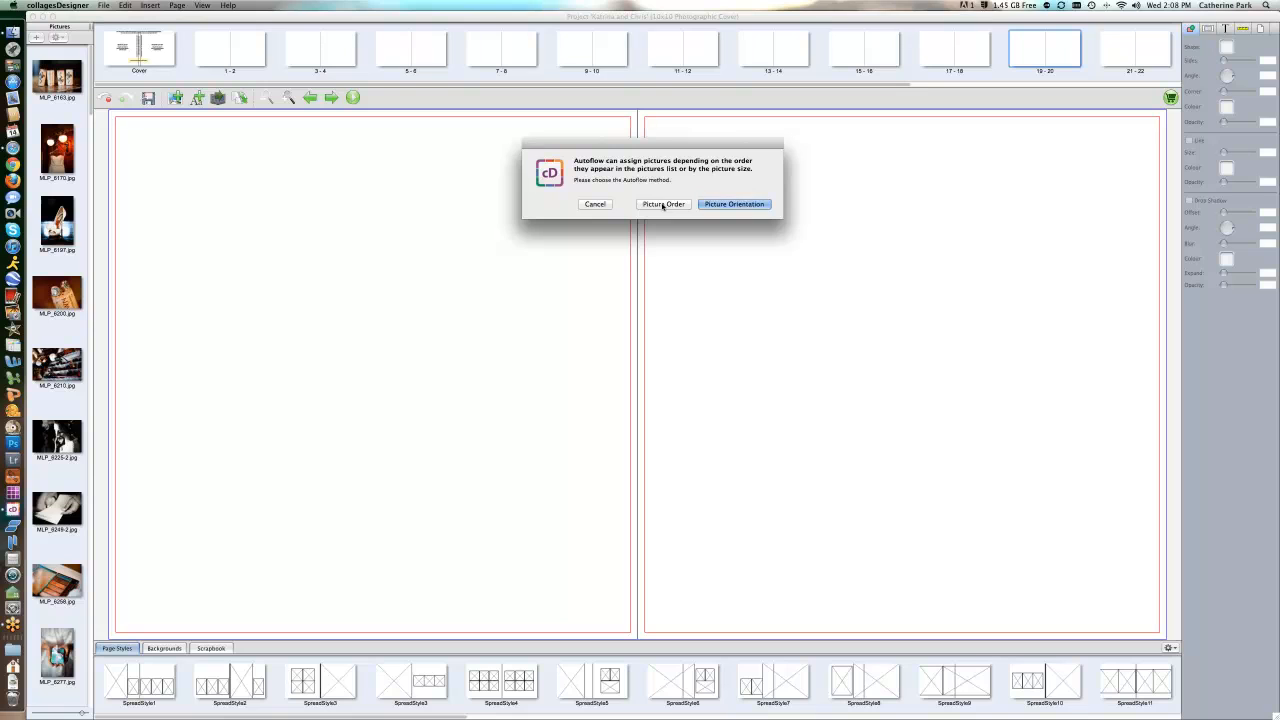
click(663, 204)
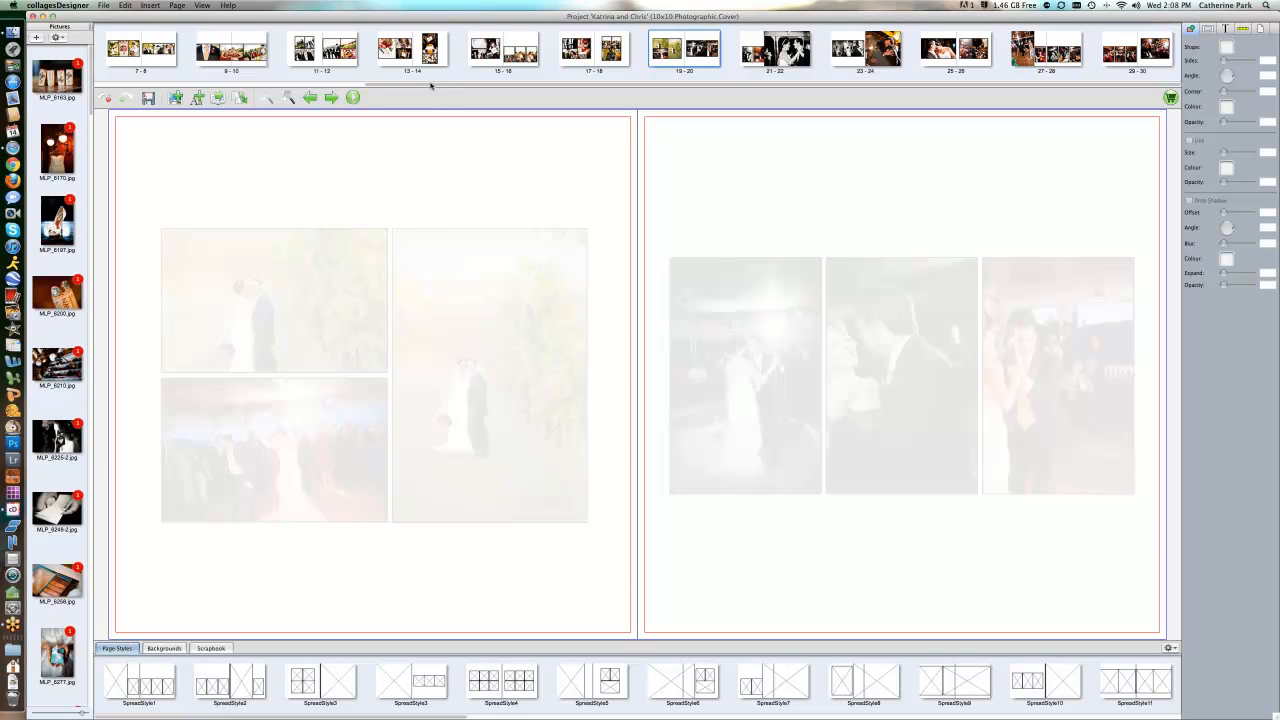
drag(432, 86, 243, 84)
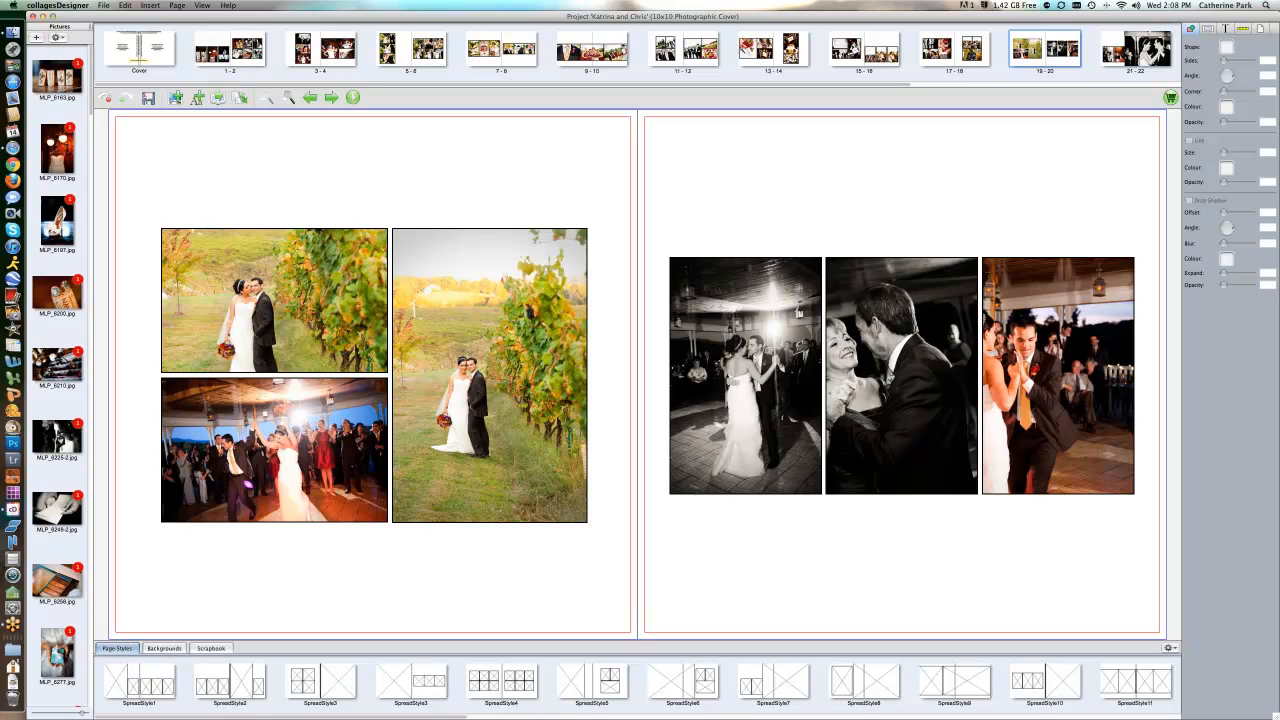
click(230, 48)
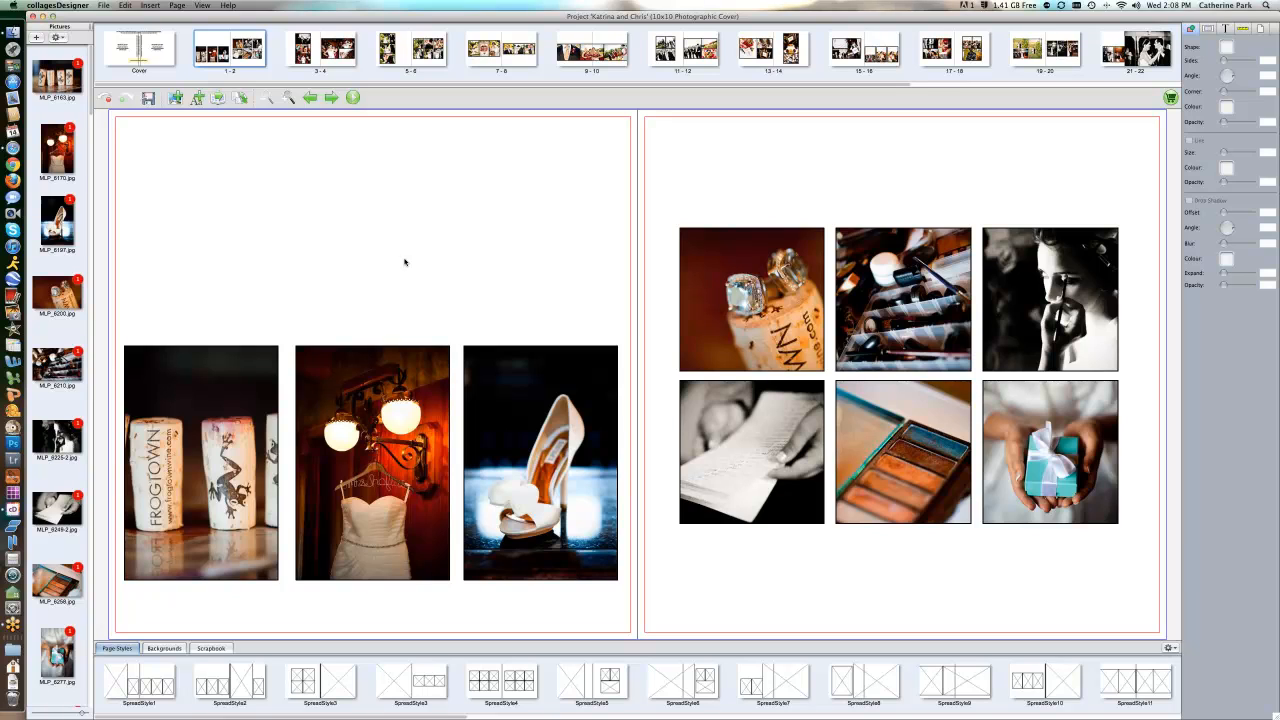
Place the landscape photo of the couple among the vineyard rows on the back cover and delete the cover's template instruction box
click(157, 45)
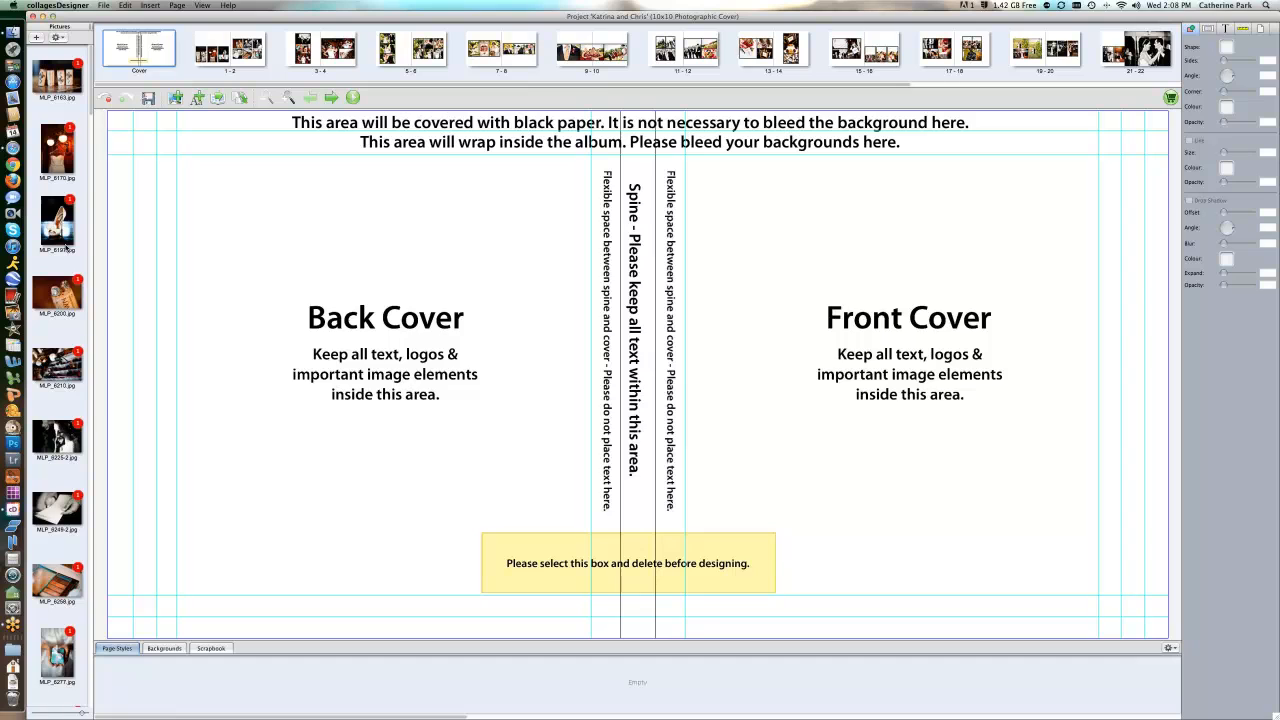
scroll(65, 243, down, 3)
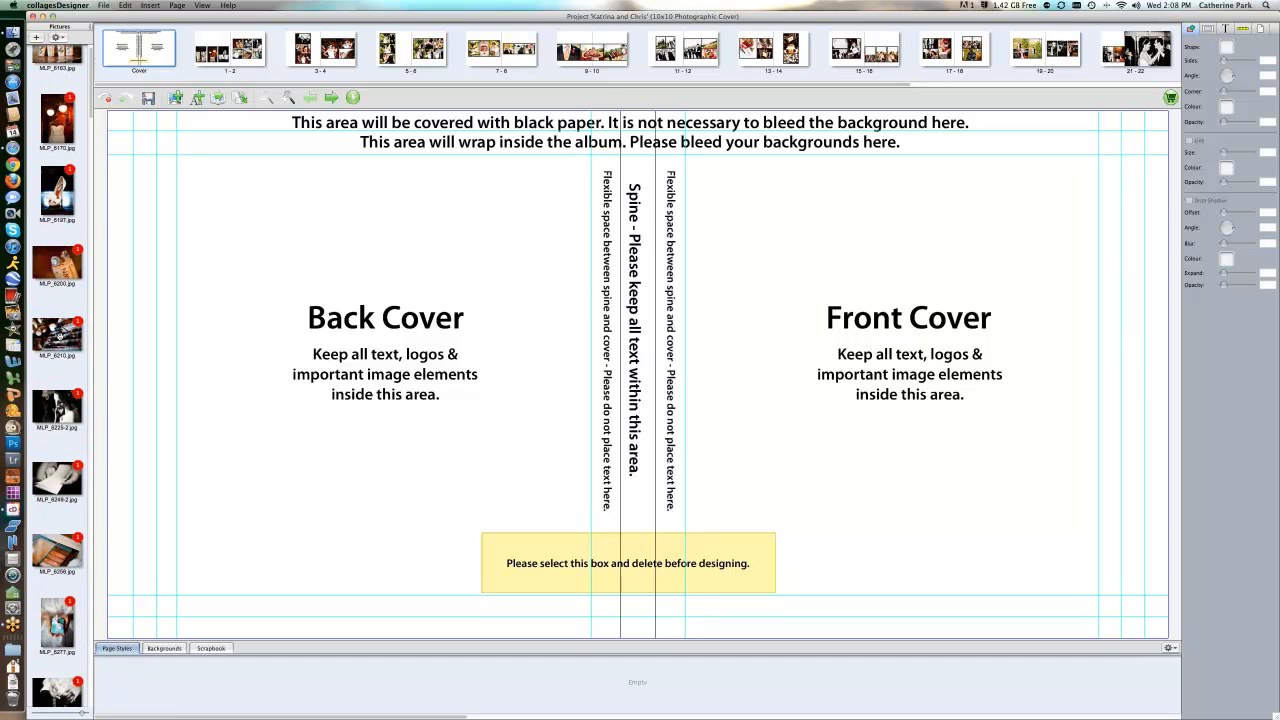
scroll(58, 337, down, 15)
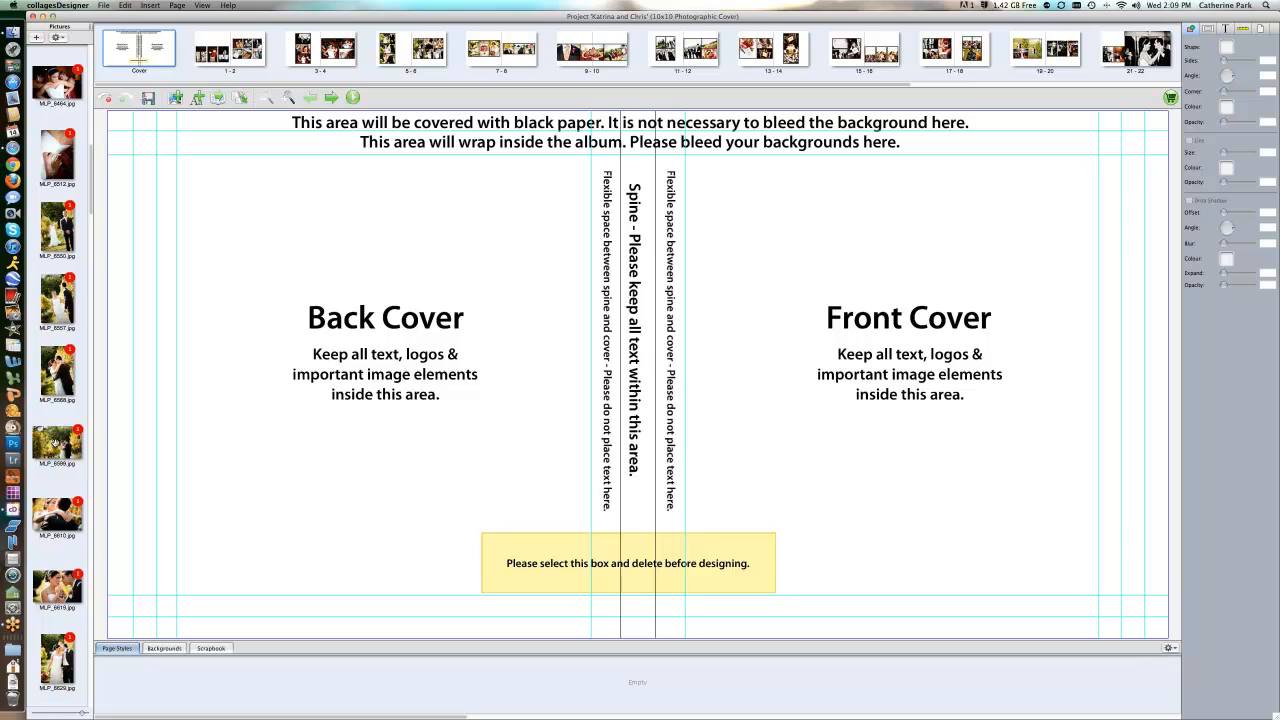
drag(55, 441, 518, 447)
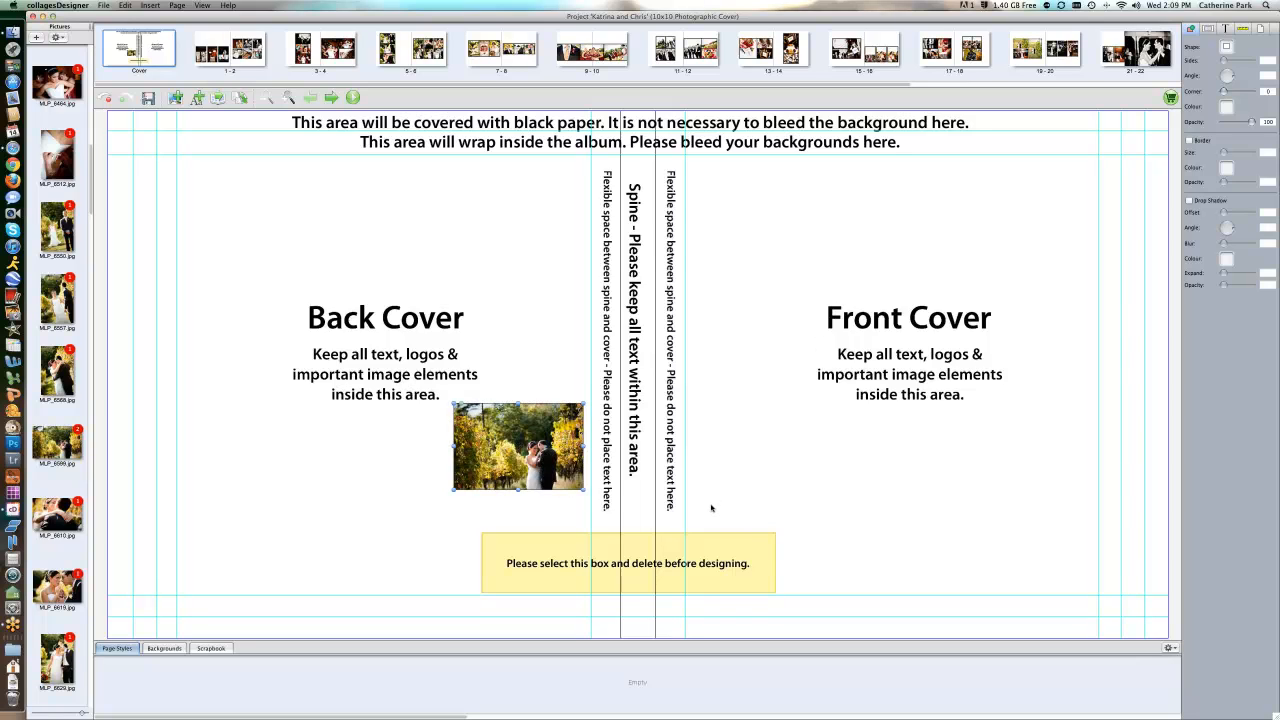
click(730, 538)
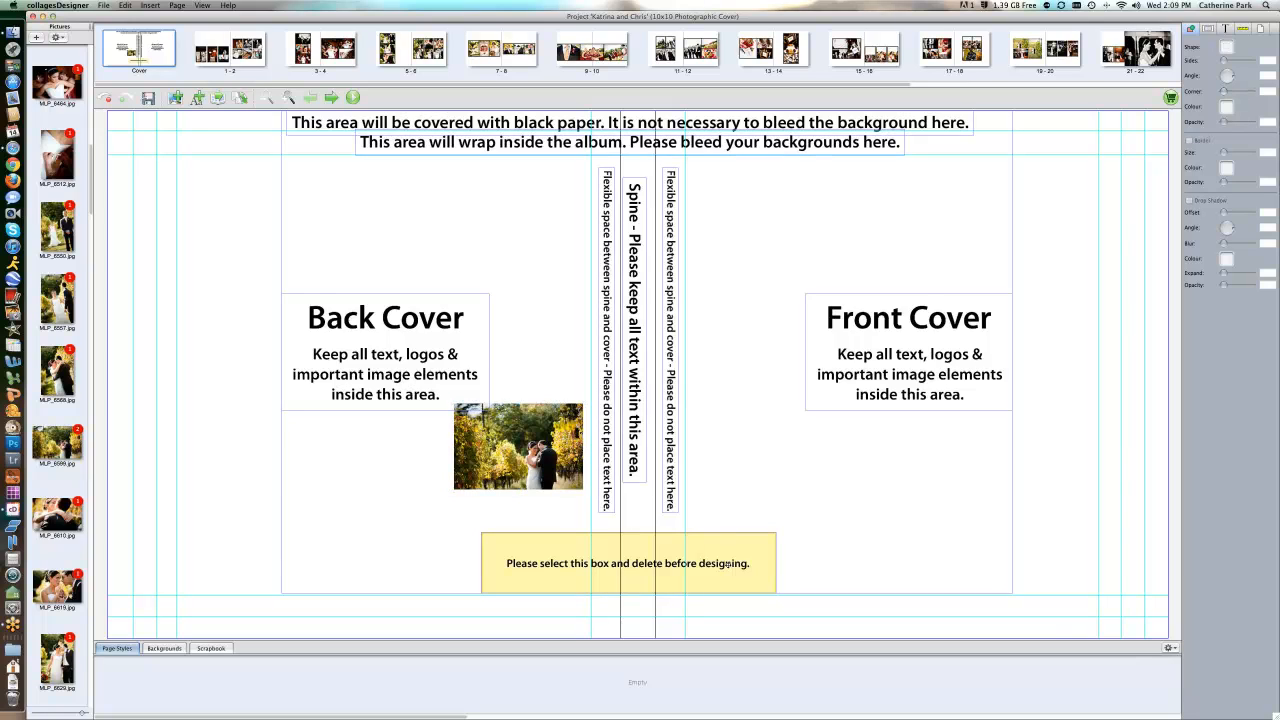
key(Delete)
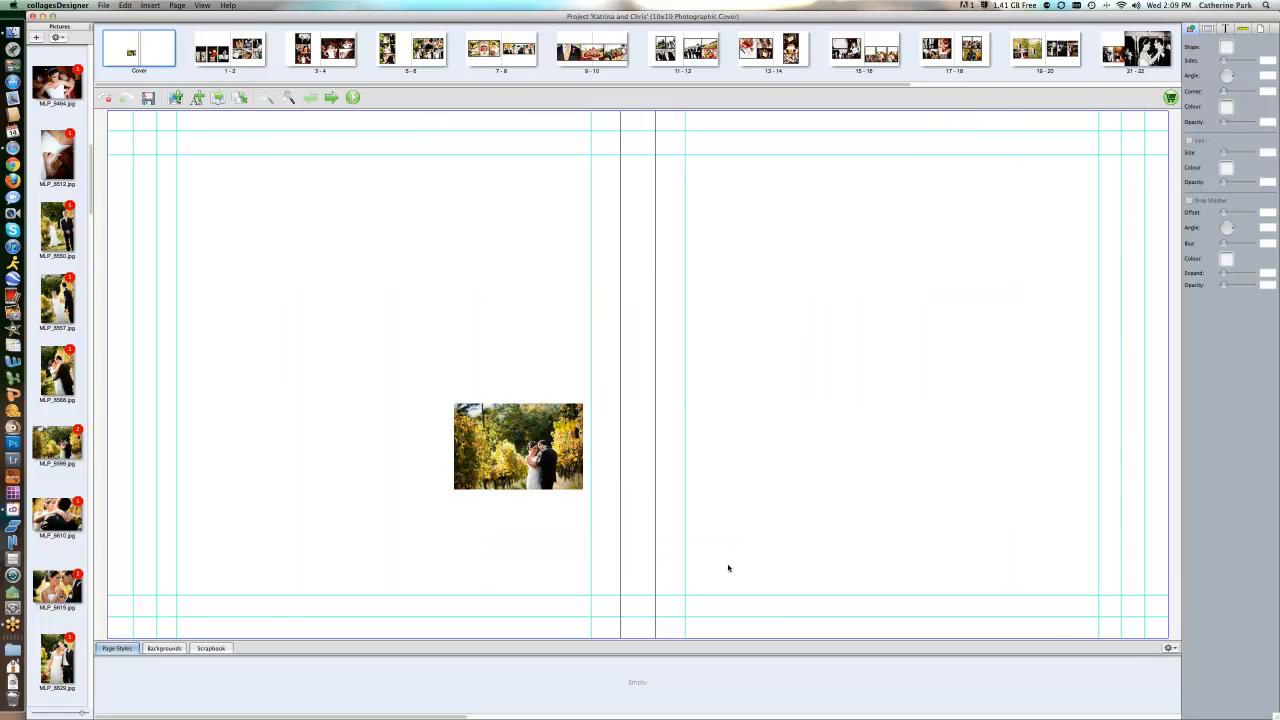
Fit the vineyard photo of the couple to the full cover page
right_click(521, 433)
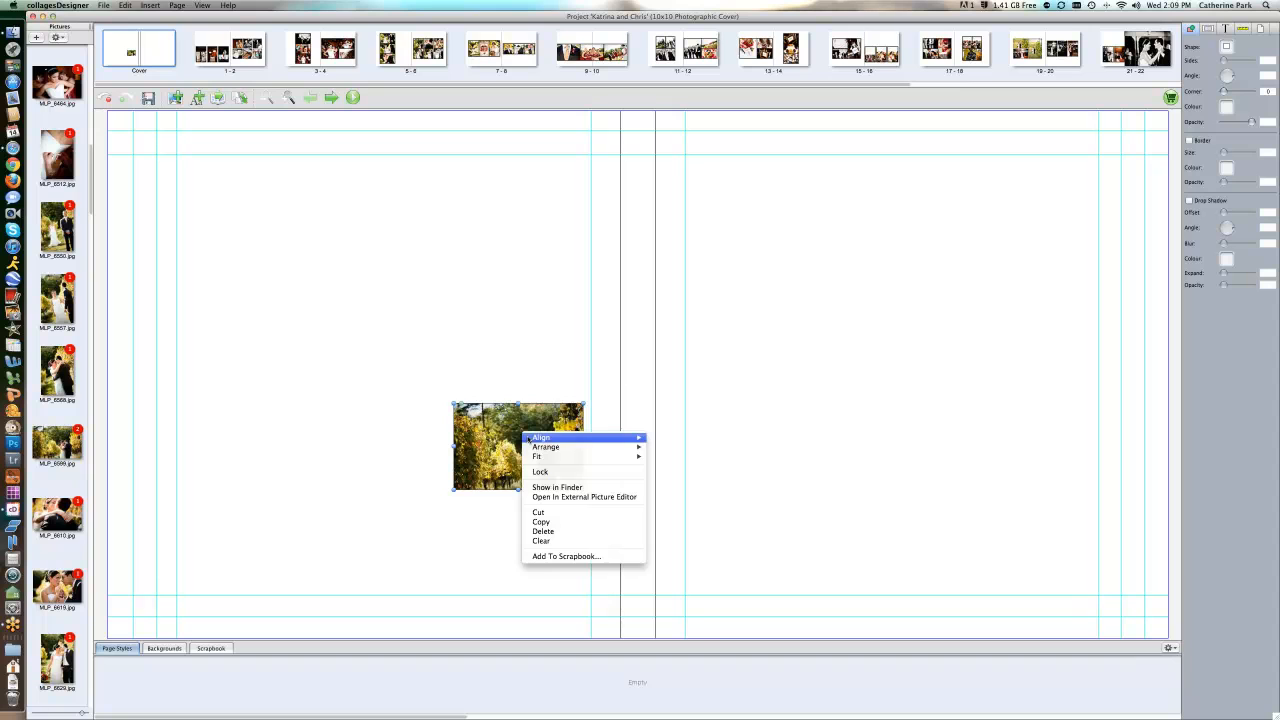
mouse_move(560, 456)
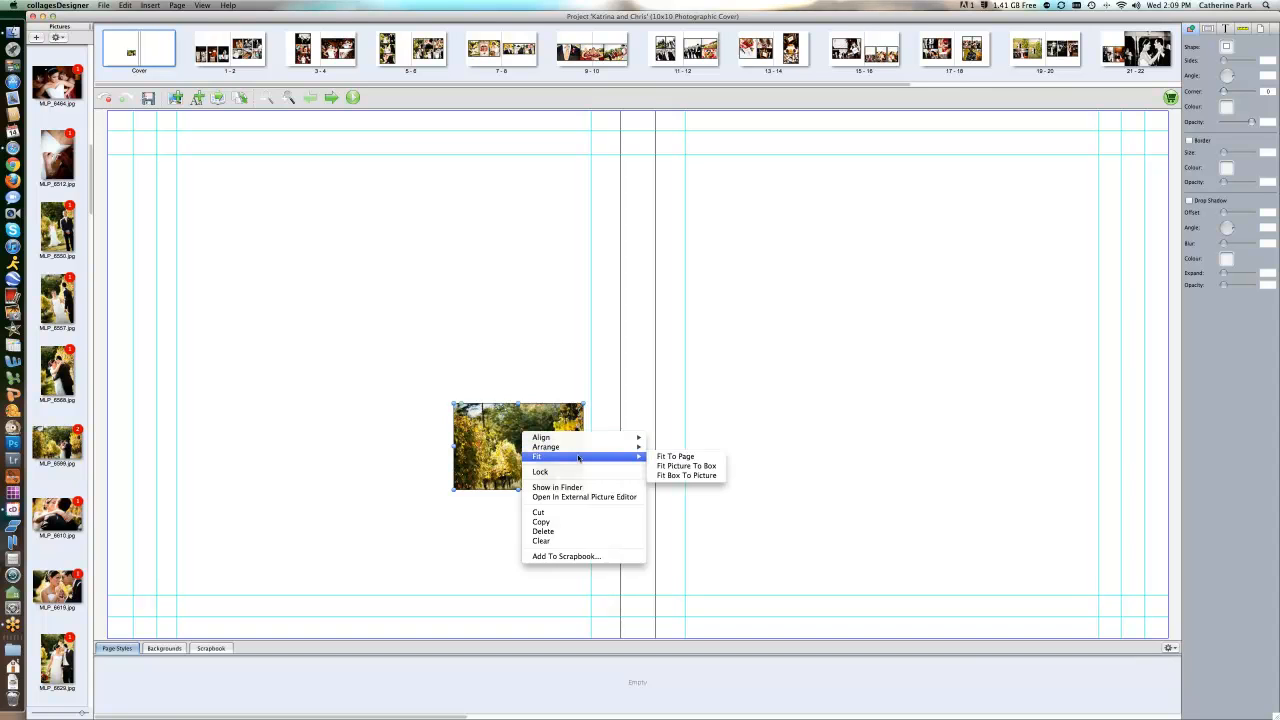
click(662, 457)
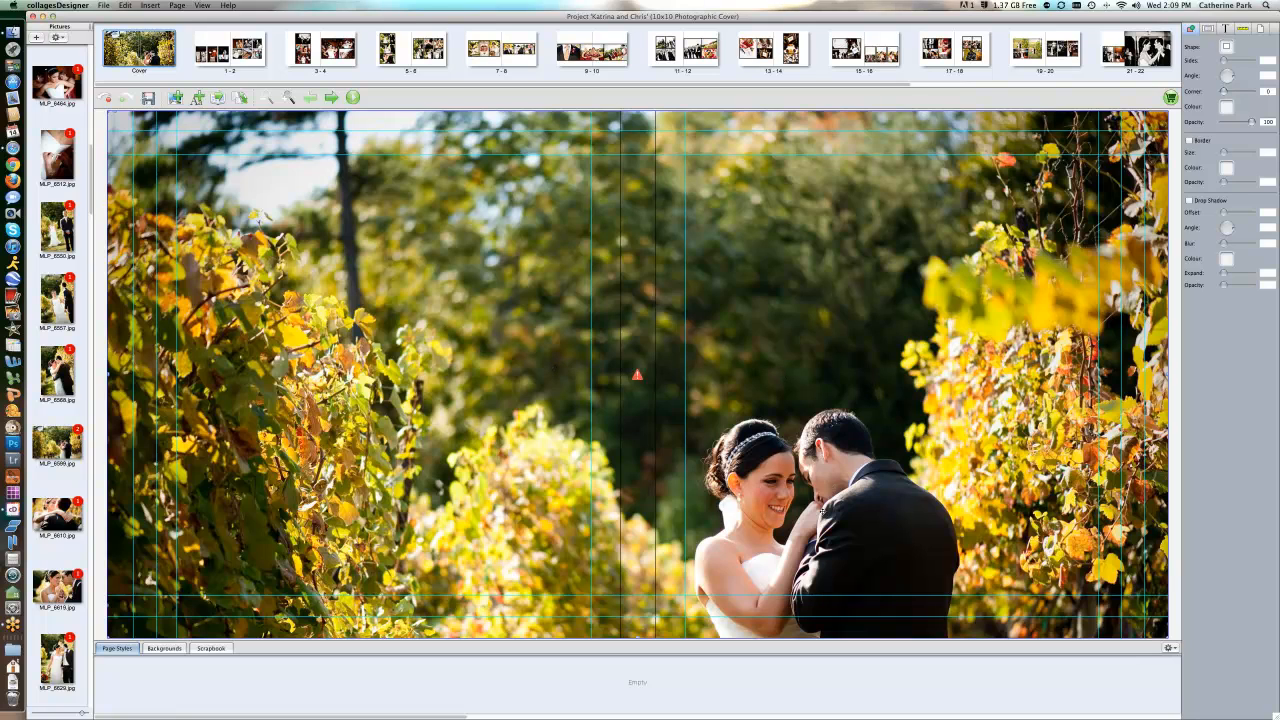
Crop the cover photo tighter and lower, keeping the couple on the front cover and leaving out the sky
double_click(857, 312)
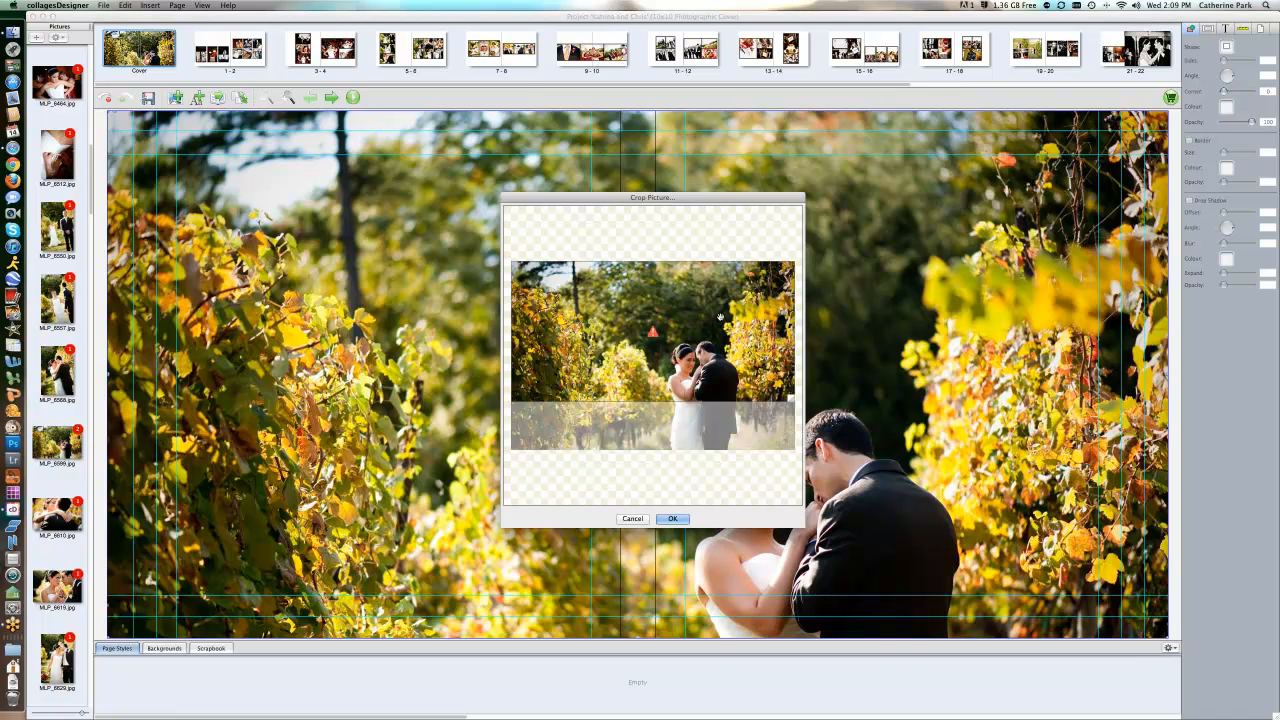
drag(724, 300, 768, 425)
drag(722, 370, 720, 379)
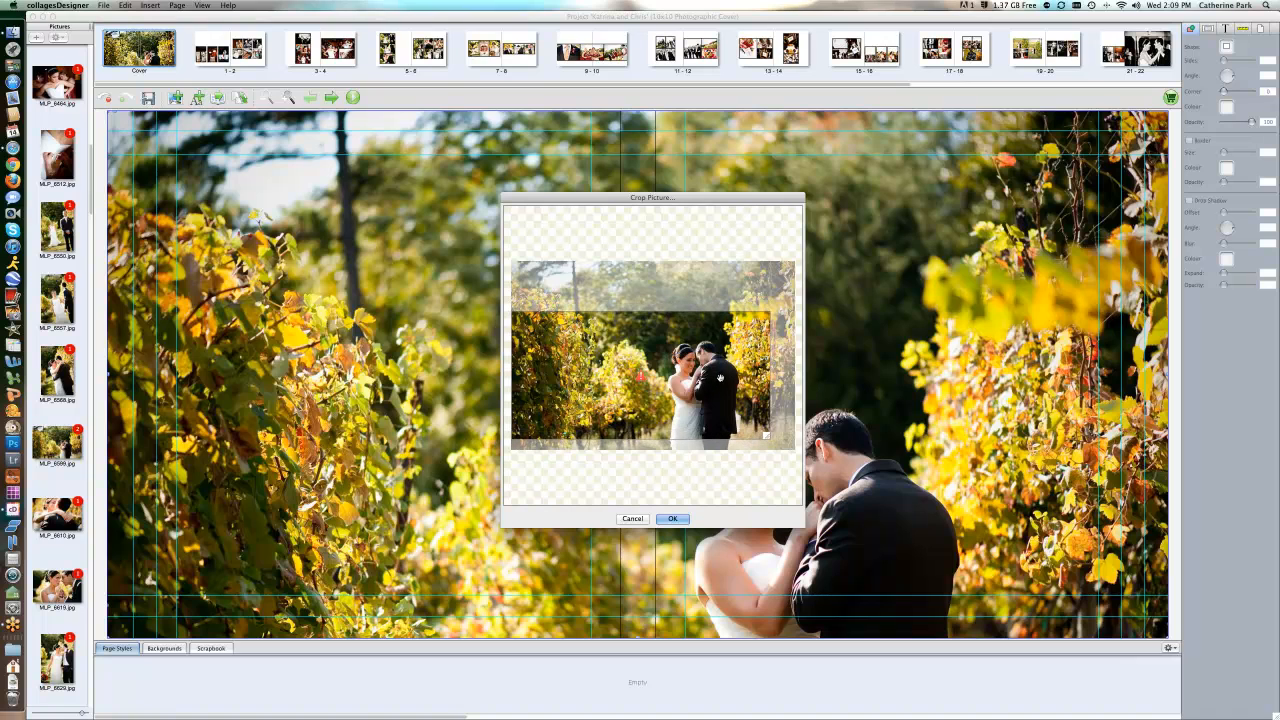
click(682, 519)
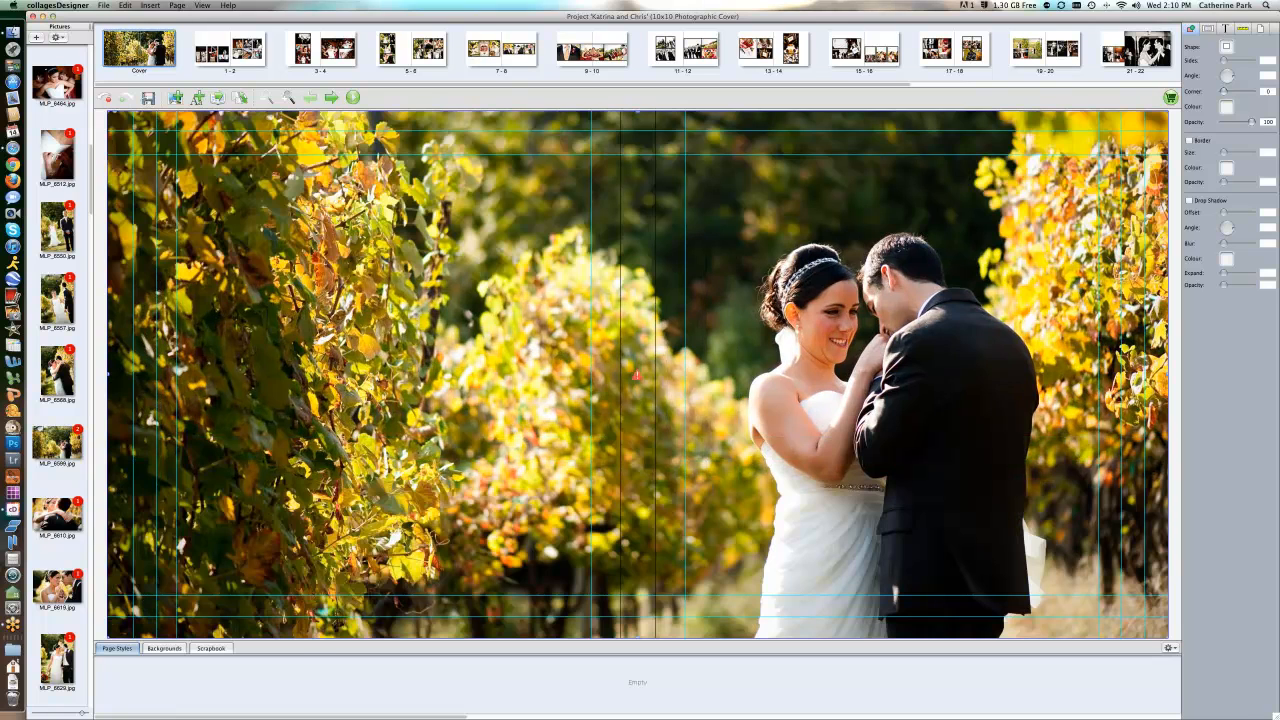
Review the autoflowed layouts of spreads 1-2, 3-4 and 13-14, and return to spread 1-2
click(229, 55)
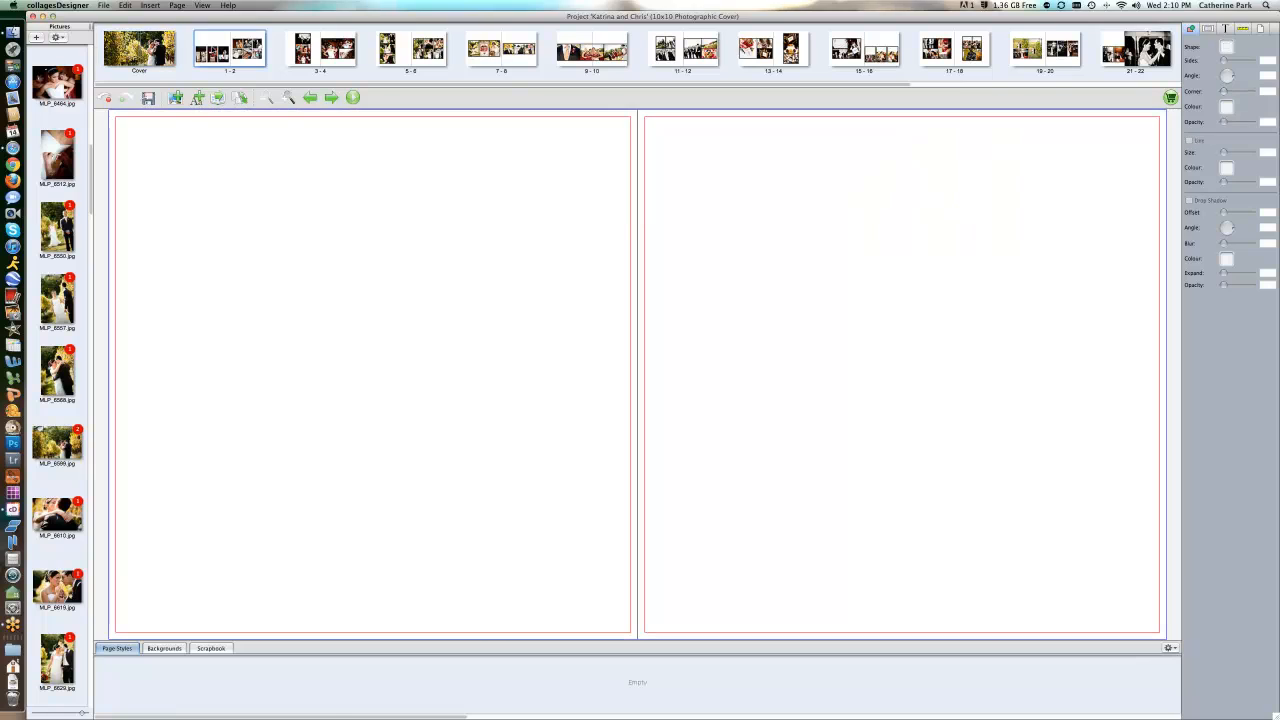
click(313, 48)
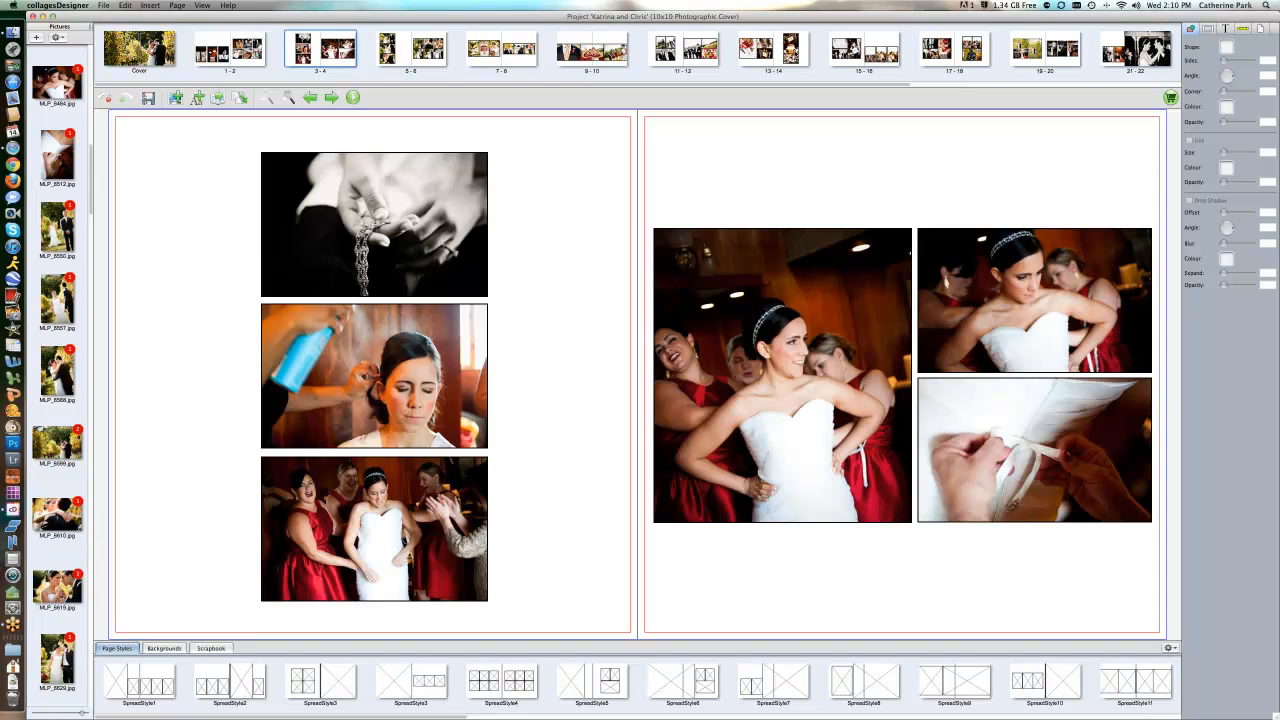
click(773, 48)
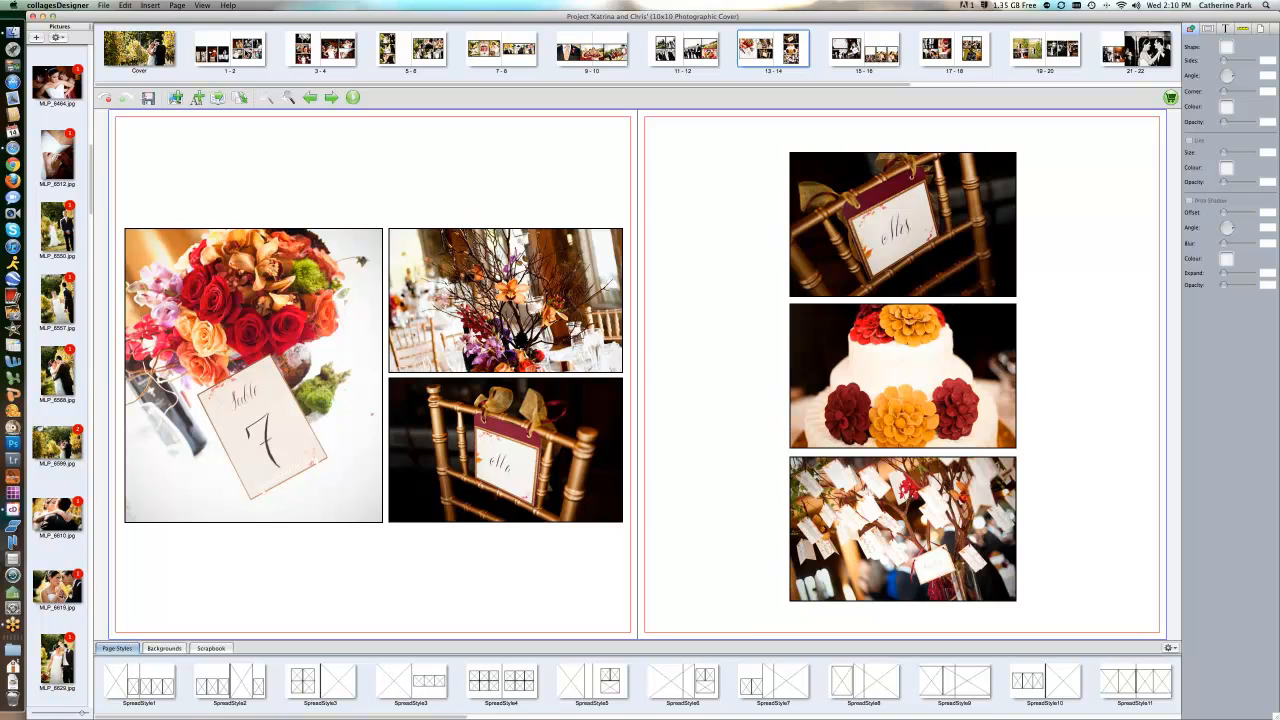
click(230, 48)
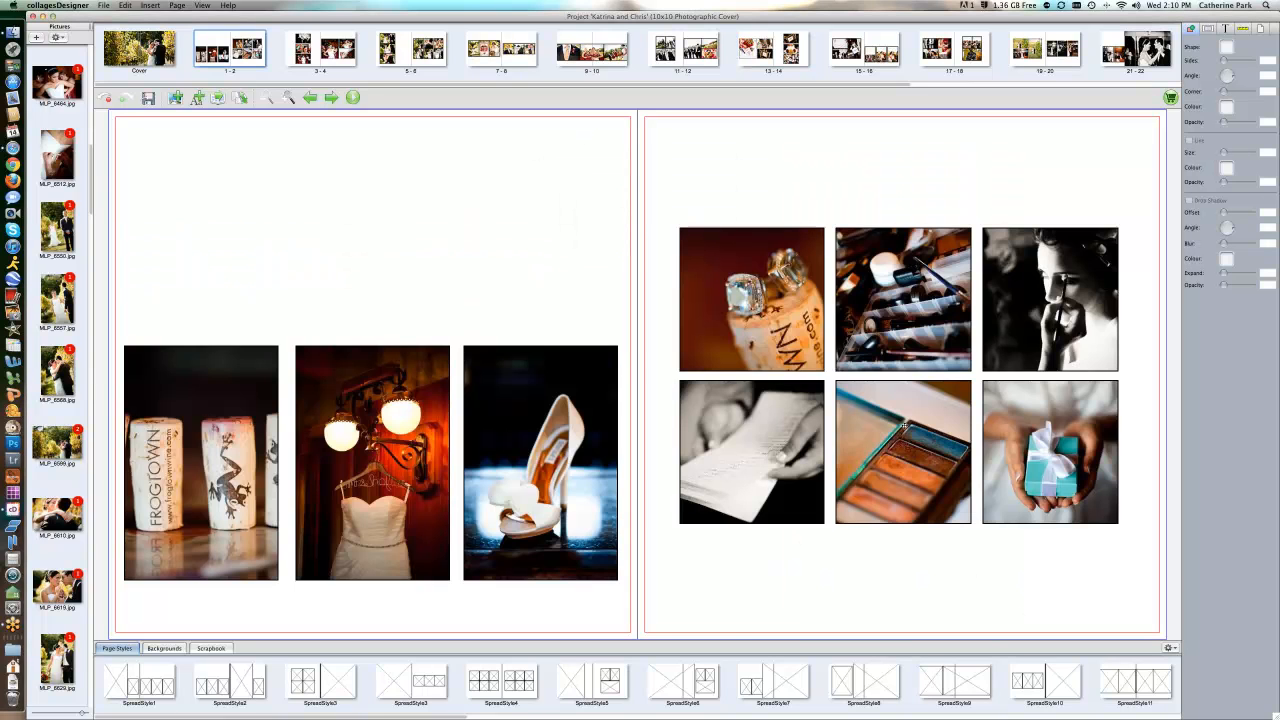
Delete the eyeshadow palette photo on spread 1-2 and widen the handwritten letter photo to fill the gap
click(896, 454)
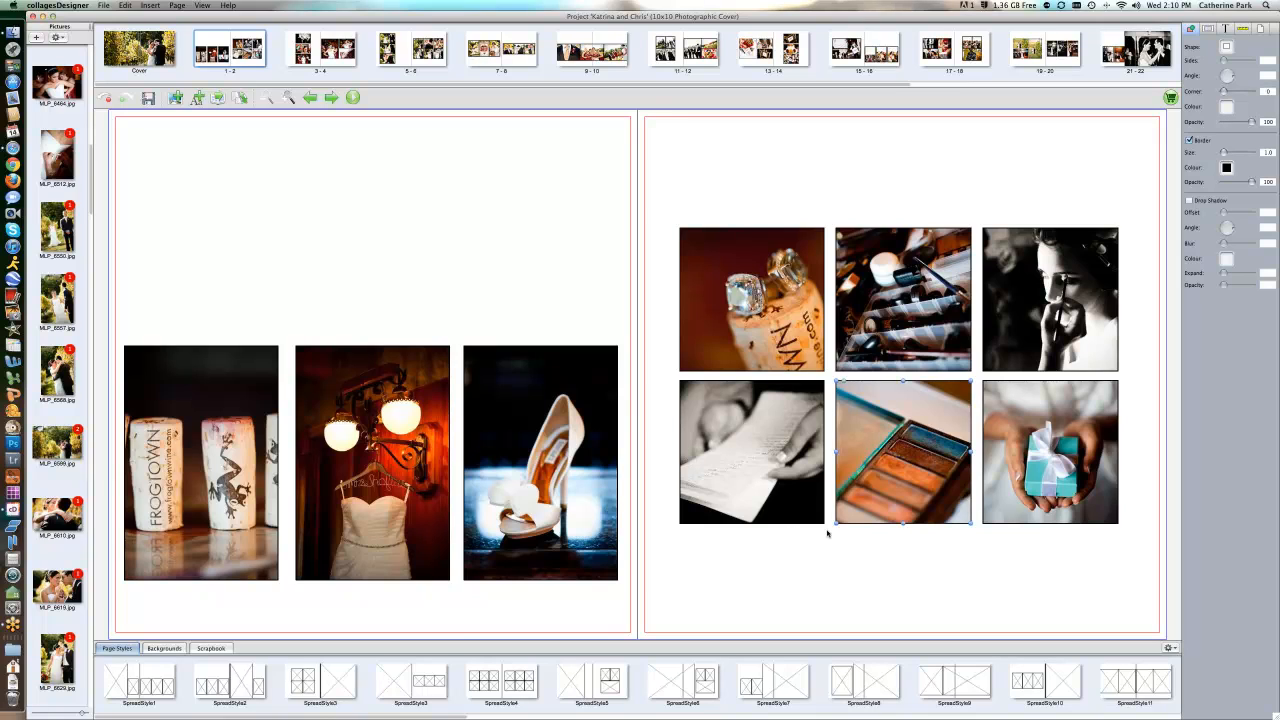
key(Delete)
click(797, 472)
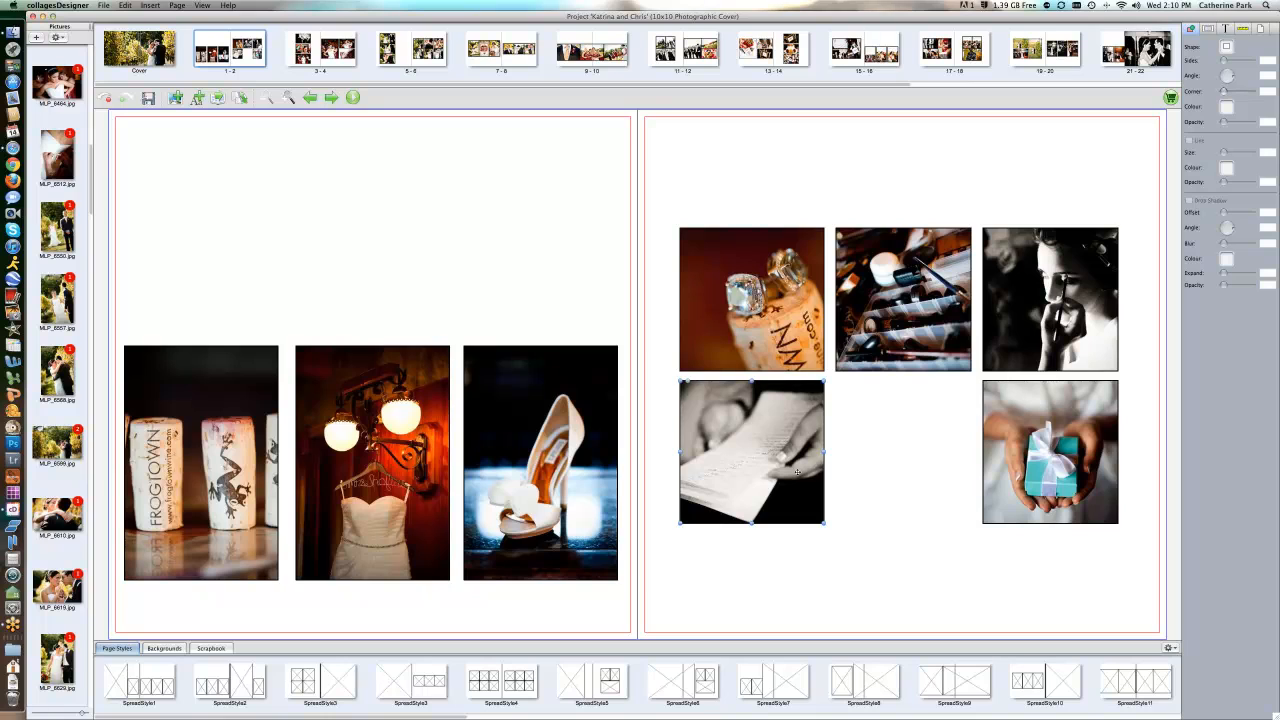
drag(825, 455, 970, 455)
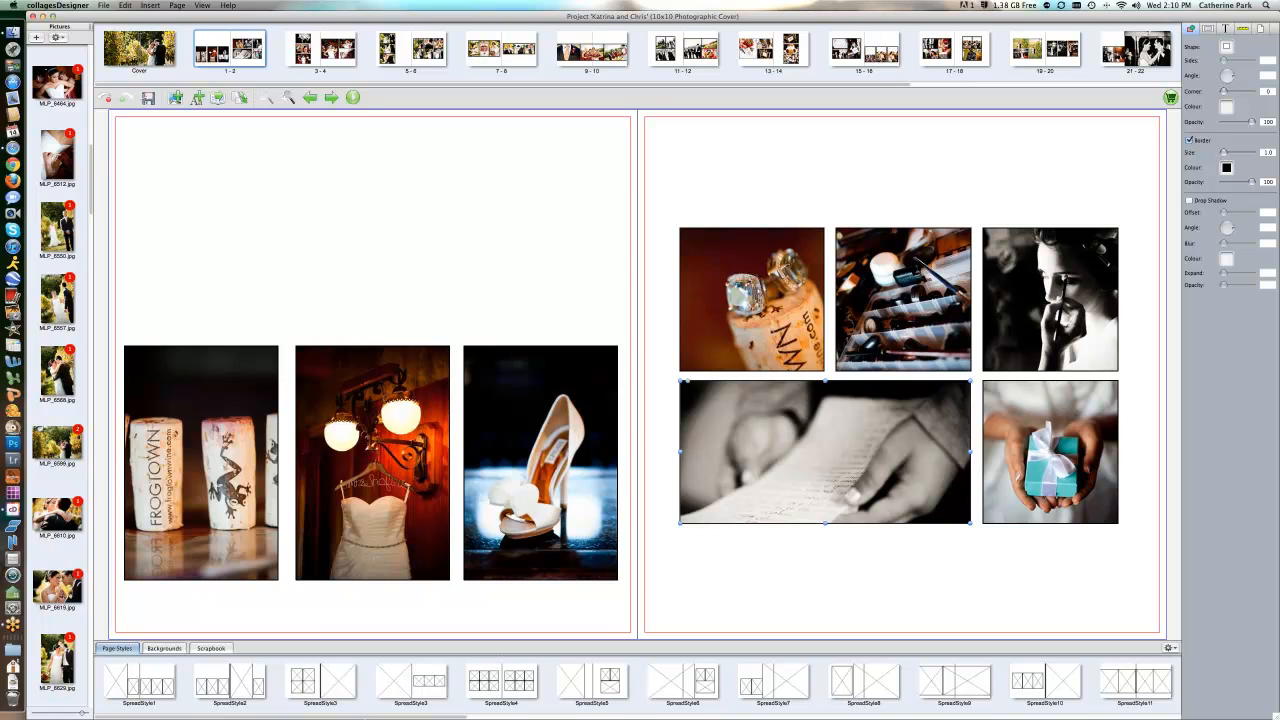
Apply the page style SpreadStyle13 to spread 1-2
scroll(365, 700, right, 4)
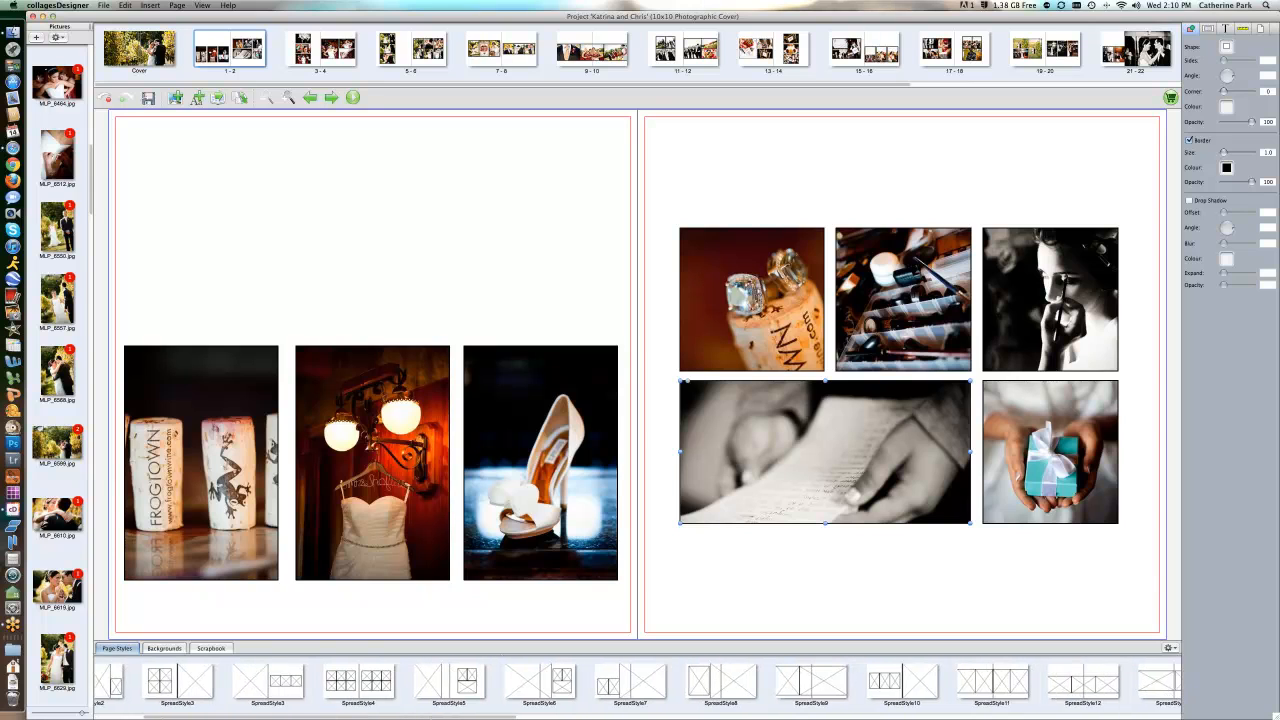
scroll(637, 685, right, 4)
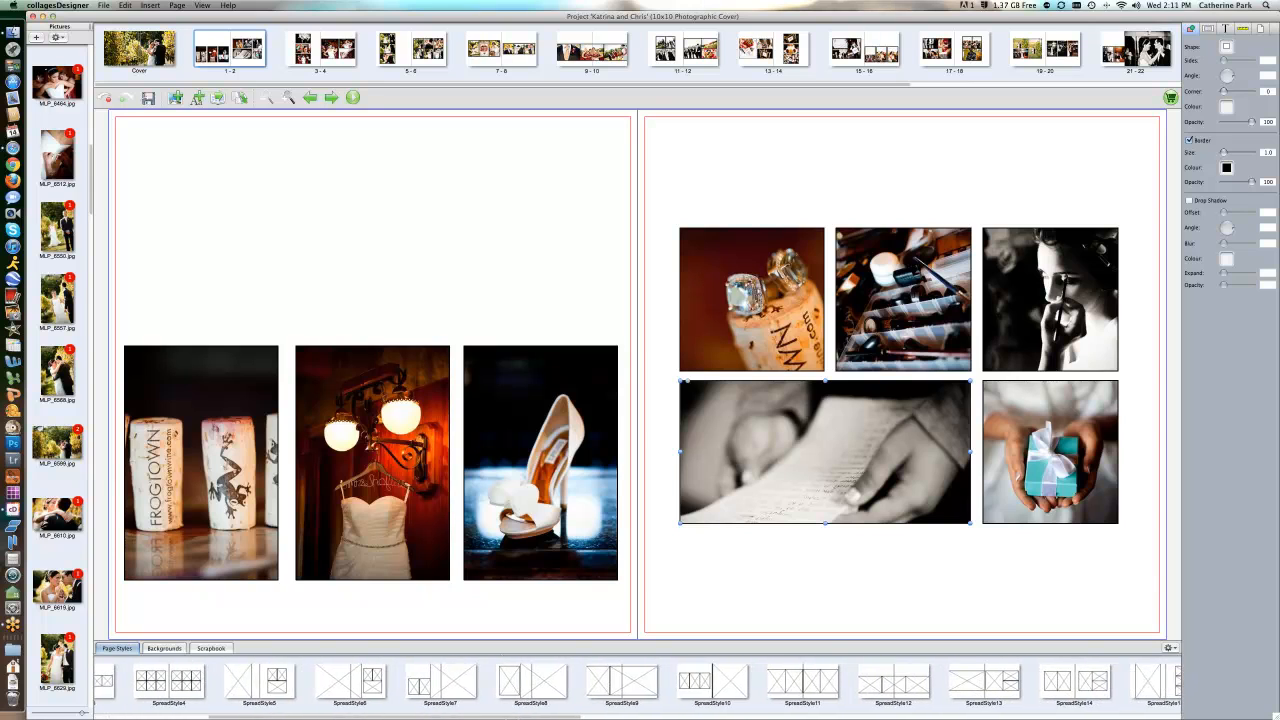
scroll(637, 685, right, 4)
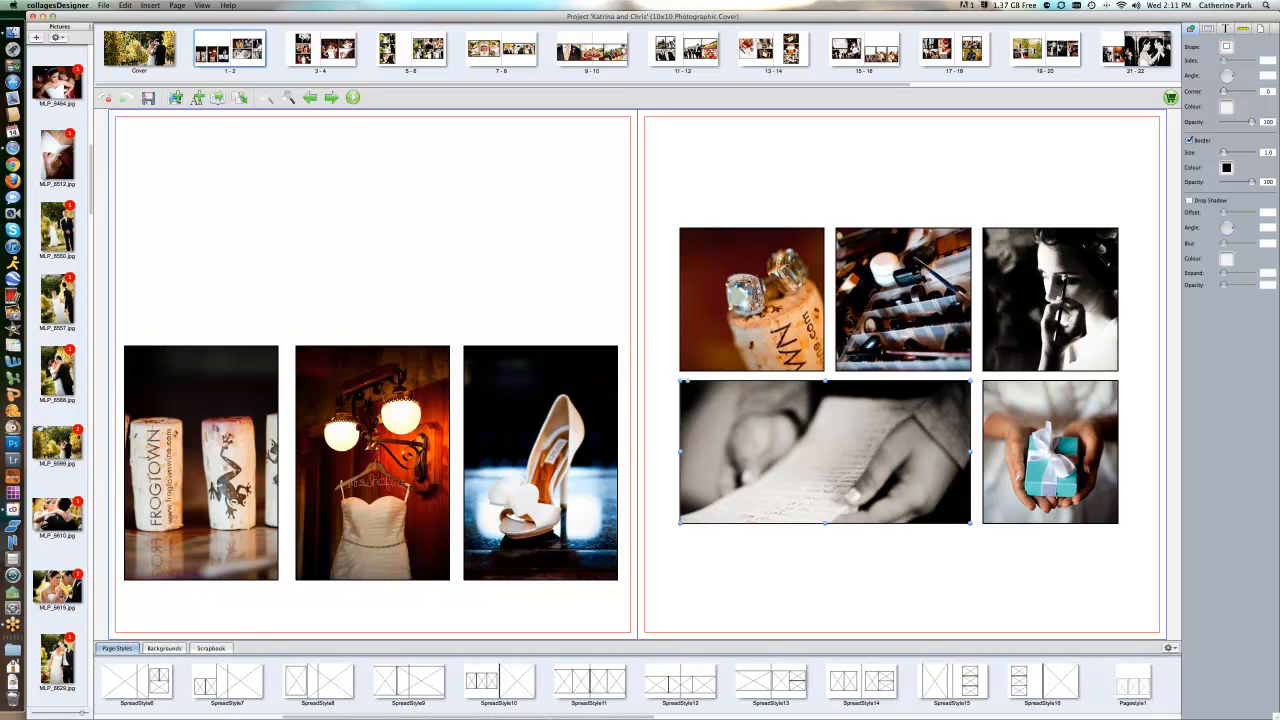
scroll(525, 700, left, 3)
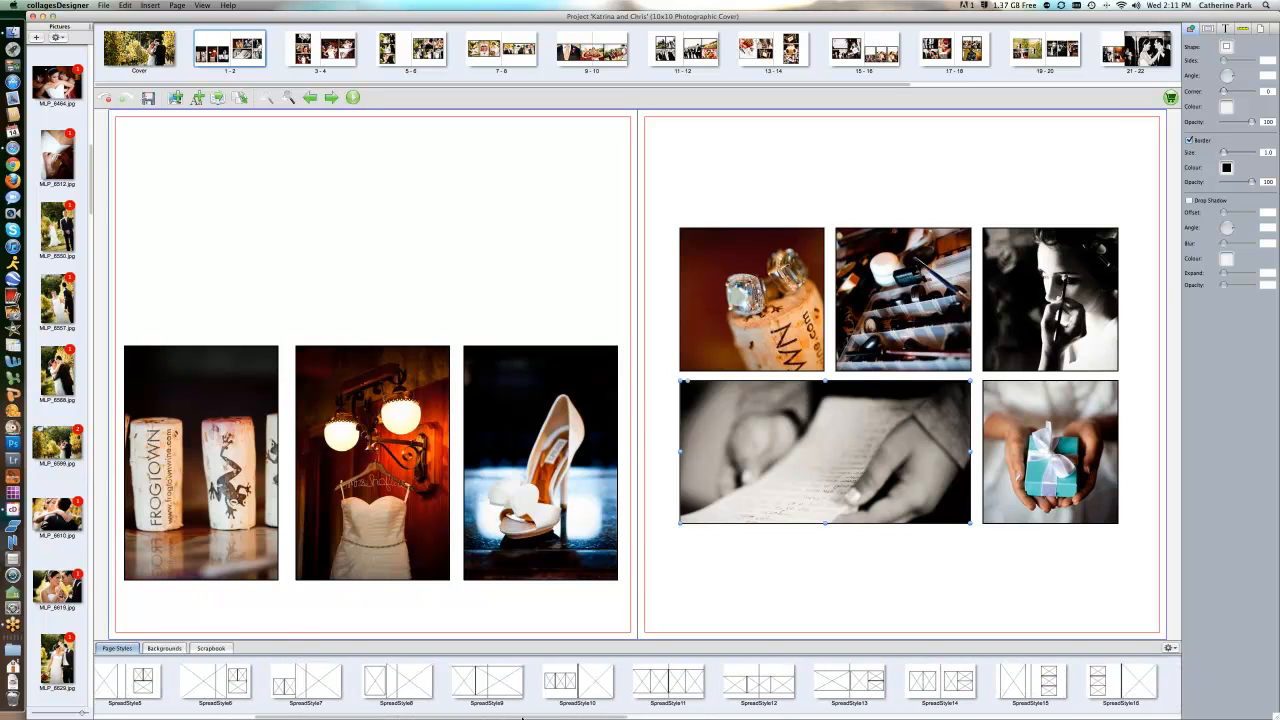
drag(522, 717, 565, 718)
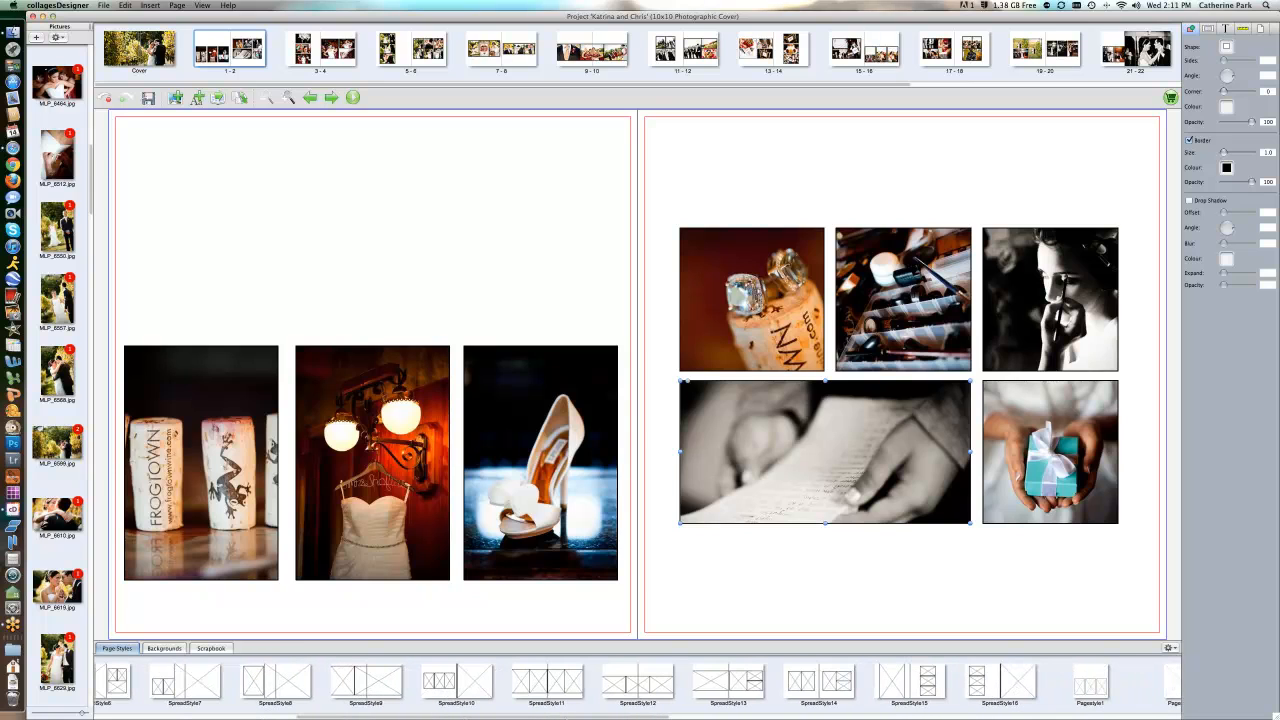
mouse_move(740, 681)
mouse_down()
mouse_move(704, 628)
mouse_move(672, 447)
mouse_move(707, 644)
mouse_move(737, 688)
mouse_up()
drag(736, 686, 708, 603)
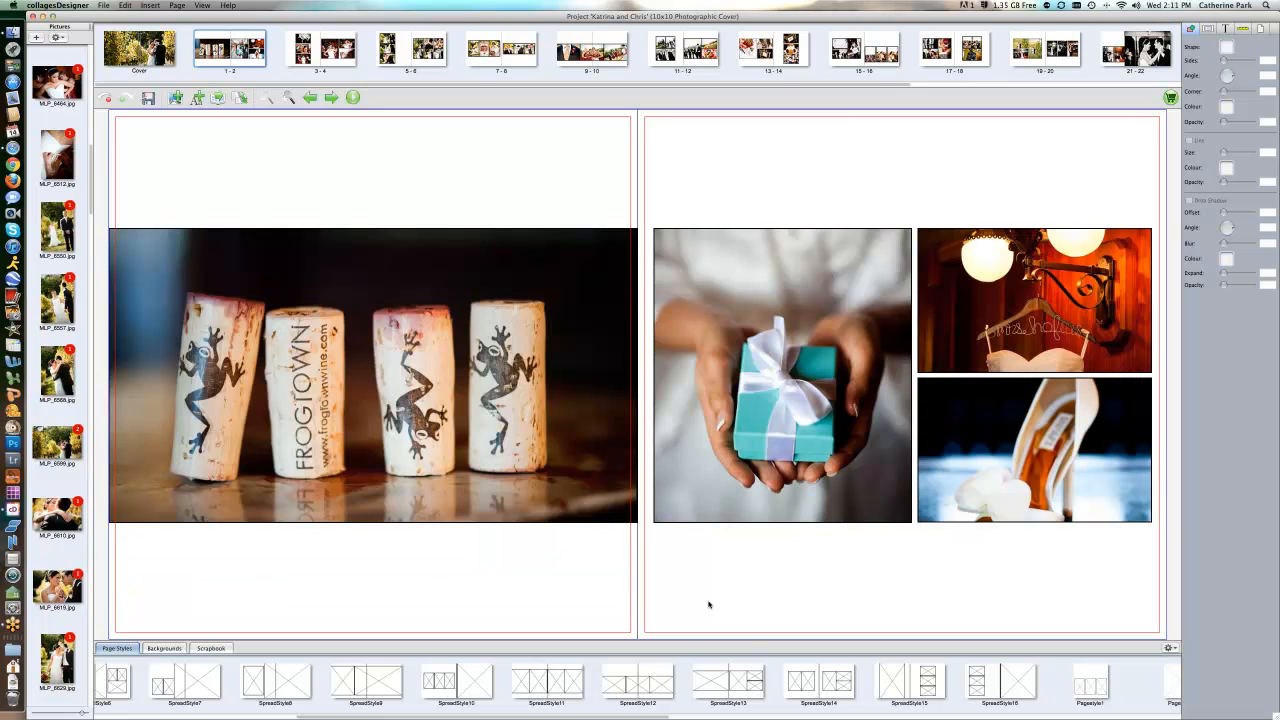
Try the shoe photo MLP_6197.jpg in the wide left-page box and the tall right-page box of spread 1-2
scroll(87, 154, up, 10)
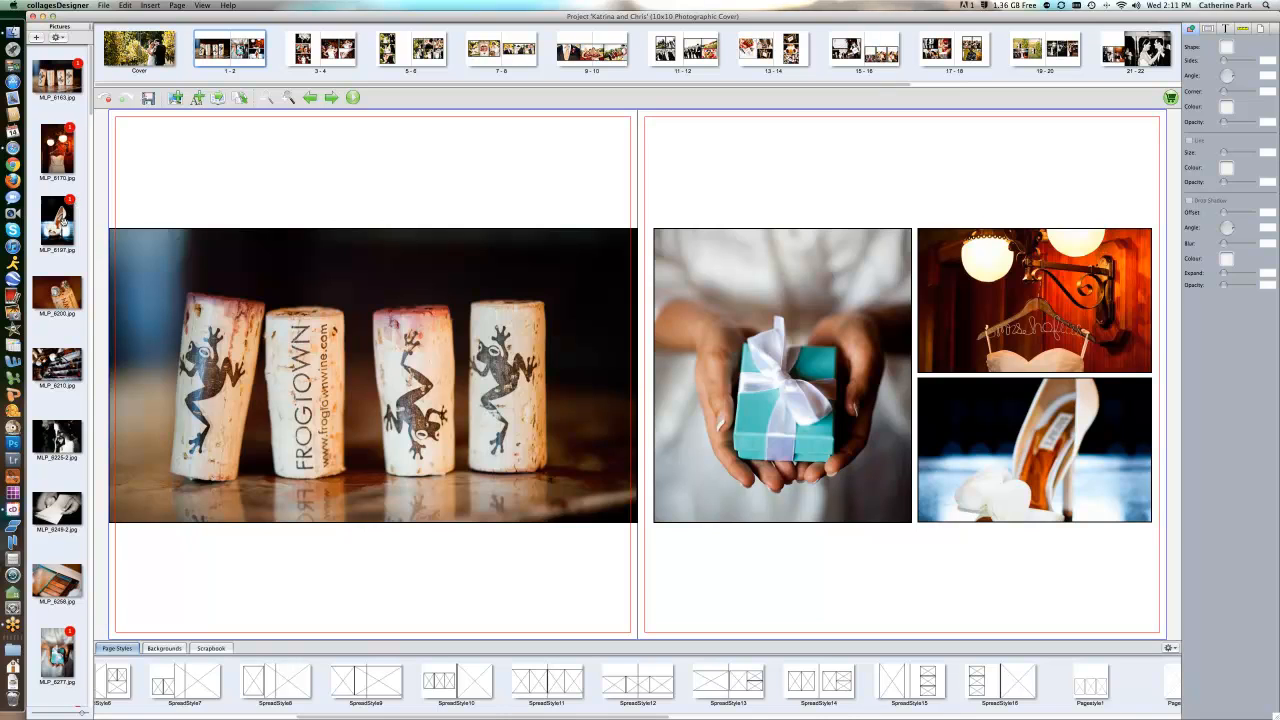
drag(60, 222, 283, 332)
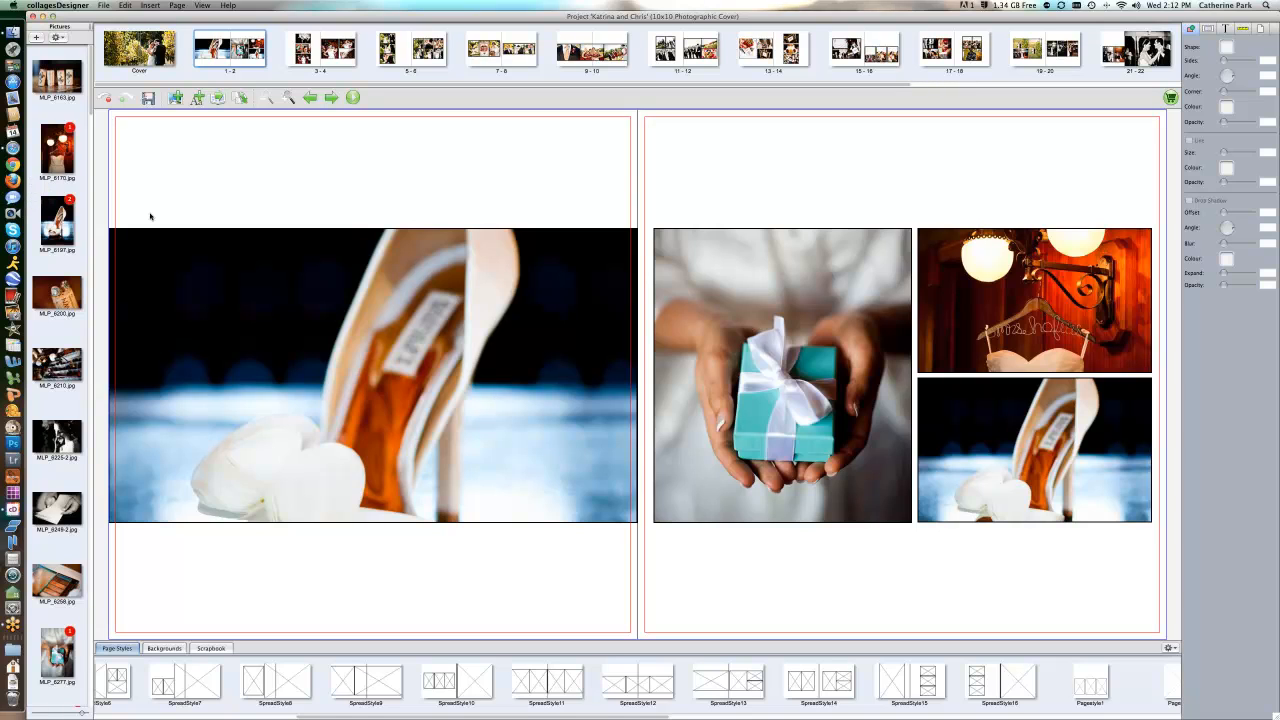
drag(57, 226, 383, 276)
drag(668, 370, 758, 380)
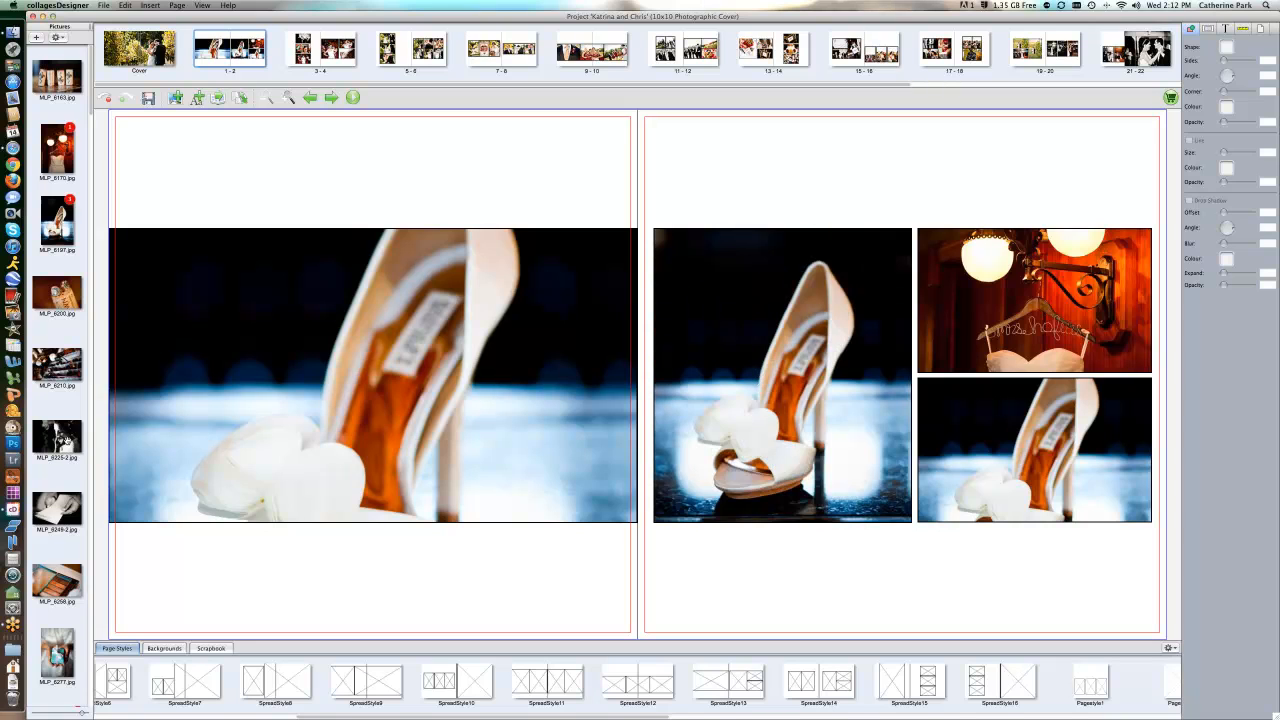
Place MLP_6225-2.jpg across the left page, MLP_6170.jpg in the tall right-page box, and MLP_6277.jpg above MLP_6200.jpg in the small boxes
drag(62, 437, 310, 366)
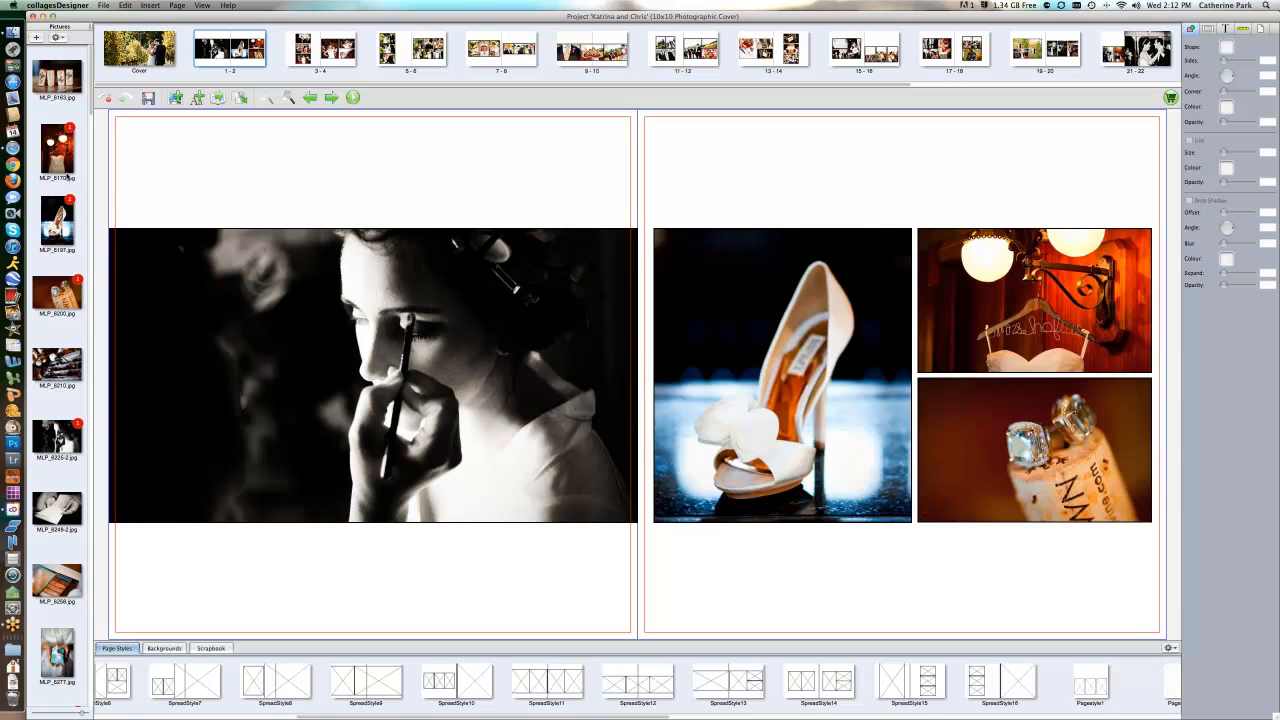
drag(60, 157, 671, 346)
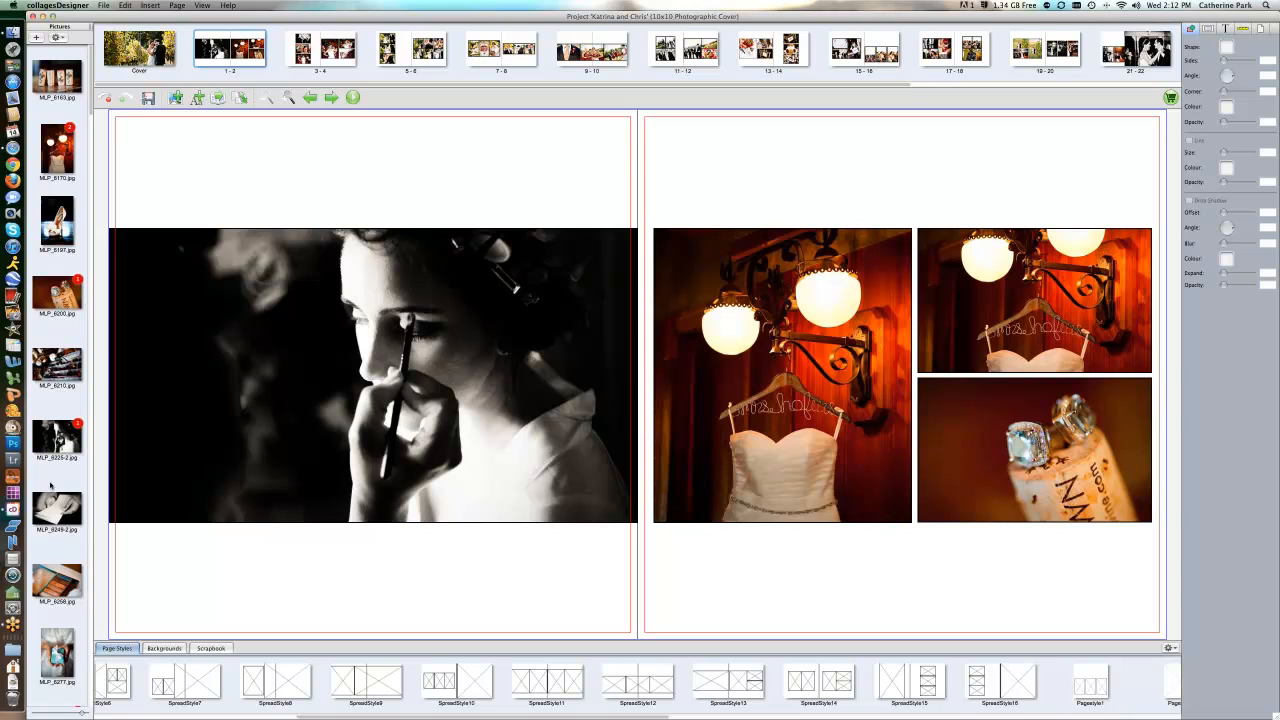
scroll(50, 487, down, 2)
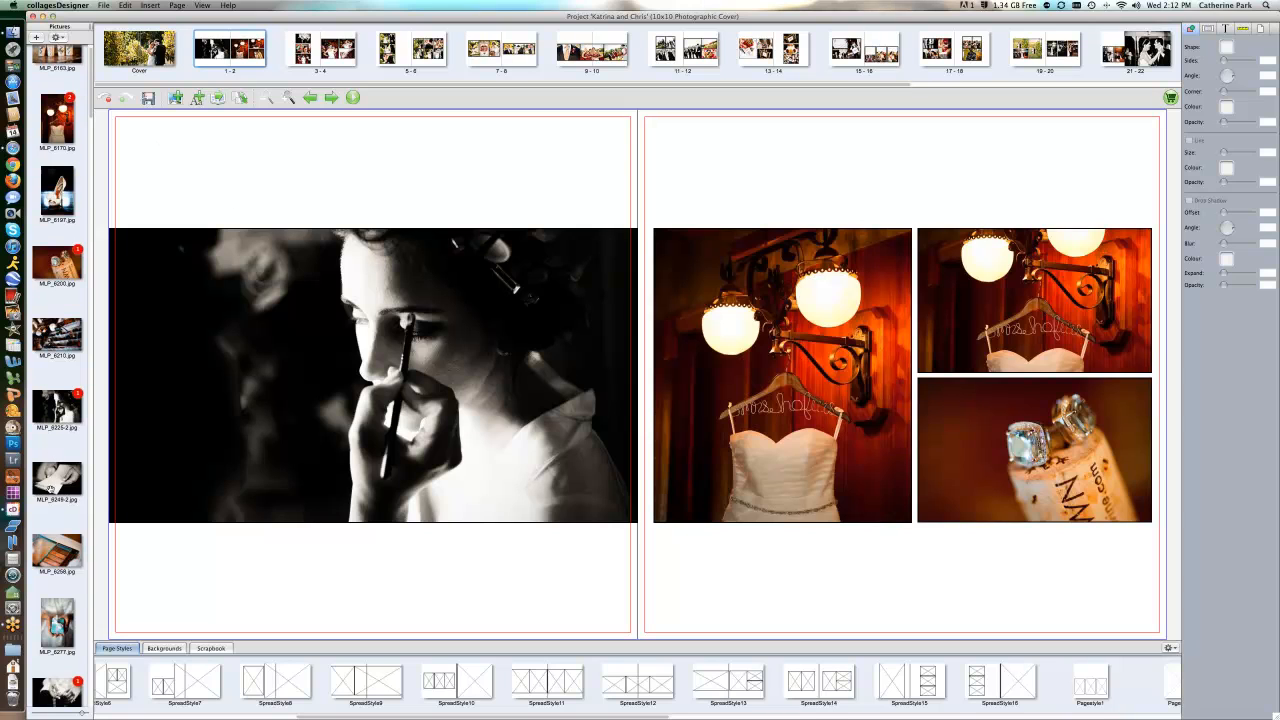
scroll(50, 487, down, 5)
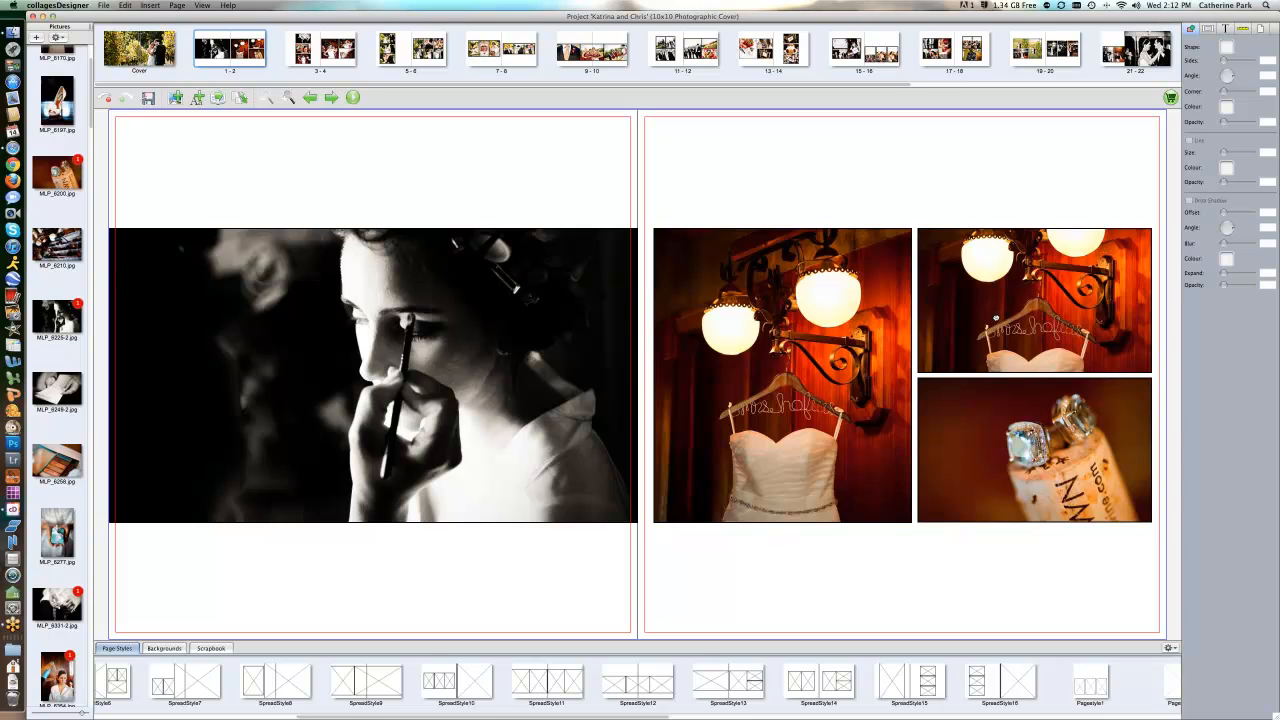
click(1033, 319)
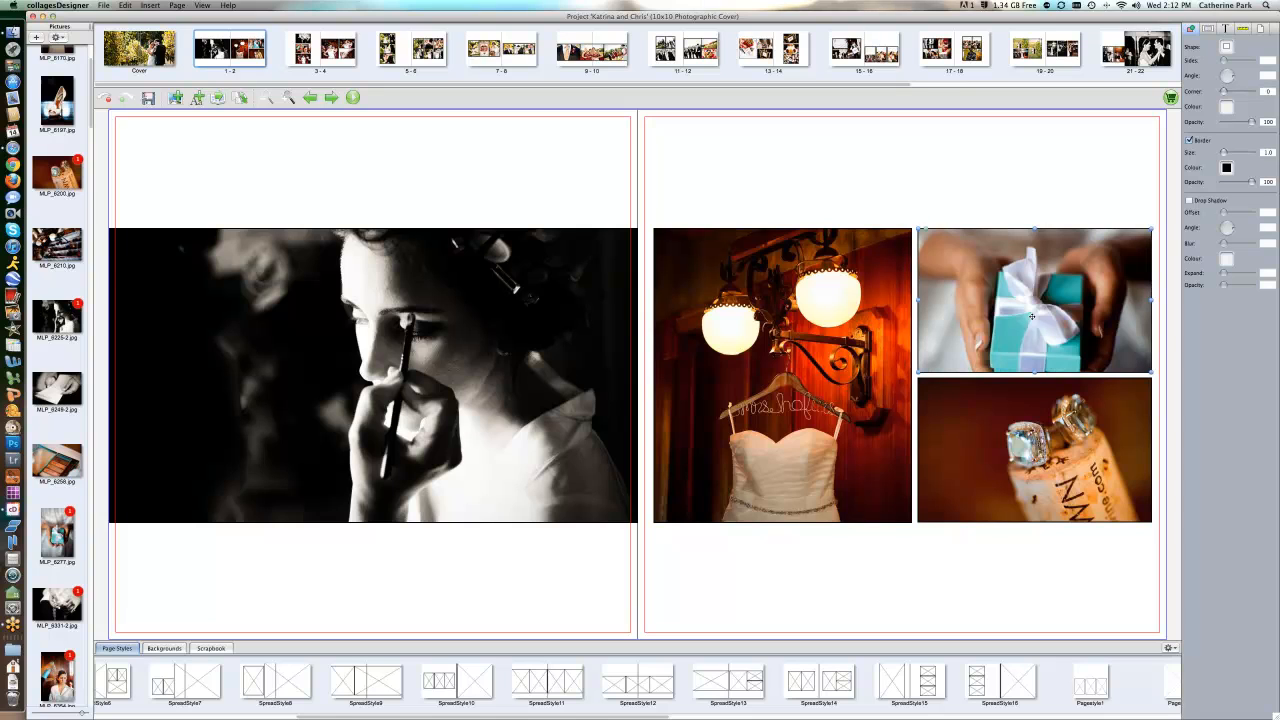
Shift the crop of the turquoise gift box photo downward to show more of the hands beneath the box
double_click(1033, 319)
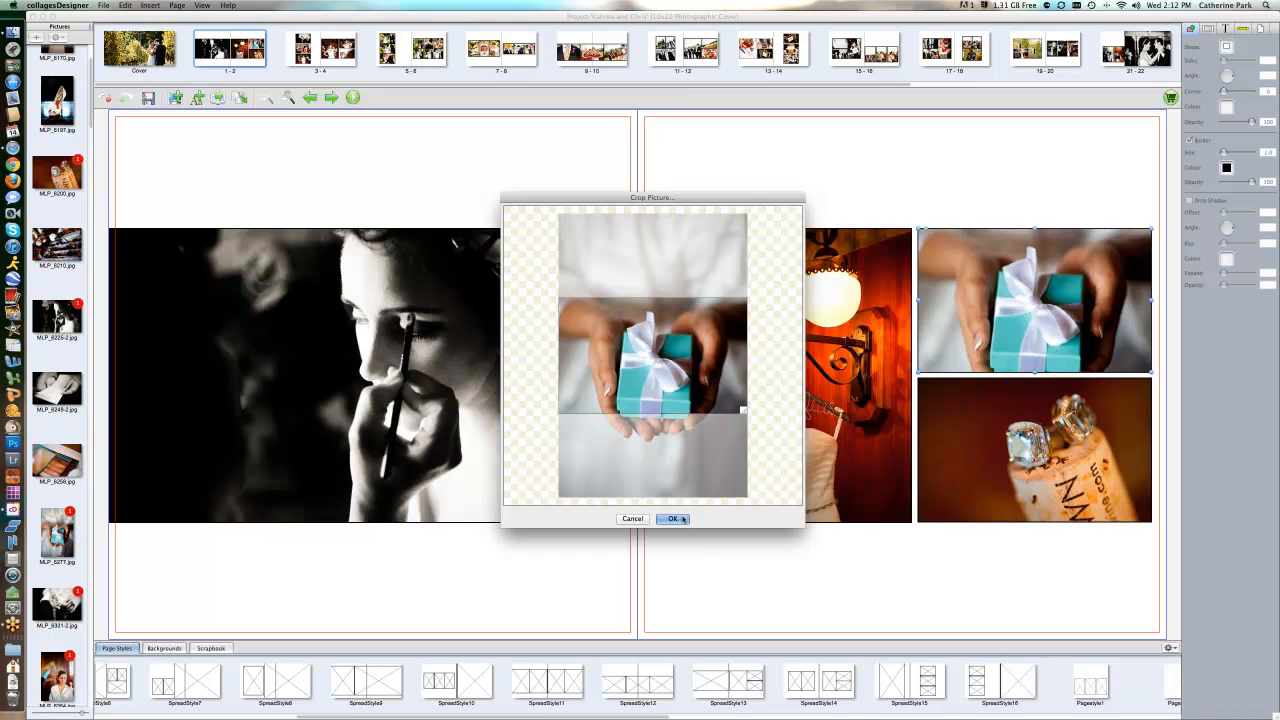
click(633, 519)
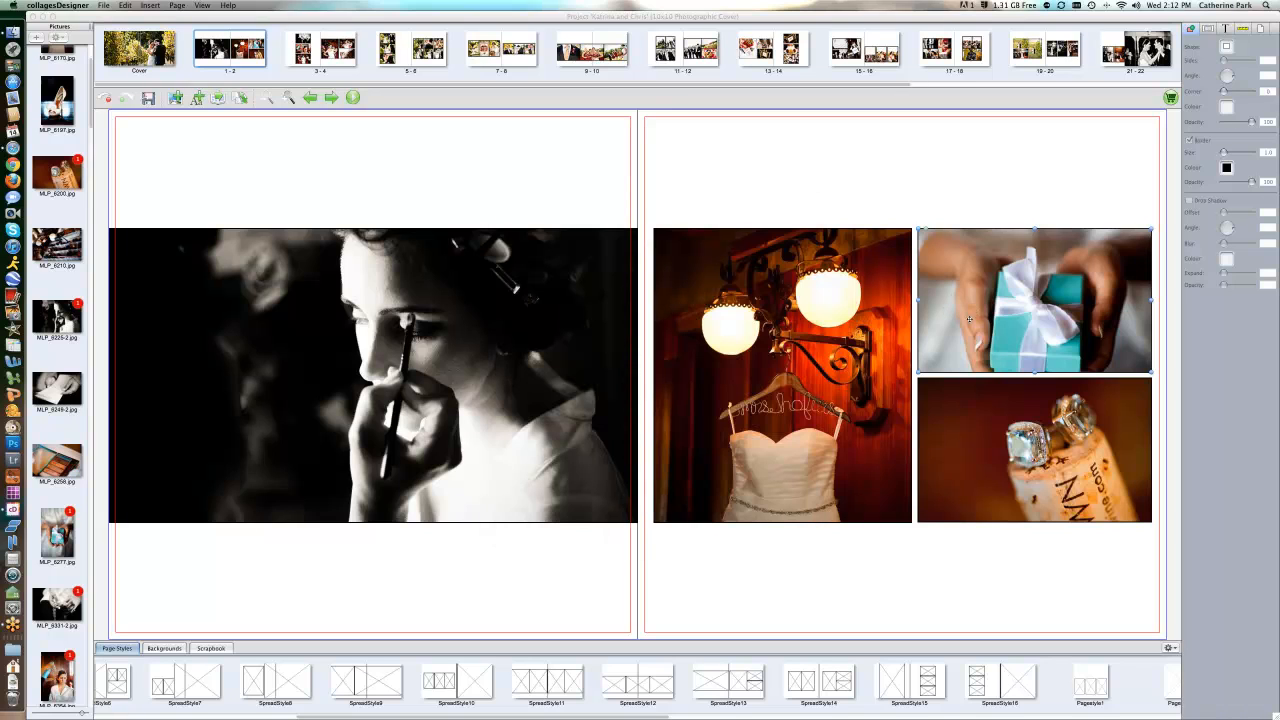
double_click(1033, 293)
drag(686, 382, 686, 412)
click(673, 519)
scroll(60, 515, down, 10)
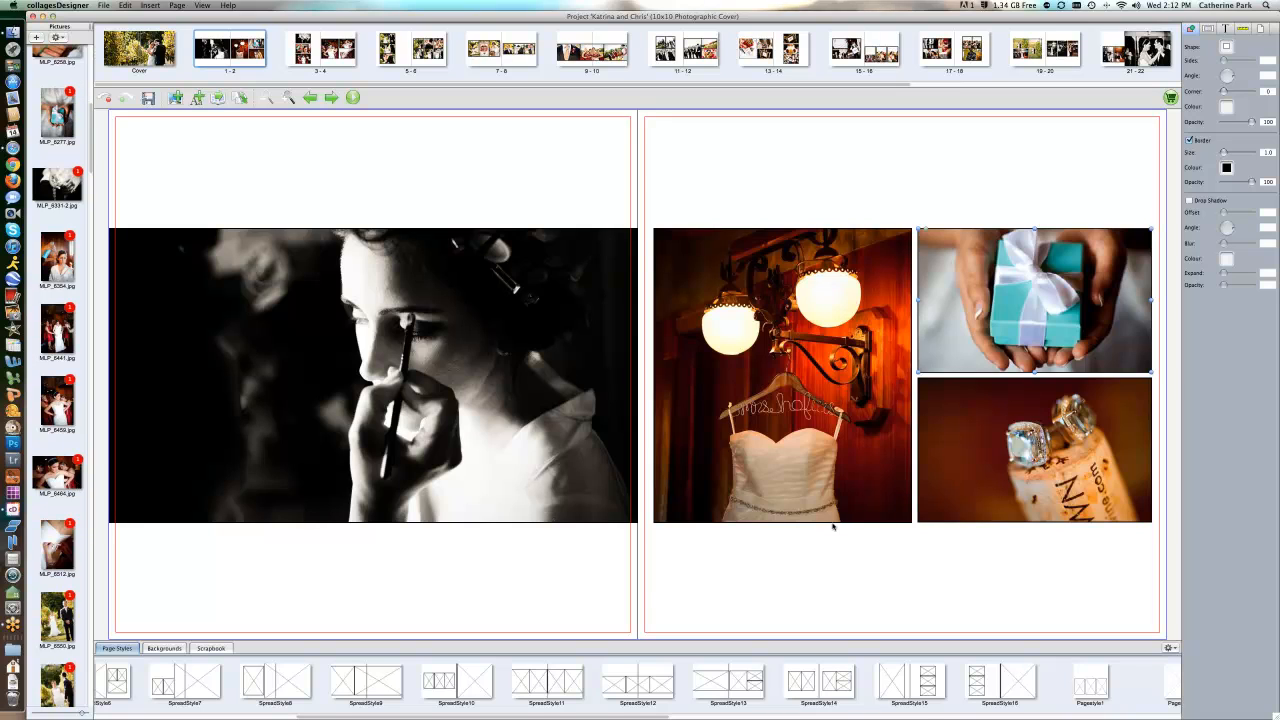
Shift the crop of the hanging wedding dress photo to show more of the gown's lower part, and open spread 3-4
click(750, 449)
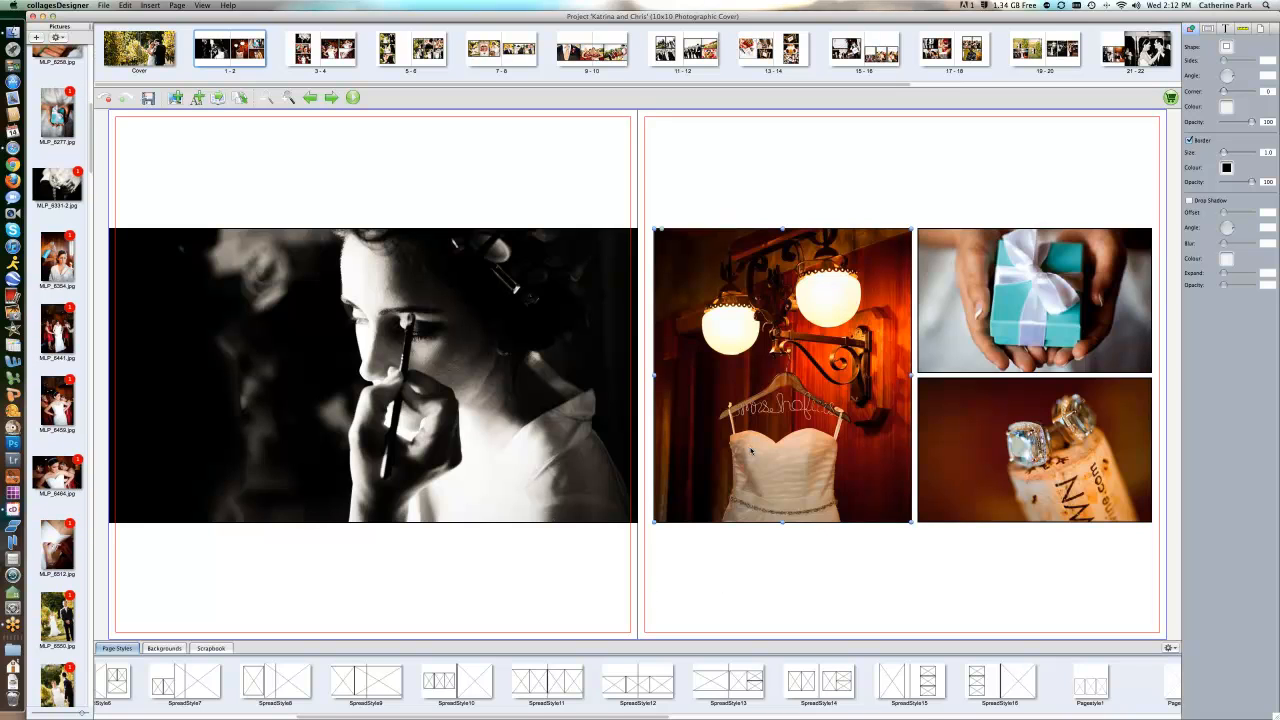
double_click(751, 451)
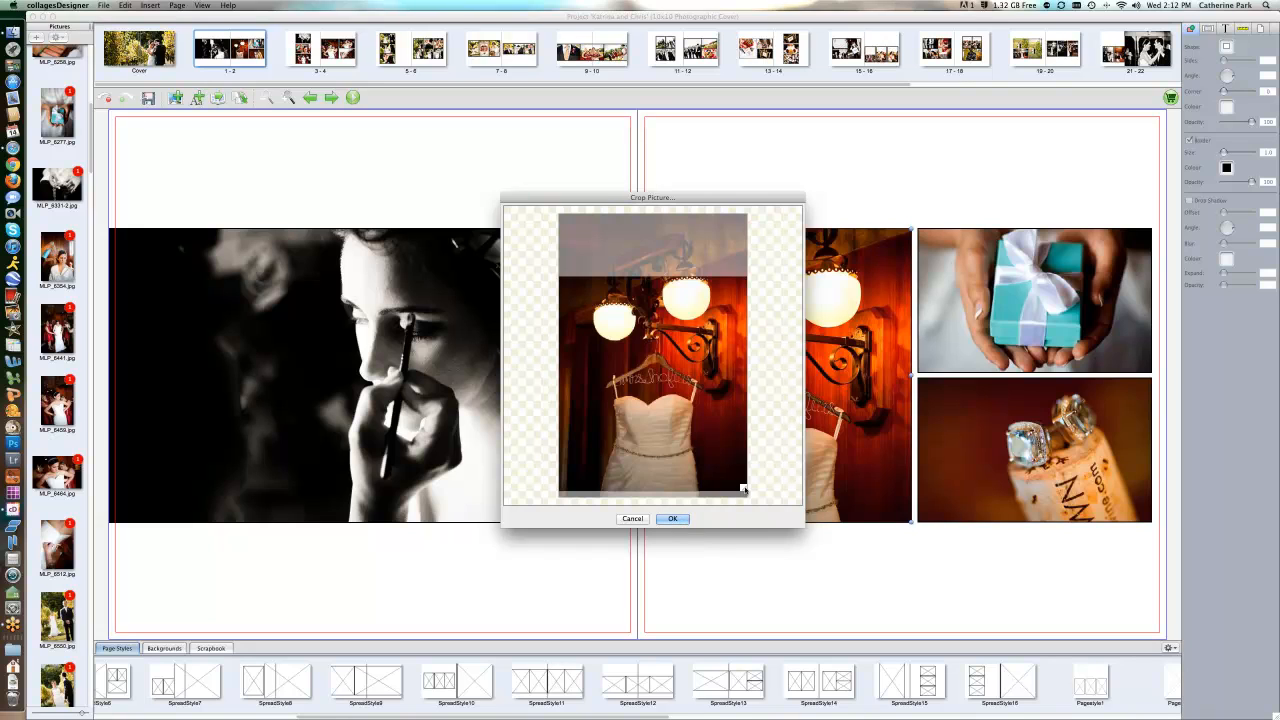
drag(742, 487, 712, 455)
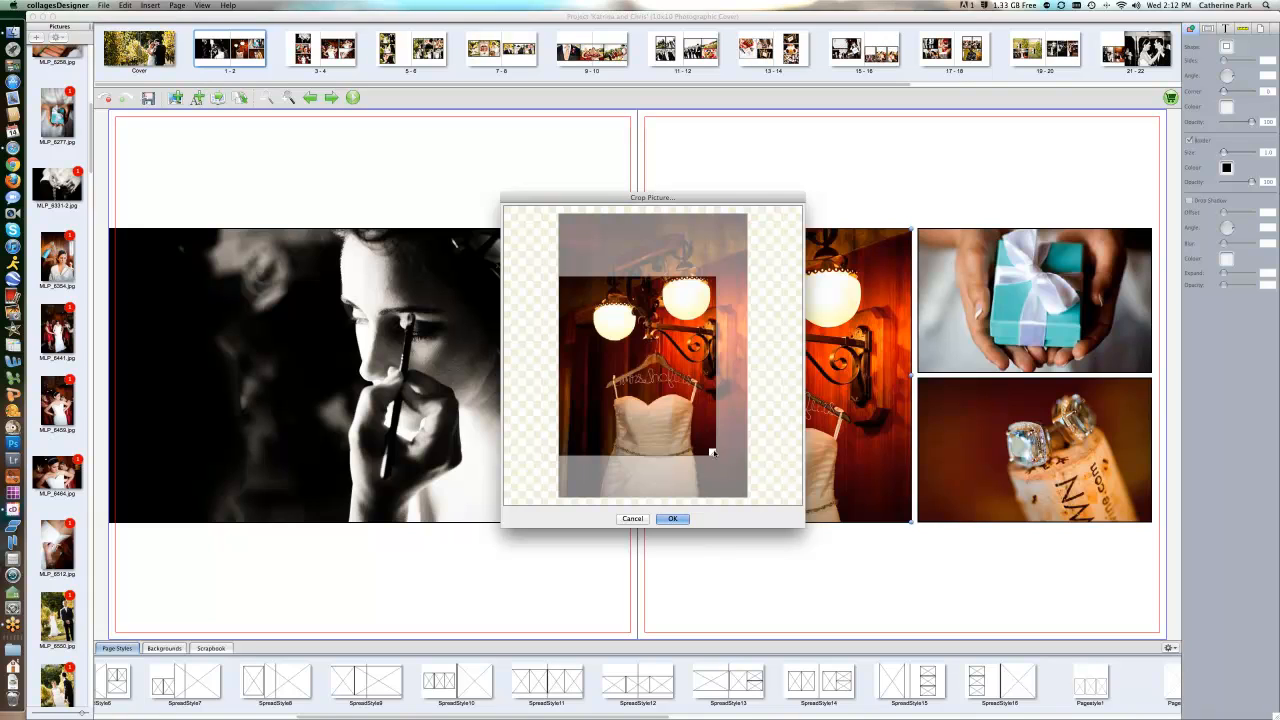
drag(712, 455, 748, 498)
click(683, 521)
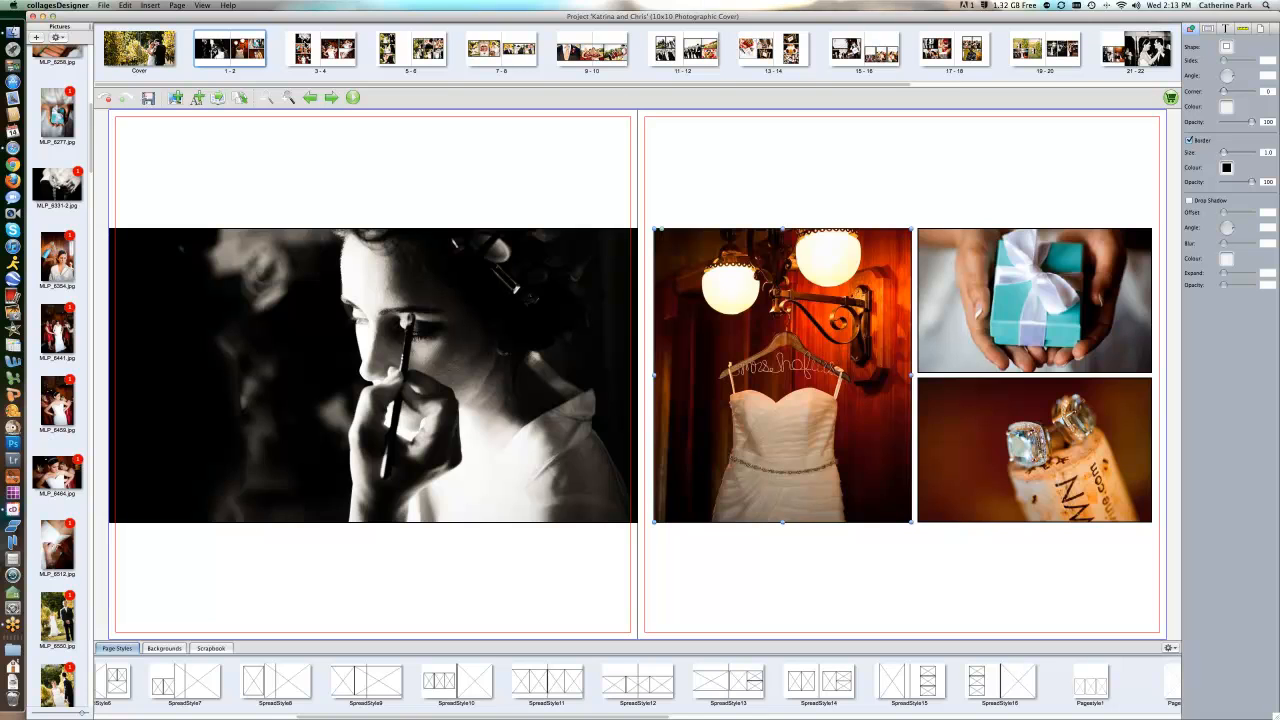
click(320, 49)
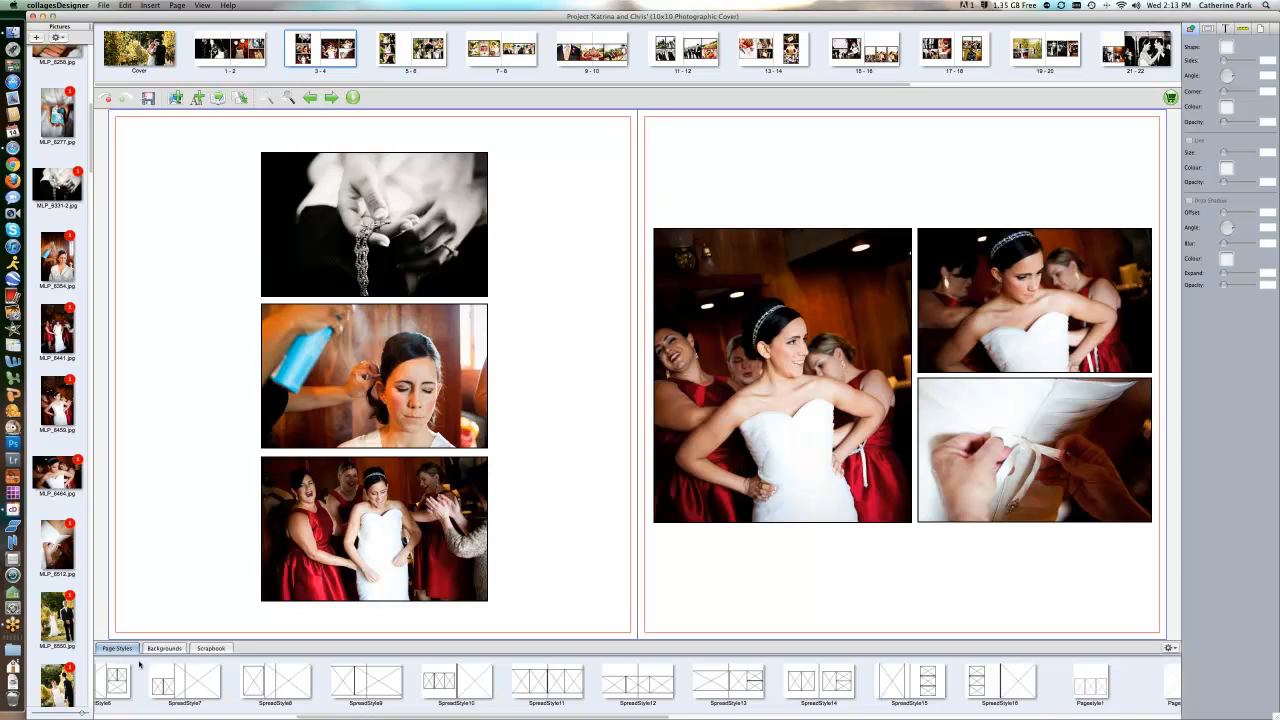
Try Pagestyle4 on the left page of spread 3-4, and replace it with Pagestyle8 for three tall boxes
scroll(640, 685, right, 10)
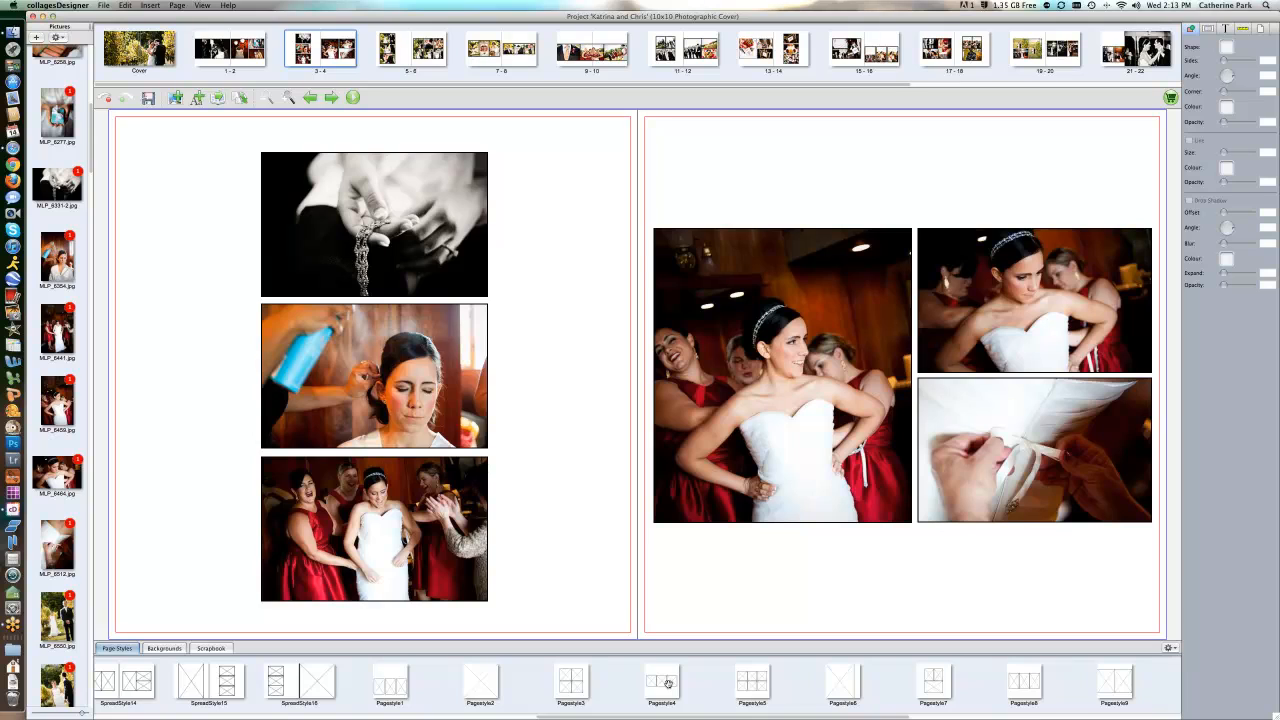
drag(667, 683, 510, 390)
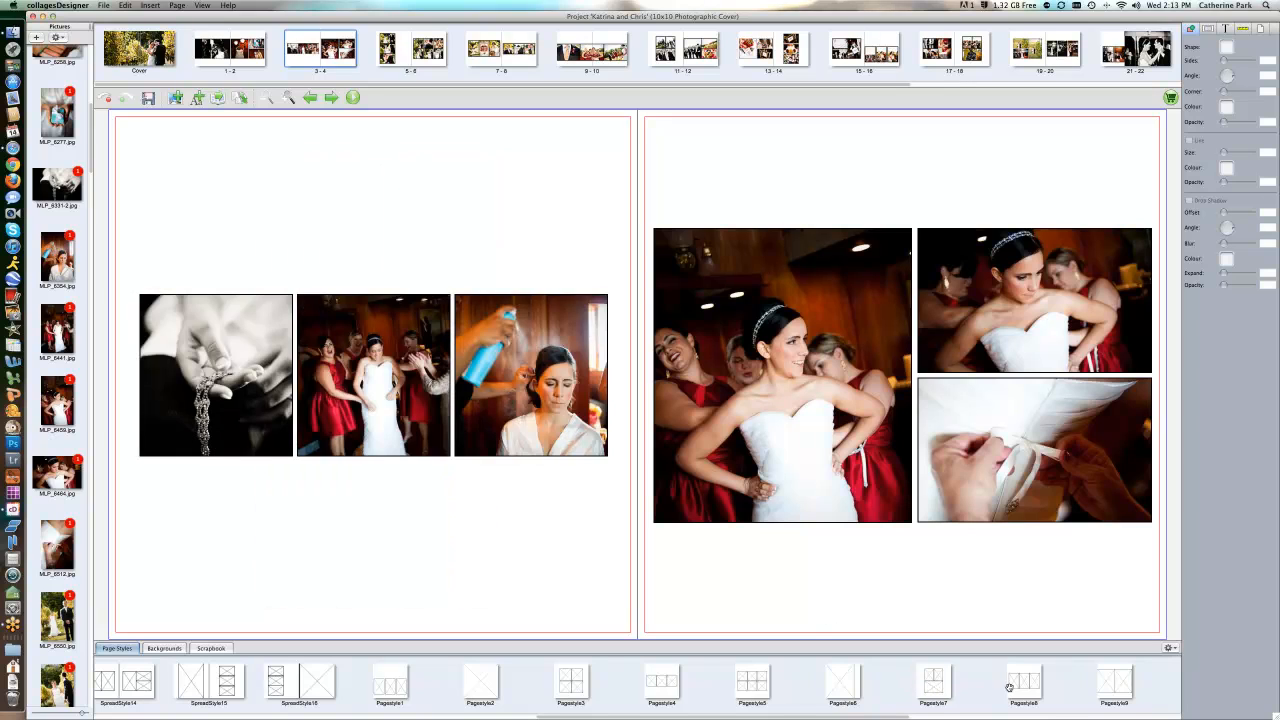
drag(1009, 687, 480, 543)
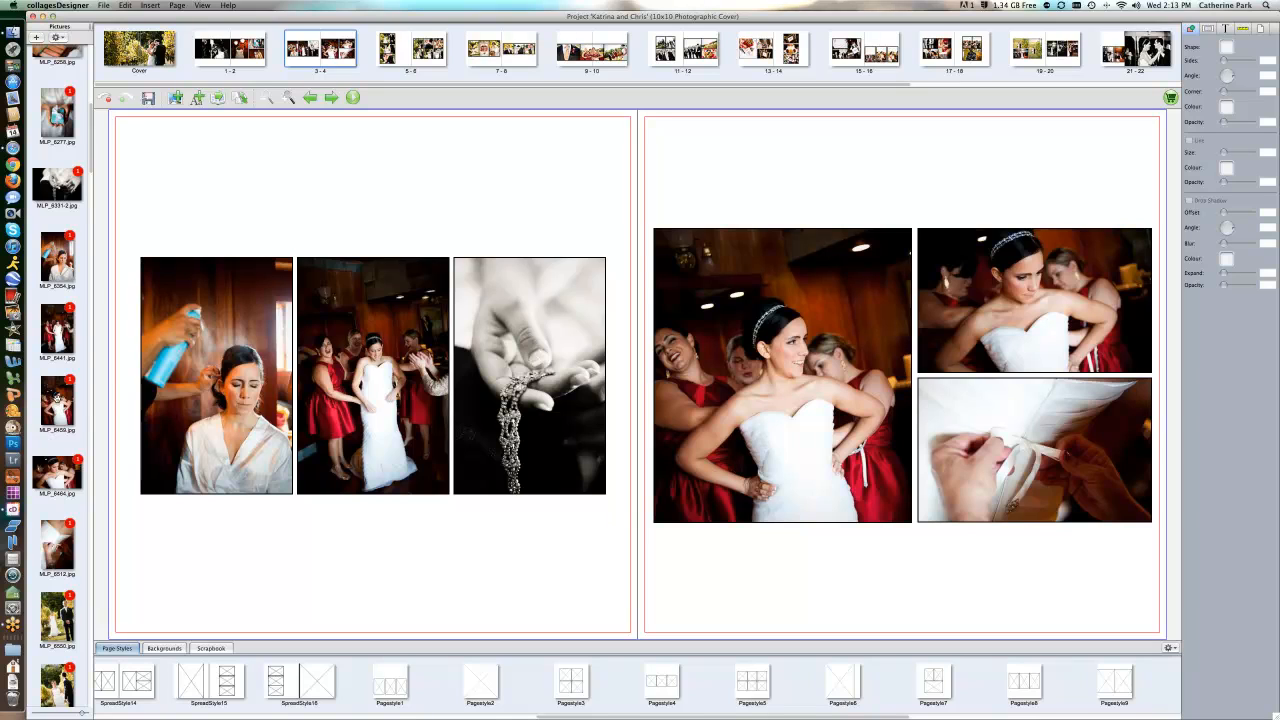
Fill the left page's tall boxes with MLP_6441.jpg in the first and MLP_6459.jpg in the middle and last
drag(57, 400, 560, 383)
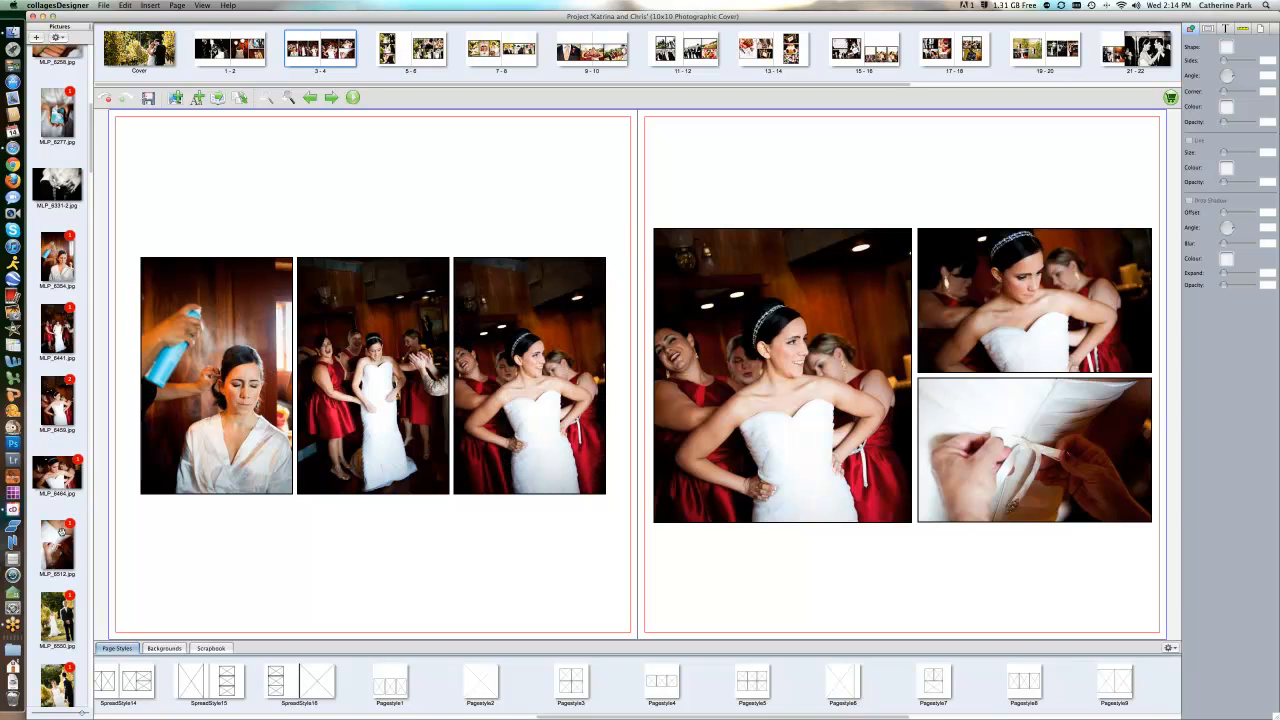
drag(60, 530, 236, 388)
drag(53, 330, 188, 340)
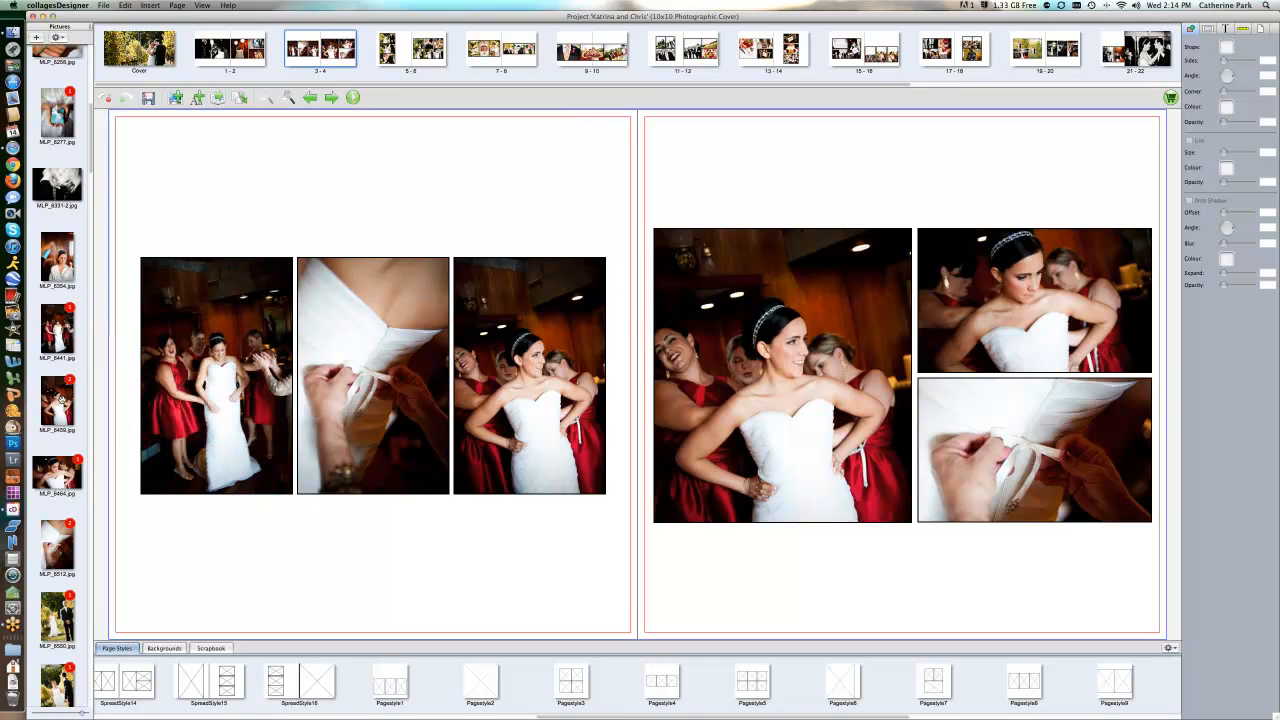
drag(58, 398, 370, 372)
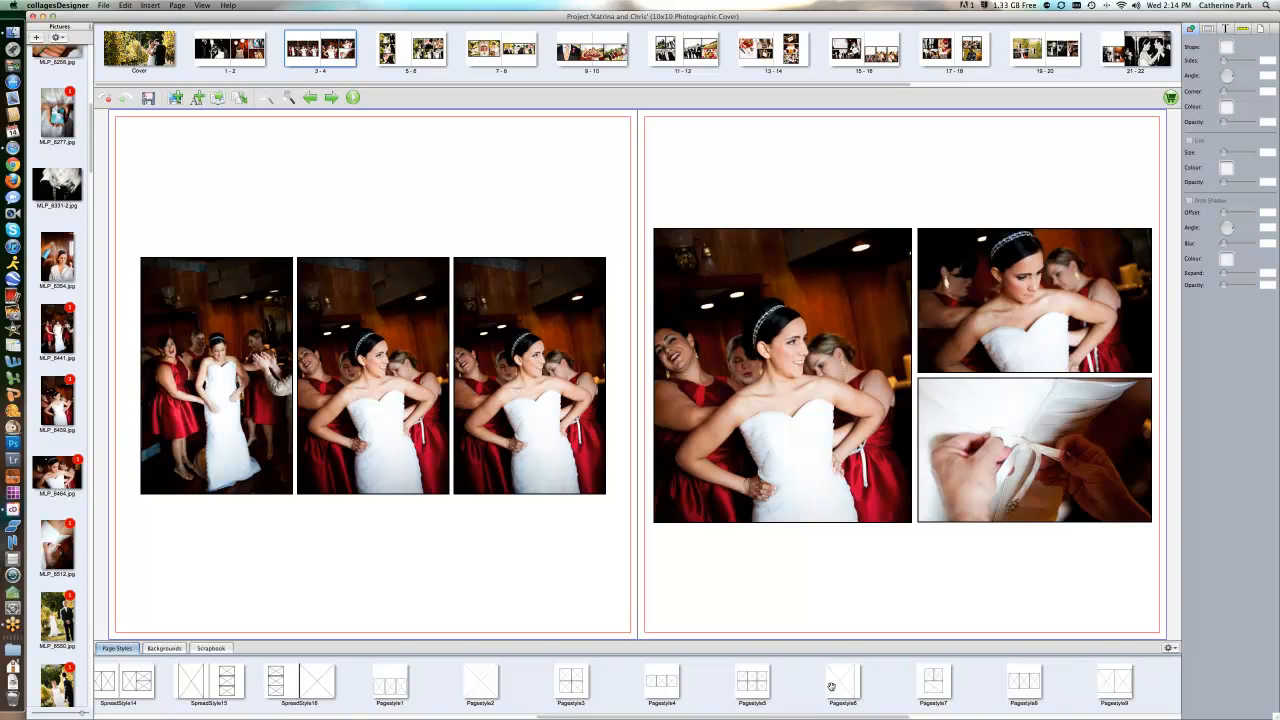
Try Pagestyle6 on the right page of spread 3-4, and replace it with the full-page Pagestyle2
drag(831, 687, 834, 530)
drag(480, 683, 742, 567)
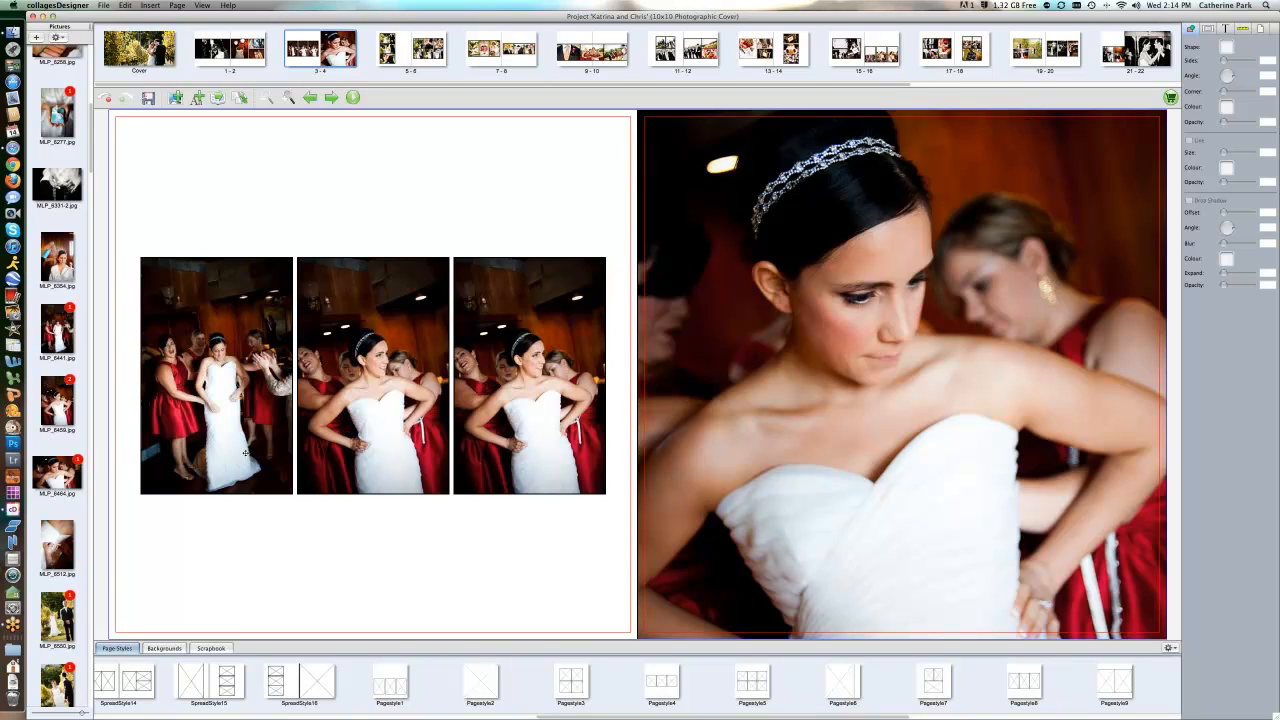
Move the three left-page photos upward together, and nudge them sideways until the row is centred across the page
click(225, 315)
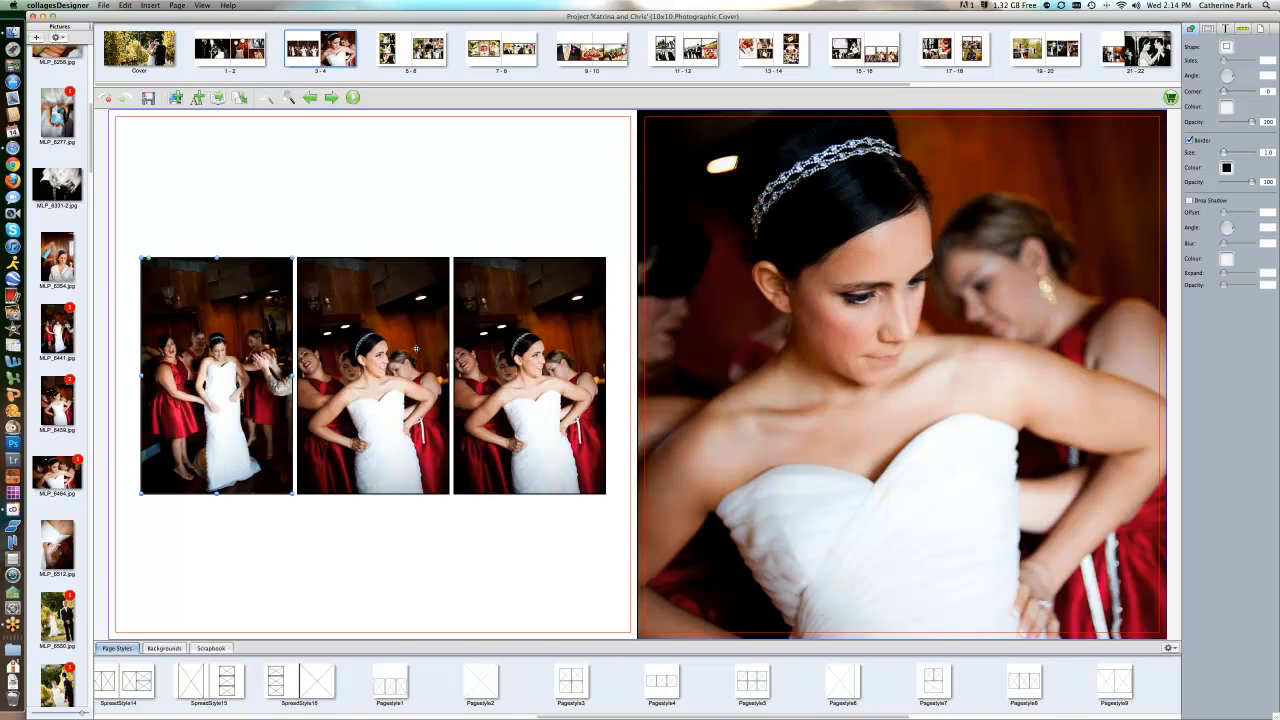
shift+click(390, 347)
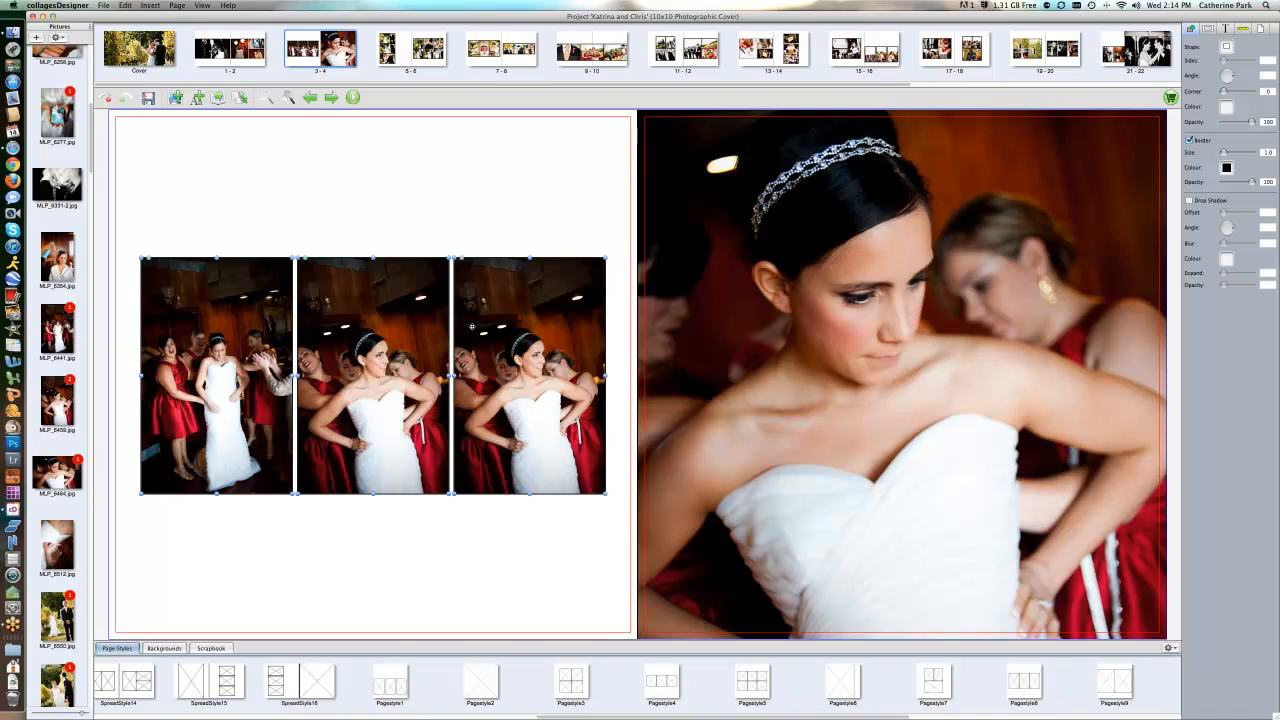
shift+click(472, 327)
drag(481, 295, 477, 222)
key(Left)
key(Left)
key(Left)
key(Left)
key(Left)
key(Left)
key(Left)
key(Left)
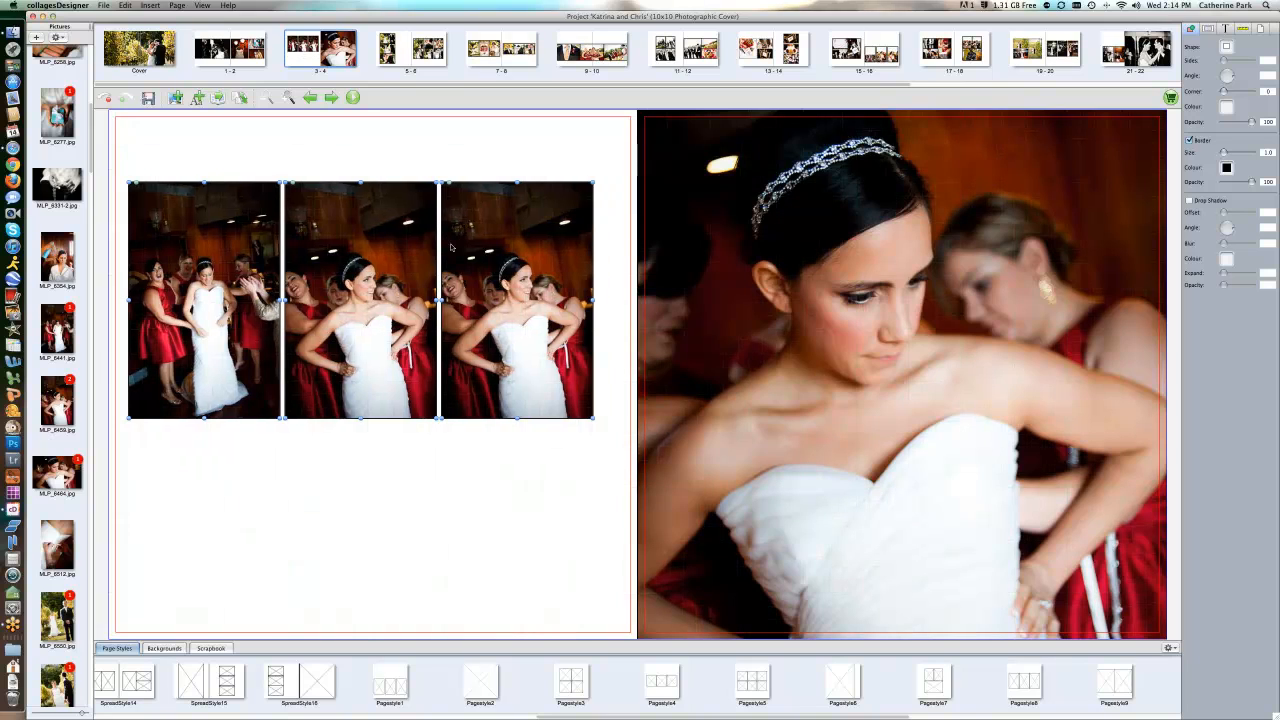
key(Right)
key(Right)
key(Right)
key(Right)
key(Right)
key(Right)
key(Right)
key(Right)
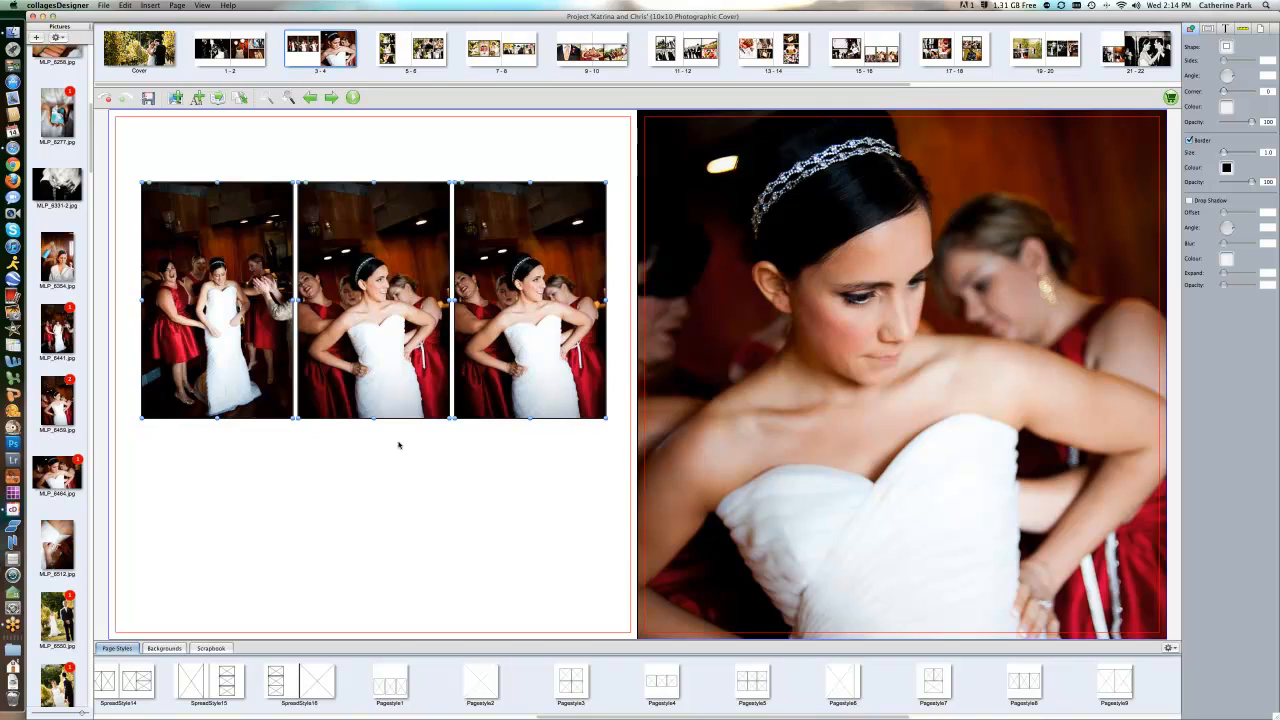
click(398, 445)
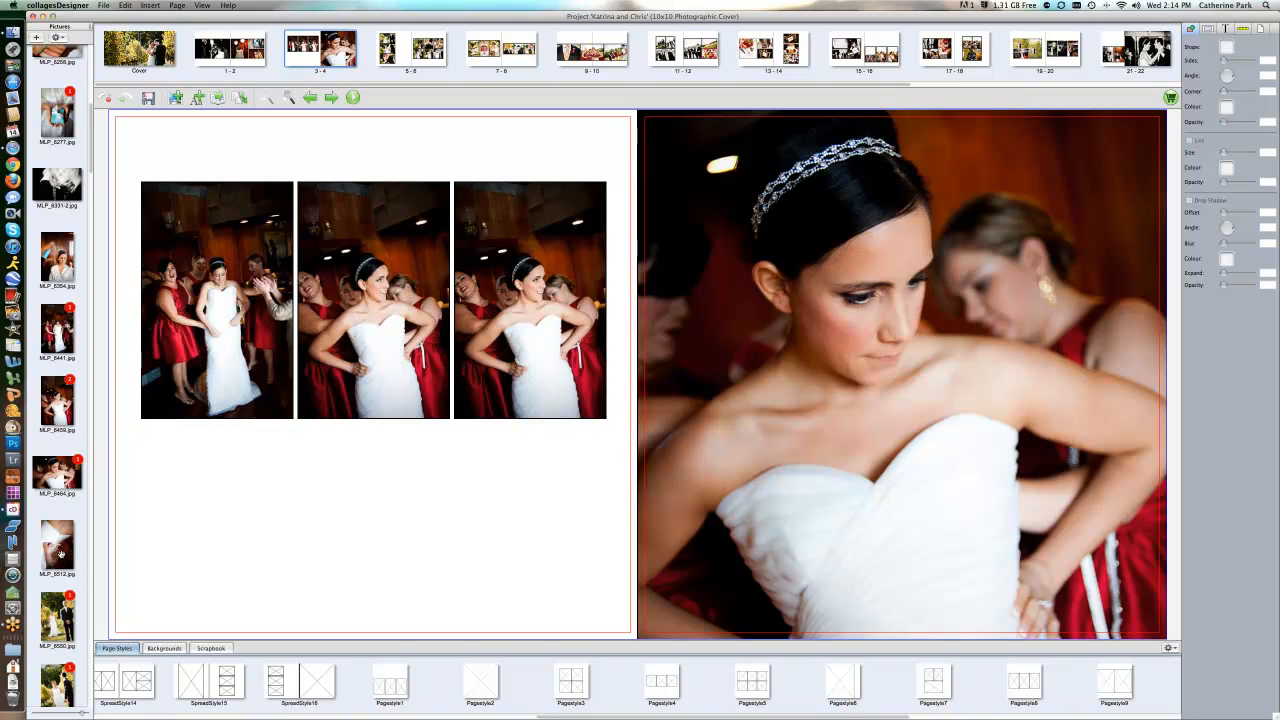
Place MLP_6512.jpg below the three tall photos and stretch it into a wide panel matching the width of their row
drag(60, 553, 222, 514)
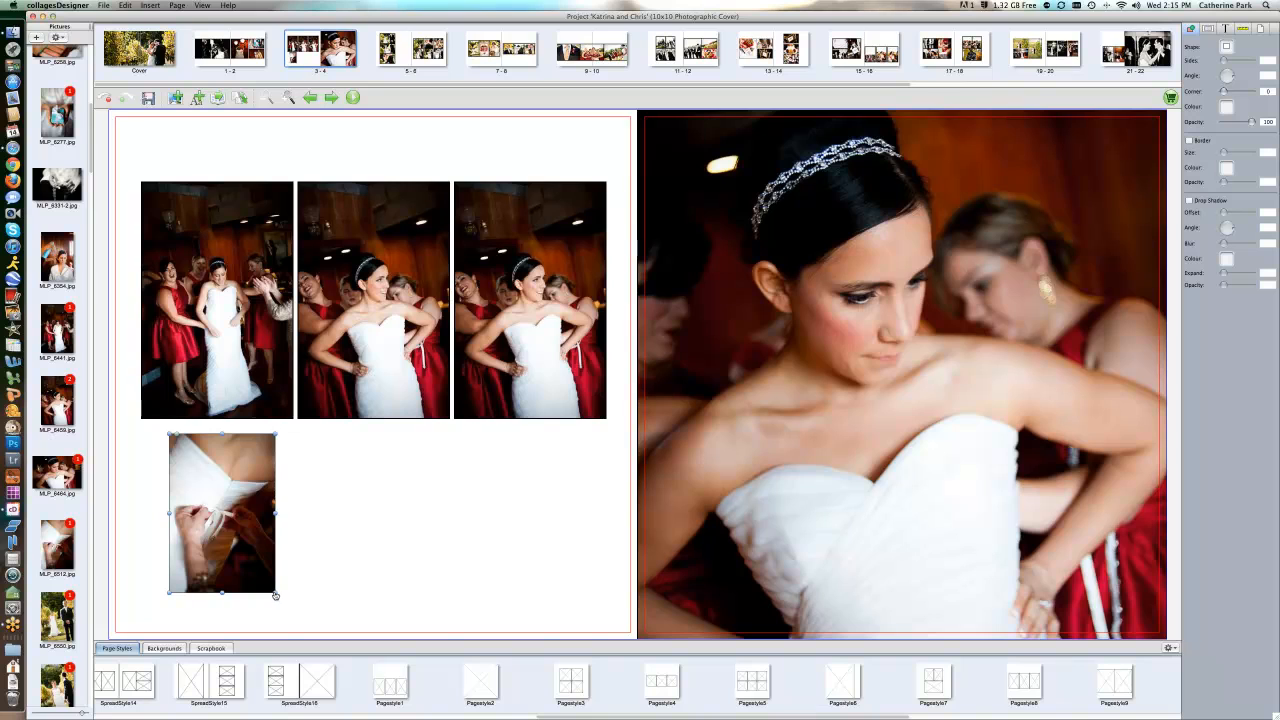
drag(276, 594, 601, 573)
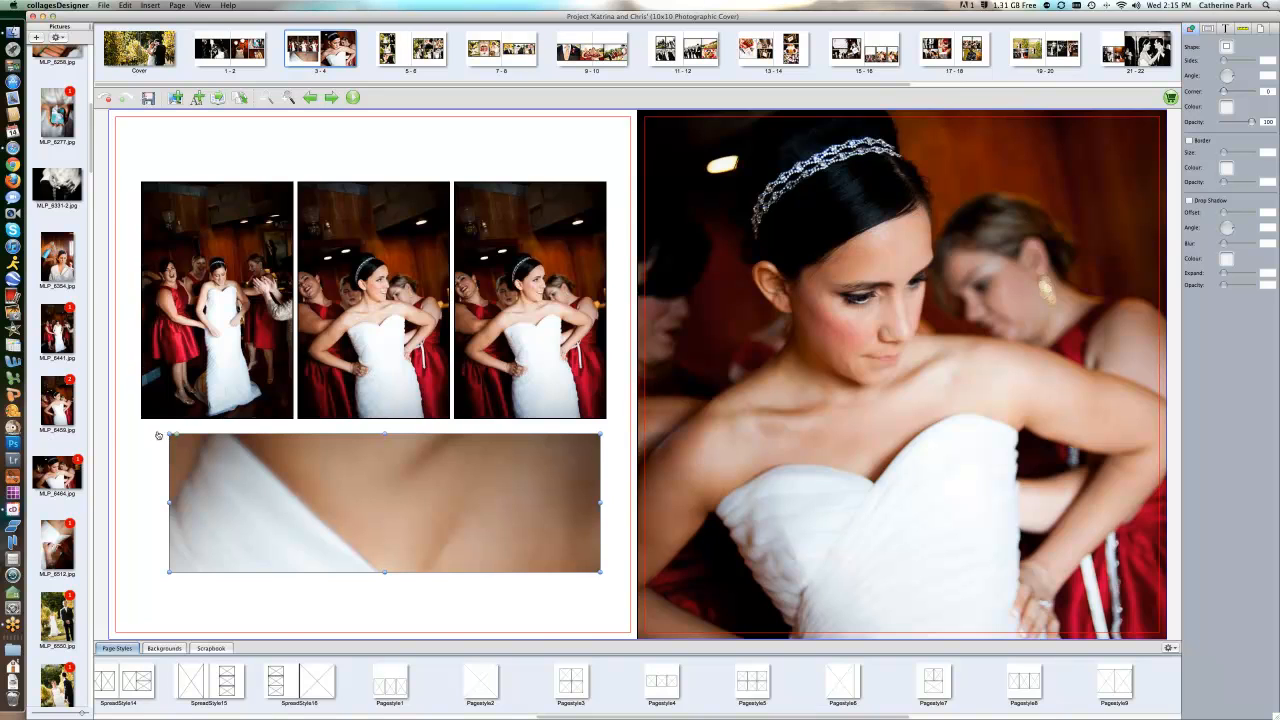
drag(167, 434, 141, 425)
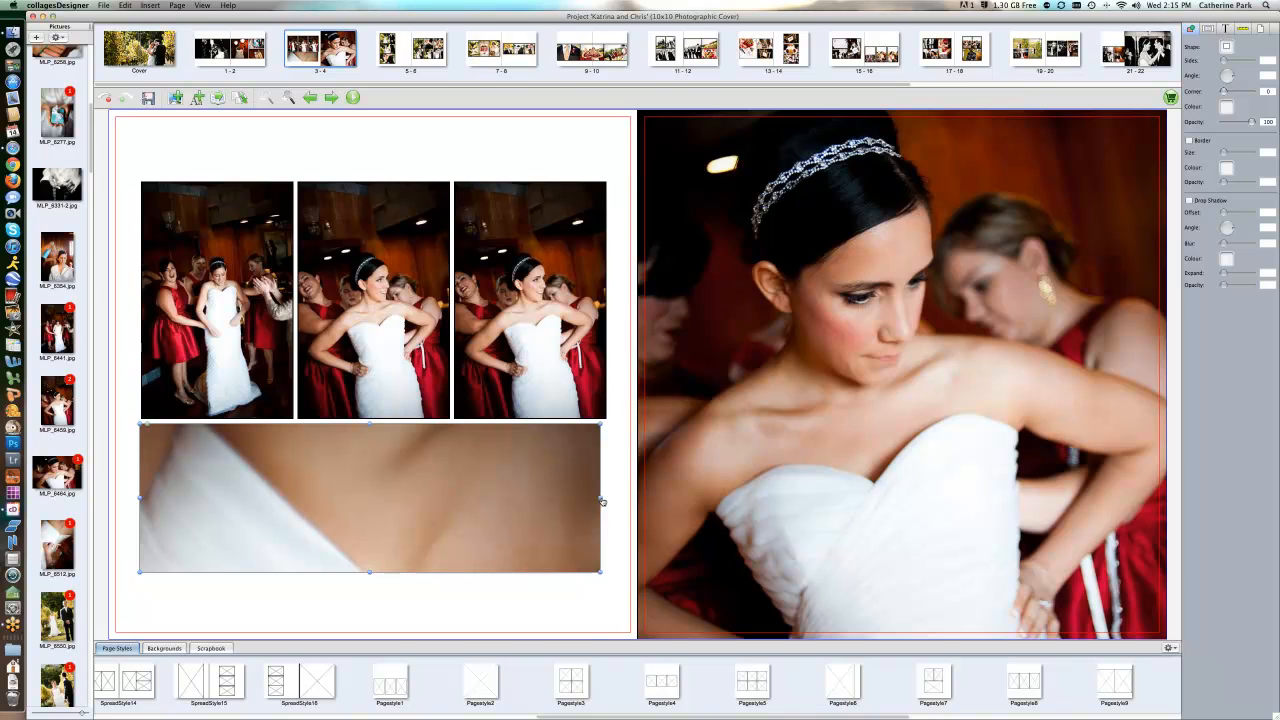
drag(601, 506, 605, 504)
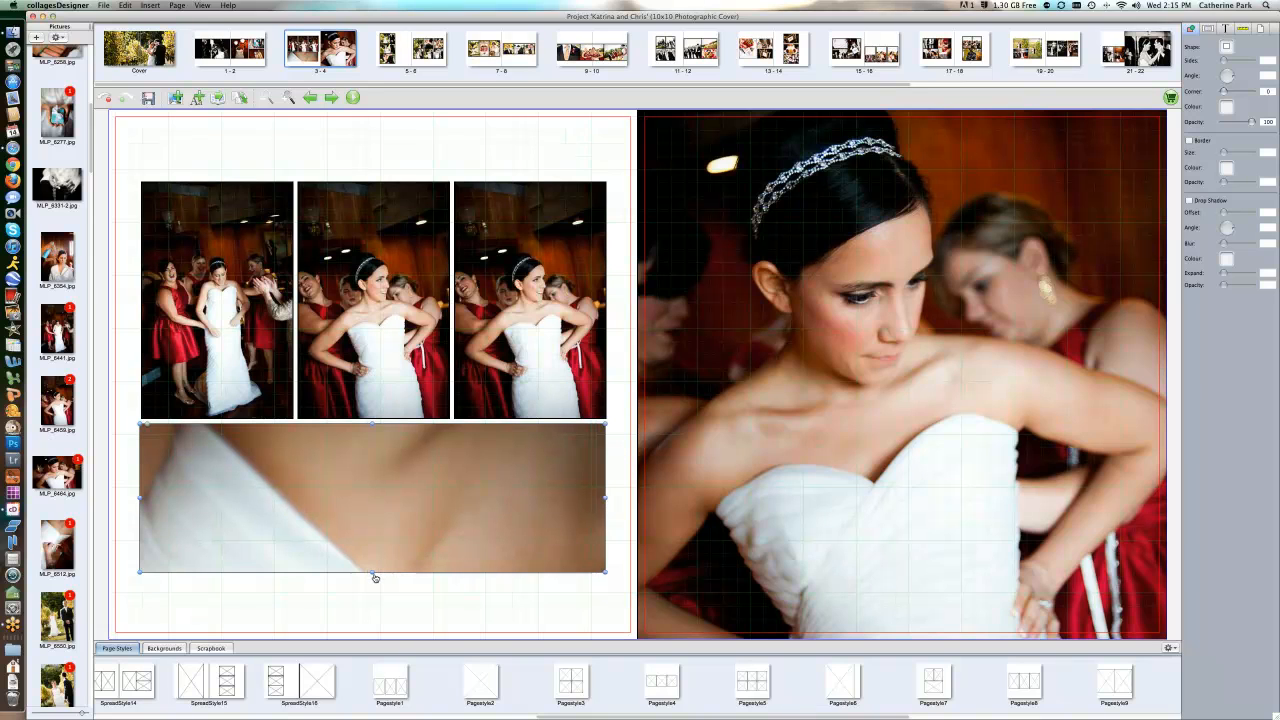
drag(375, 577, 373, 579)
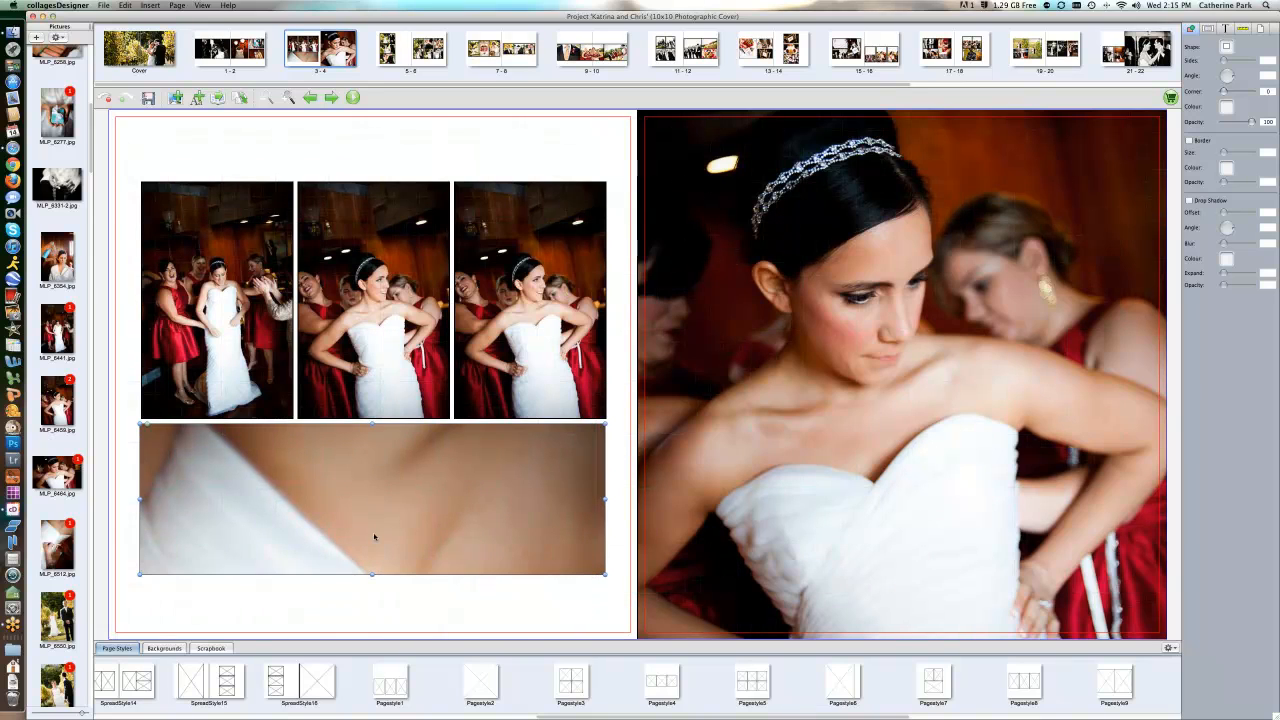
Shift the crop of the wide dress photo downward to frame the hands tying the ribbon
double_click(374, 534)
drag(666, 258, 656, 367)
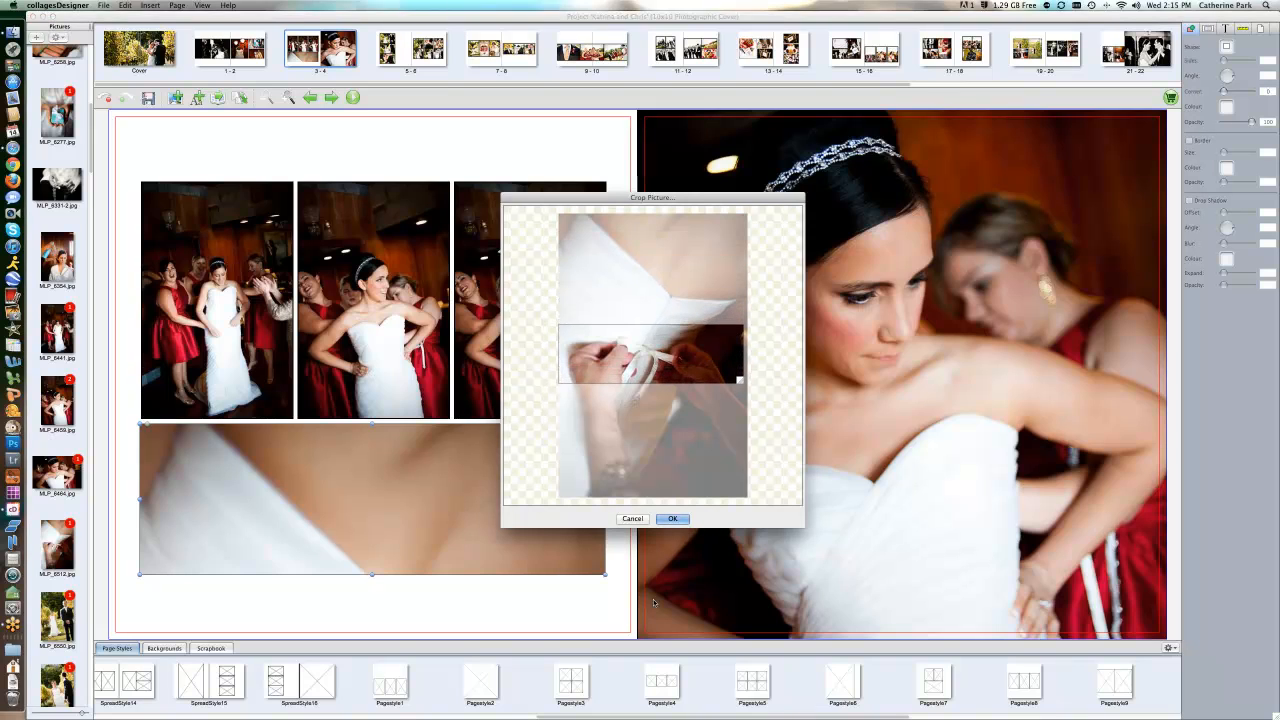
click(673, 518)
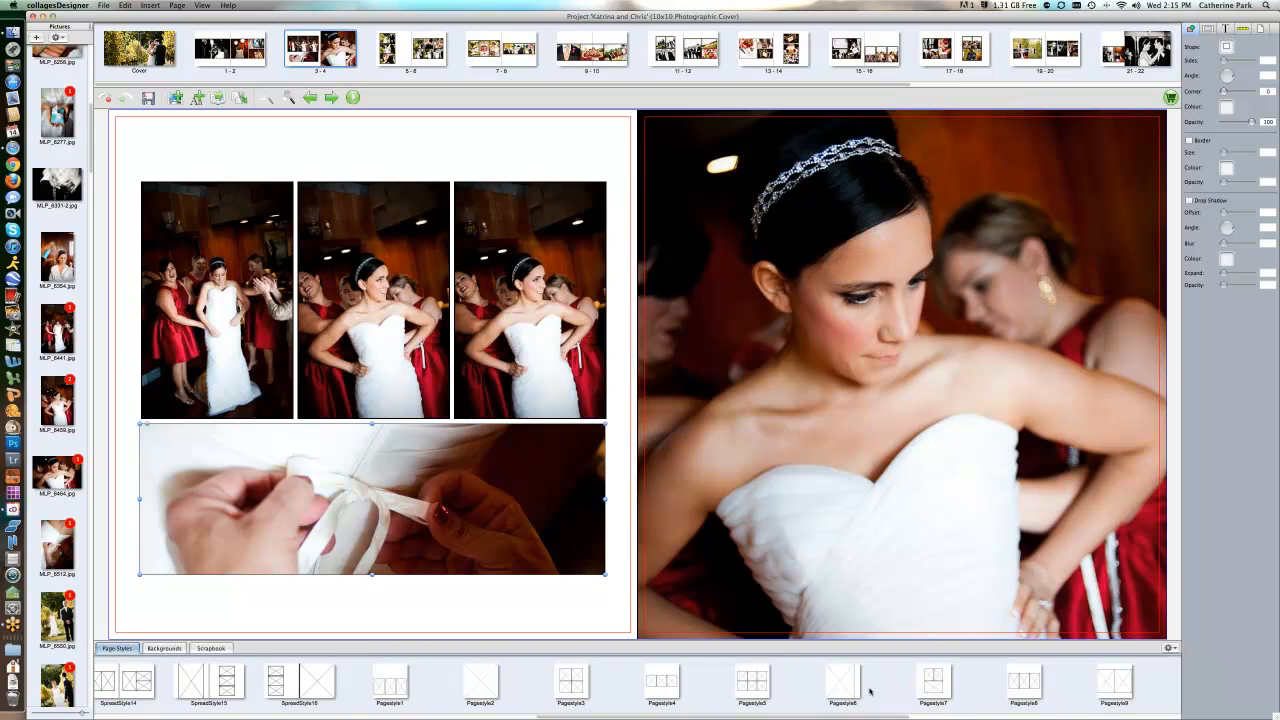
Save the spread as a page style named sample, with category None, for all projects of this type
click(1172, 648)
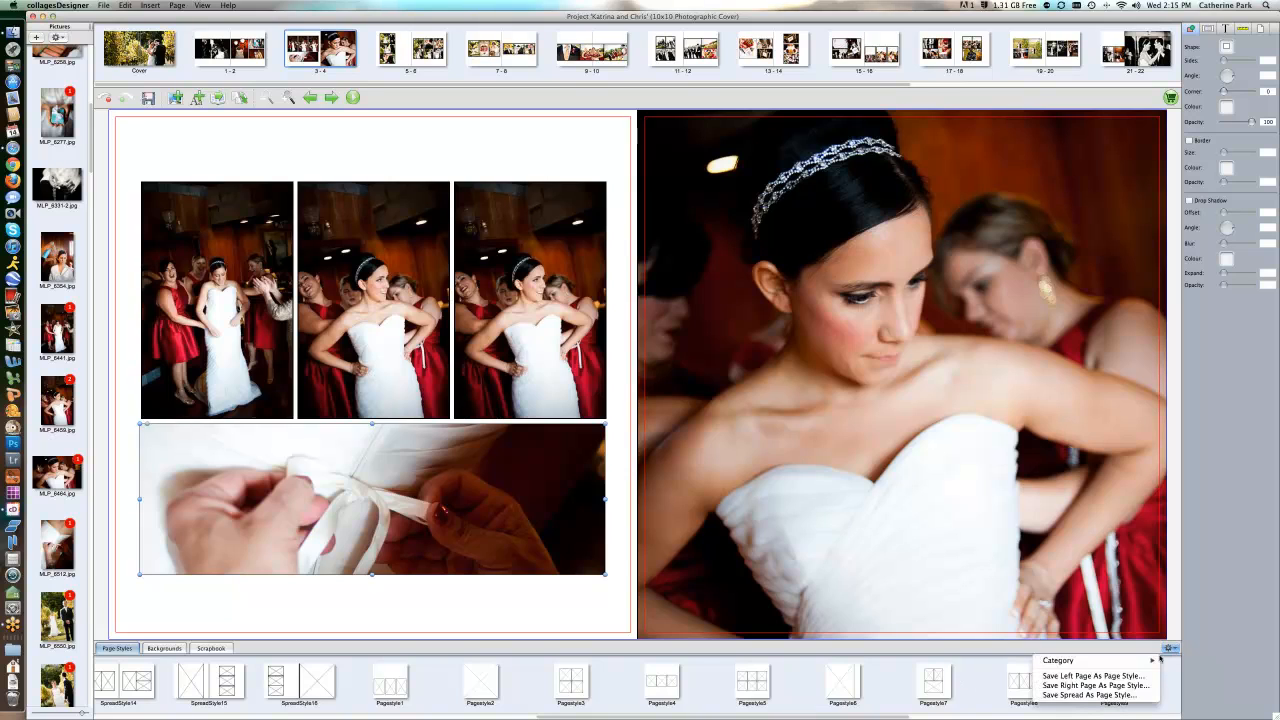
click(1085, 695)
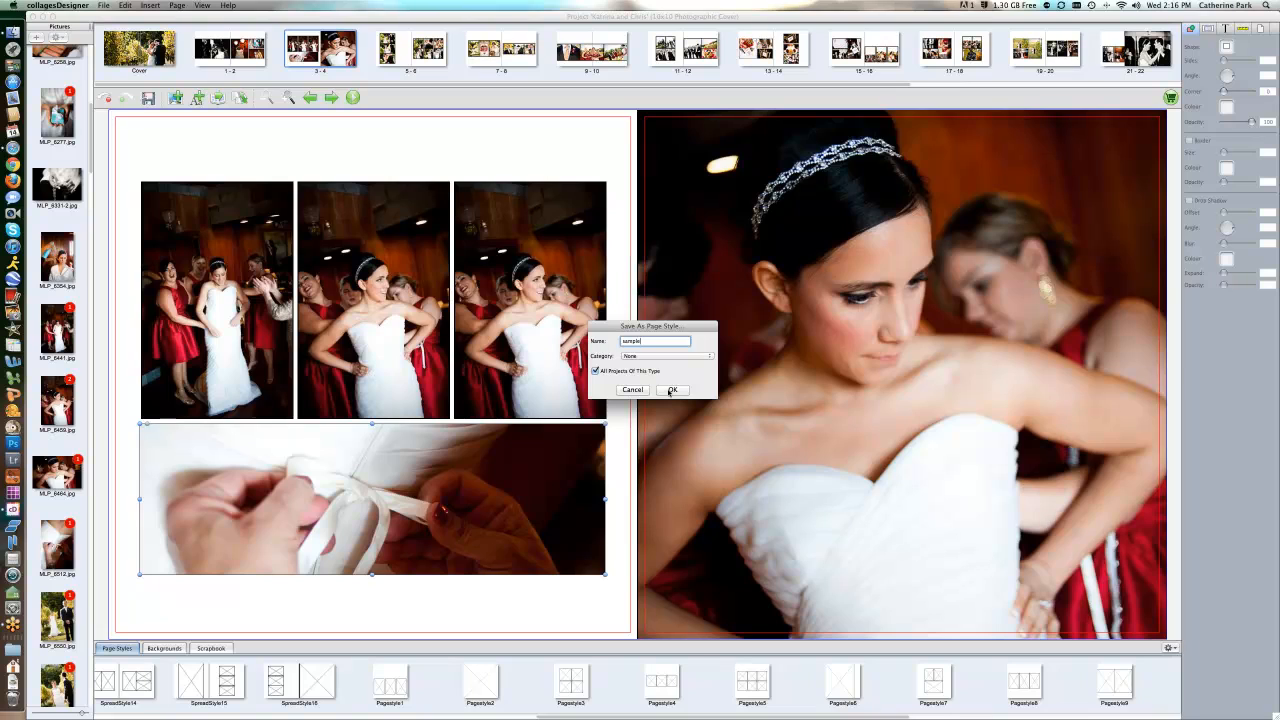
click(672, 390)
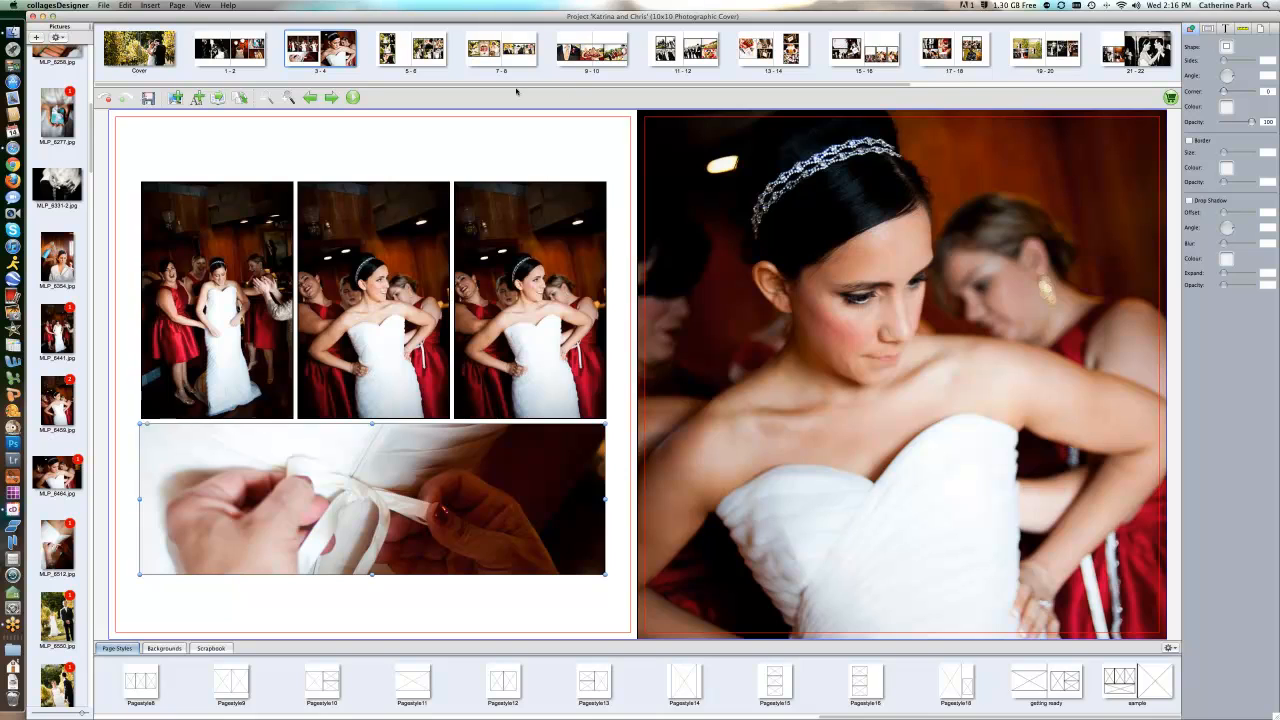
Open spread 7-8 and delete all six photo boxes from its two pages
click(410, 50)
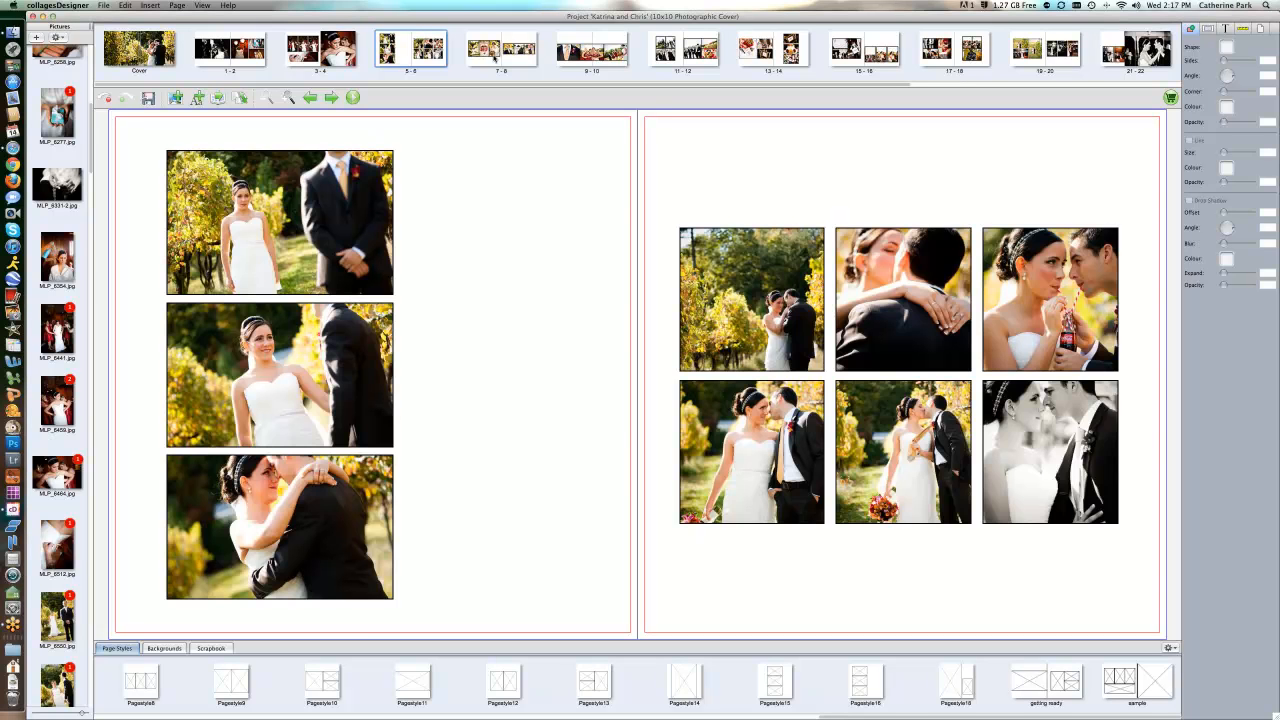
click(484, 58)
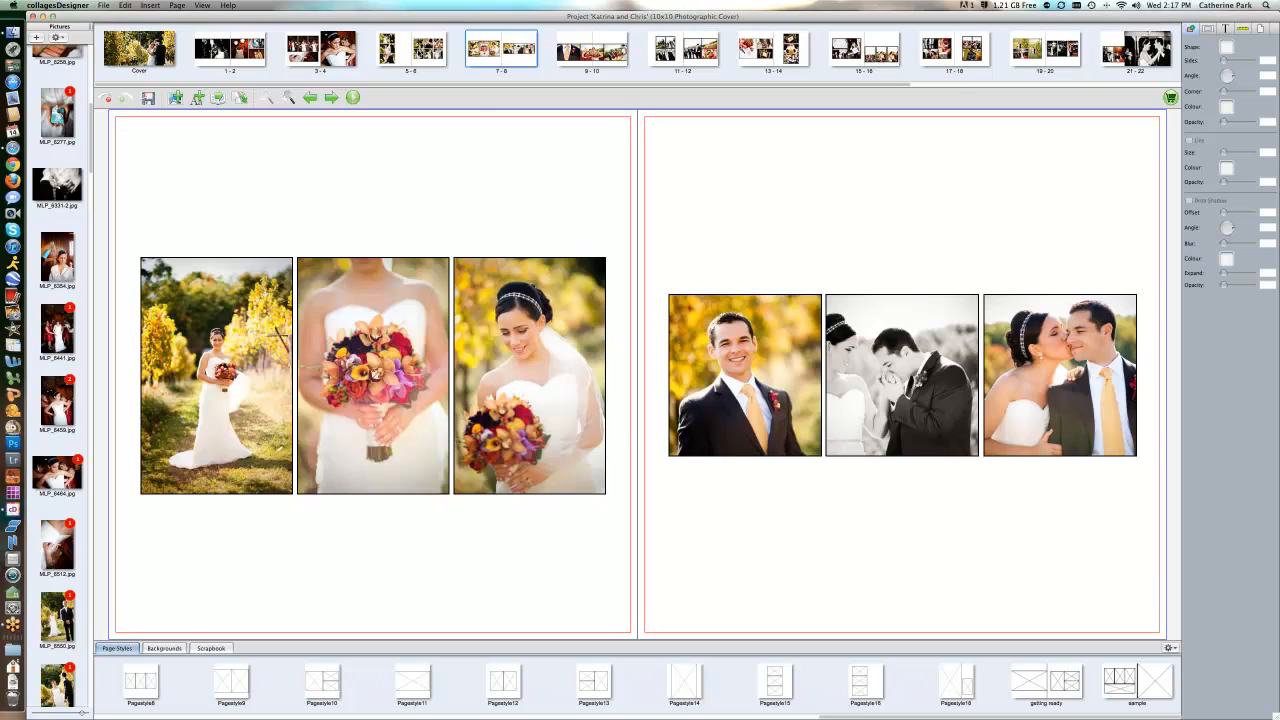
click(228, 341)
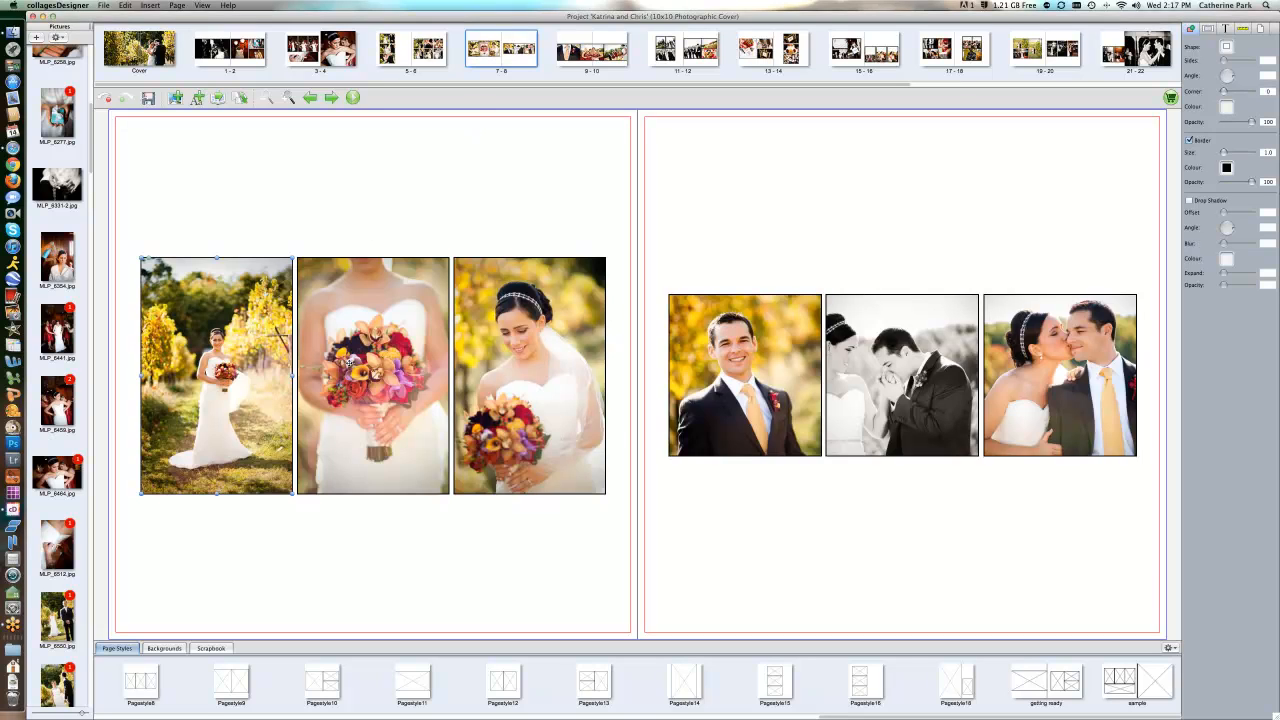
key(Delete)
key(Delete)
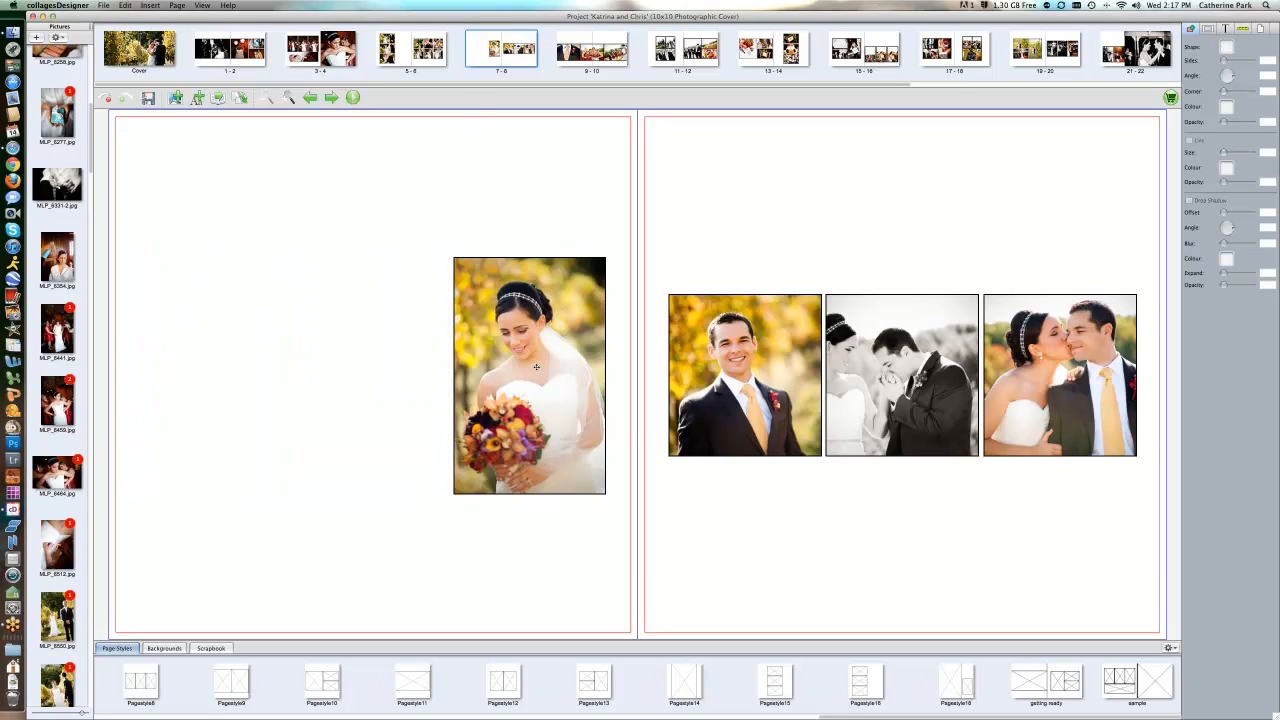
key(Delete)
key(Delete)
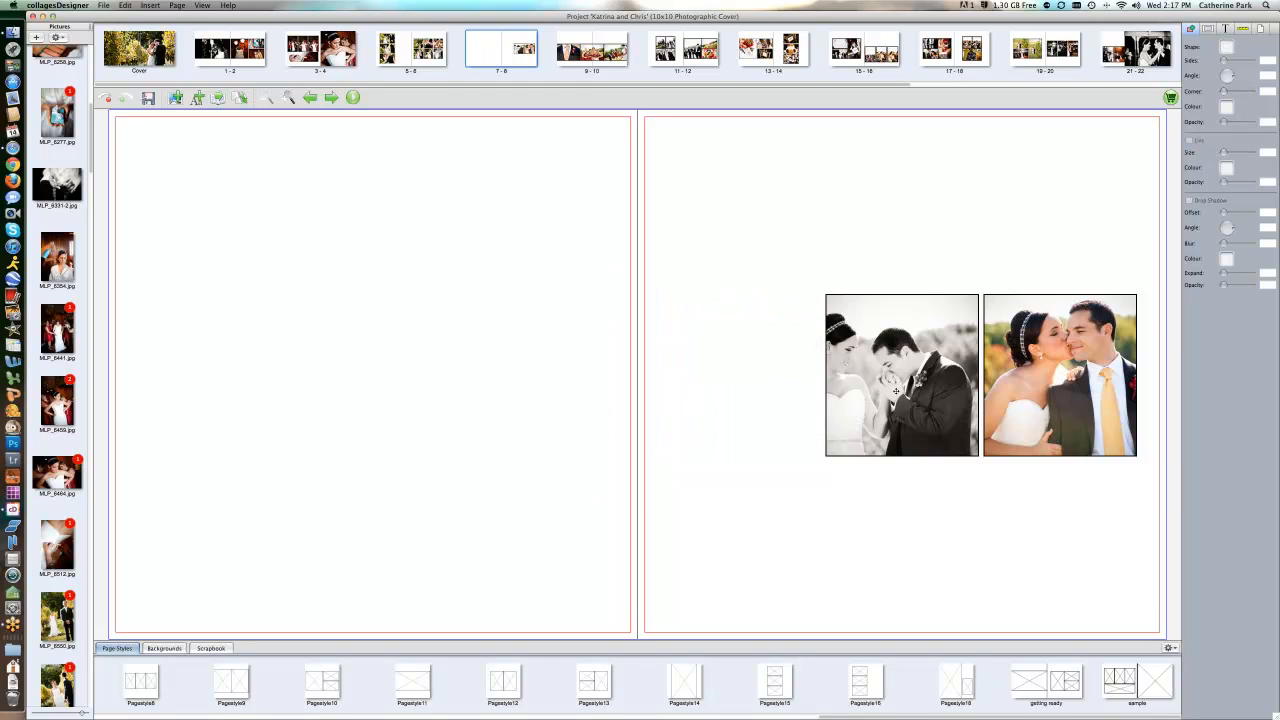
key(Delete)
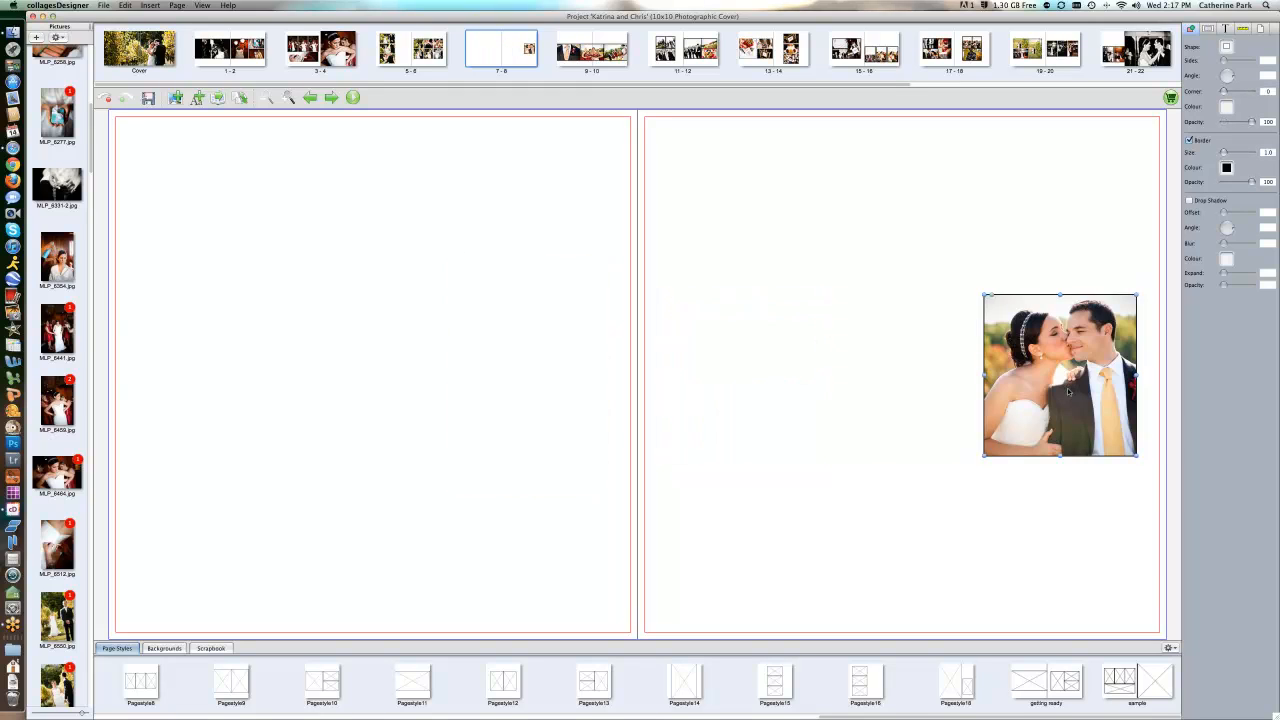
key(Delete)
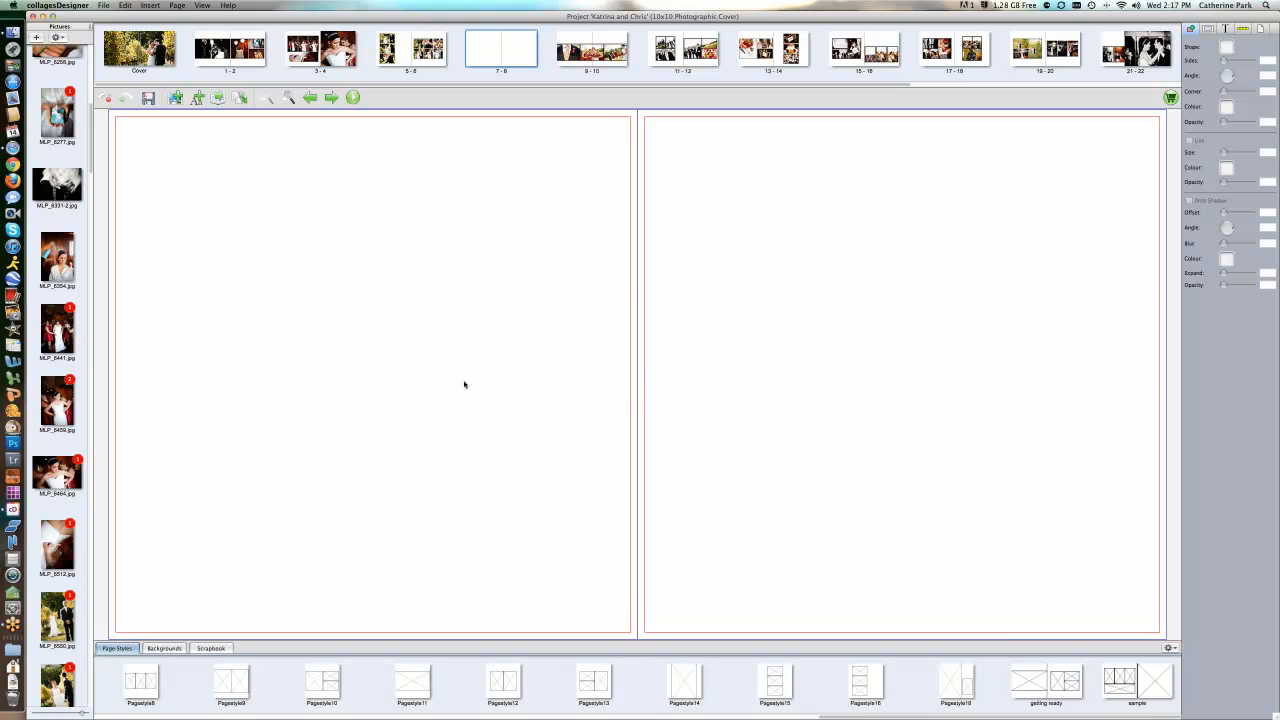
Place MLP_6636.jpg on the blank right page of spread 7-8 and fit it to the page
scroll(57, 352, down, 5)
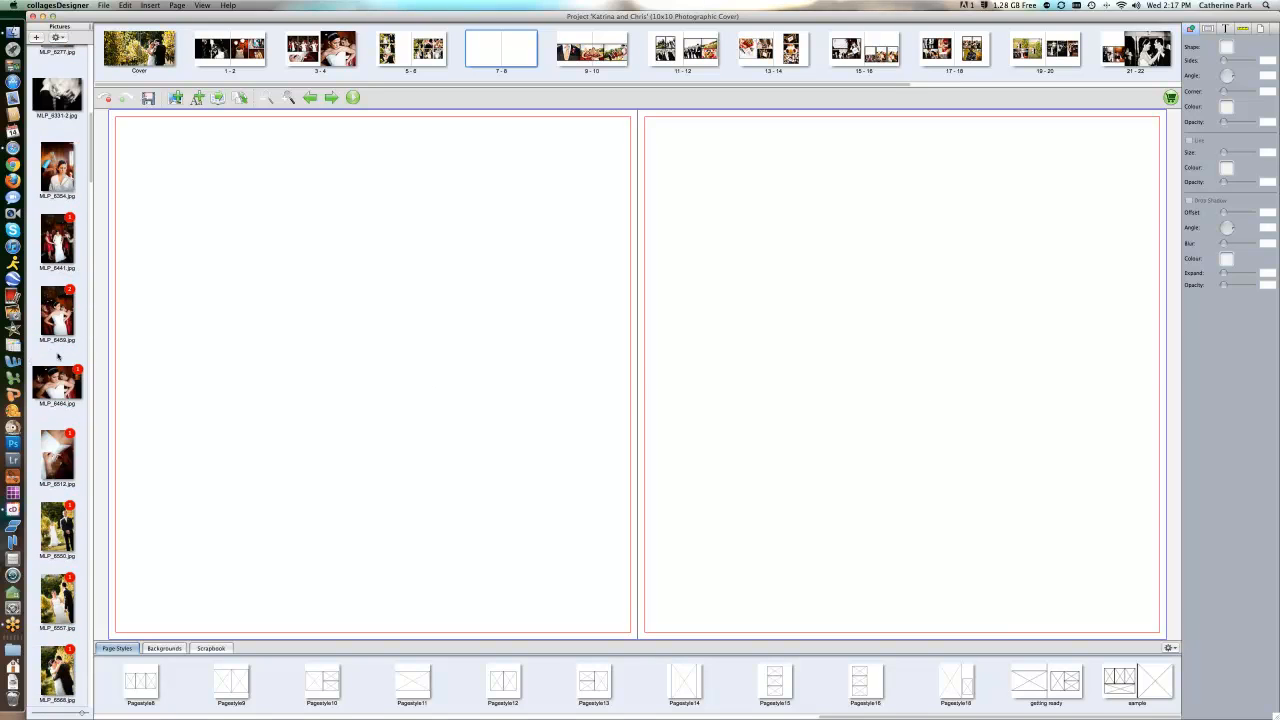
scroll(57, 352, down, 3)
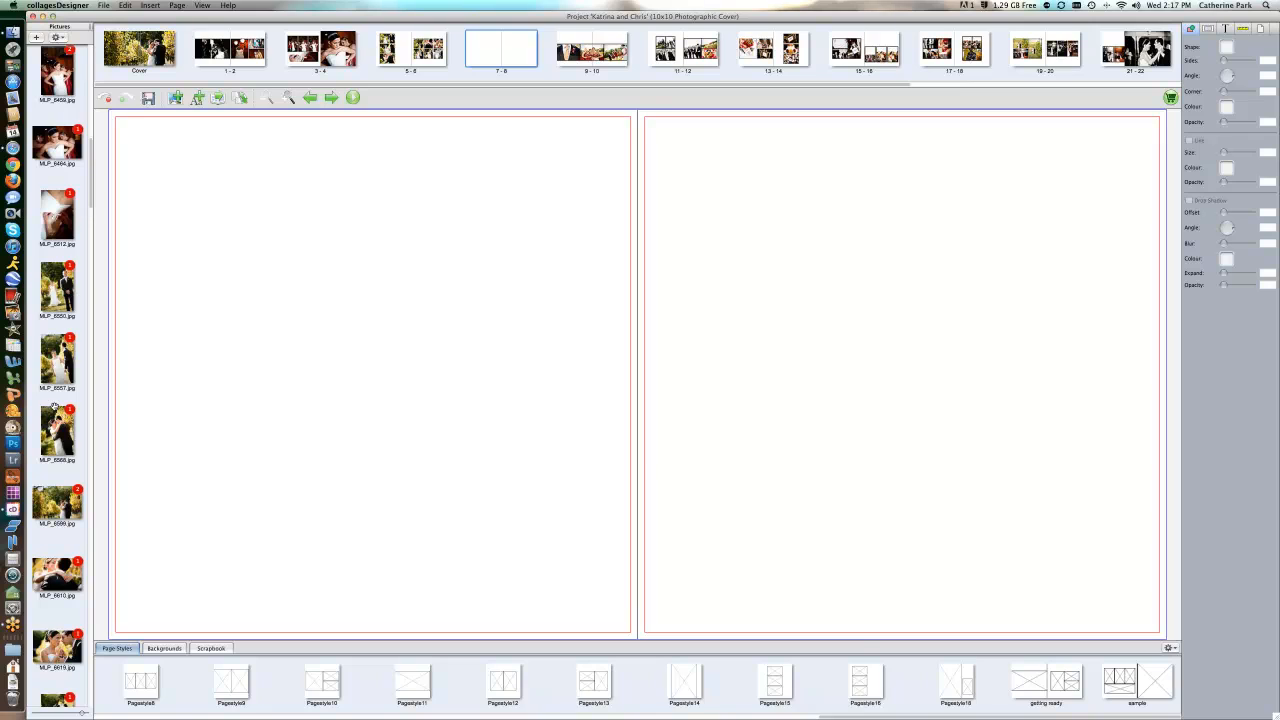
scroll(54, 405, down, 1)
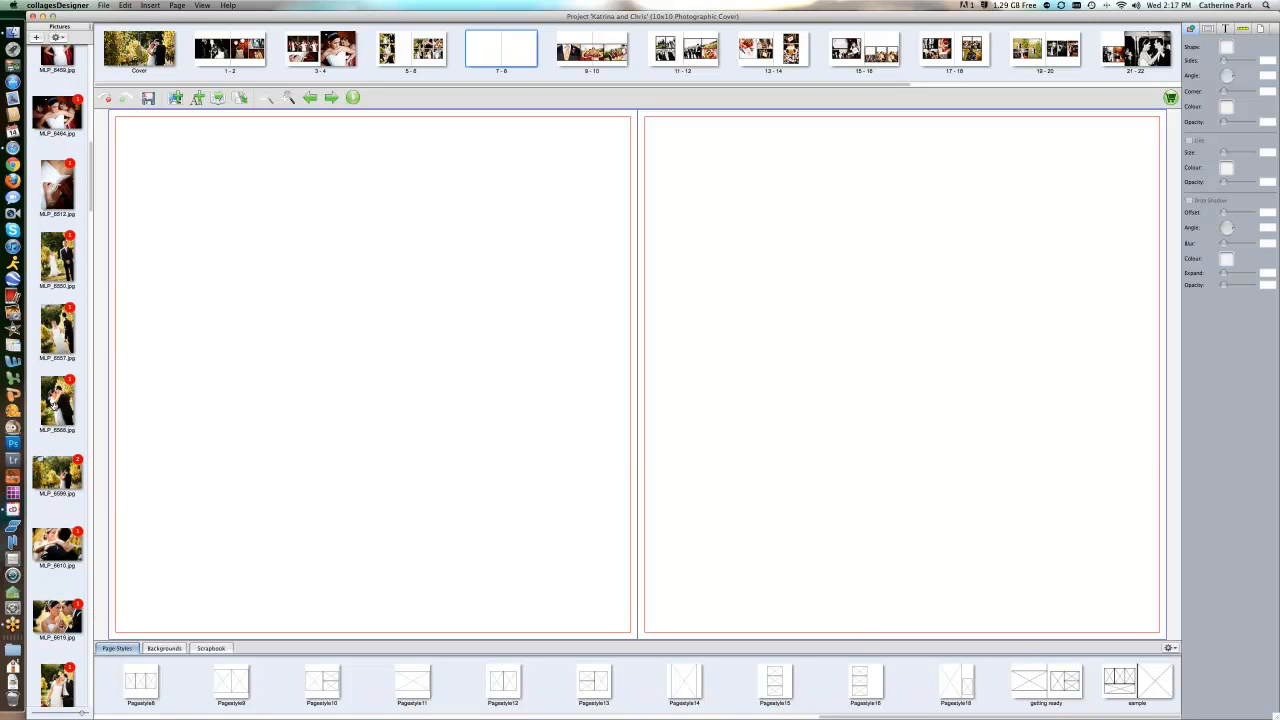
scroll(54, 405, down, 4)
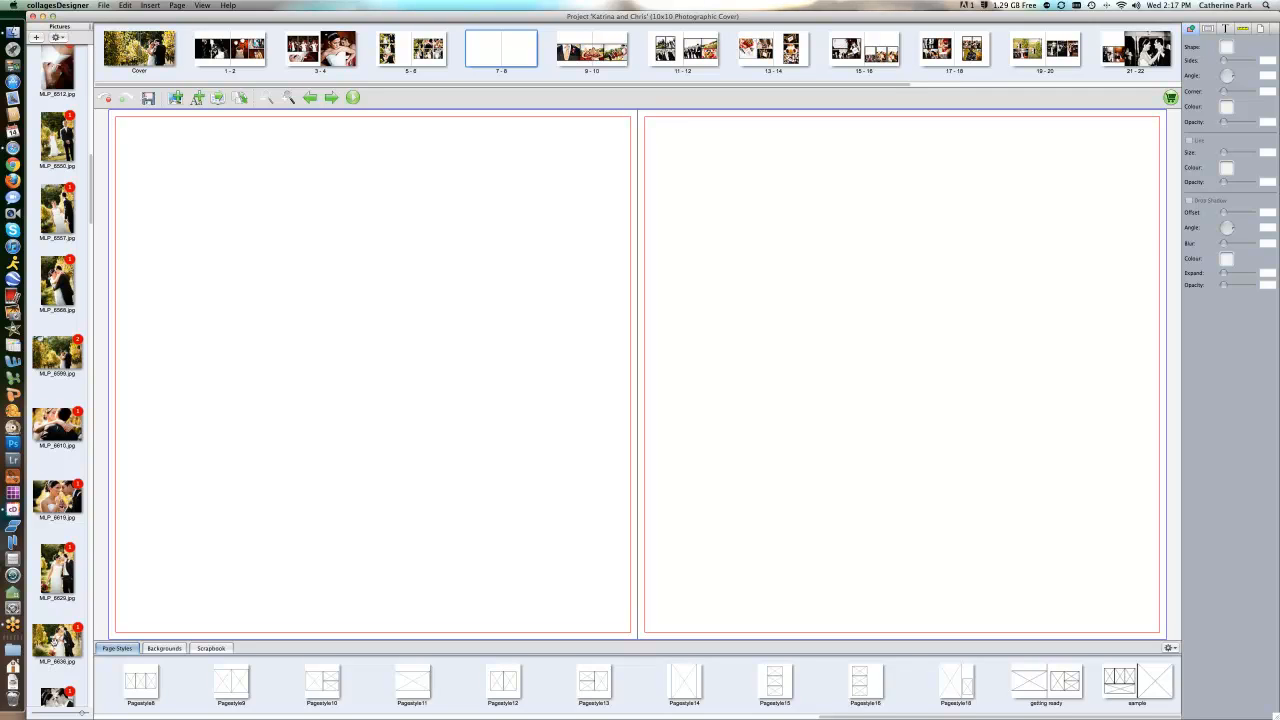
scroll(62, 636, down, 1)
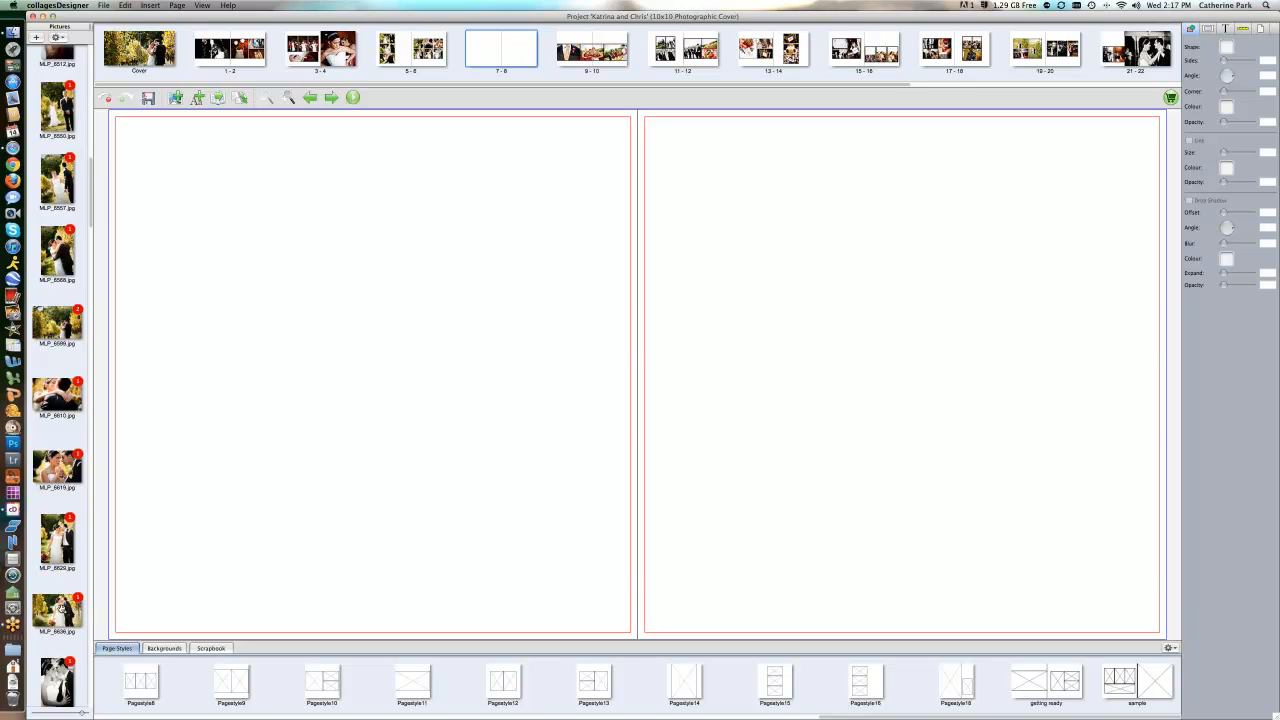
drag(66, 606, 917, 334)
right_click(917, 334)
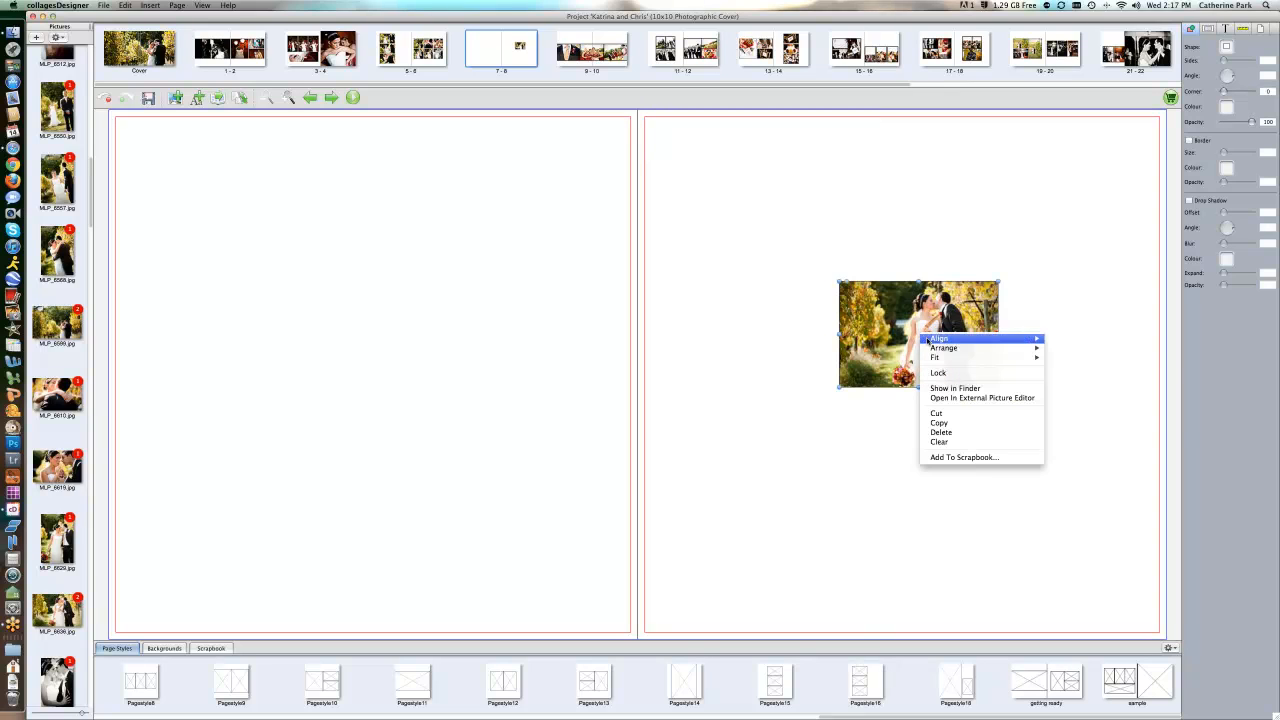
mouse_move(1030, 357)
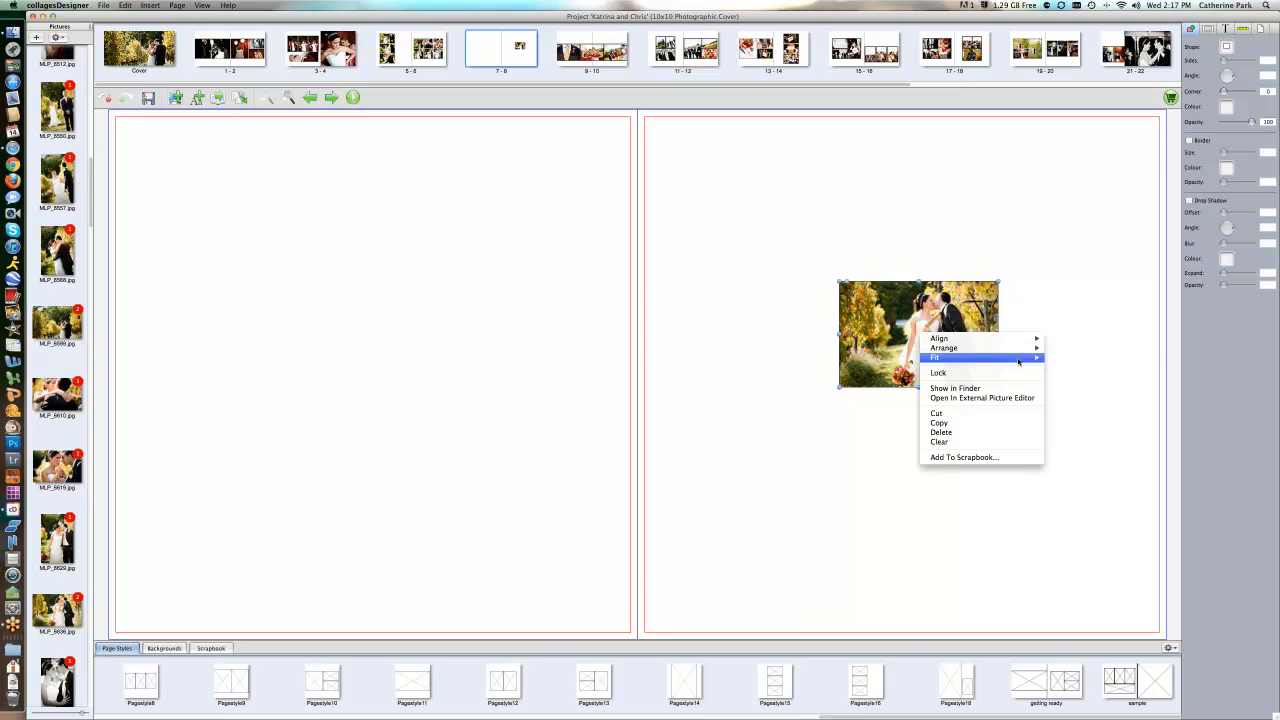
click(1057, 359)
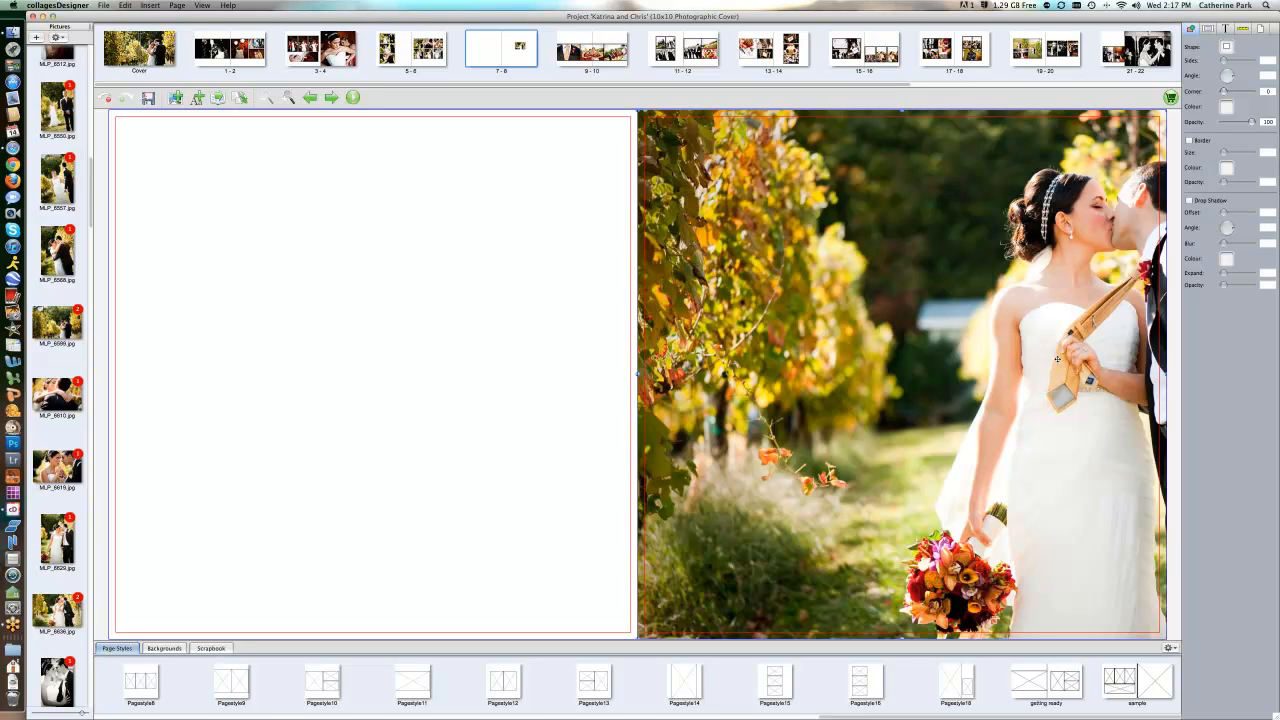
Shift the full-page photo's crop sideways to frame the kissing couple, and delete the photo from the page
double_click(954, 294)
drag(684, 347, 714, 349)
click(680, 520)
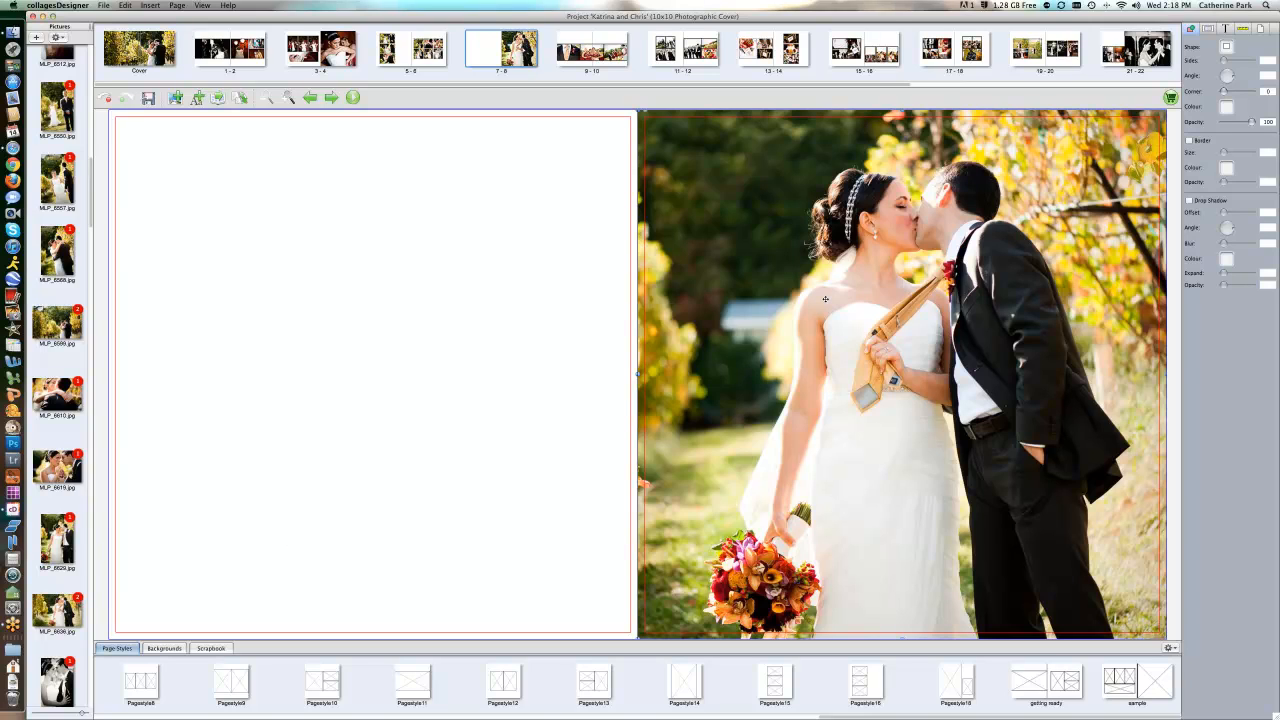
key(Delete)
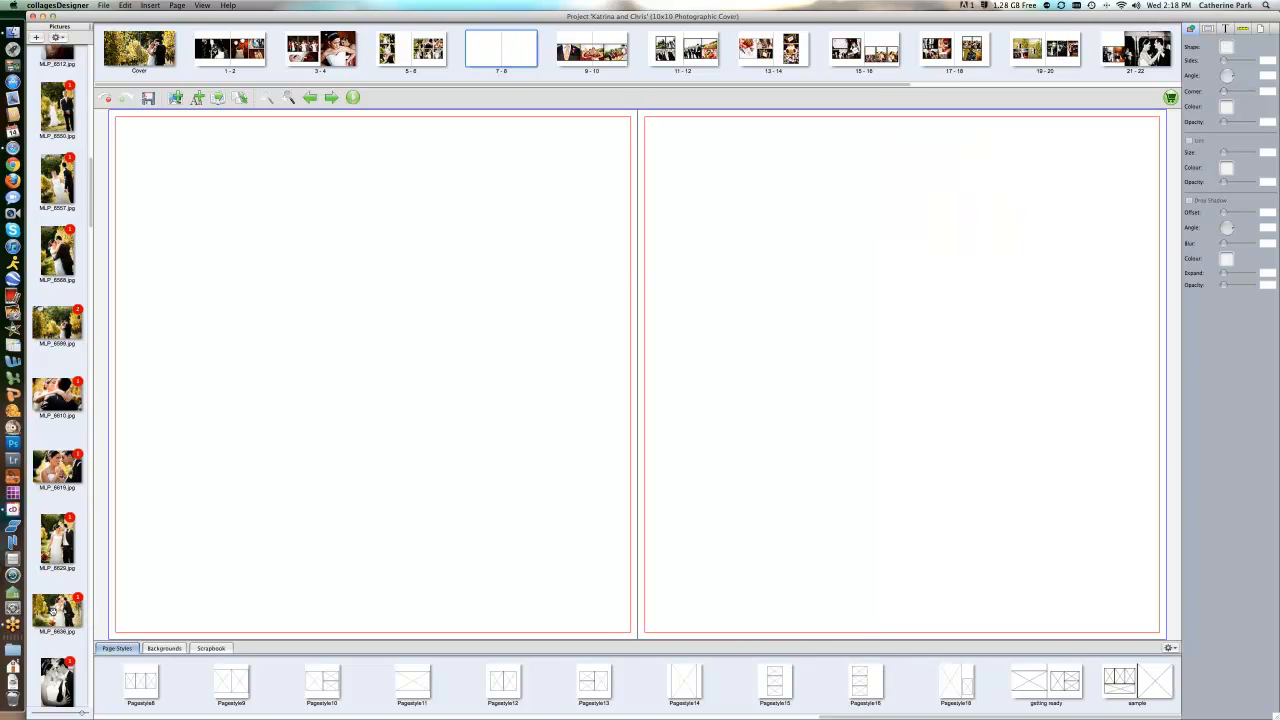
Place MLP_6636.jpg near the center fold of spread 7-8 and fit it to the spread
drag(55, 610, 581, 388)
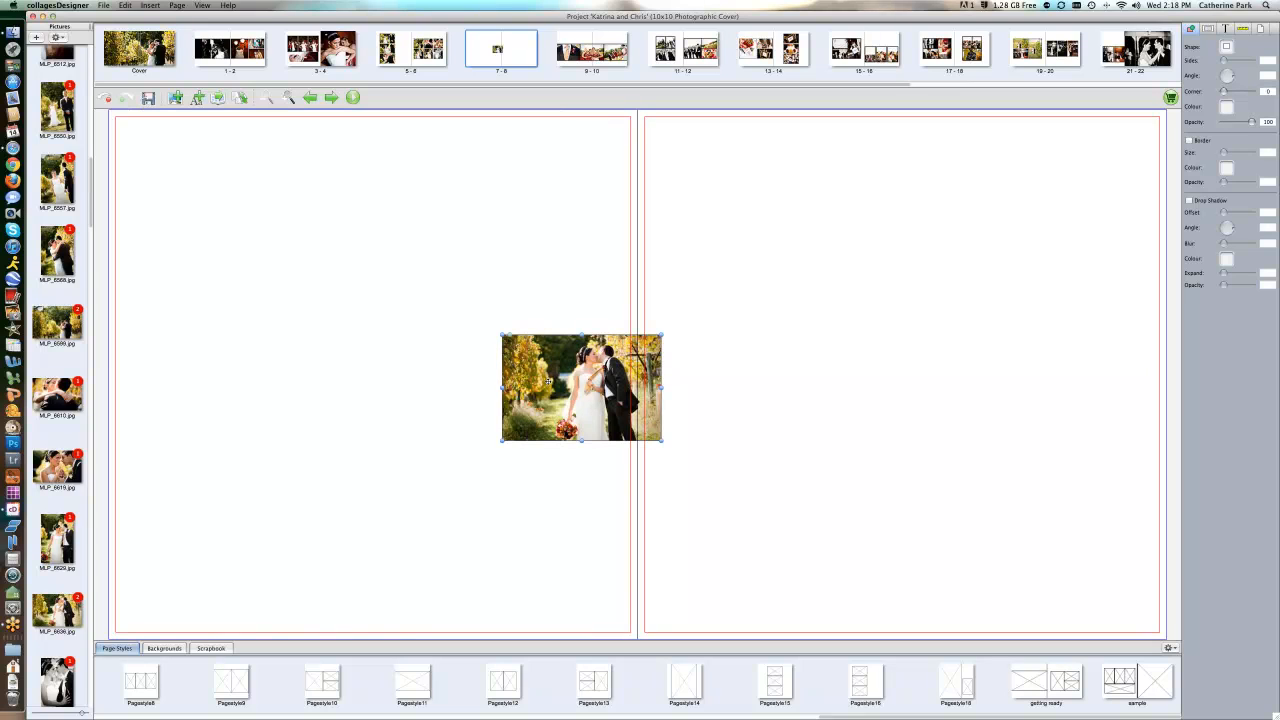
right_click(565, 381)
mouse_move(600, 404)
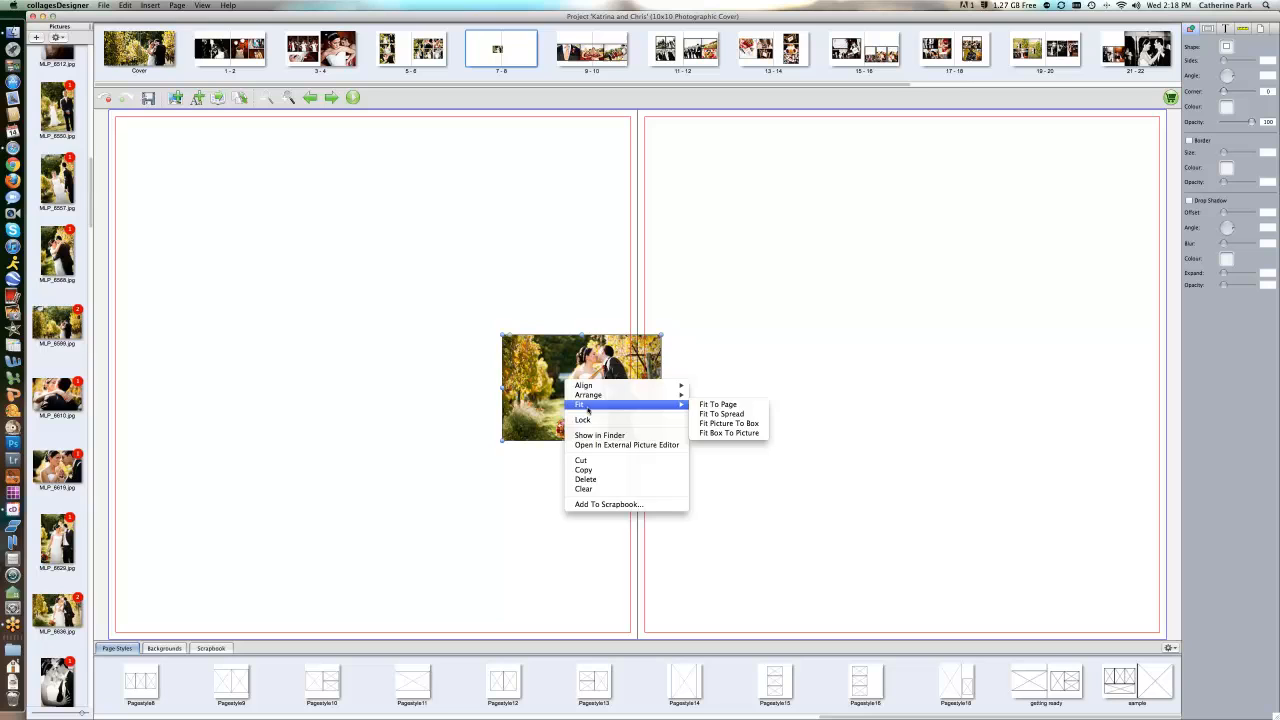
click(720, 413)
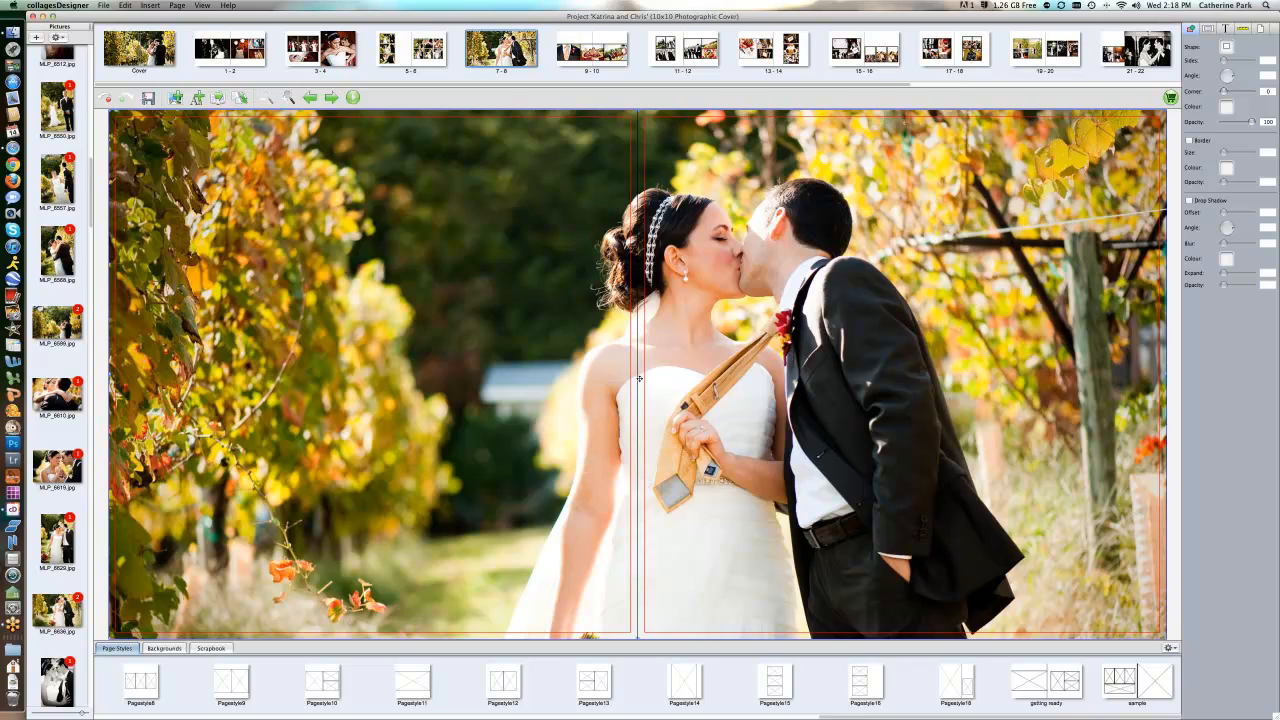
Tighten the spread photo's crop slightly and lower it to show more of the couple's bodies
double_click(521, 341)
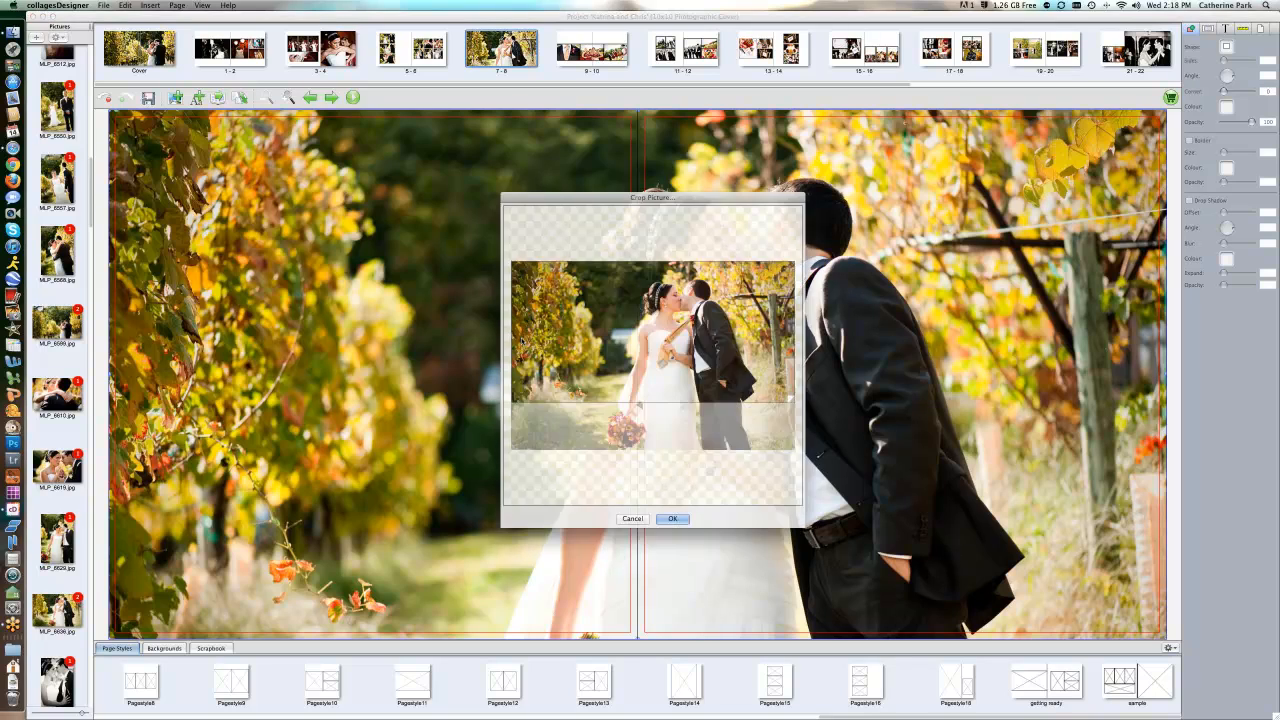
drag(796, 416, 781, 409)
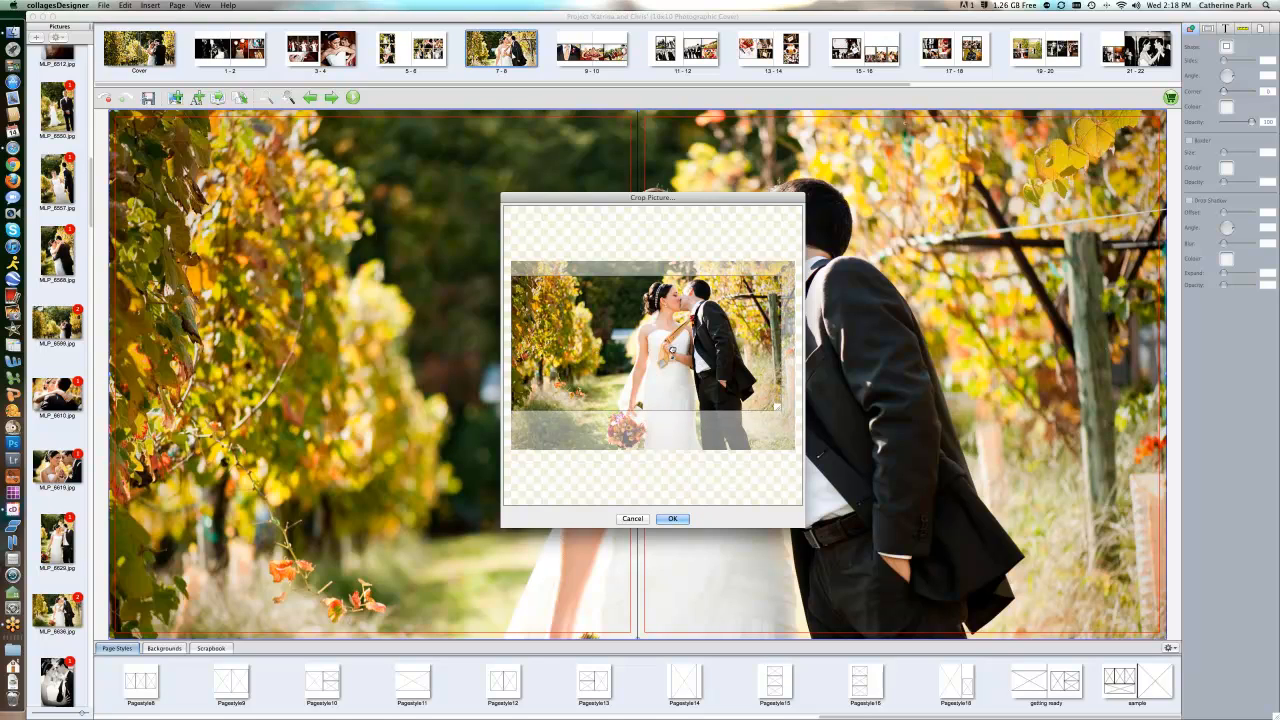
key(Return)
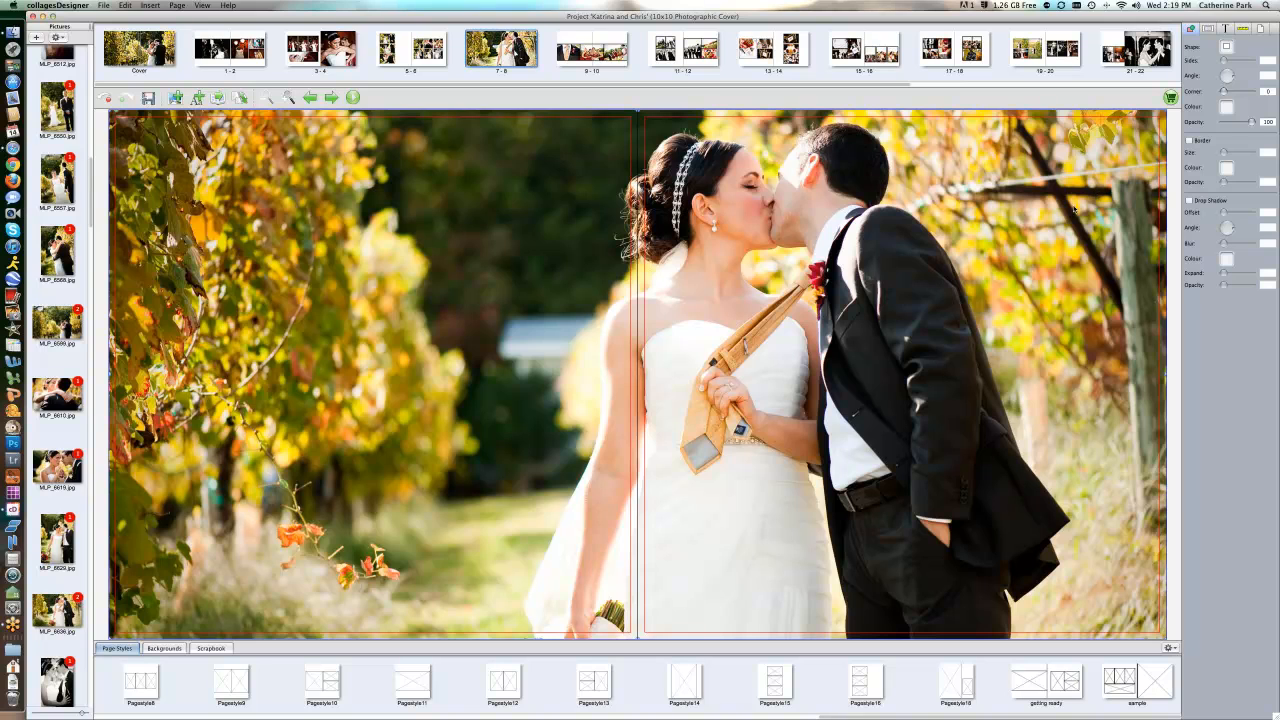
Show the position and size settings and inspect the first photo of the six-photo grid on spread 5-6
key(super+z)
click(1206, 29)
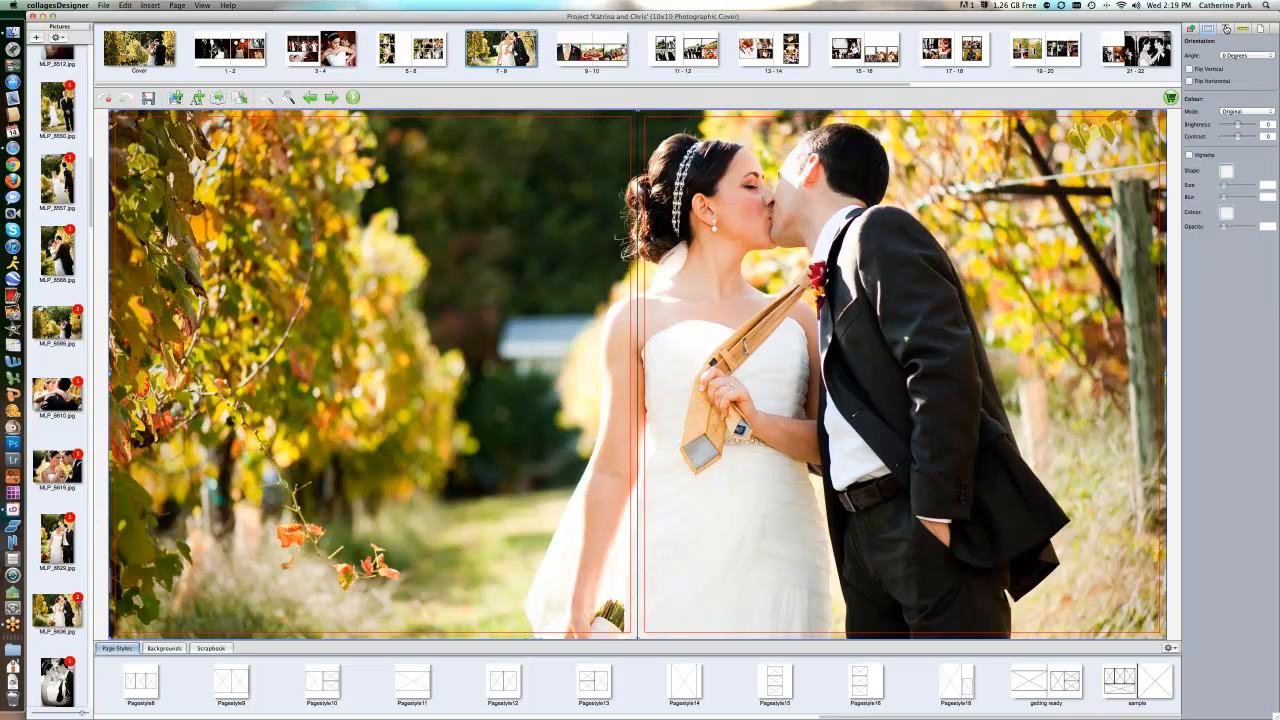
click(1225, 28)
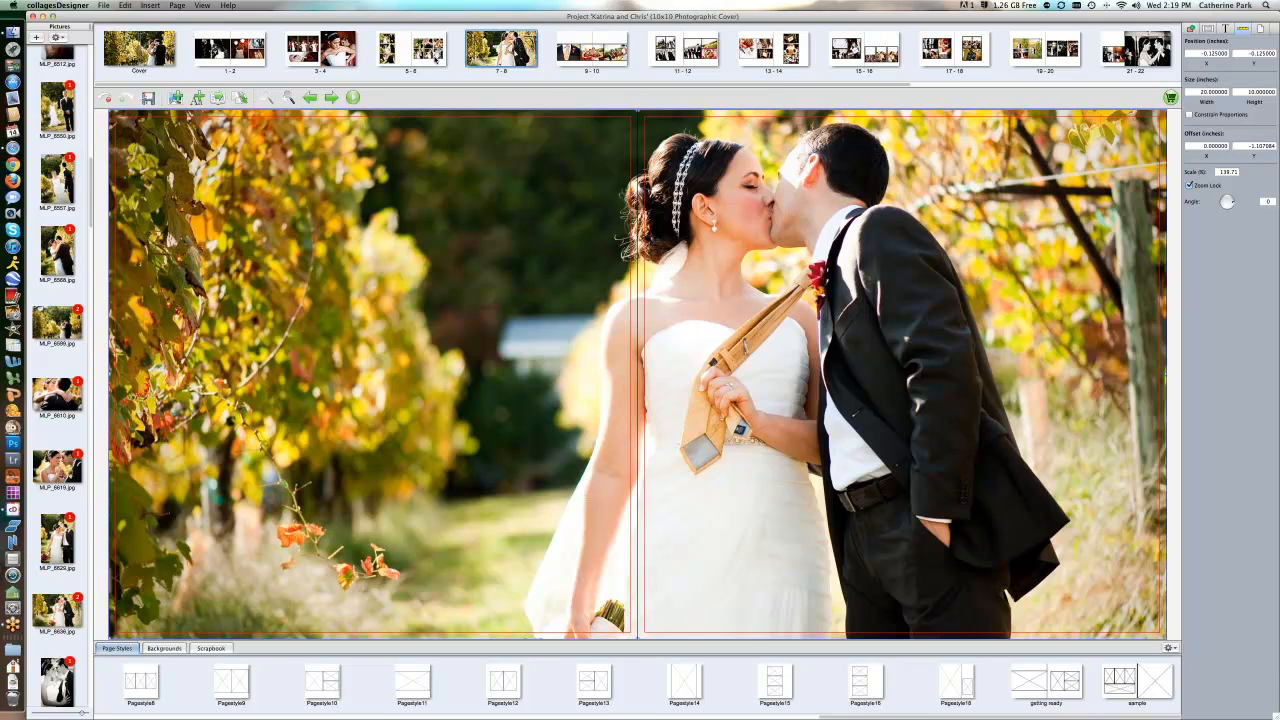
click(432, 50)
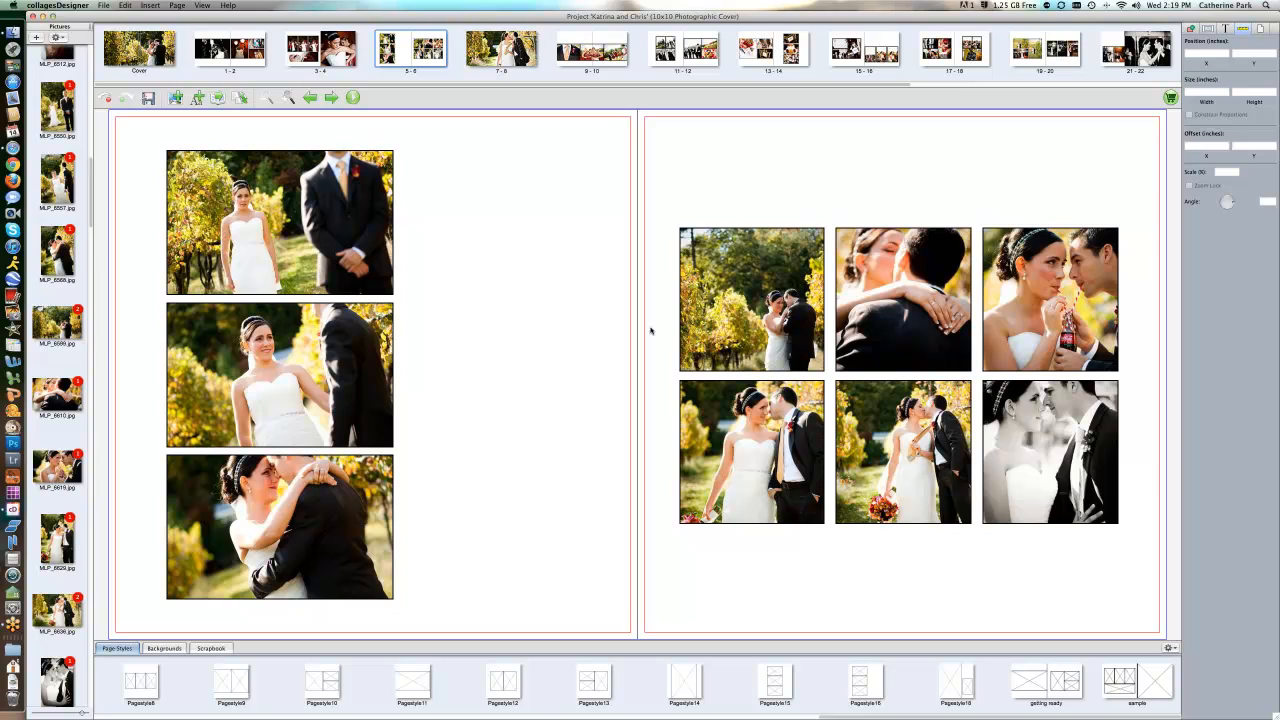
click(722, 308)
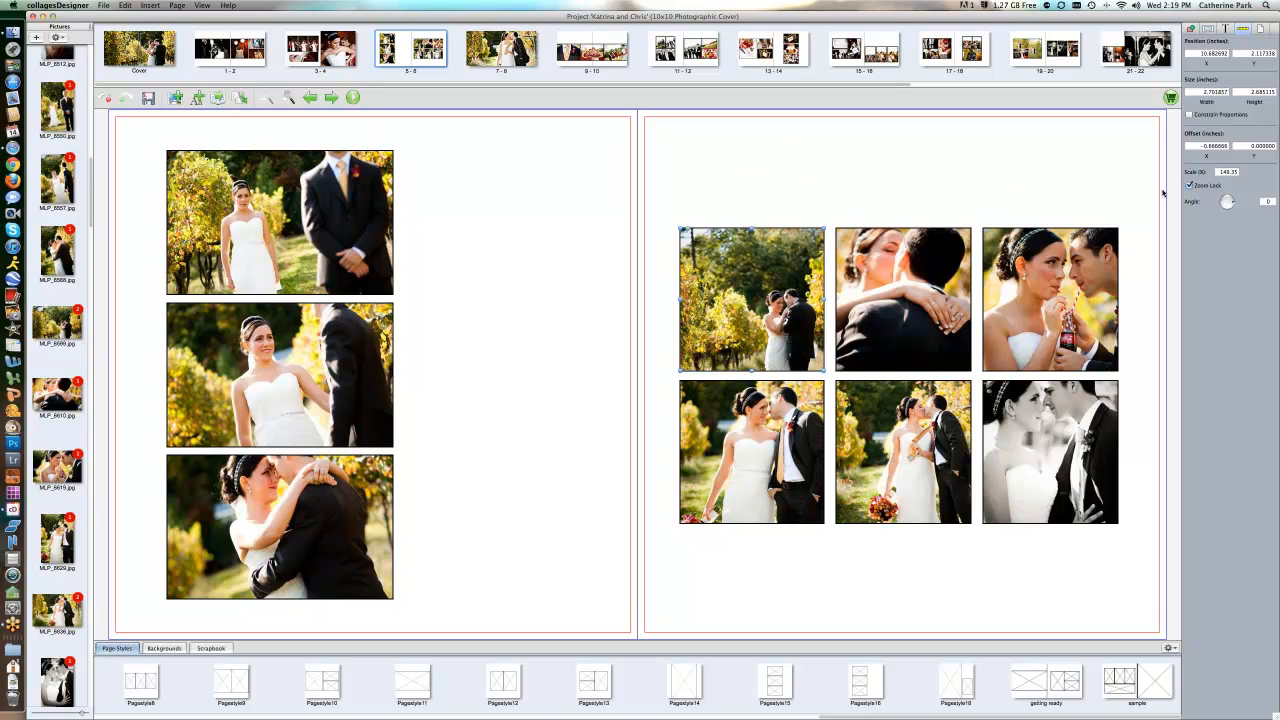
Duplicate the first photo of the six-photo grid and place the copy above the grid on the right page
right_click(732, 312)
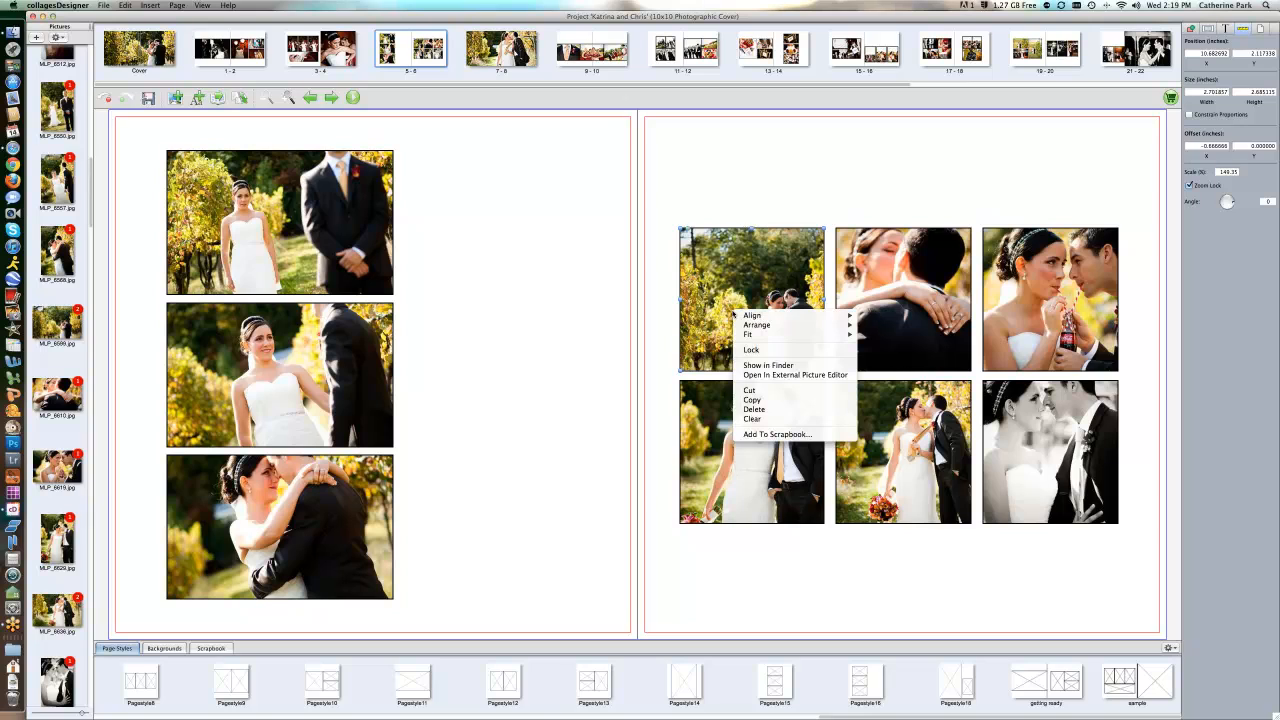
click(750, 400)
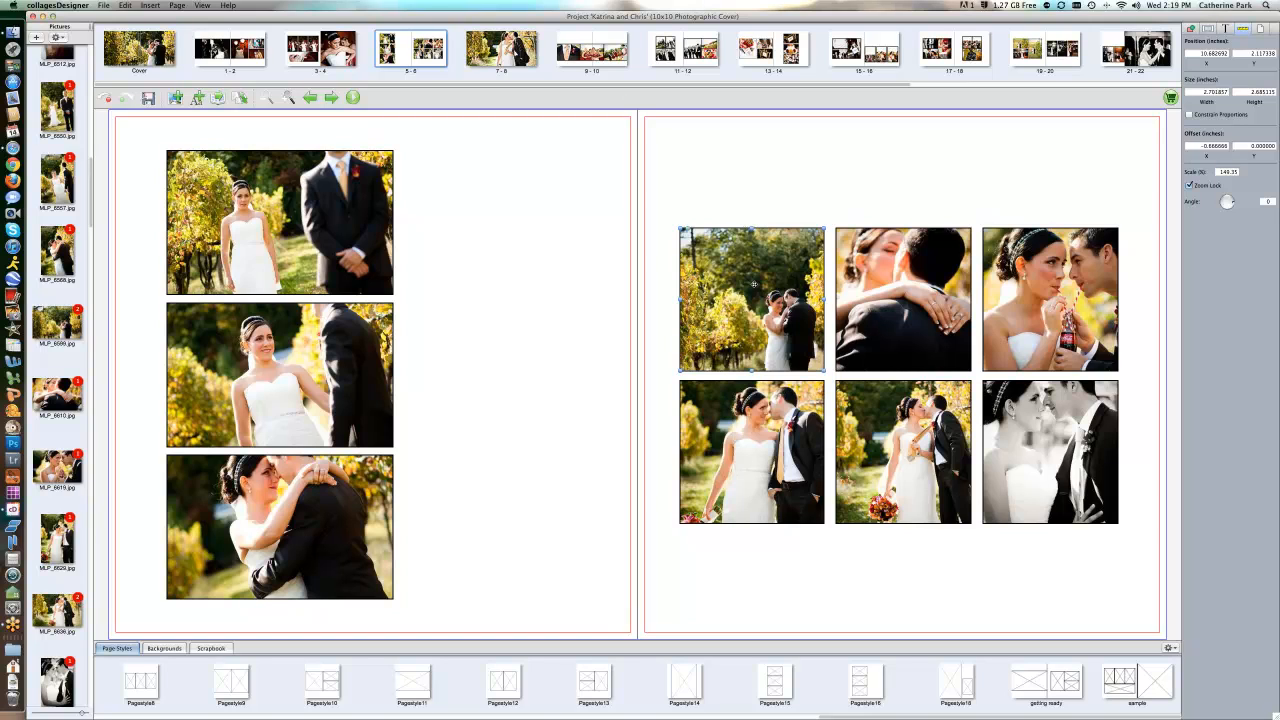
right_click(751, 212)
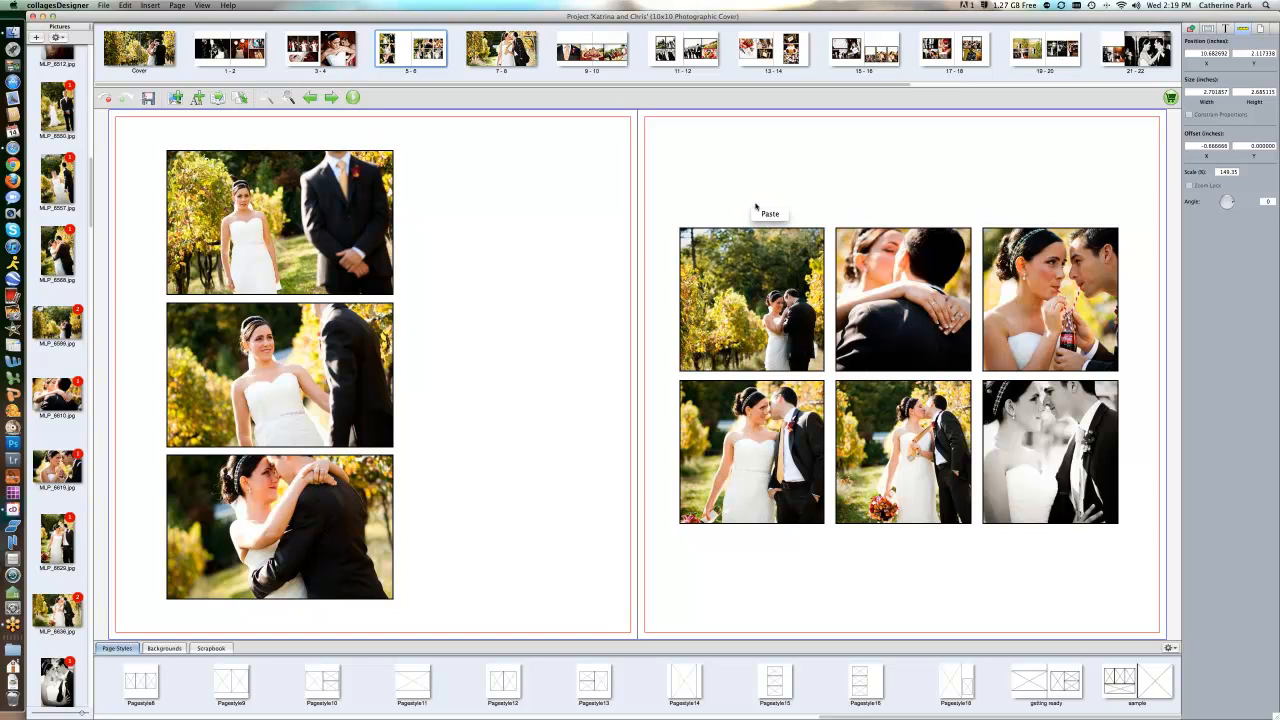
click(765, 214)
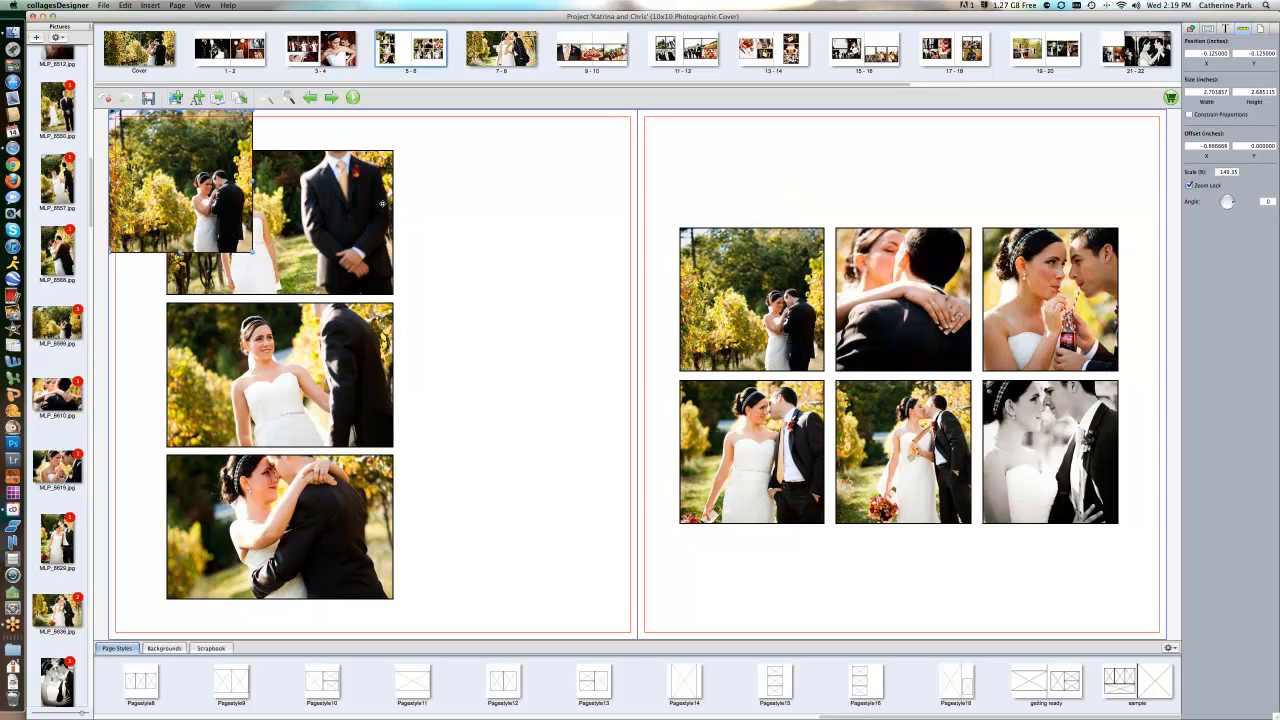
drag(205, 170, 791, 133)
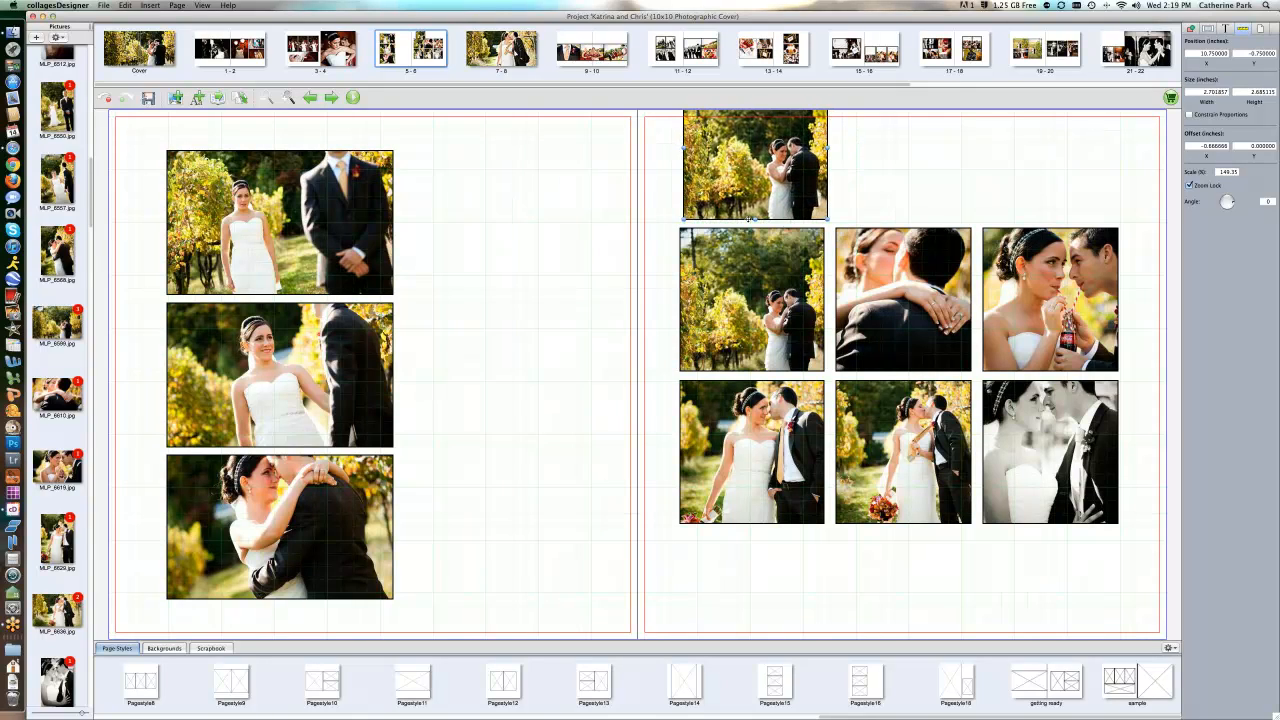
Move the six grid photos on the right page down together, bringing the upper row to a Y position of 3.25 inches
click(768, 290)
shift+click(893, 310)
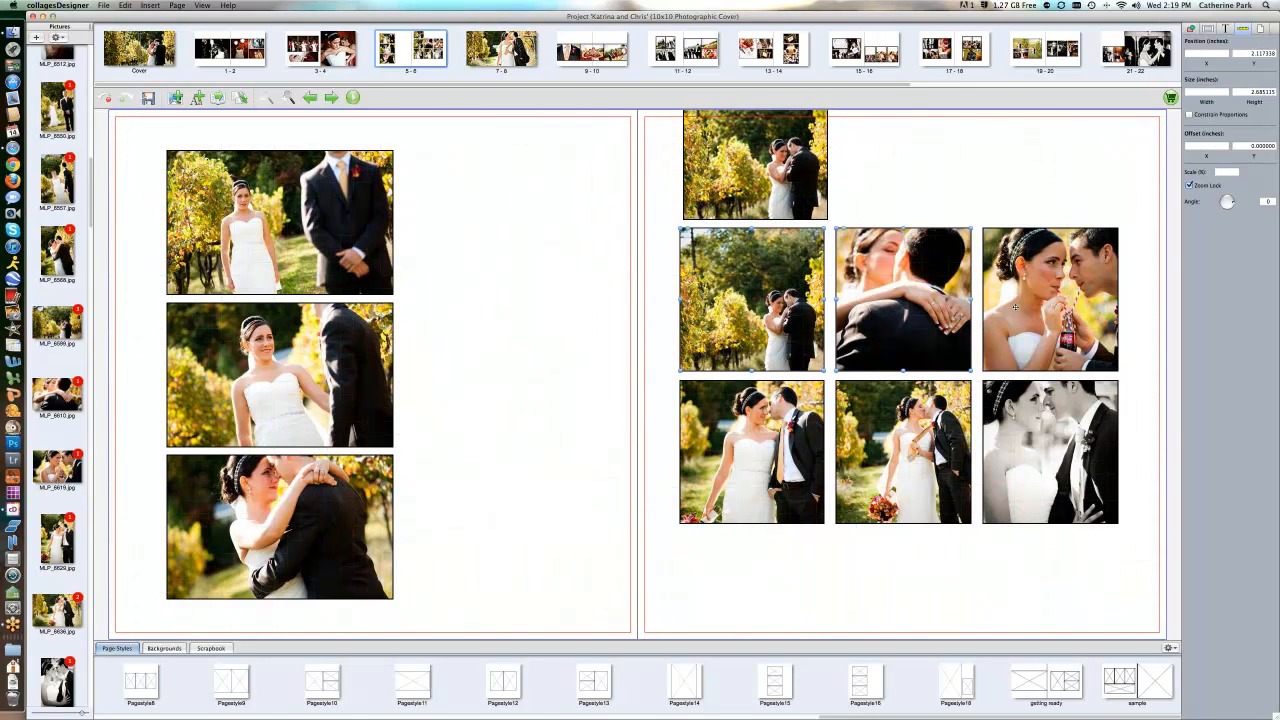
shift+click(1020, 323)
shift+click(1002, 426)
shift+click(903, 440)
shift+click(797, 437)
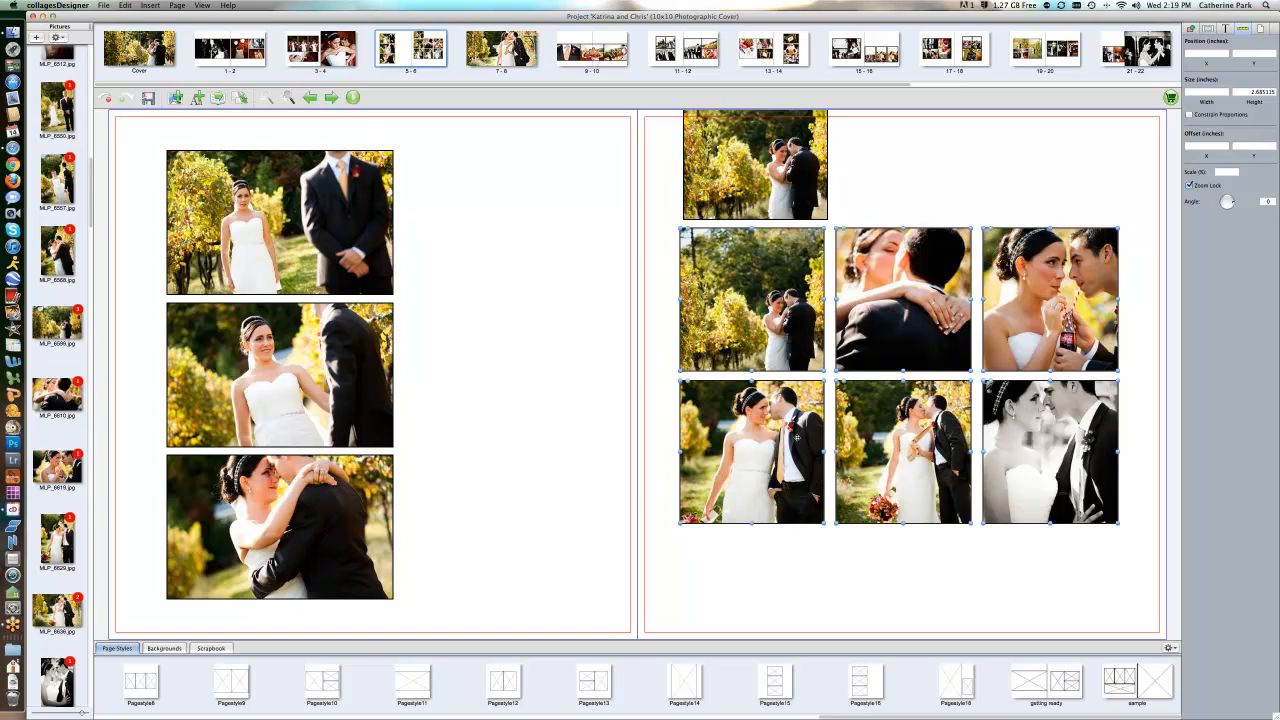
key(Down)
key(Down)
key(Down)
key(Down)
key(Down)
key(Down)
key(Down)
key(Down)
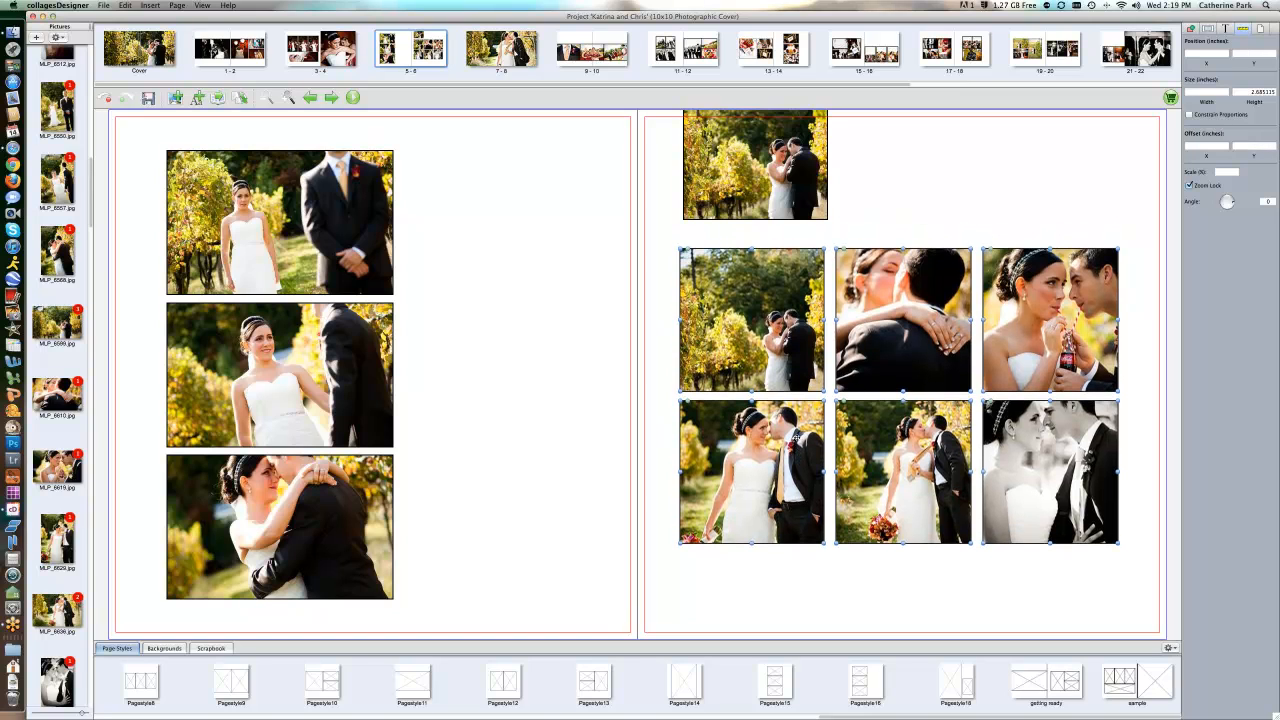
key(Down)
key(Down)
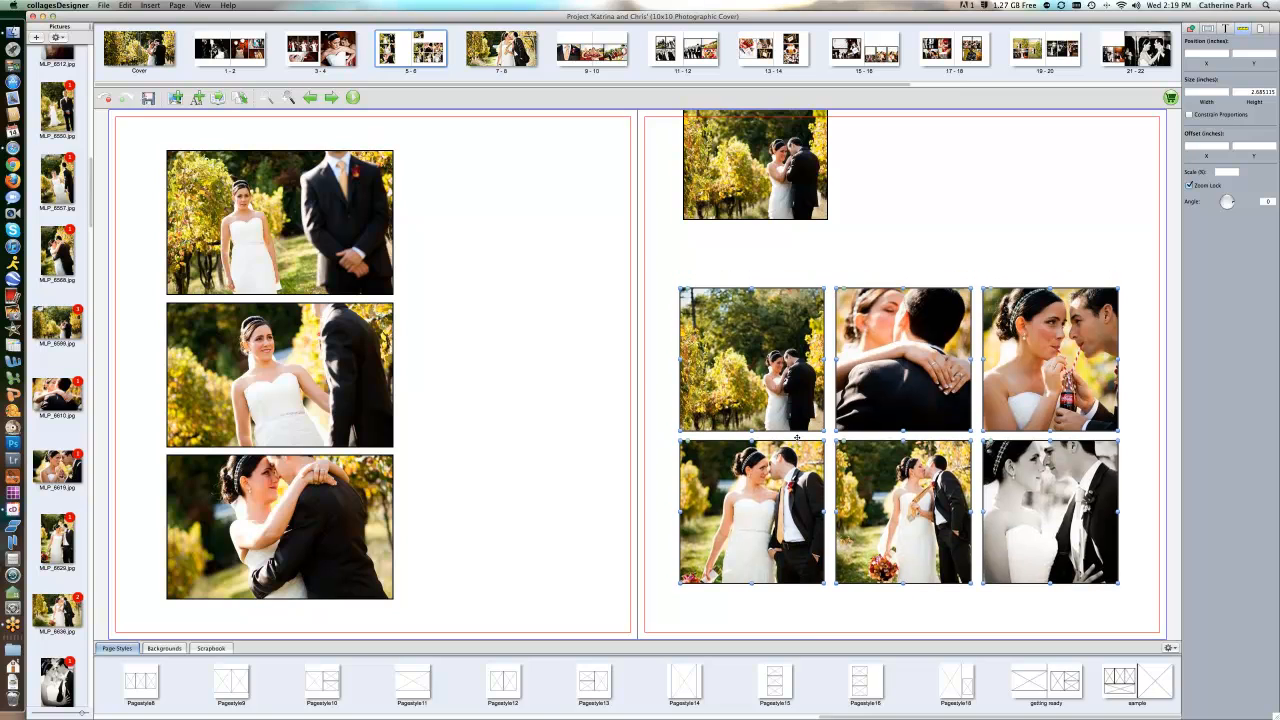
click(911, 233)
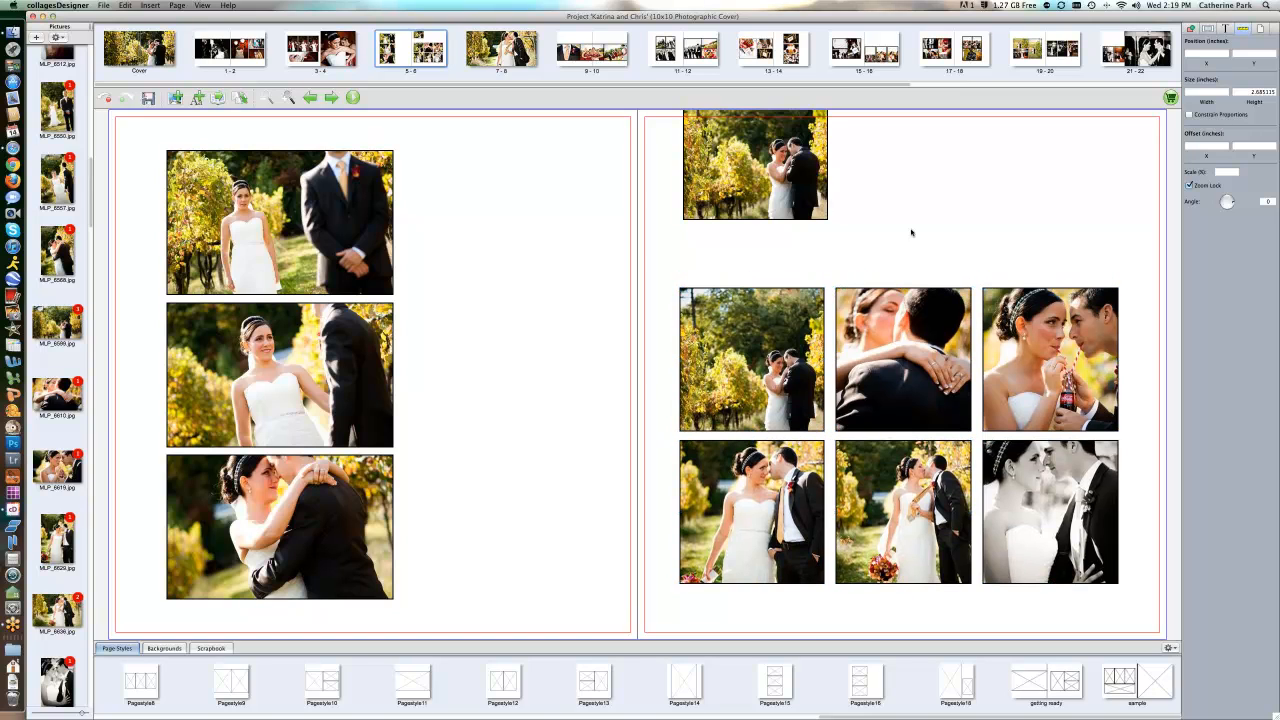
Move the duplicated photo down fully onto the right page, placing it at X 10.5 and Y 0.25 inches
click(790, 170)
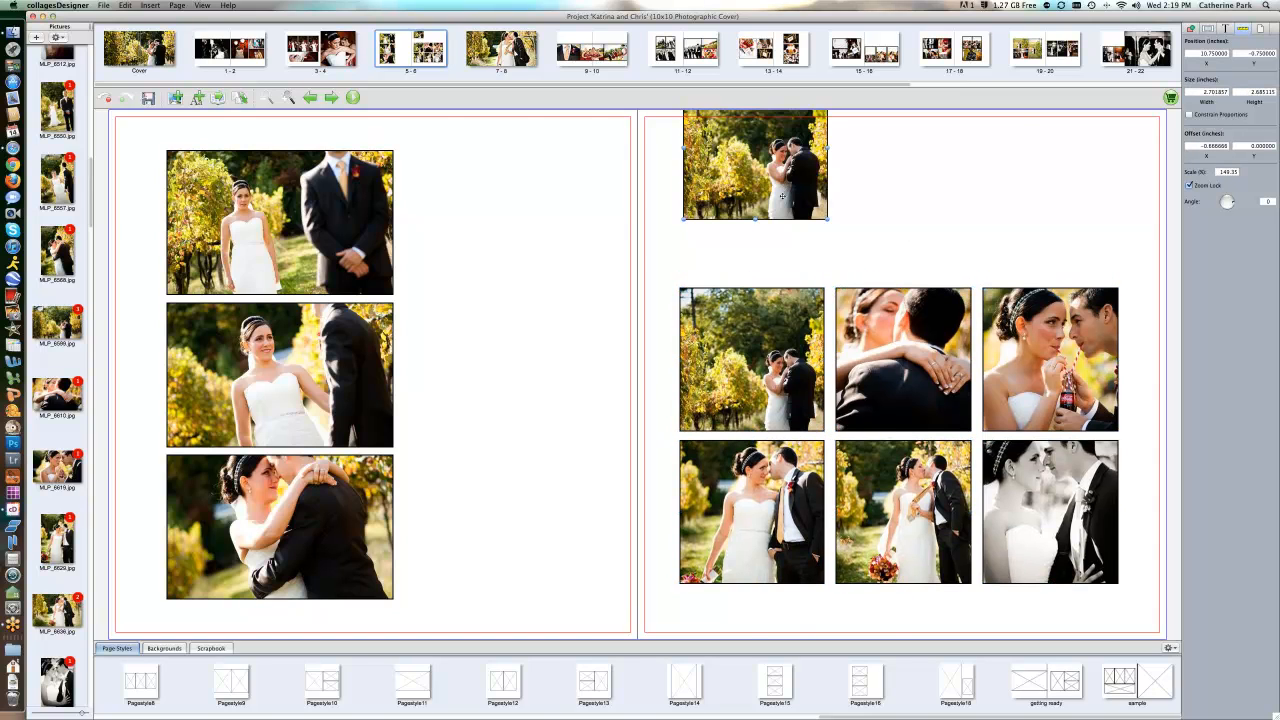
drag(783, 196, 775, 244)
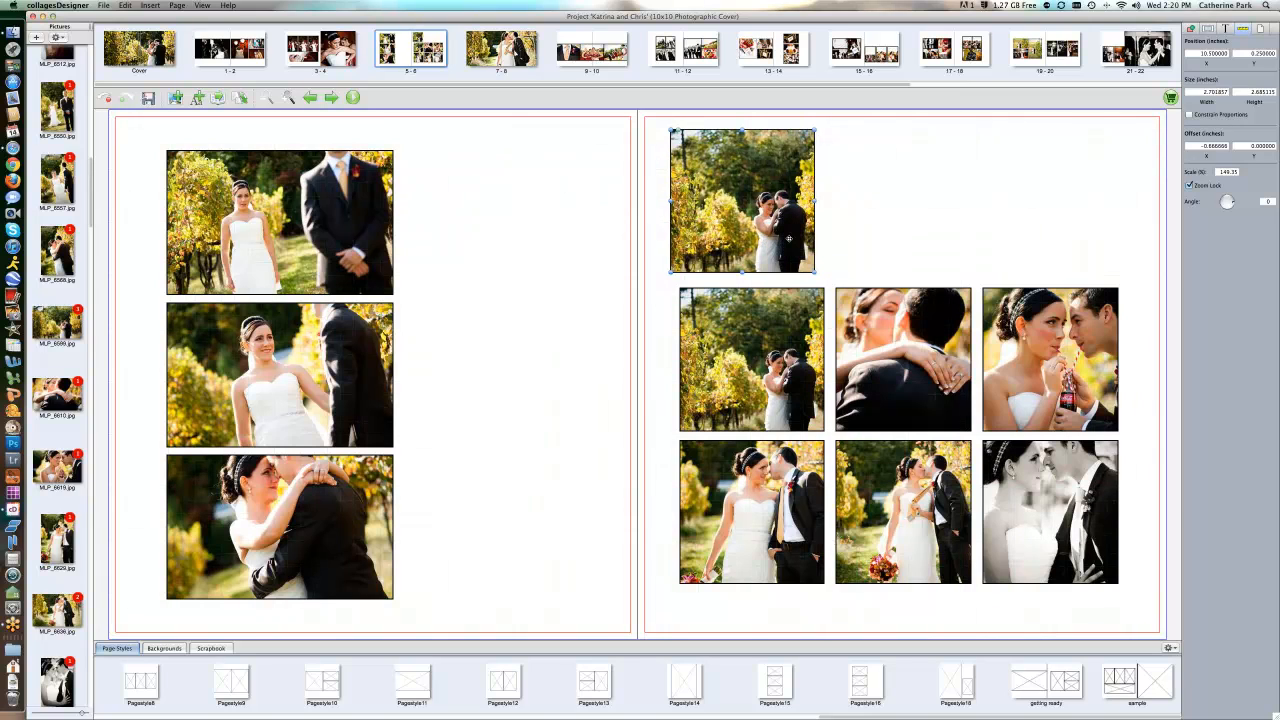
drag(789, 238, 797, 270)
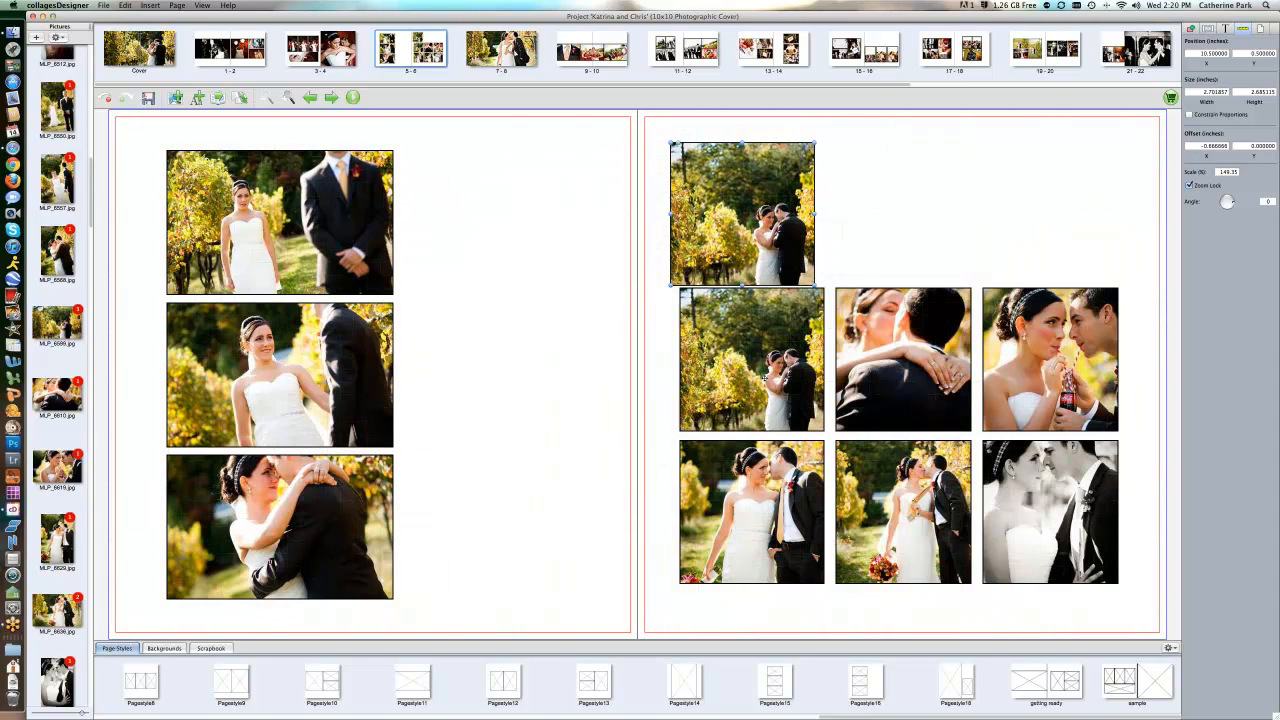
click(765, 378)
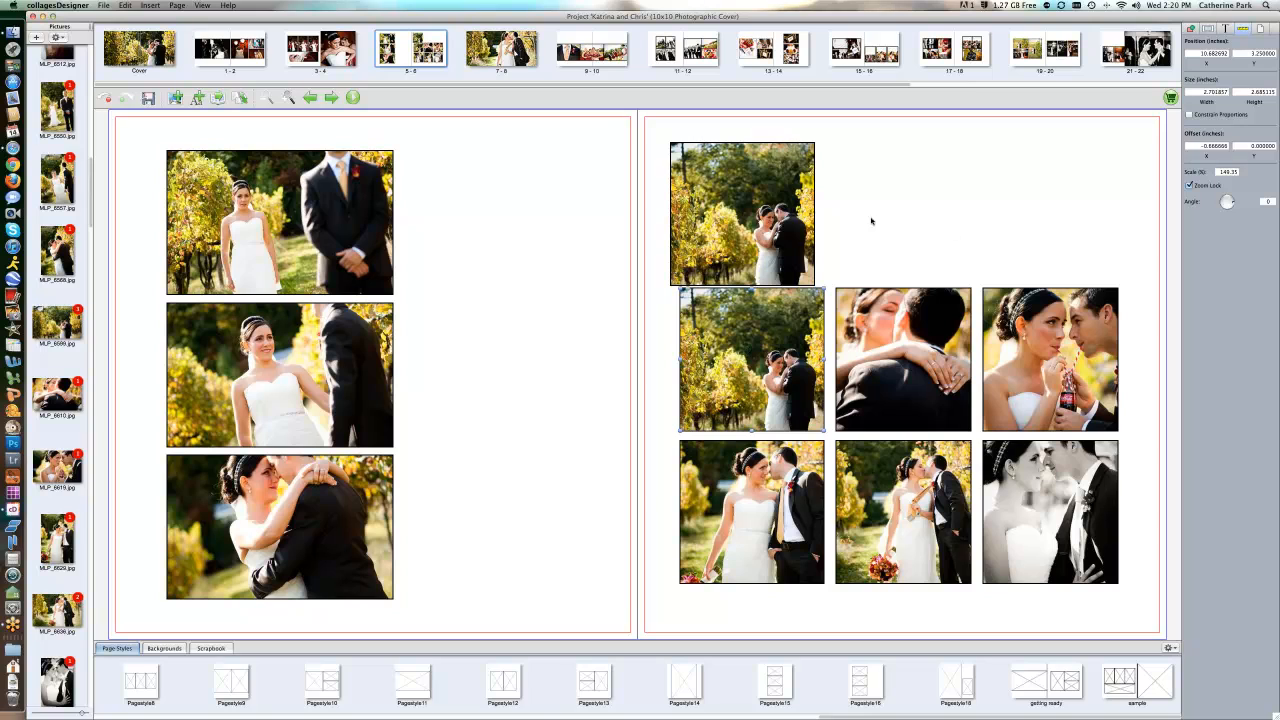
click(777, 211)
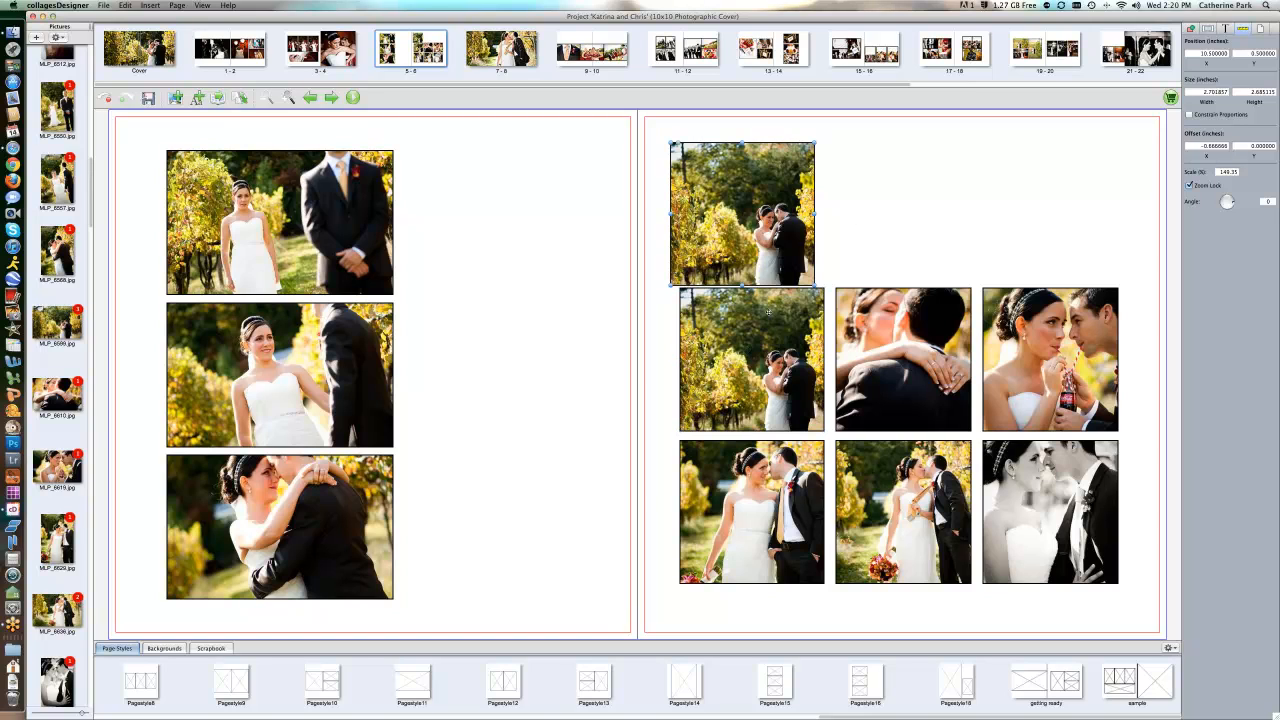
click(758, 260)
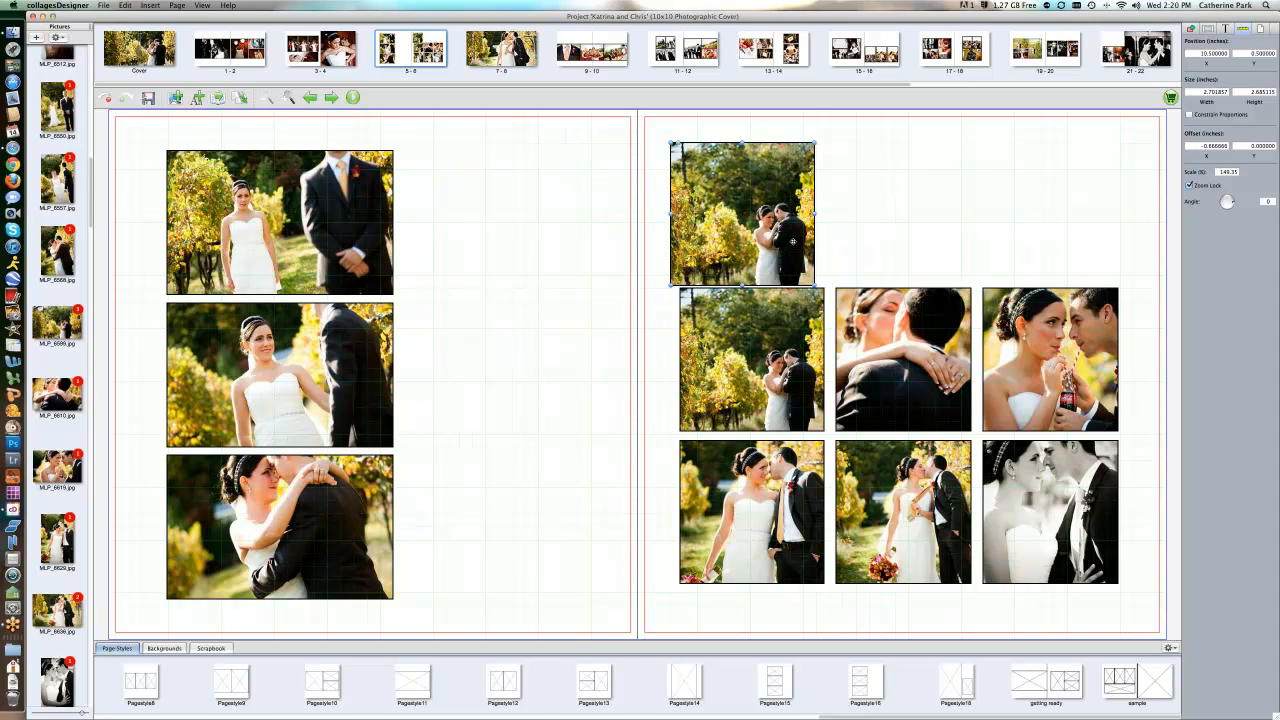
key(Up)
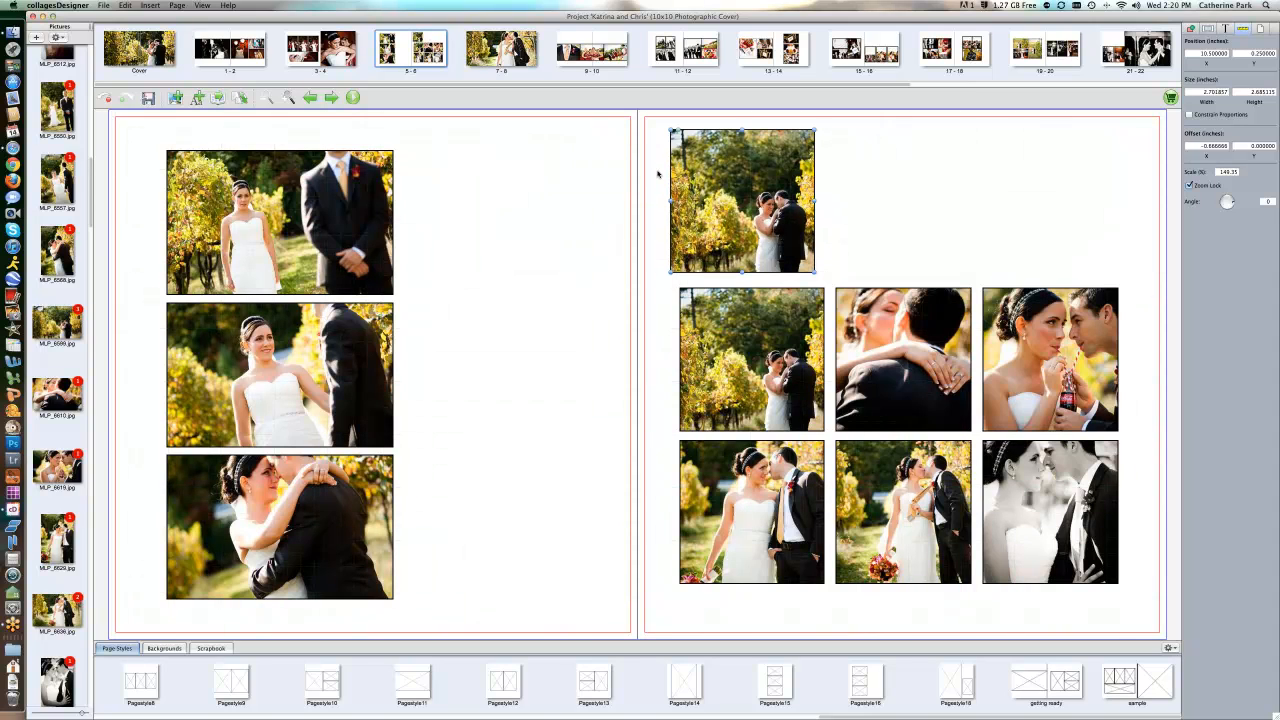
Set the duplicated photo's X position to 10.682692 inches to align it with the photo directly below
click(738, 345)
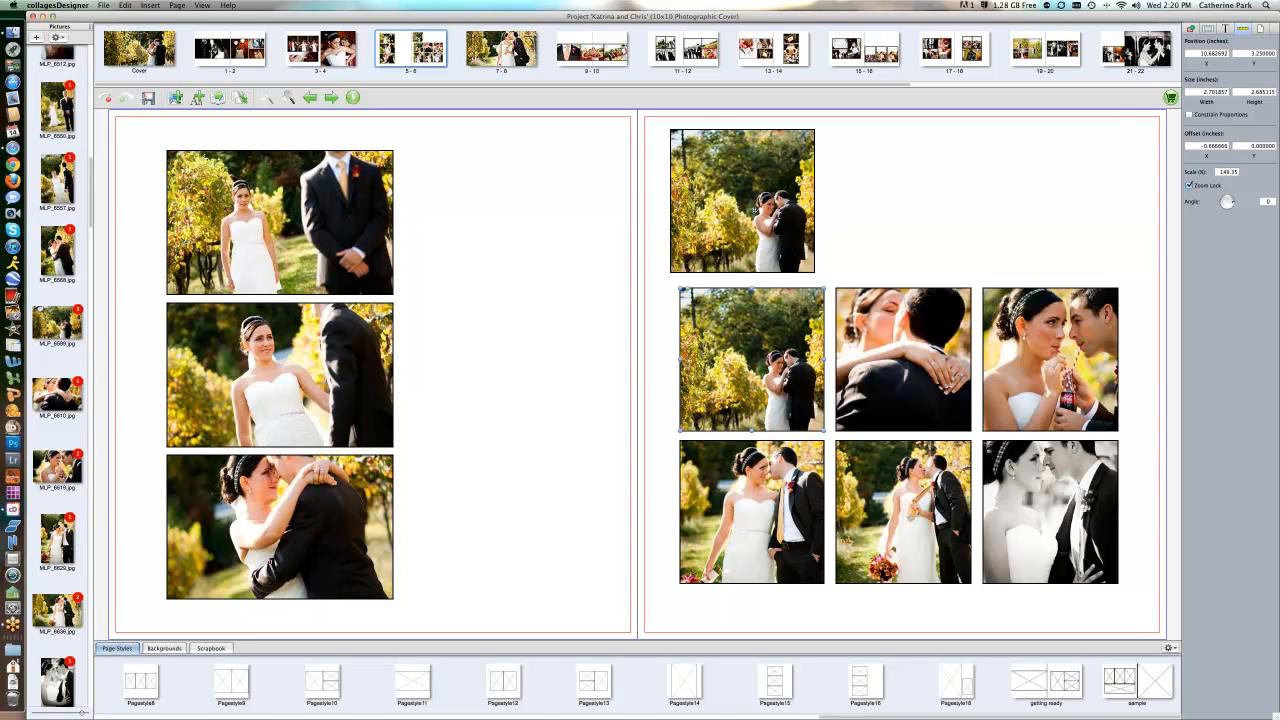
click(755, 209)
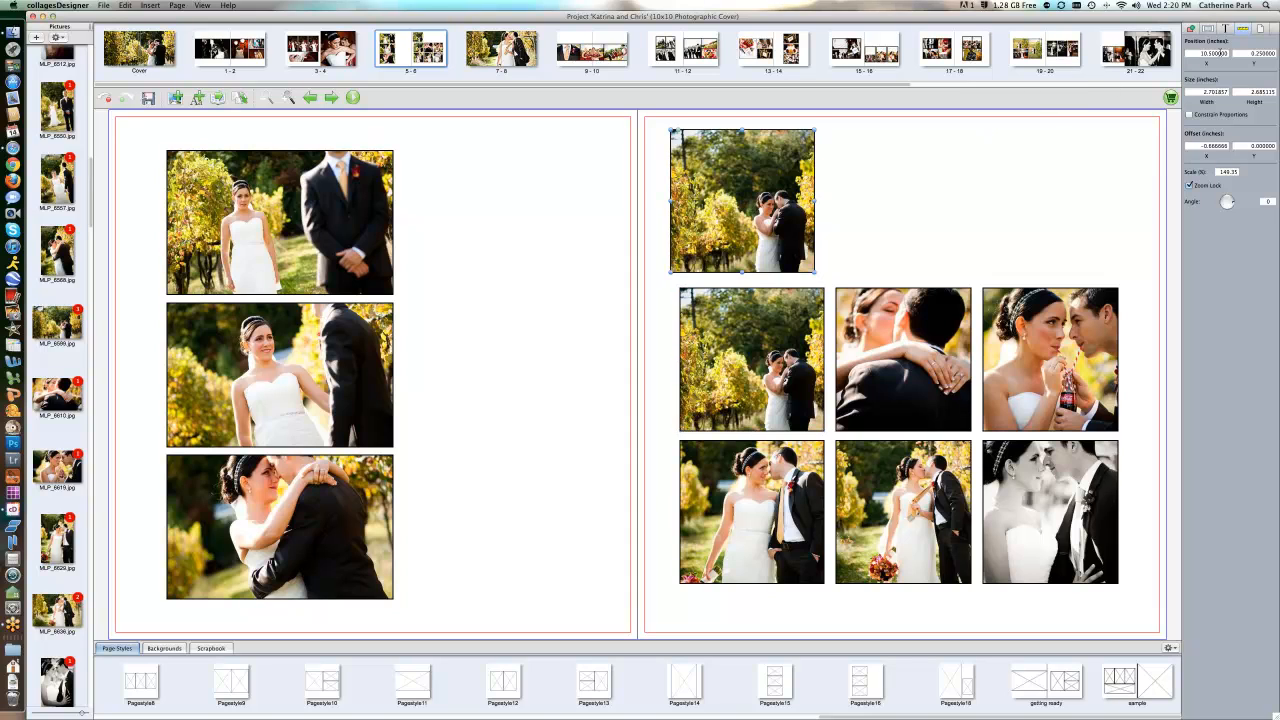
mouse_move(1228, 54)
mouse_down()
mouse_move(1199, 54)
mouse_move(1229, 55)
mouse_up()
click(1211, 55)
click(750, 335)
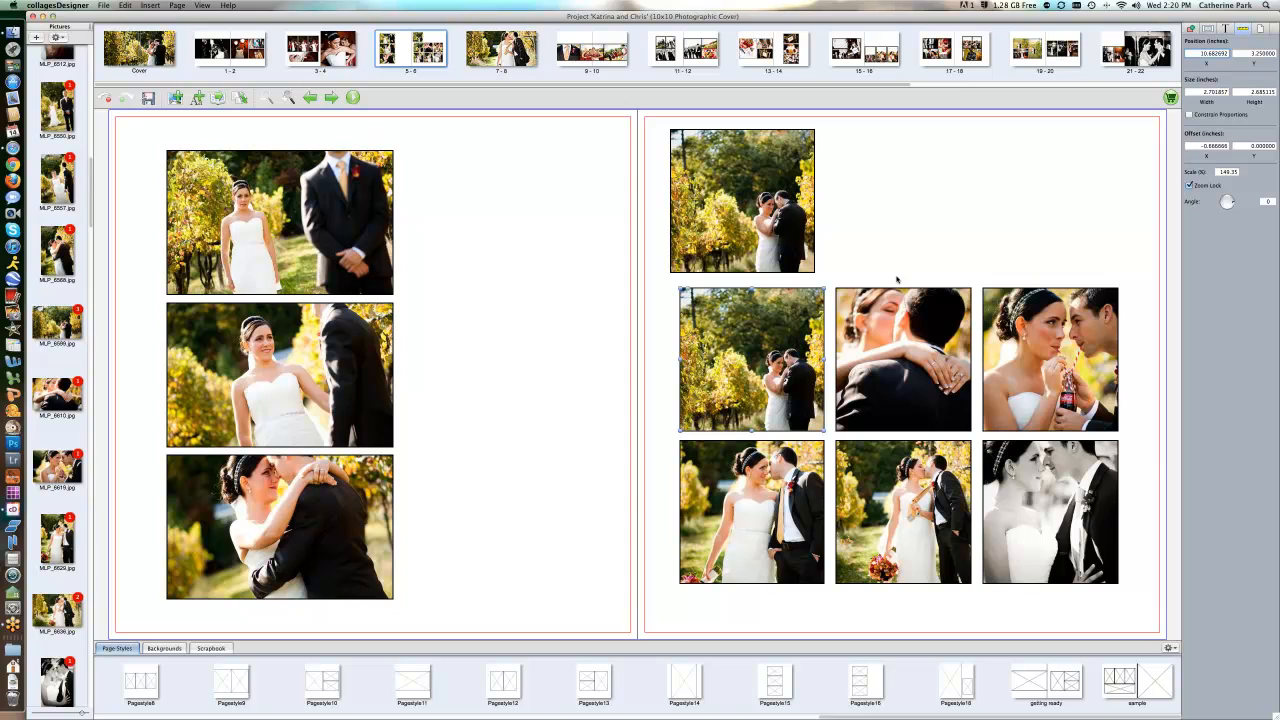
click(712, 190)
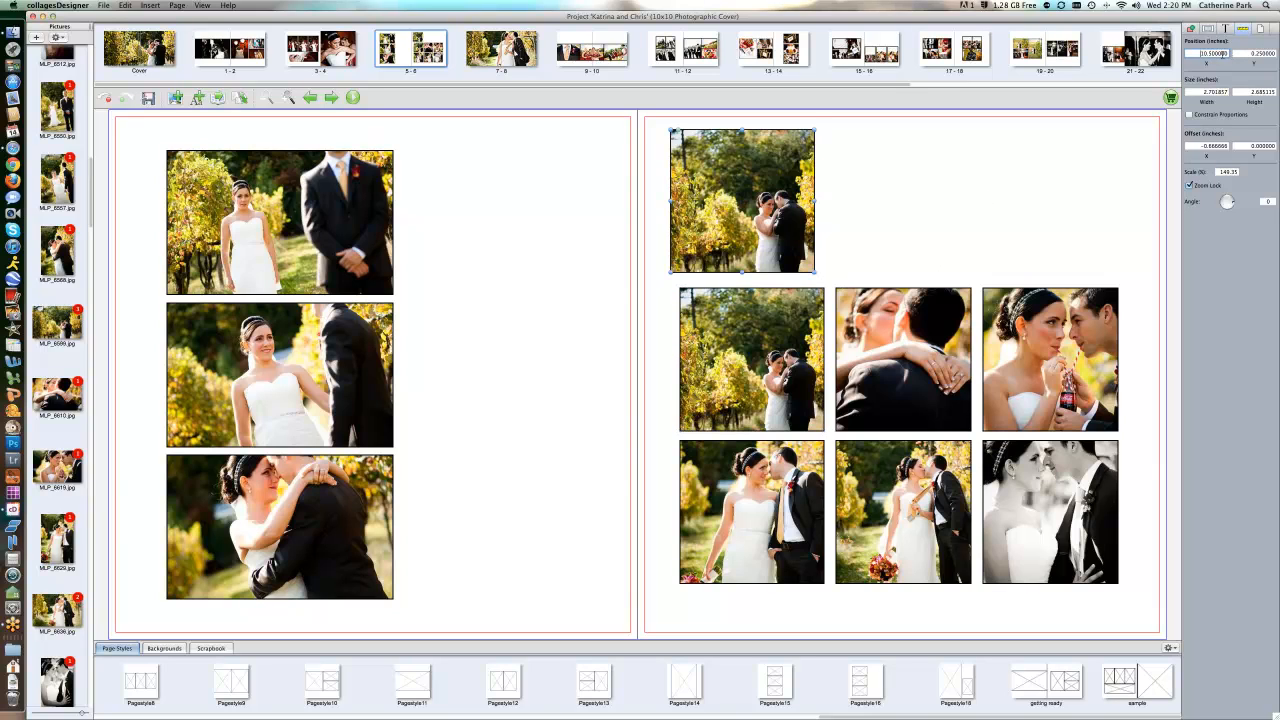
click(1223, 55)
key(BackSpace)
key(BackSpace)
key(BackSpace)
key(BackSpace)
key(BackSpace)
key(BackSpace)
text(687592)
key(Return)
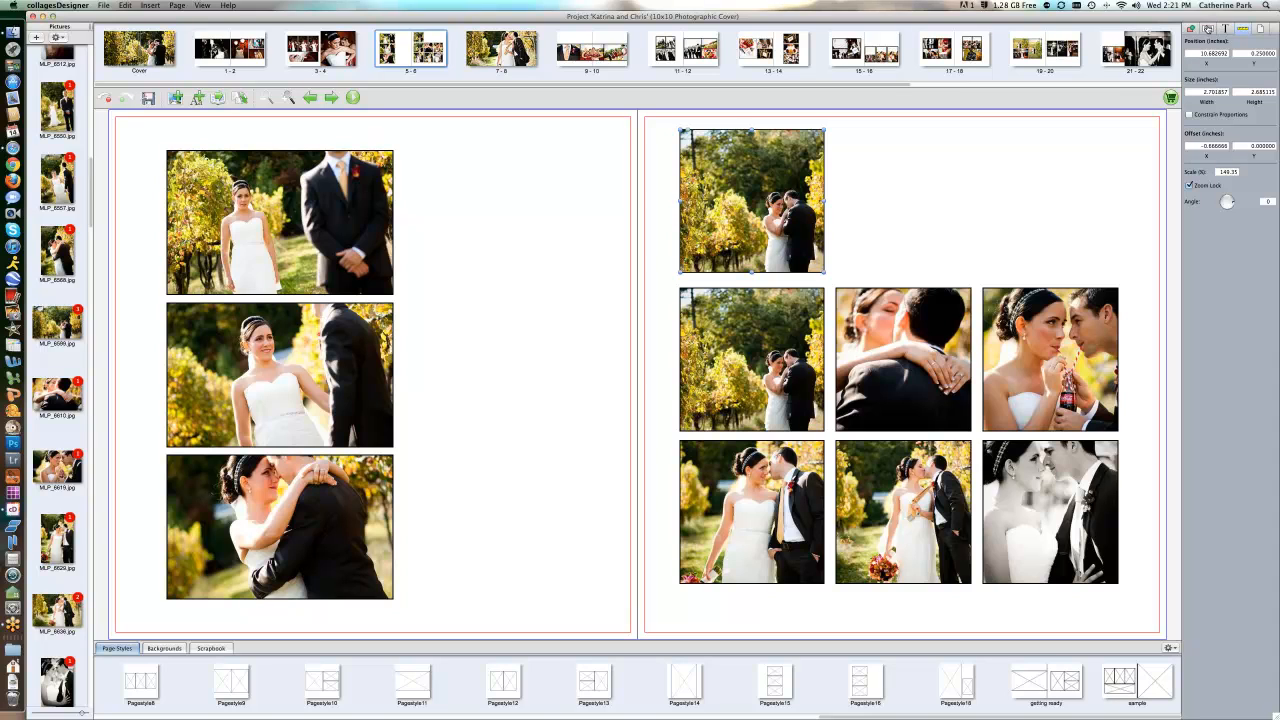
Try a thicker 4.5 black border on the duplicated photo, and turn its border off
click(1192, 31)
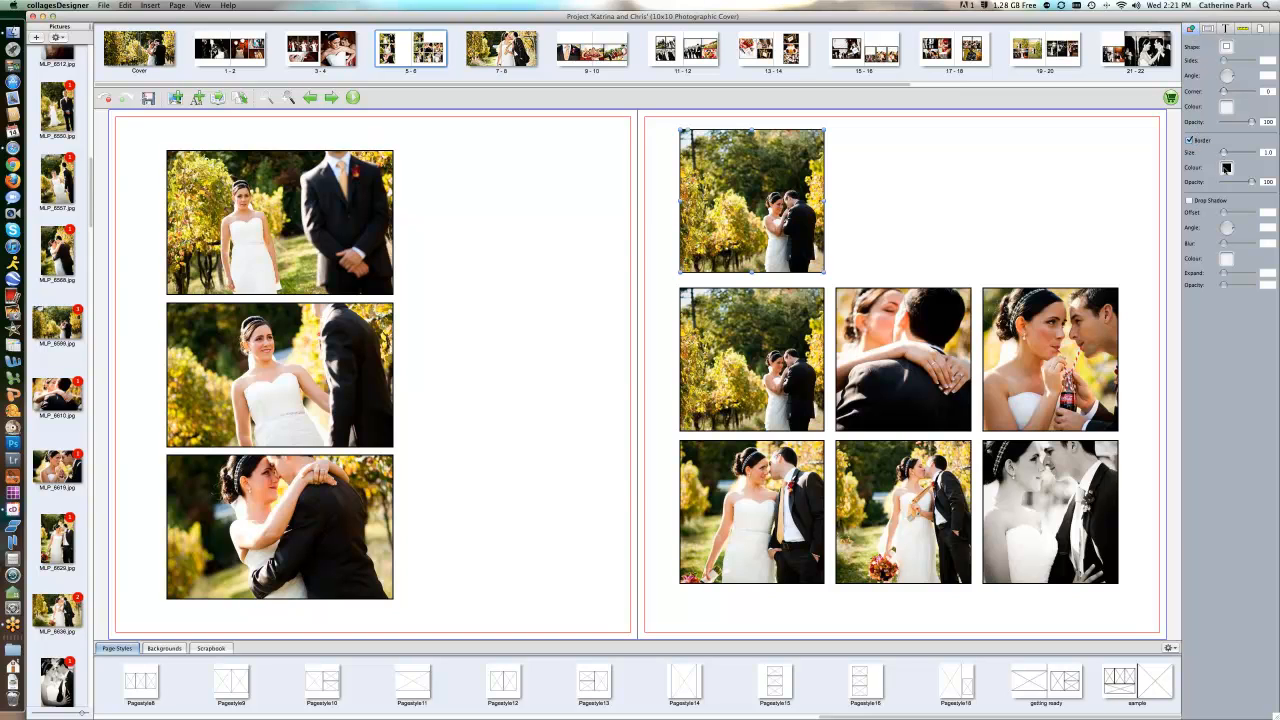
click(1226, 167)
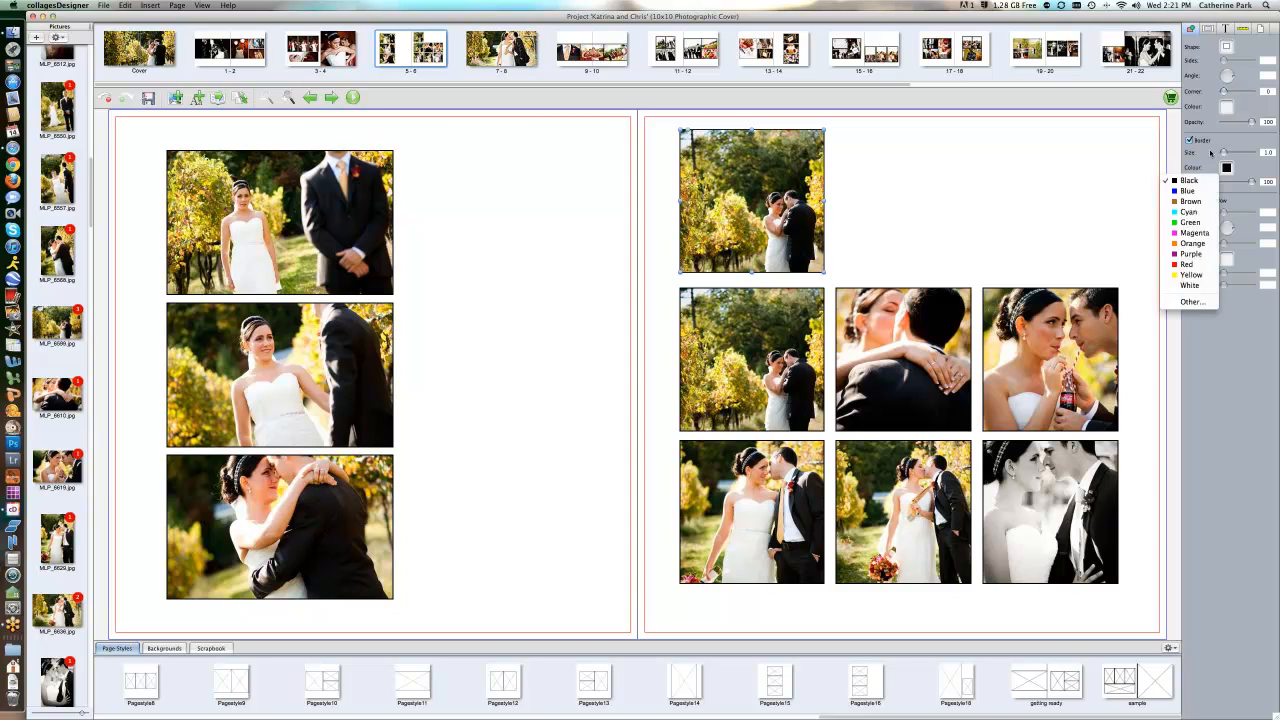
click(1210, 152)
drag(1222, 153, 1225, 154)
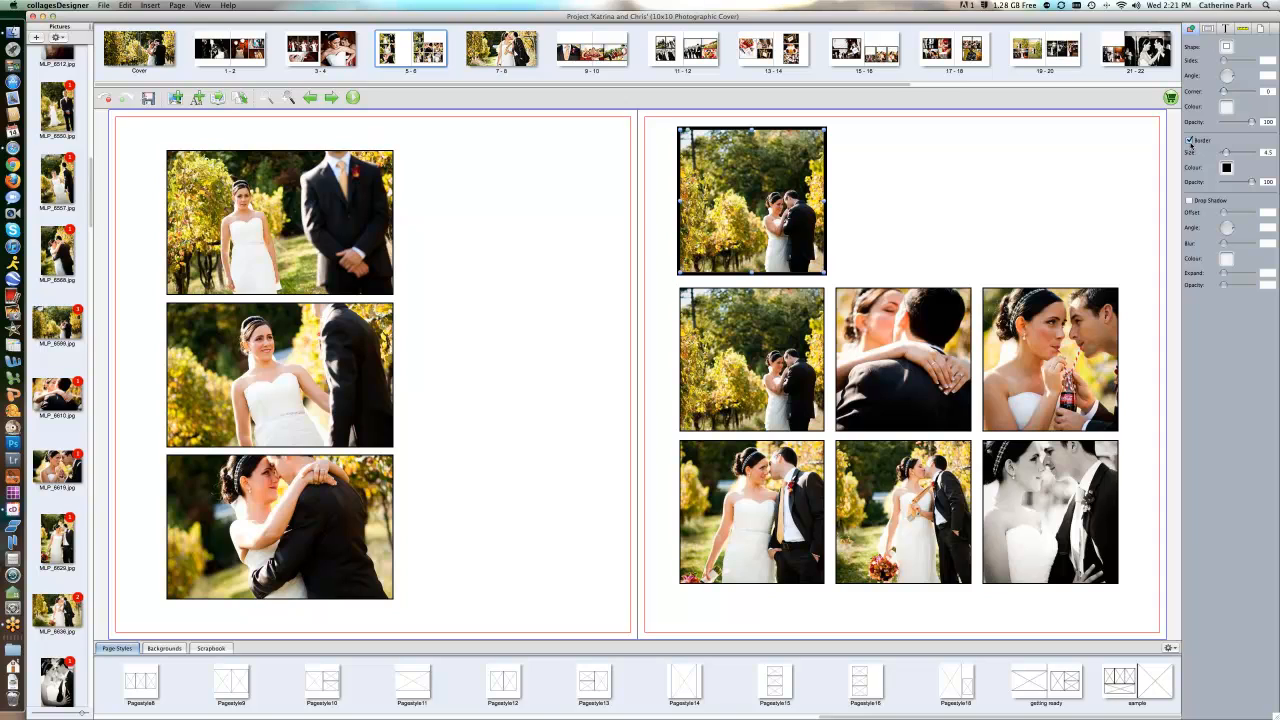
click(1189, 141)
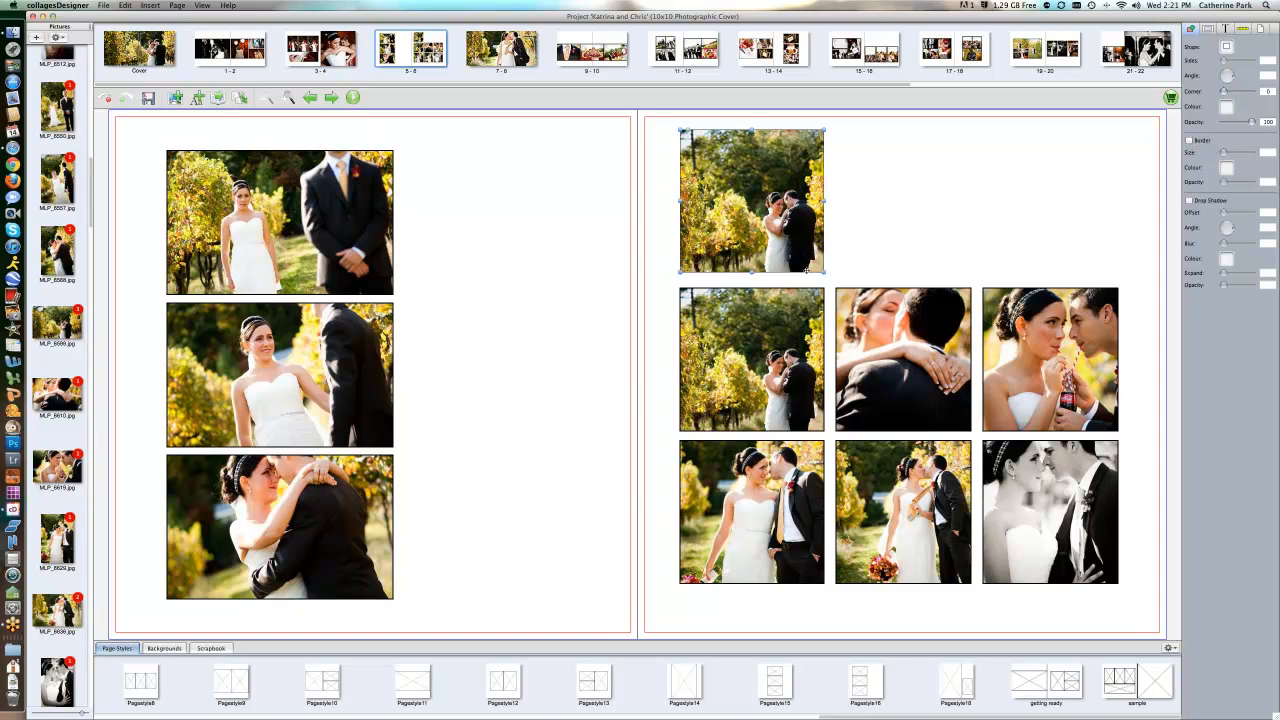
Add a drop shadow to the duplicated photo, expanding it slightly and setting its opacity to 38
click(1189, 202)
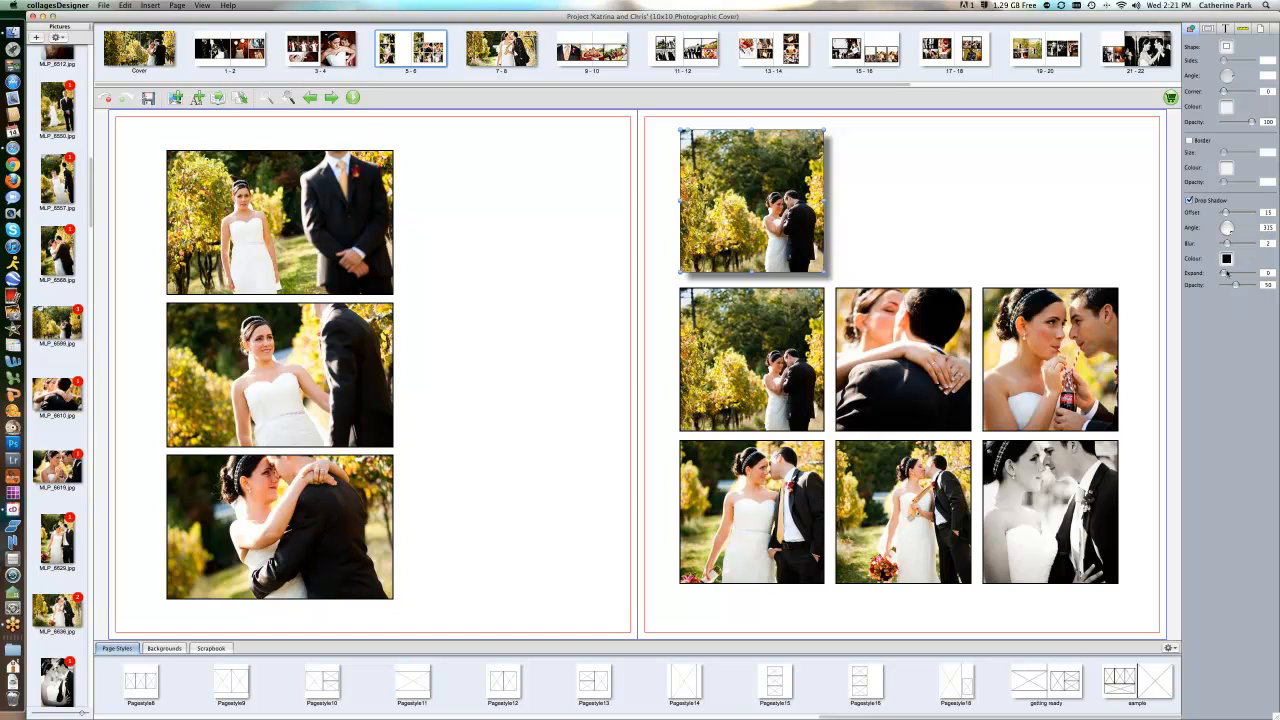
drag(1226, 276, 1233, 290)
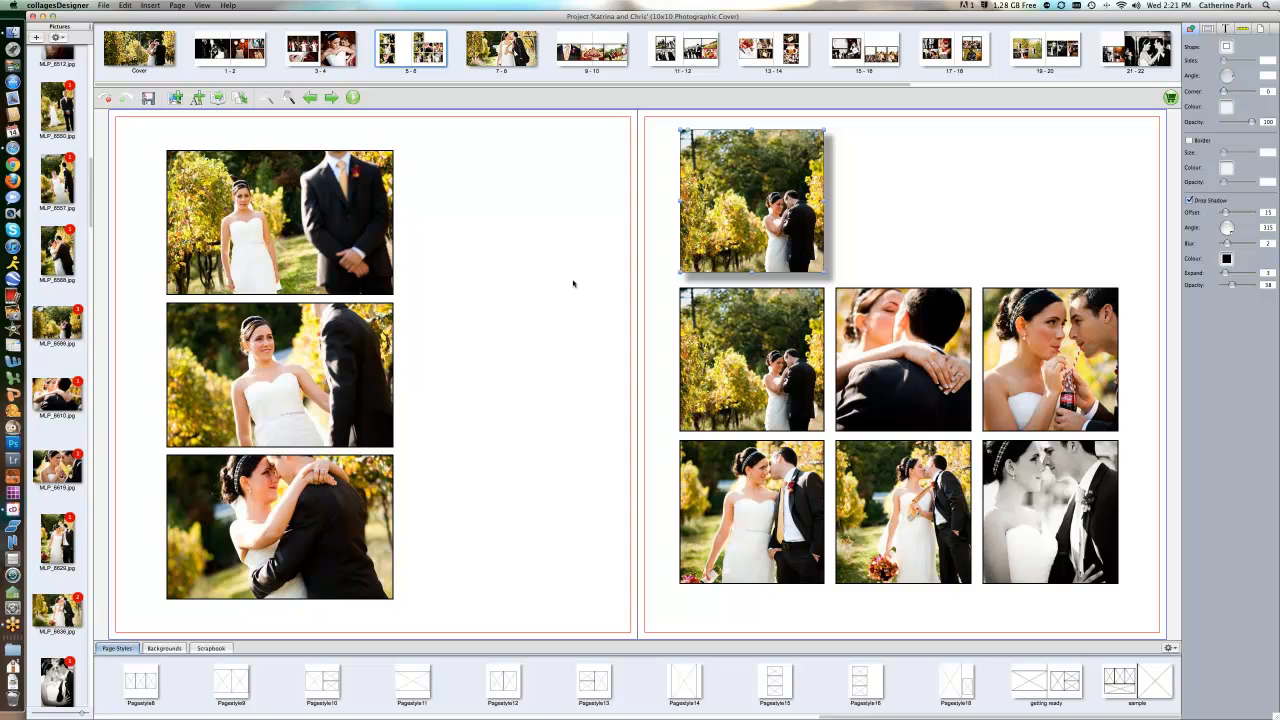
click(375, 190)
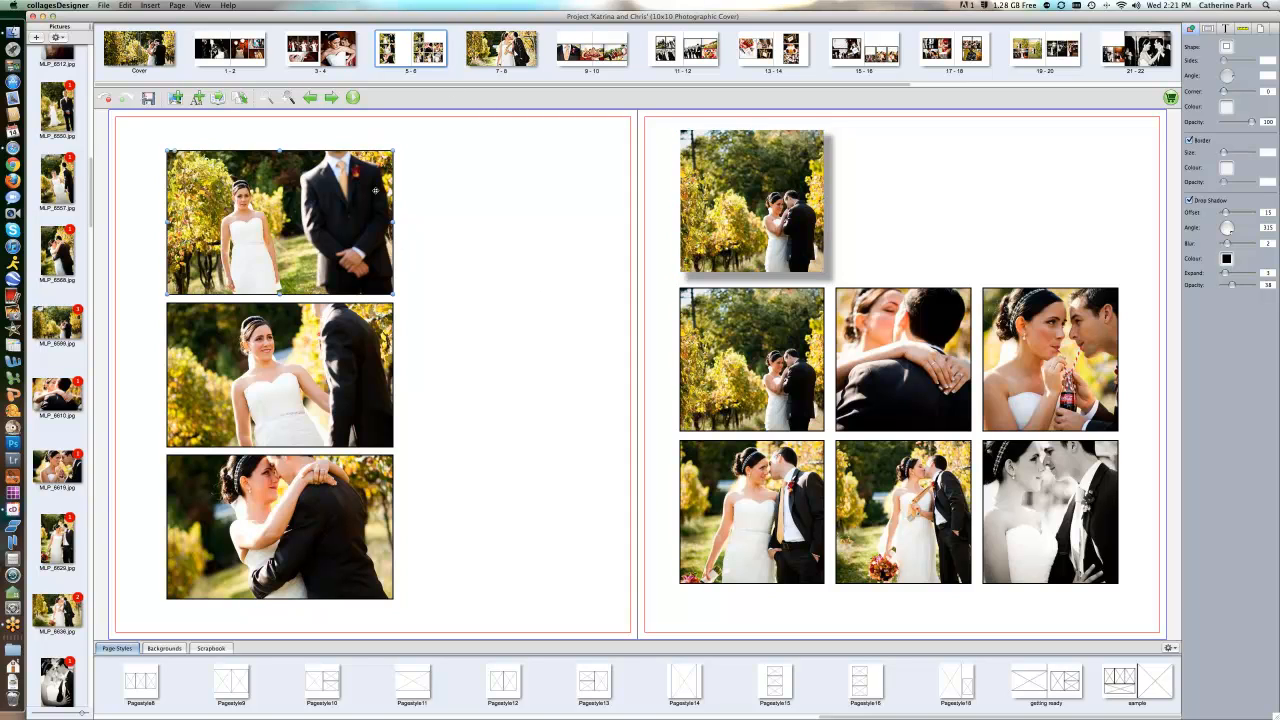
Open spread 7-8 and try to place one of the couple's photos over the full-spread picture
click(502, 50)
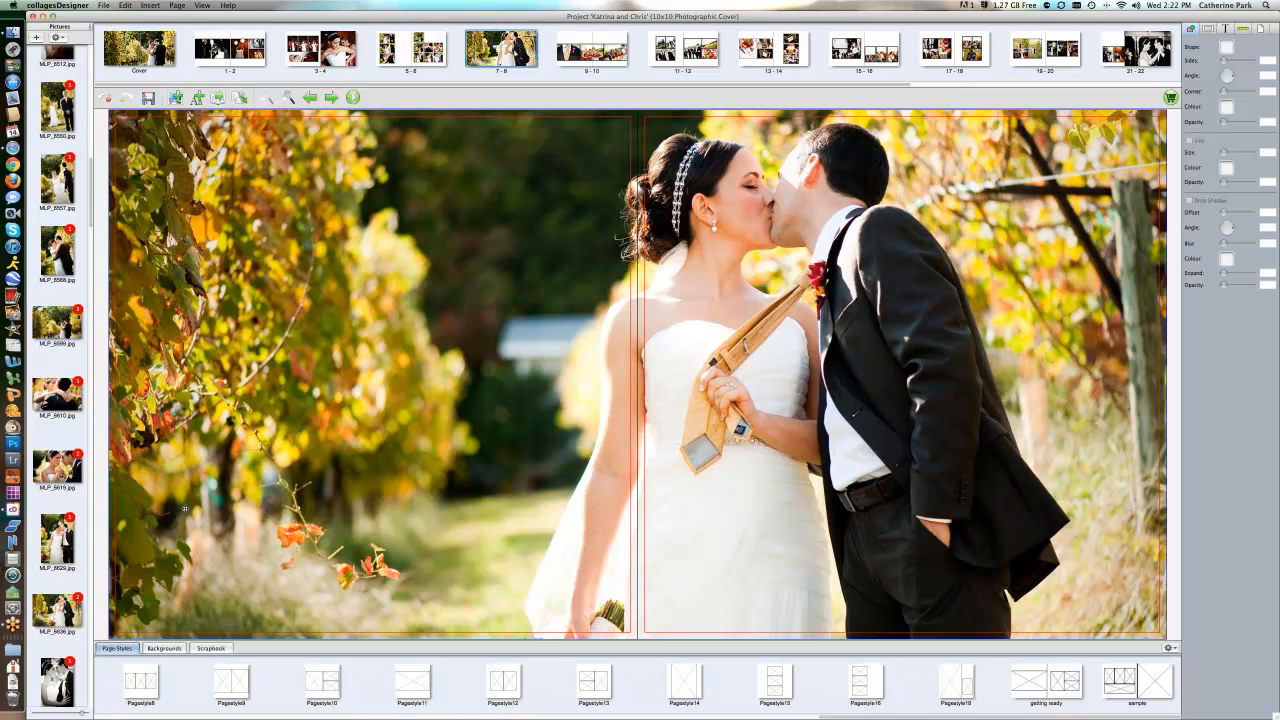
drag(57, 467, 93, 440)
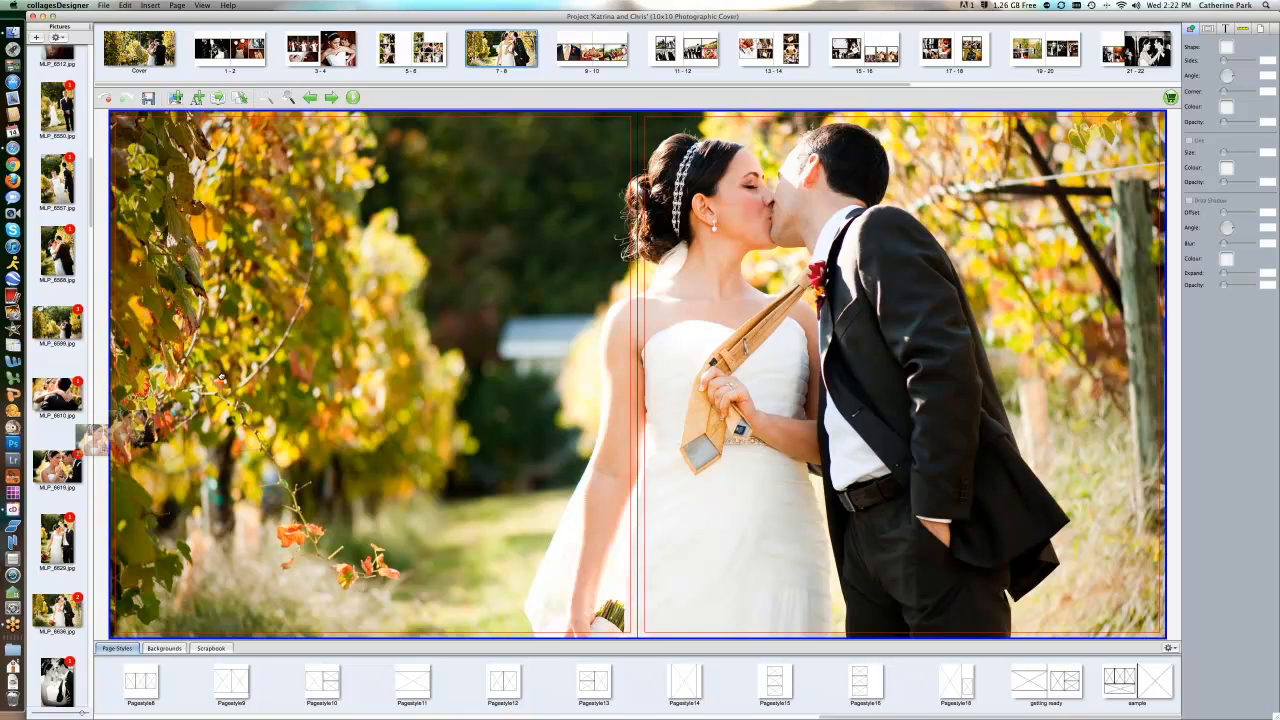
drag(222, 378, 291, 380)
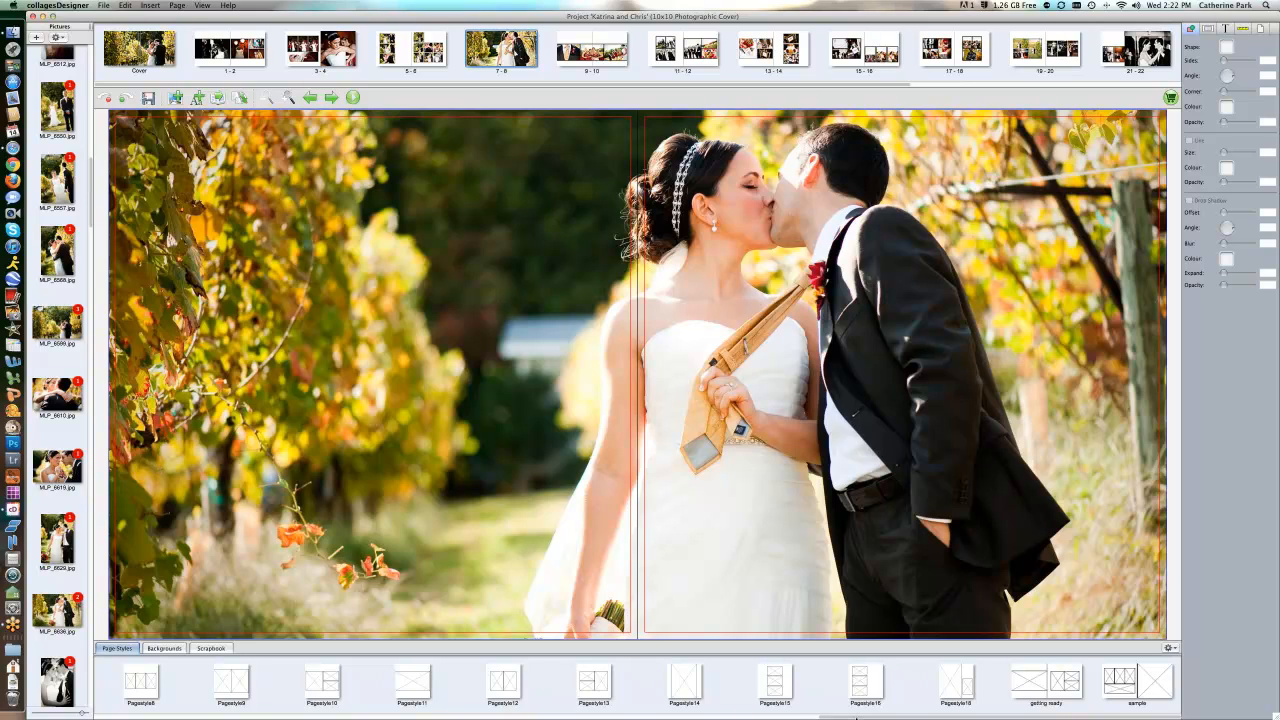
mouse_move(856, 717)
mouse_down()
mouse_move(843, 717)
mouse_move(856, 717)
mouse_up()
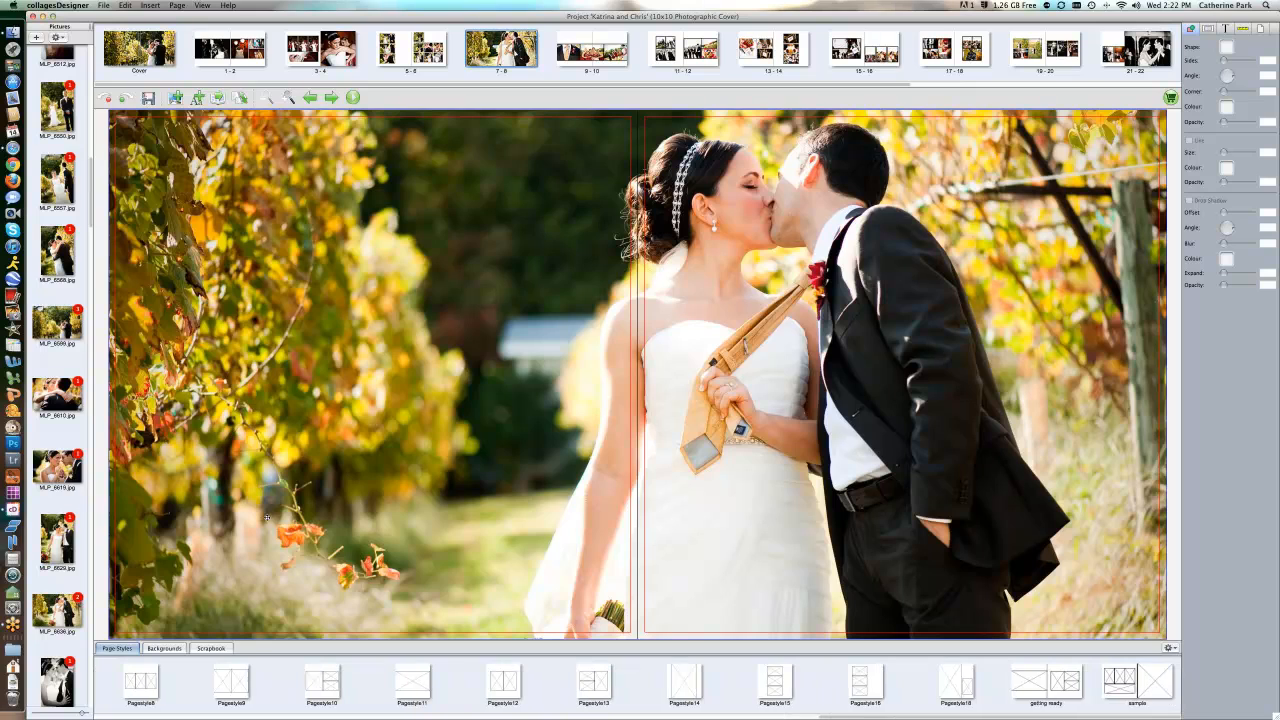
Browse the backgrounds collection to its end and start adding a custom background
click(158, 649)
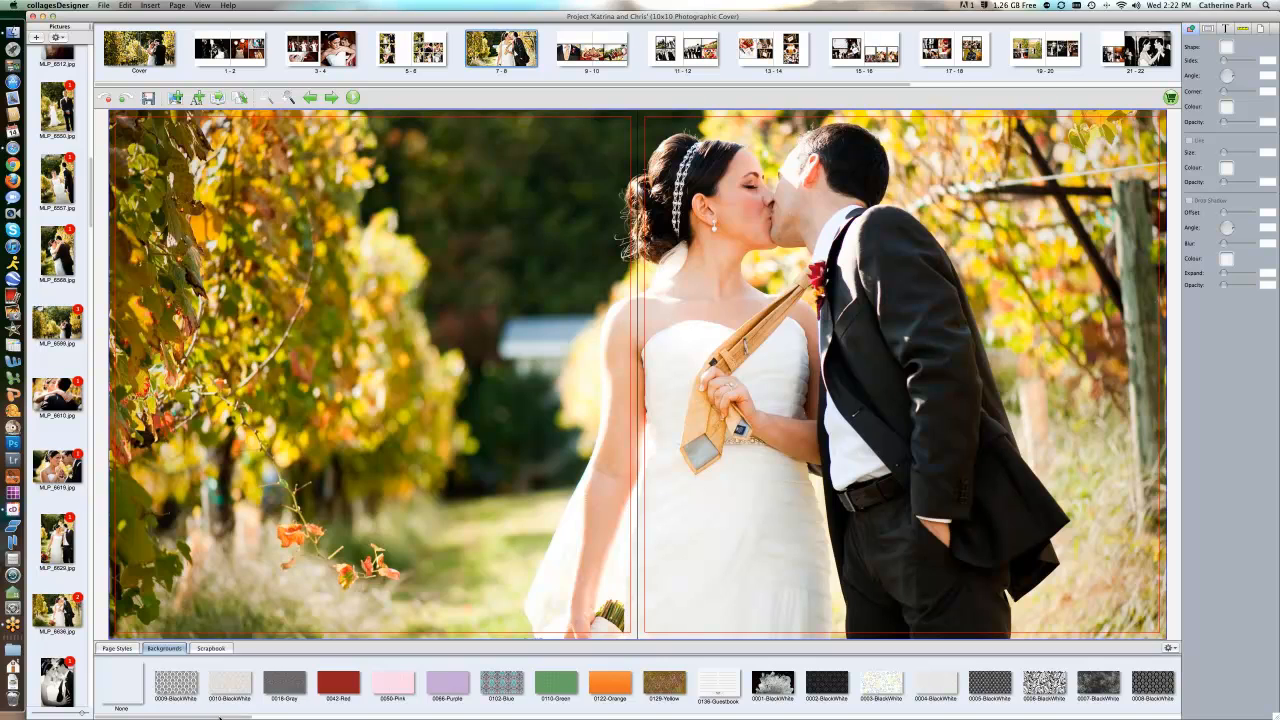
drag(220, 716, 1199, 713)
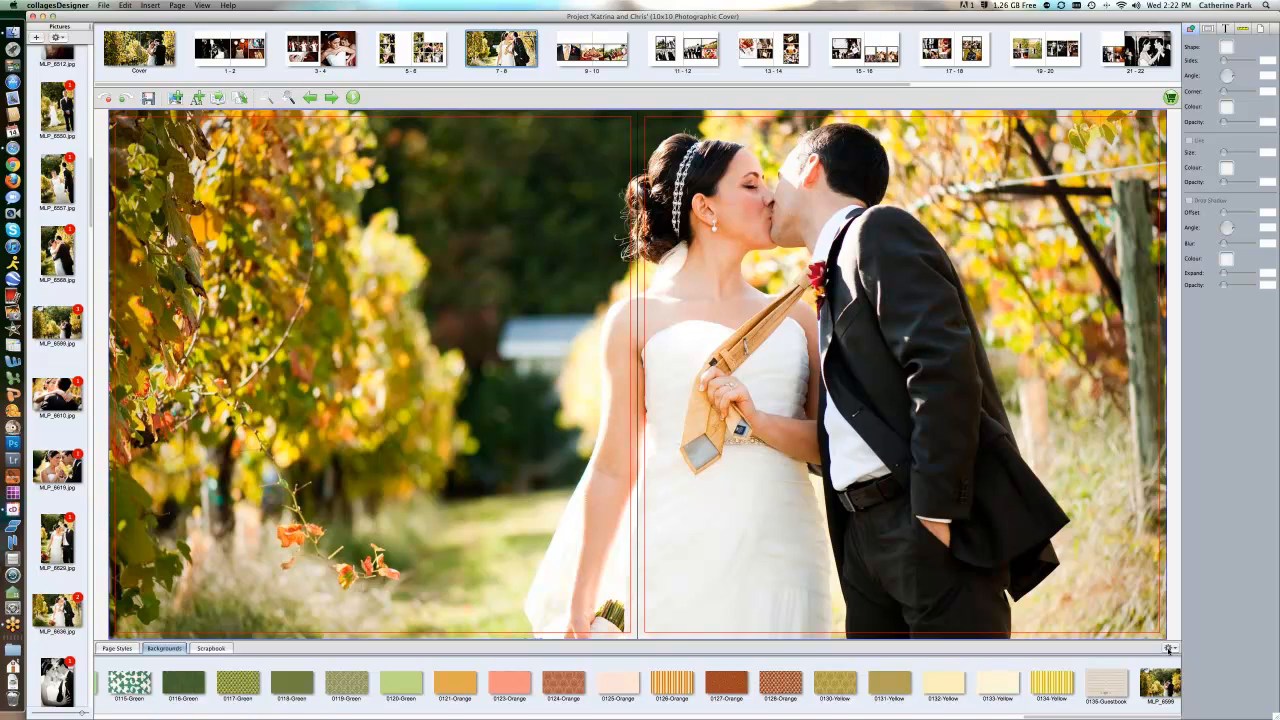
click(1168, 648)
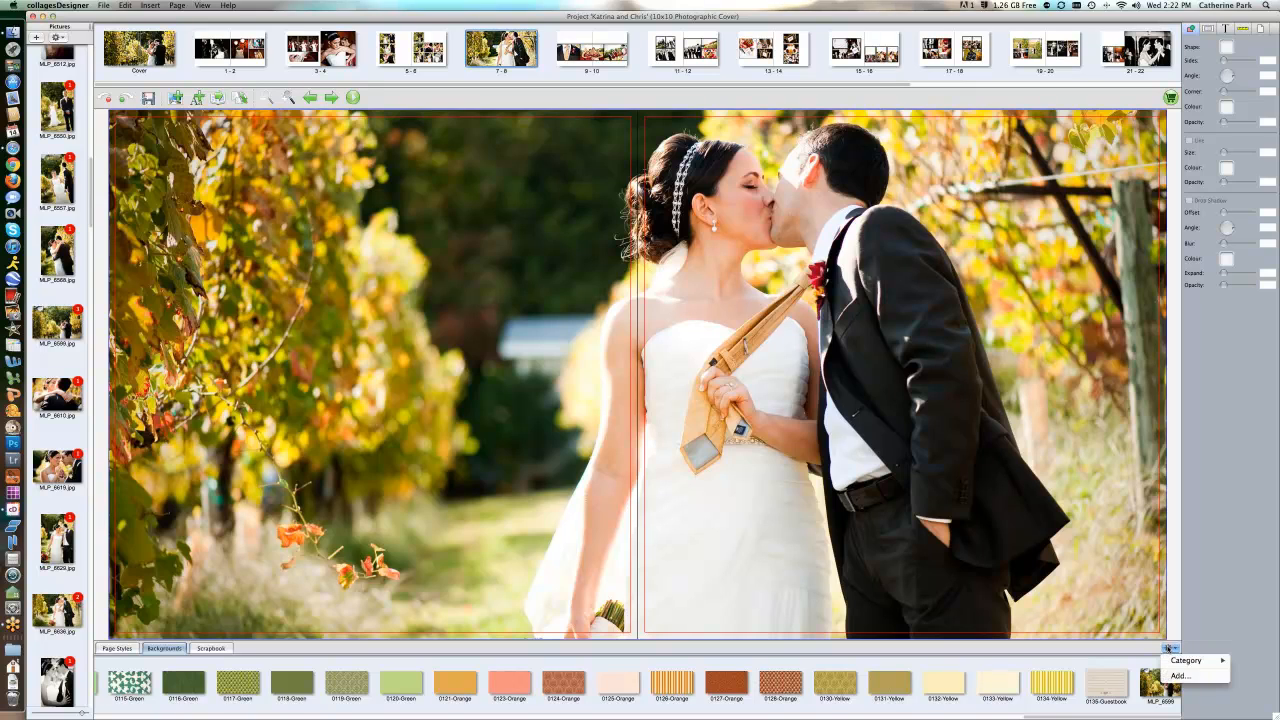
click(1178, 676)
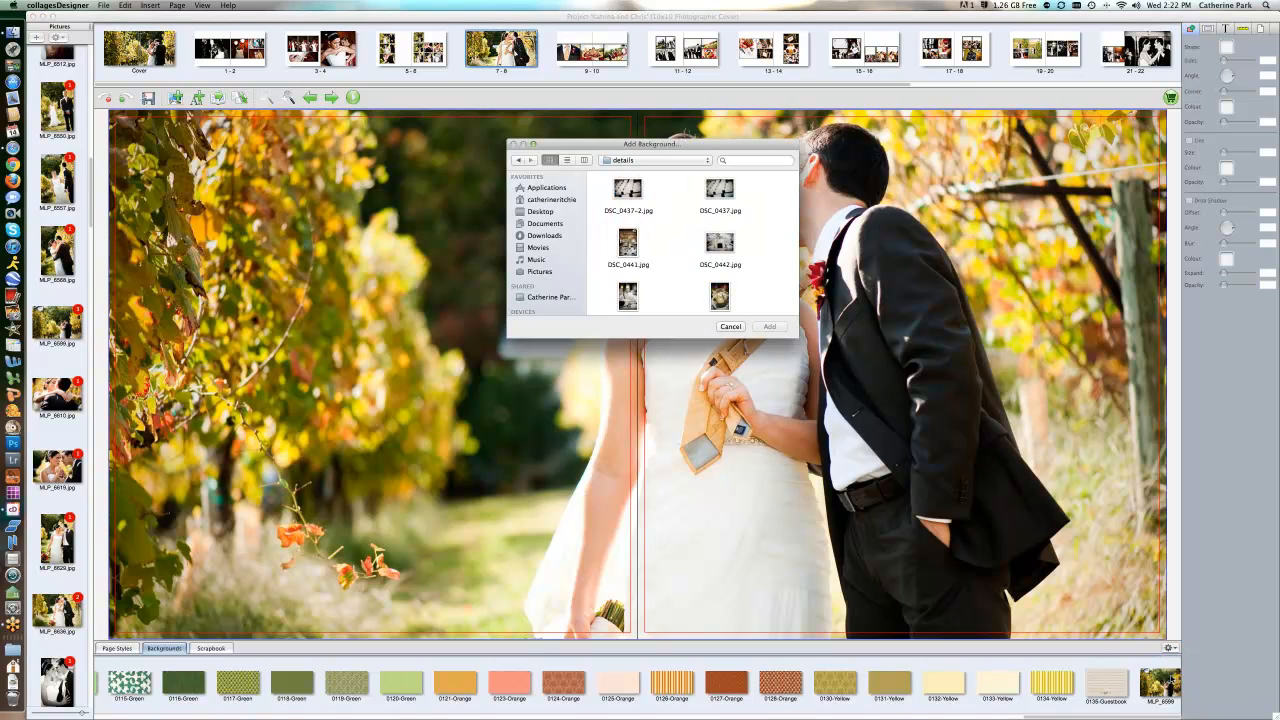
Open the Katrina album folder on the Desktop and select MLP_6163.jpg and MLP_6512.jpg as background pictures
click(546, 211)
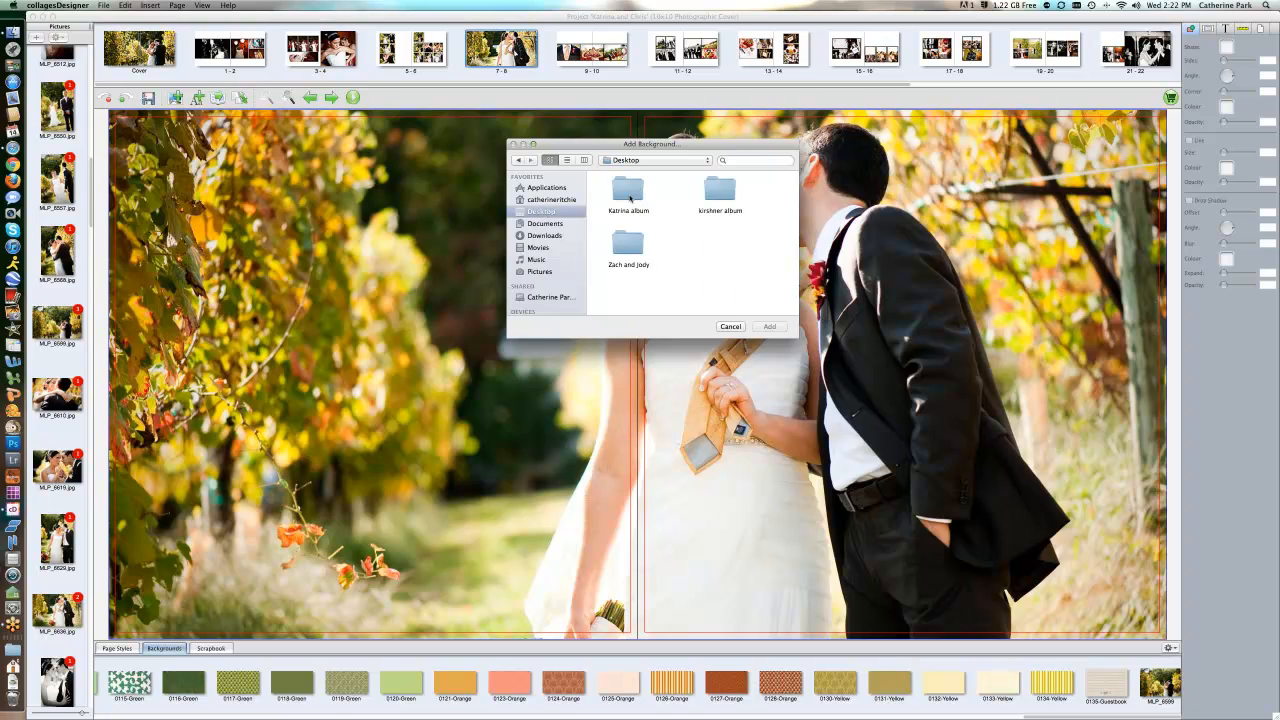
click(629, 198)
double_click(627, 196)
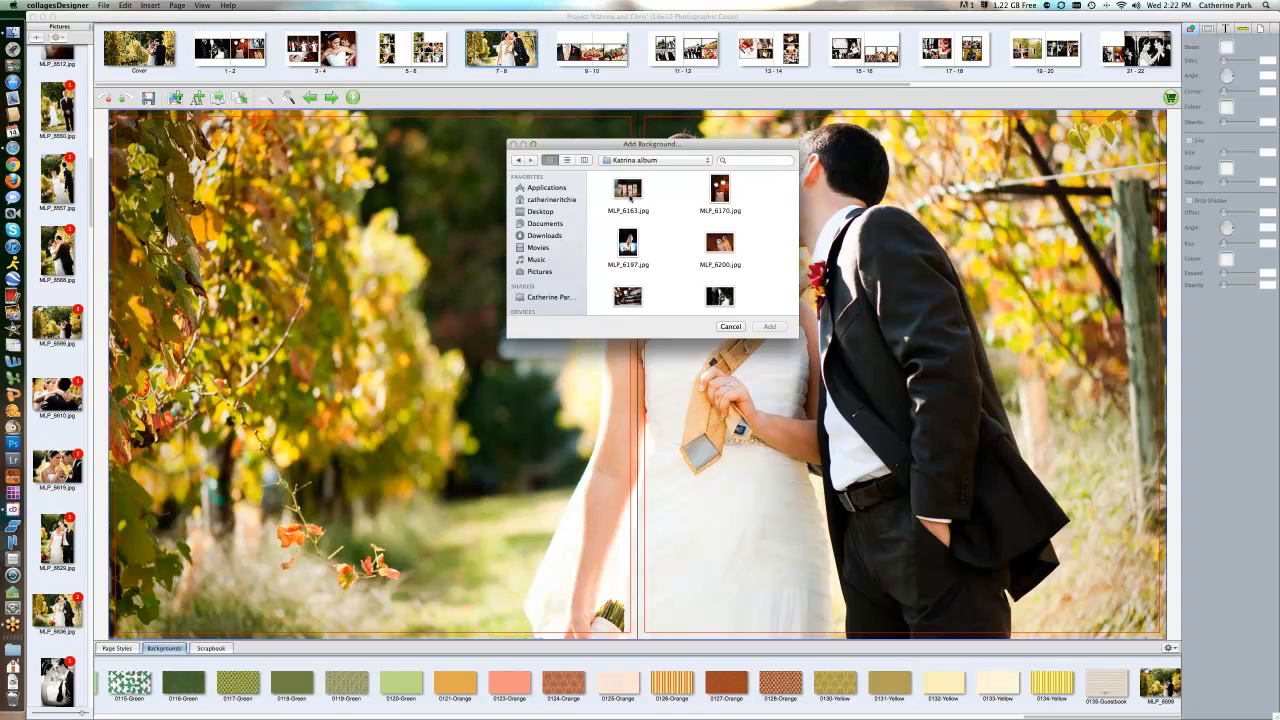
click(610, 193)
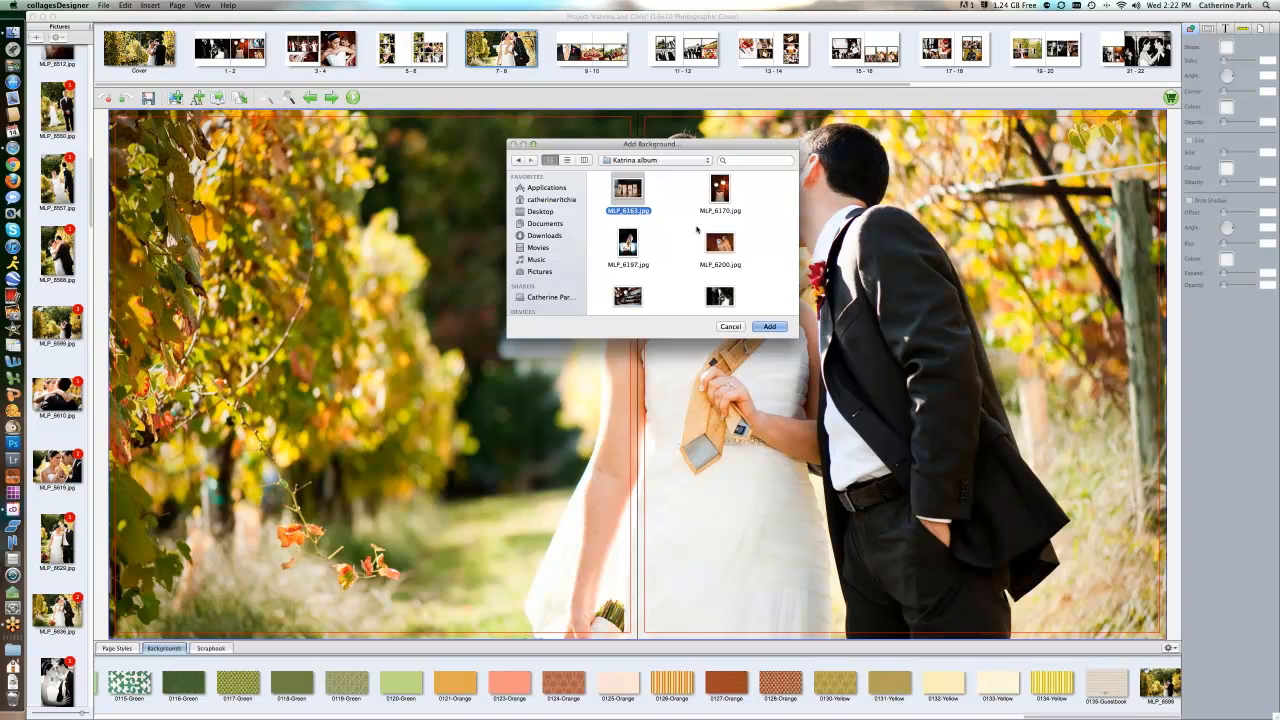
scroll(697, 230, down, 10)
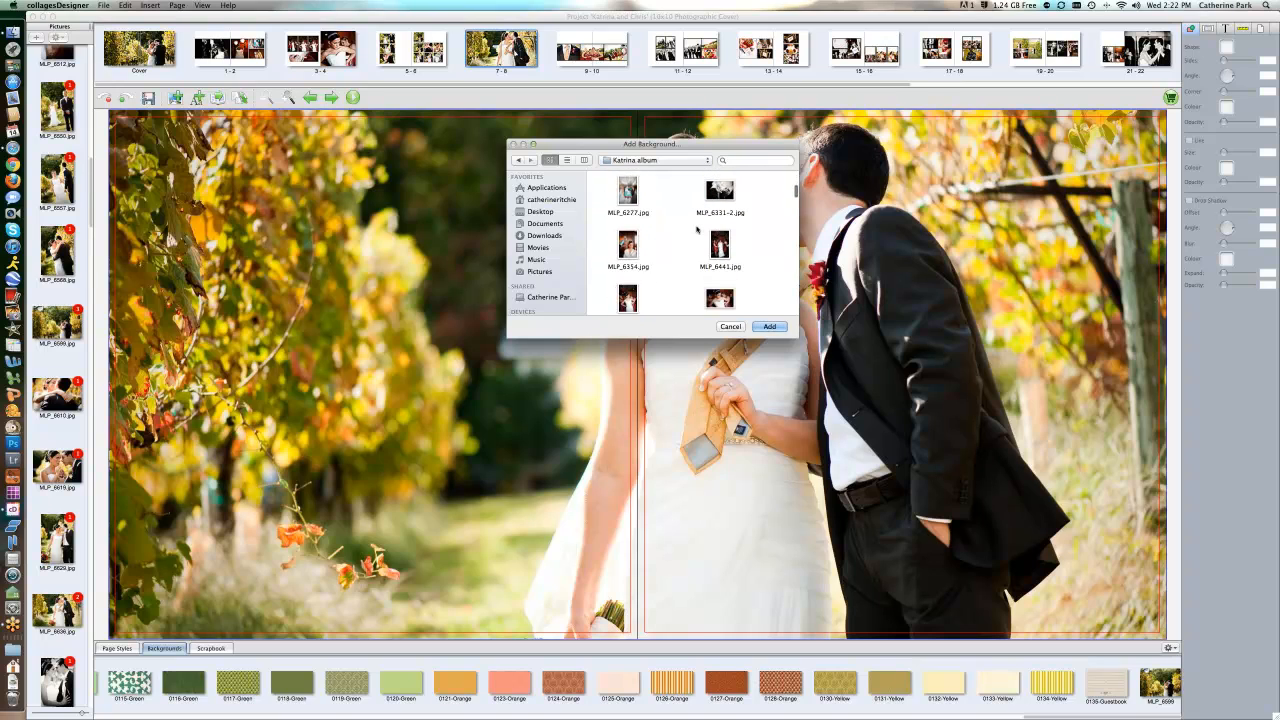
scroll(697, 230, down, 3)
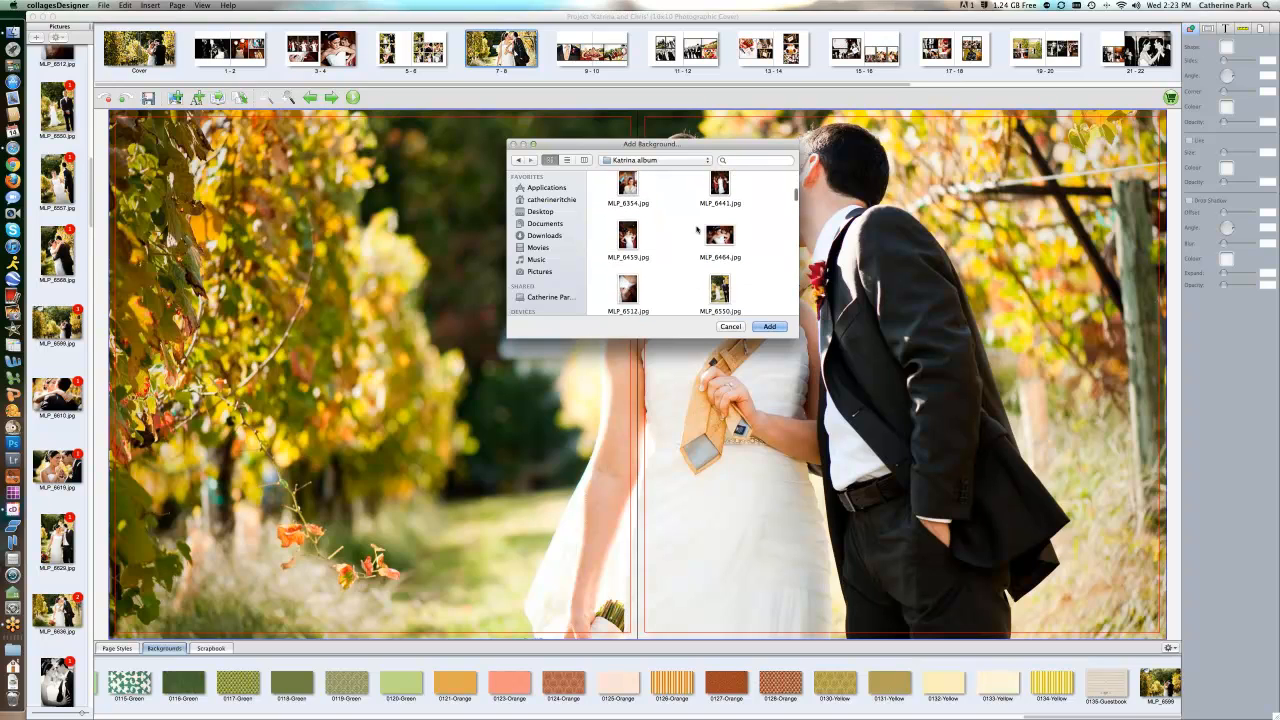
click(628, 247)
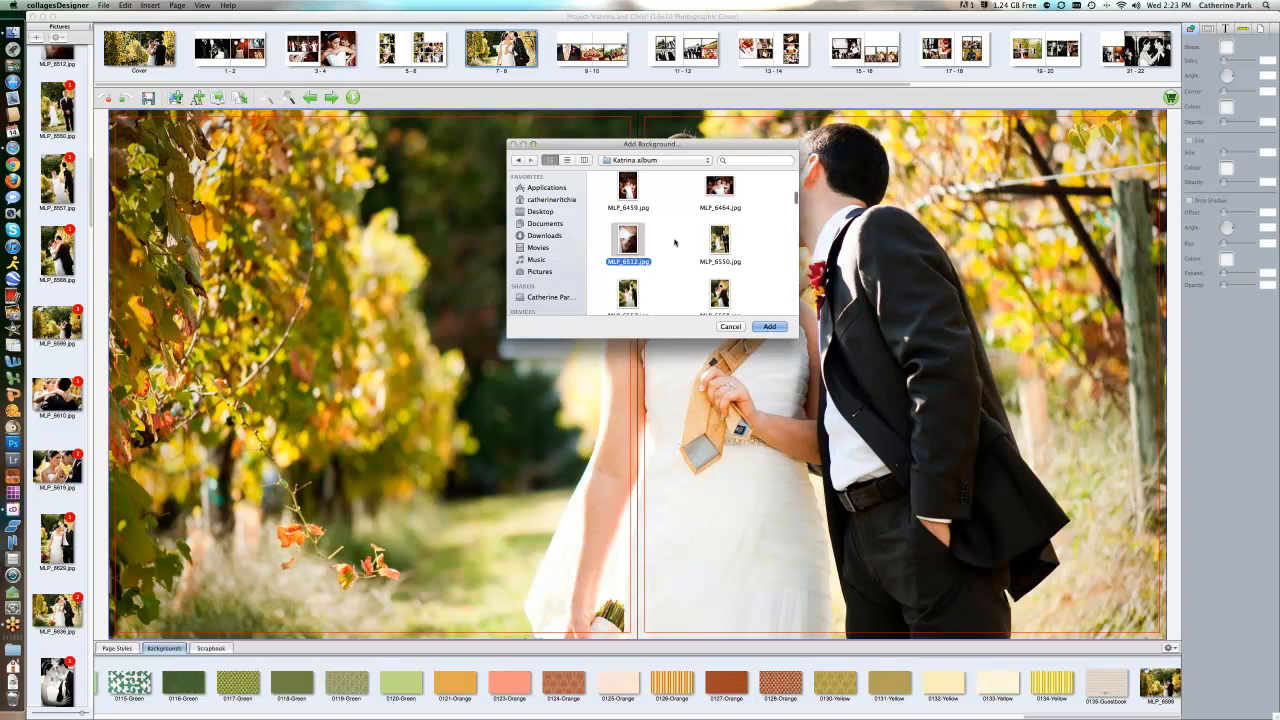
Include MLP_6636.jpg in the selection and add the pictures as backgrounds with category None for all projects of this type
scroll(696, 241, down, 3)
scroll(696, 241, down, 8)
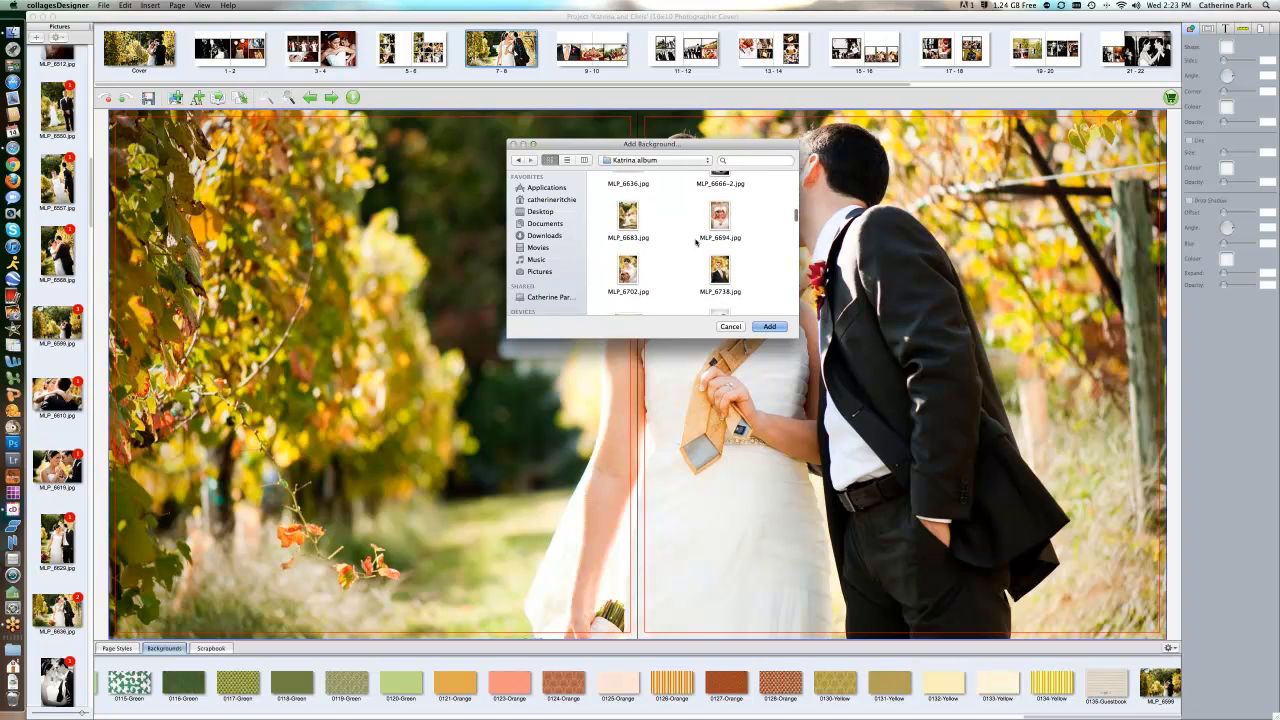
scroll(696, 241, up, 4)
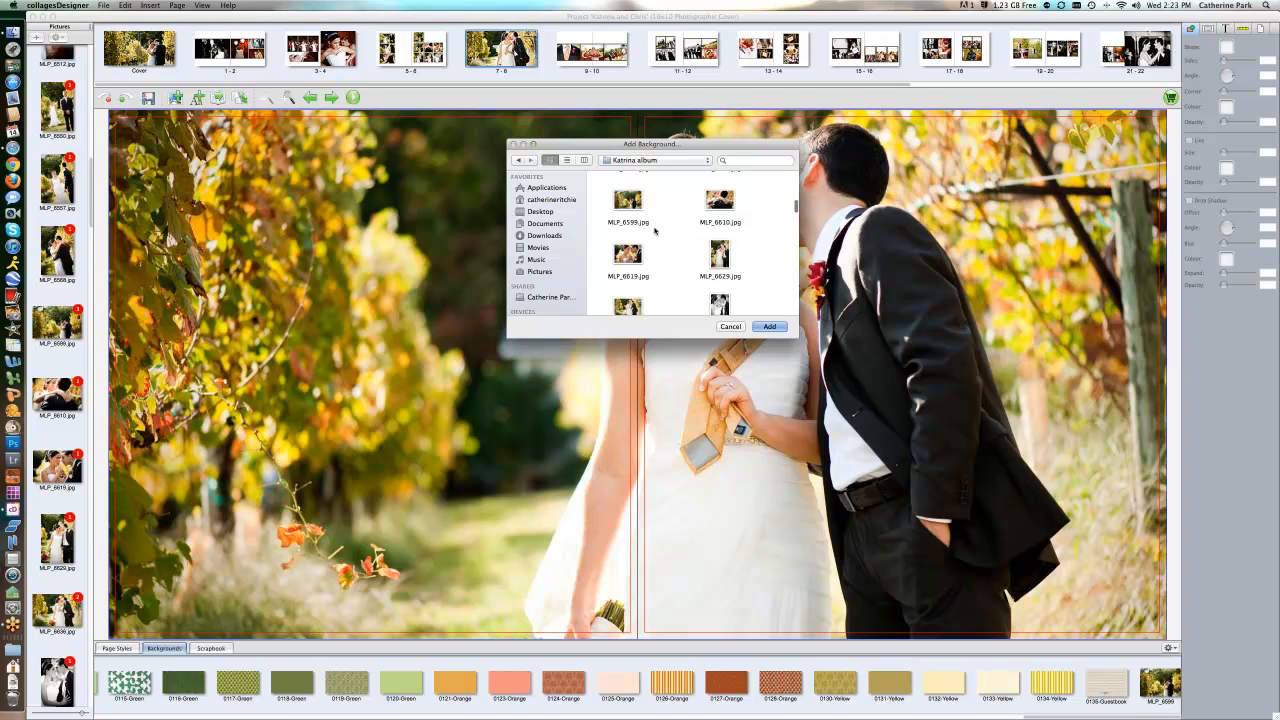
scroll(655, 230, down, 1)
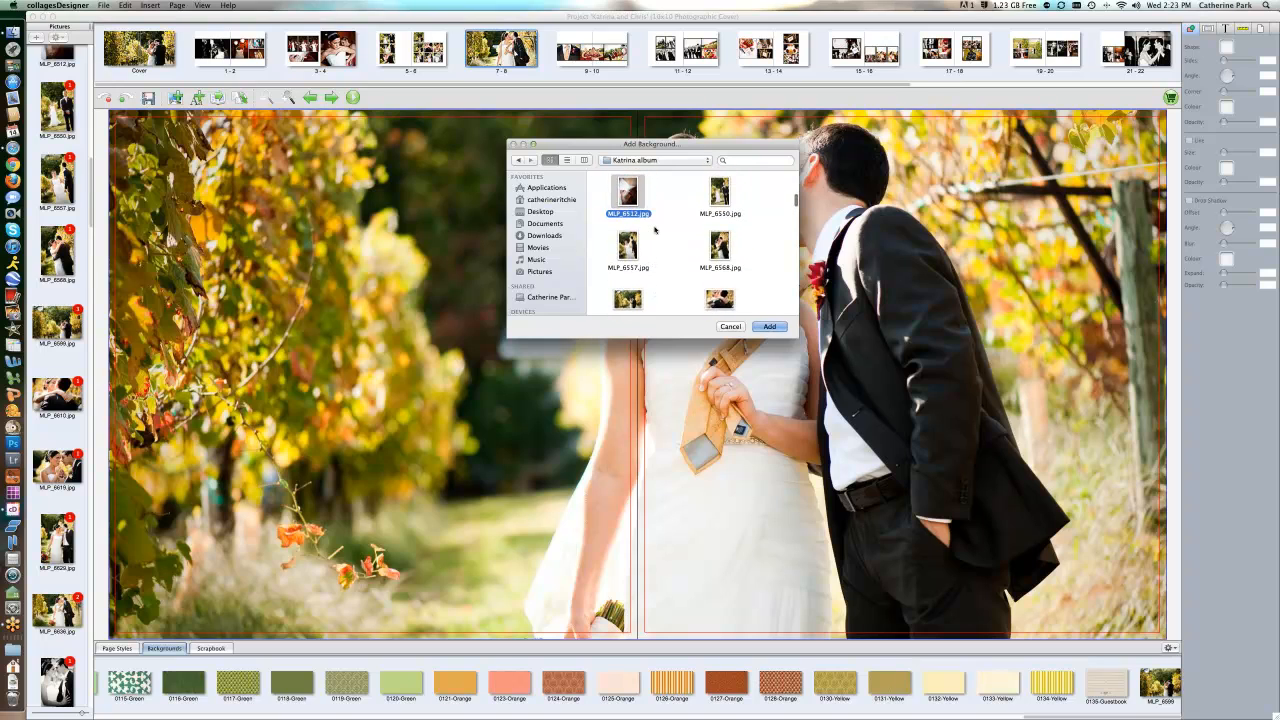
click(618, 243)
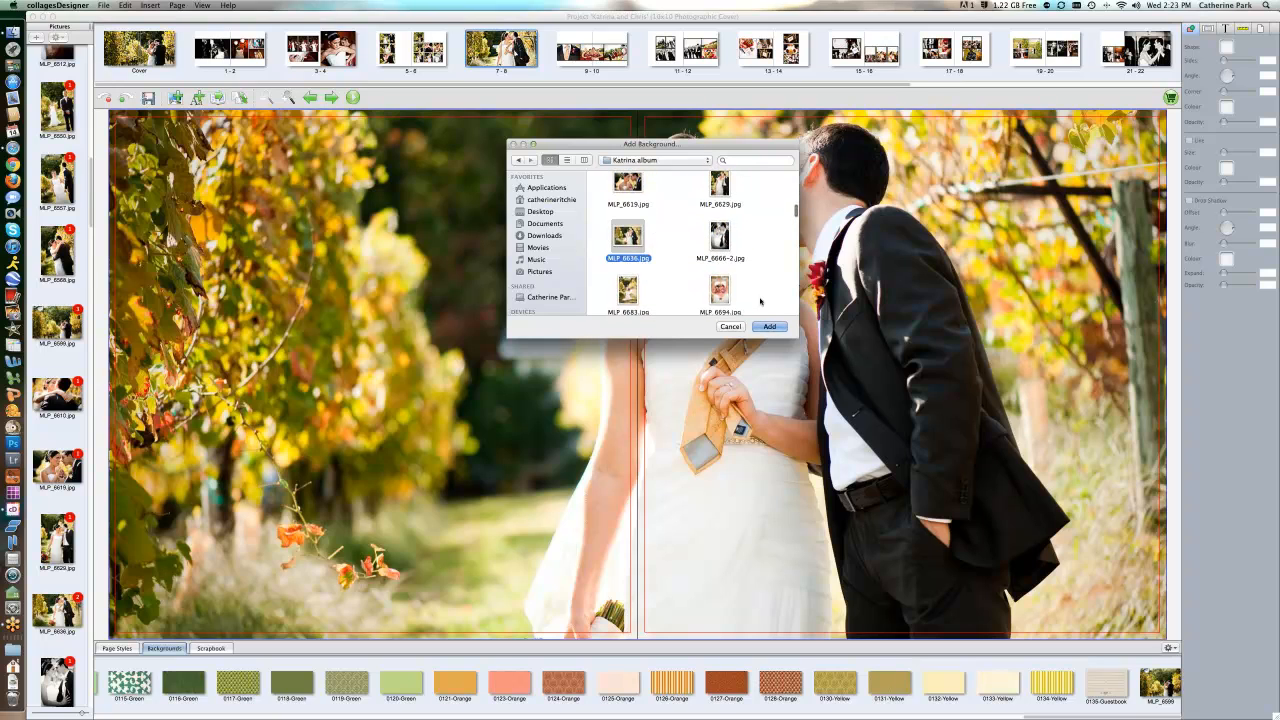
click(766, 327)
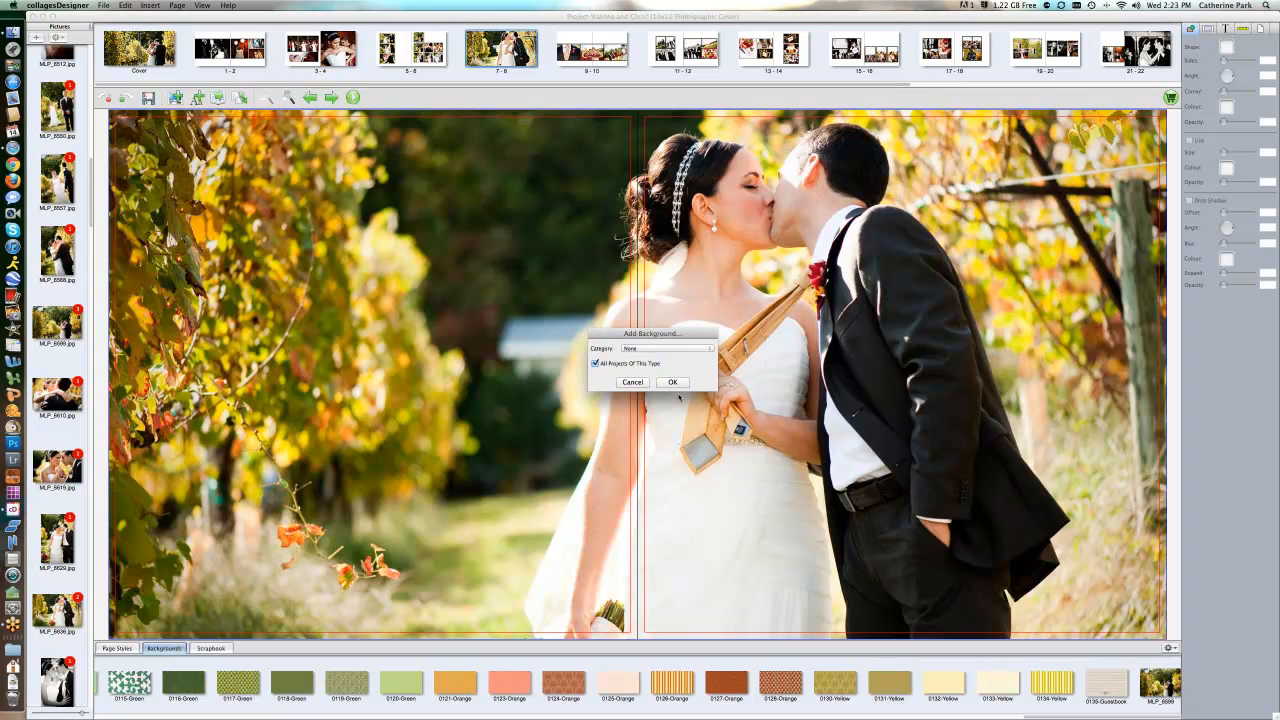
click(678, 383)
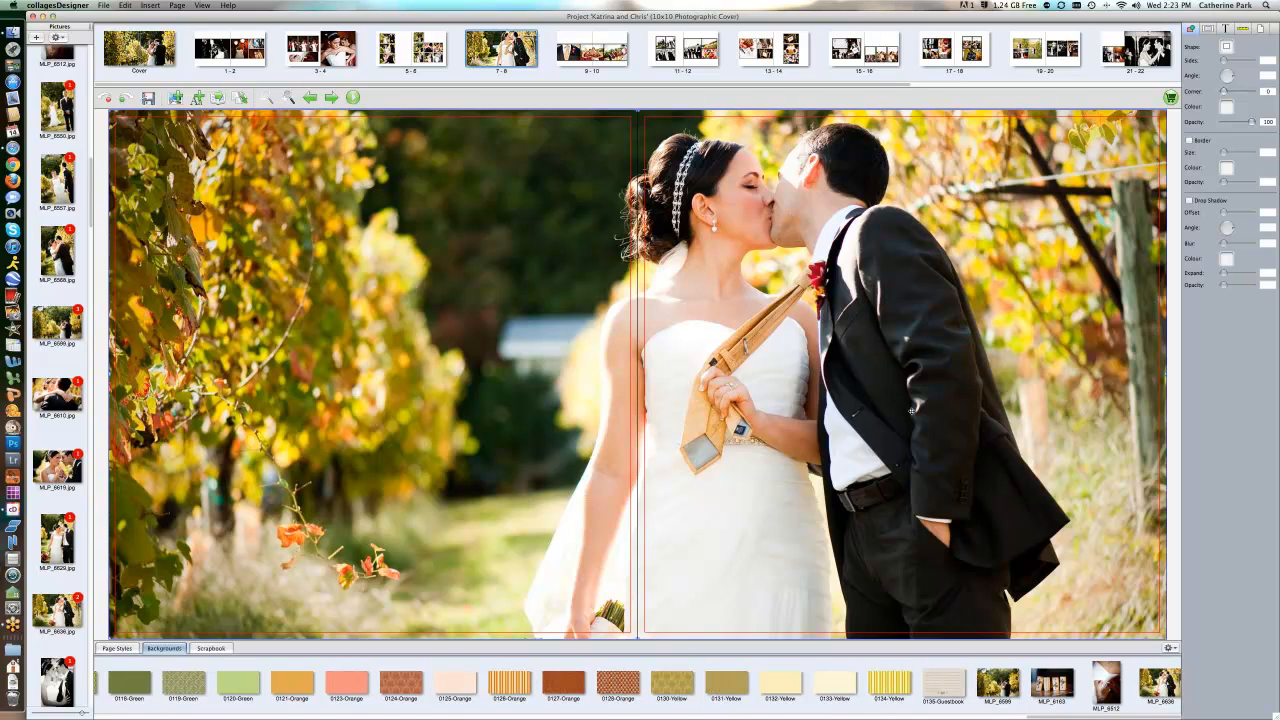
Delete the full-spread picture on spread 7-8 and set the MLP_6636 background across both pages
key(Delete)
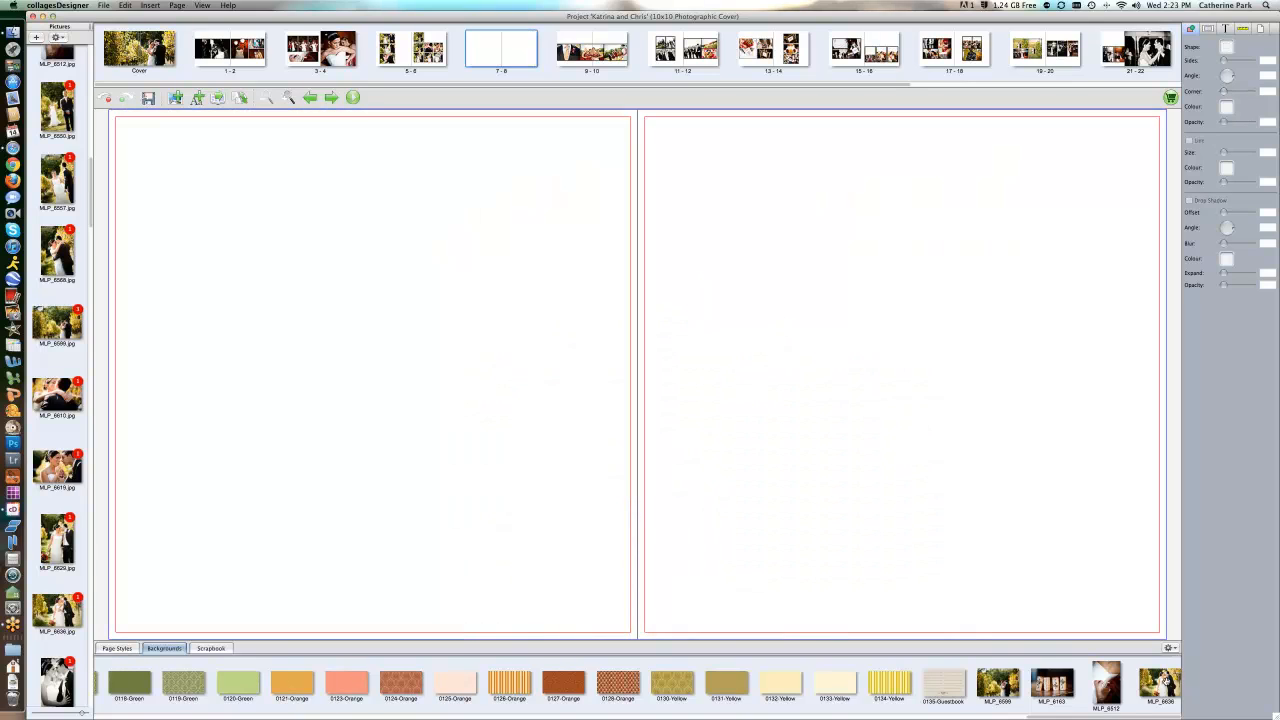
drag(1163, 680, 638, 384)
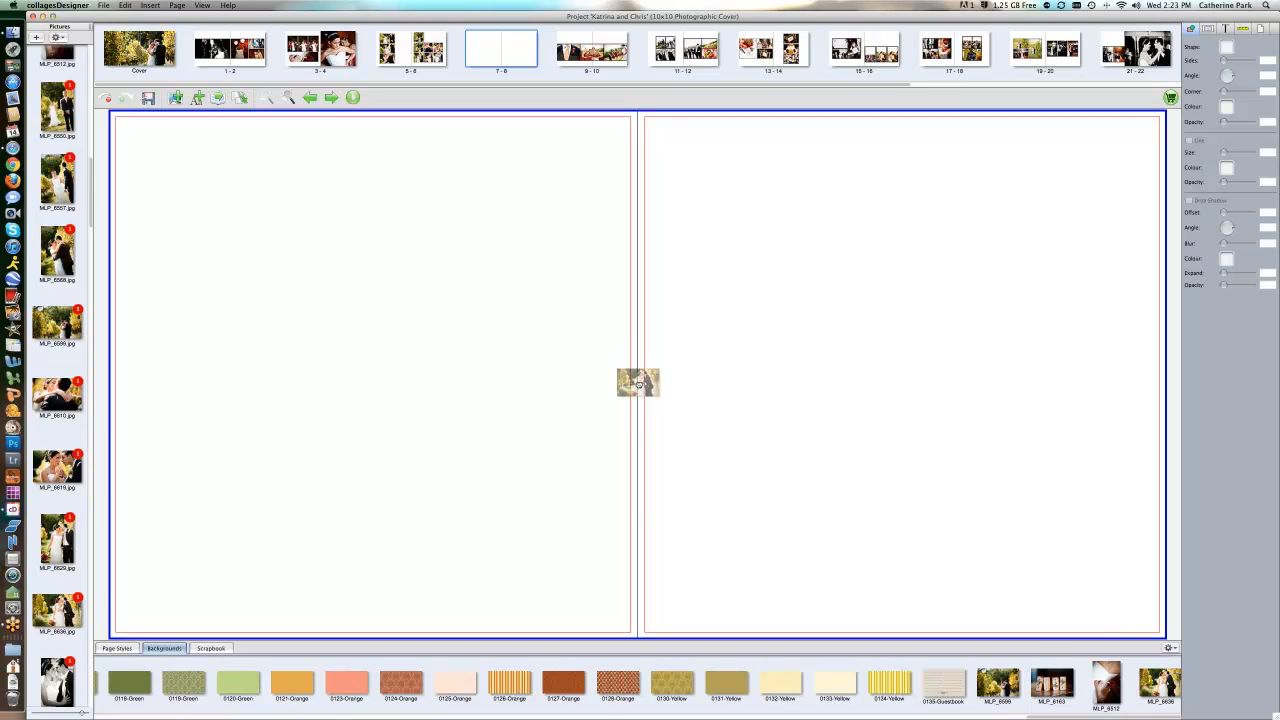
drag(638, 384, 641, 340)
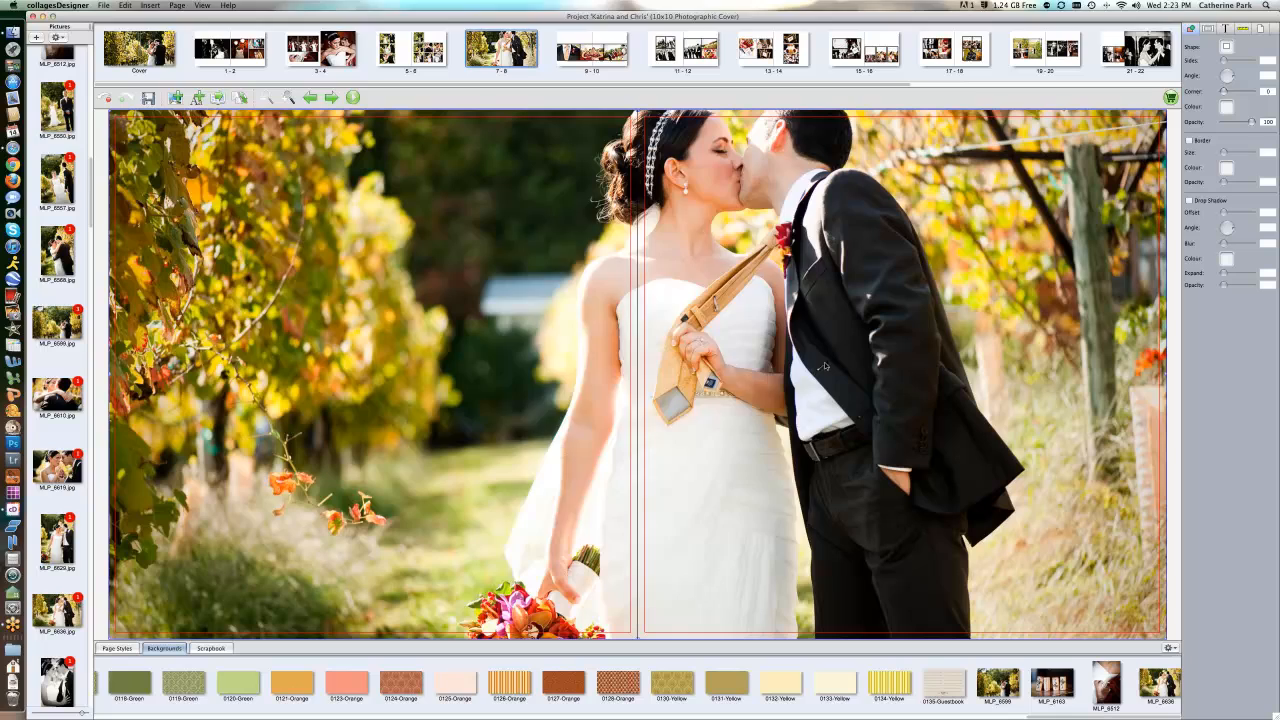
Crop the background photo tighter and higher around the couple, and lower its opacity to 78
double_click(825, 366)
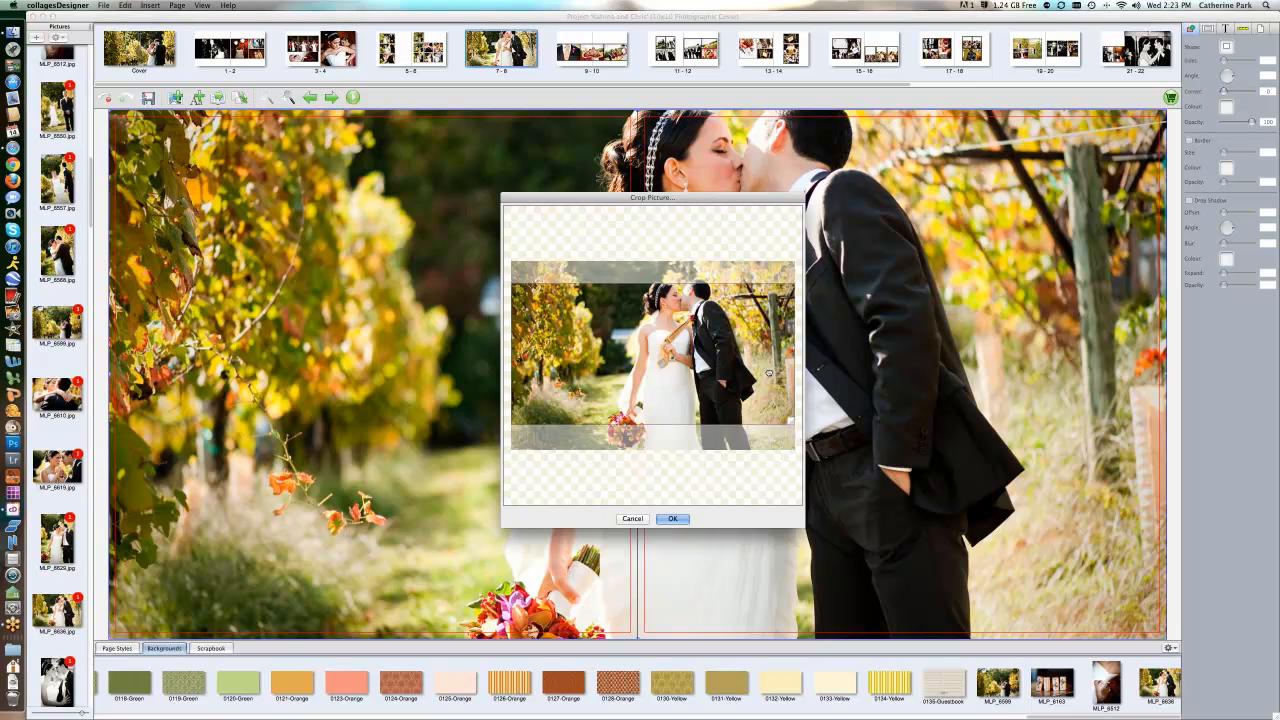
drag(770, 377, 770, 362)
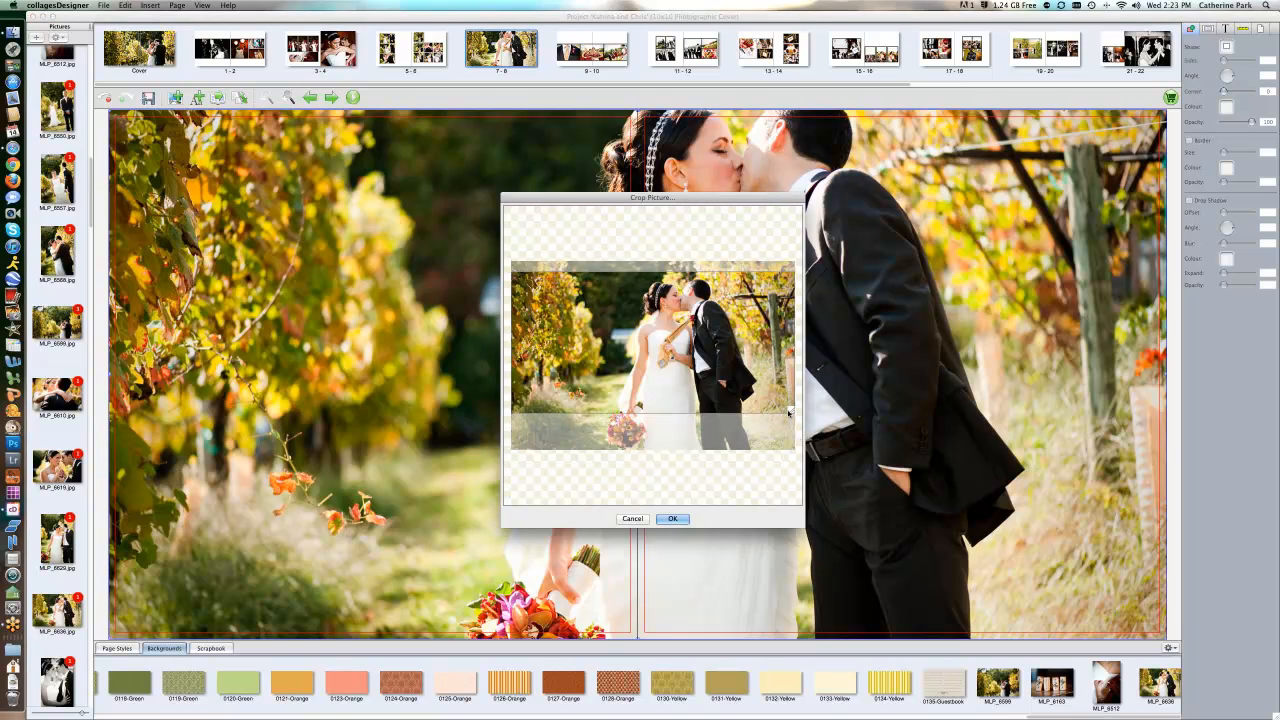
drag(786, 410, 768, 404)
drag(671, 361, 672, 365)
click(674, 519)
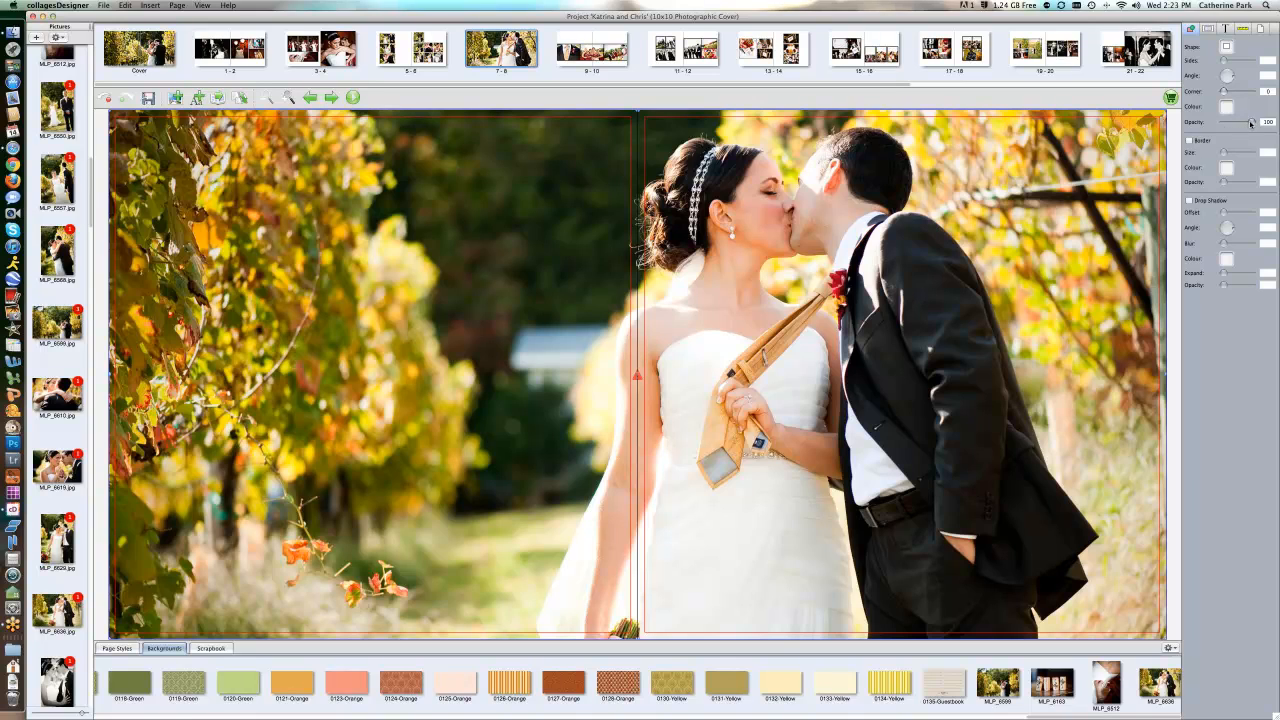
drag(1250, 122, 1243, 122)
Apply the page style with three stacked horizontal frames to the left page of spread 7-8
click(117, 649)
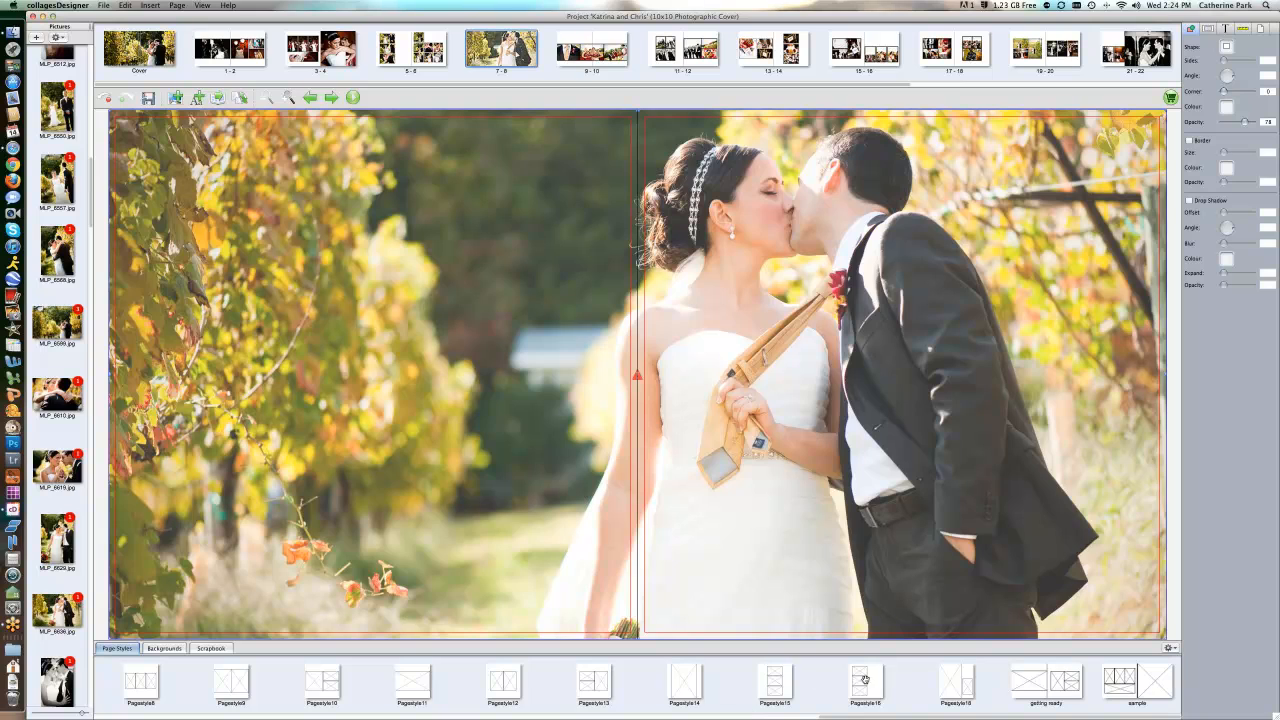
drag(868, 678, 494, 466)
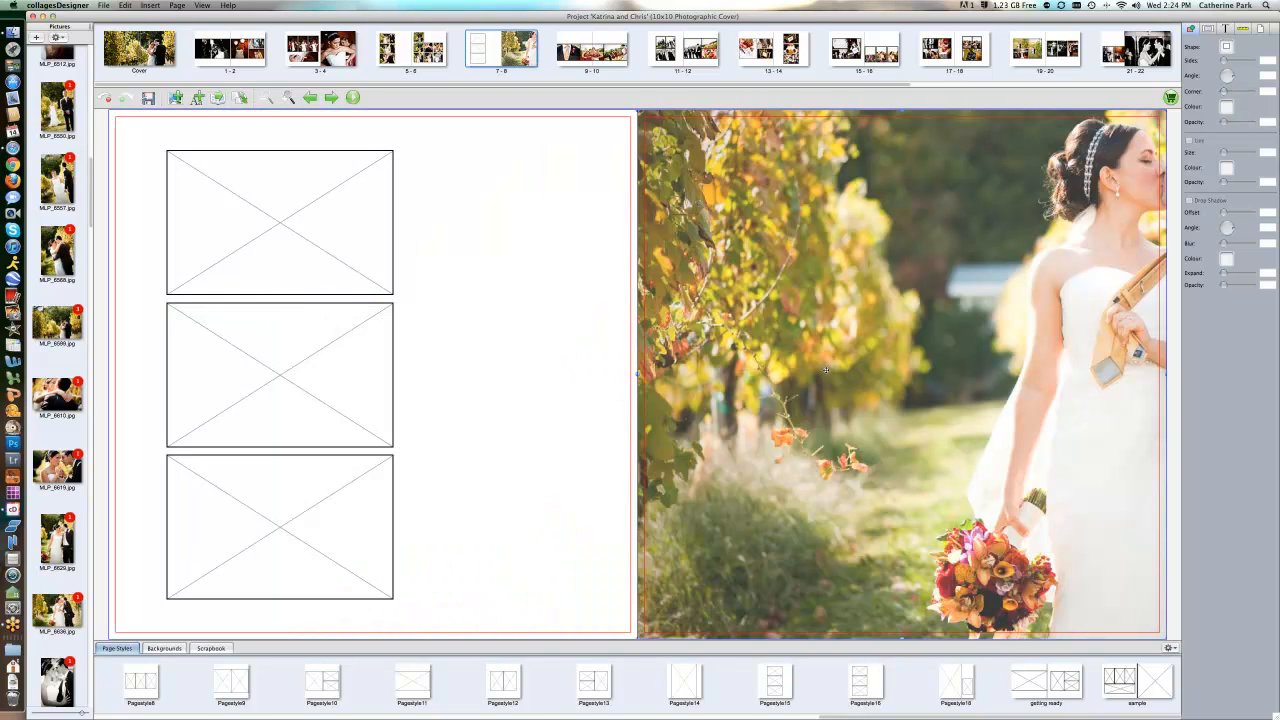
right_click(826, 373)
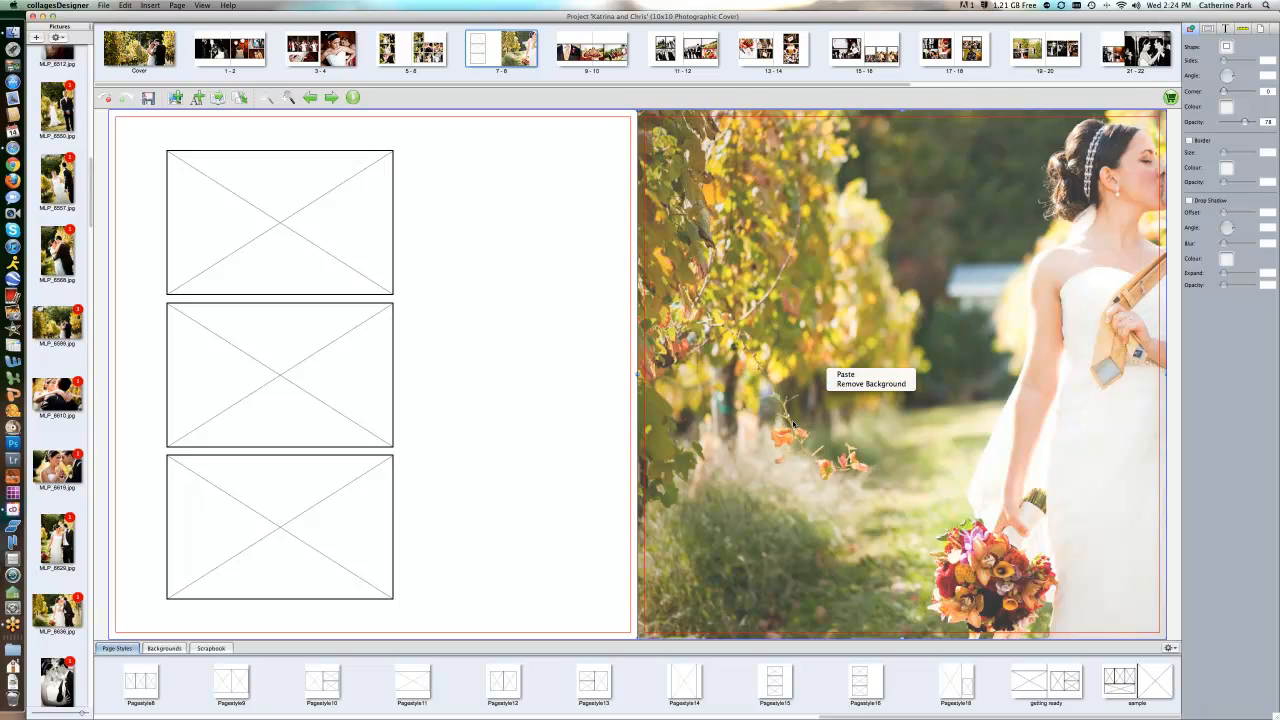
Set the MLP_6636 background across both pages again and crop it higher so the couple's heads are fully included
click(163, 649)
click(164, 649)
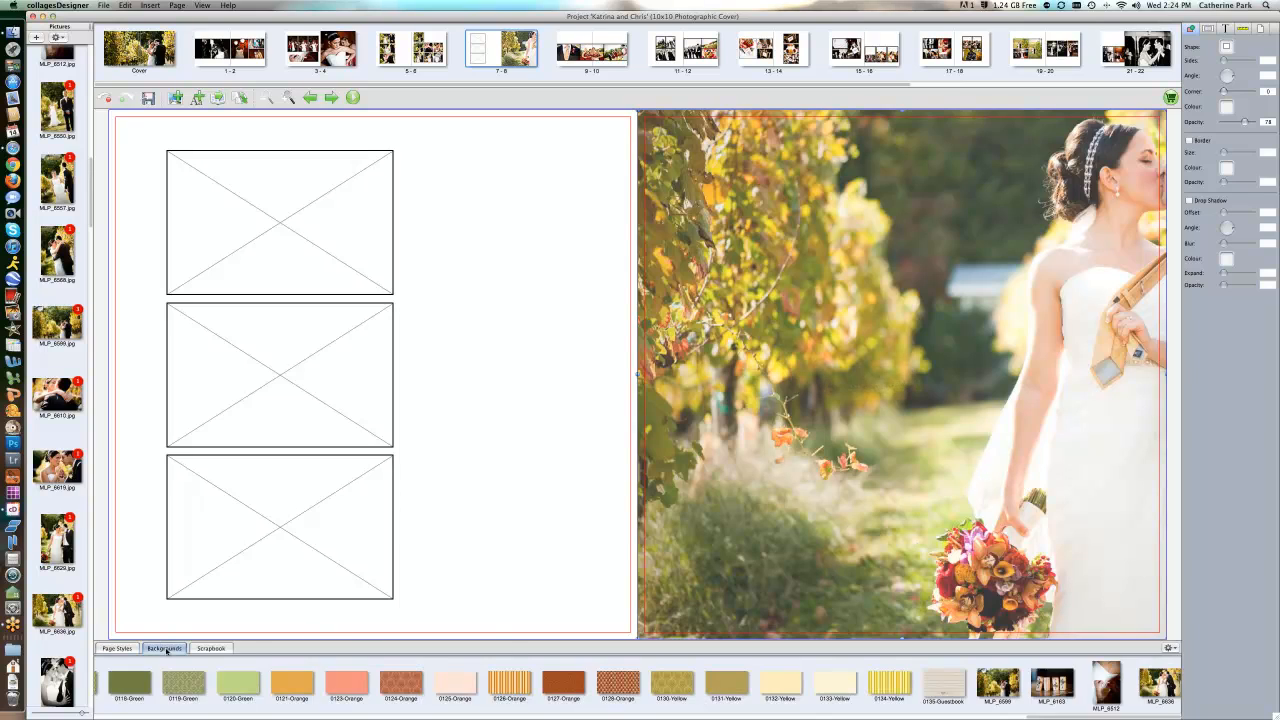
drag(1168, 676, 635, 395)
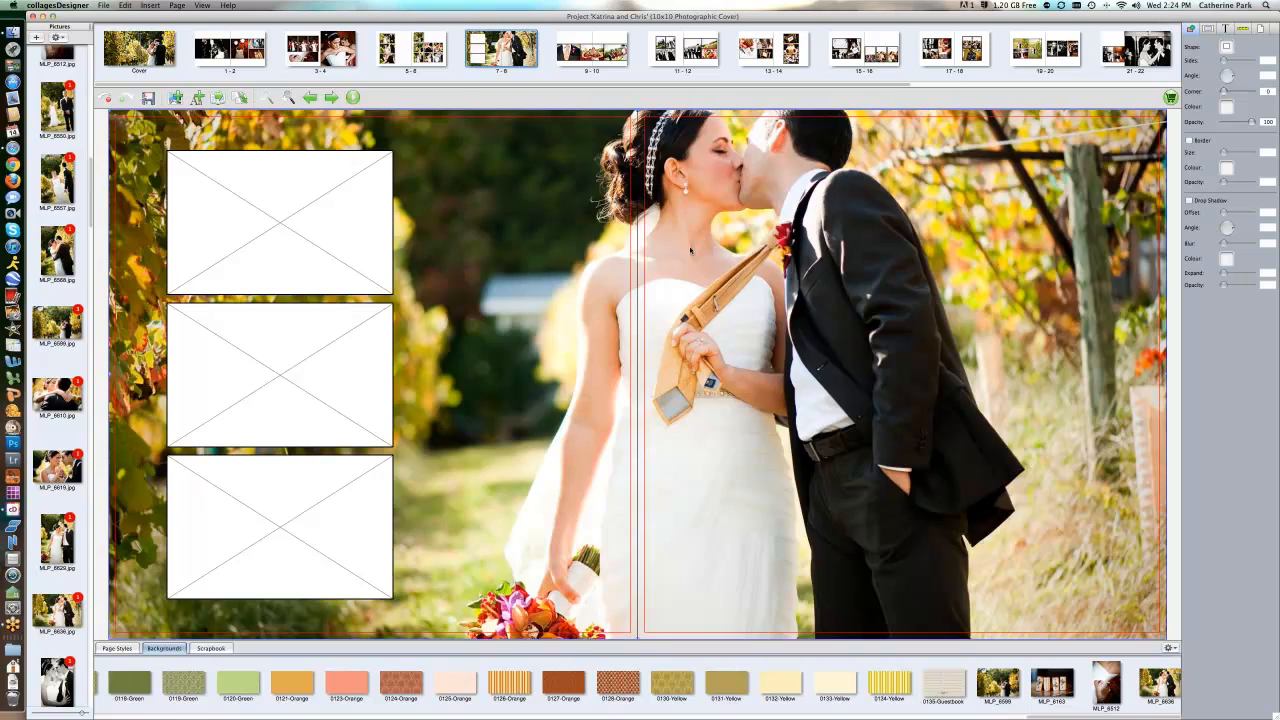
double_click(719, 261)
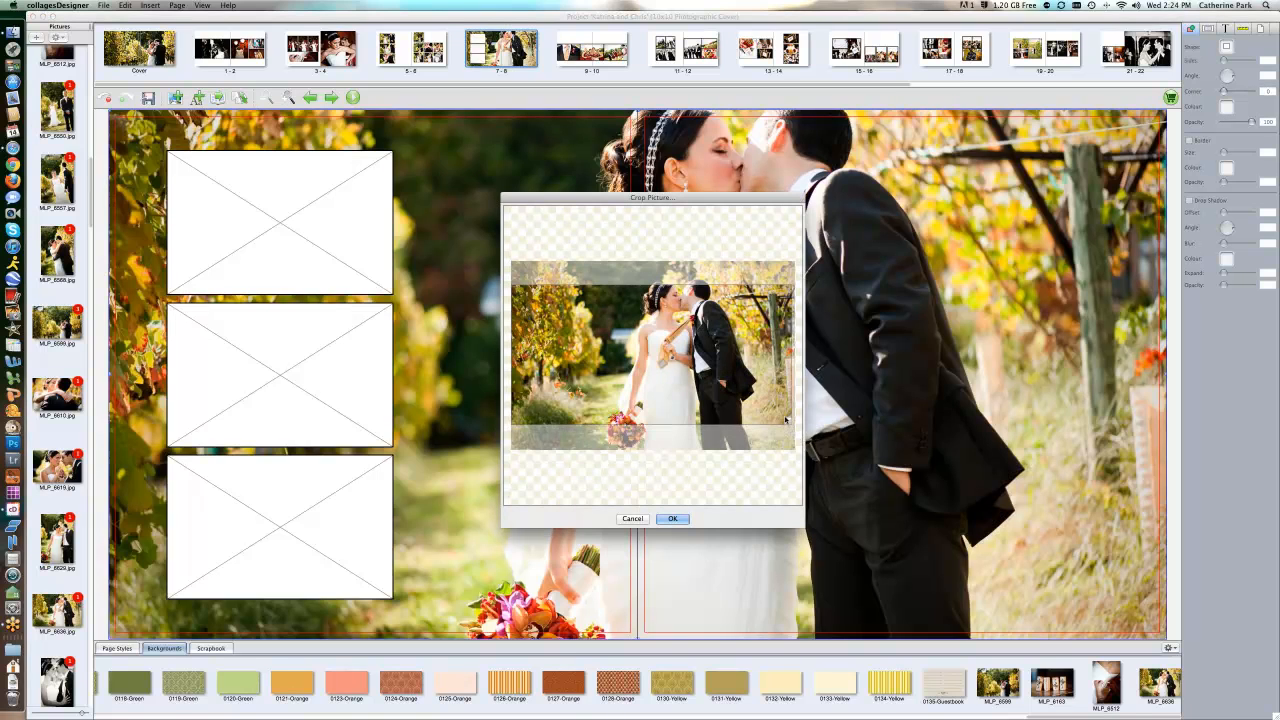
drag(704, 369, 704, 347)
click(673, 518)
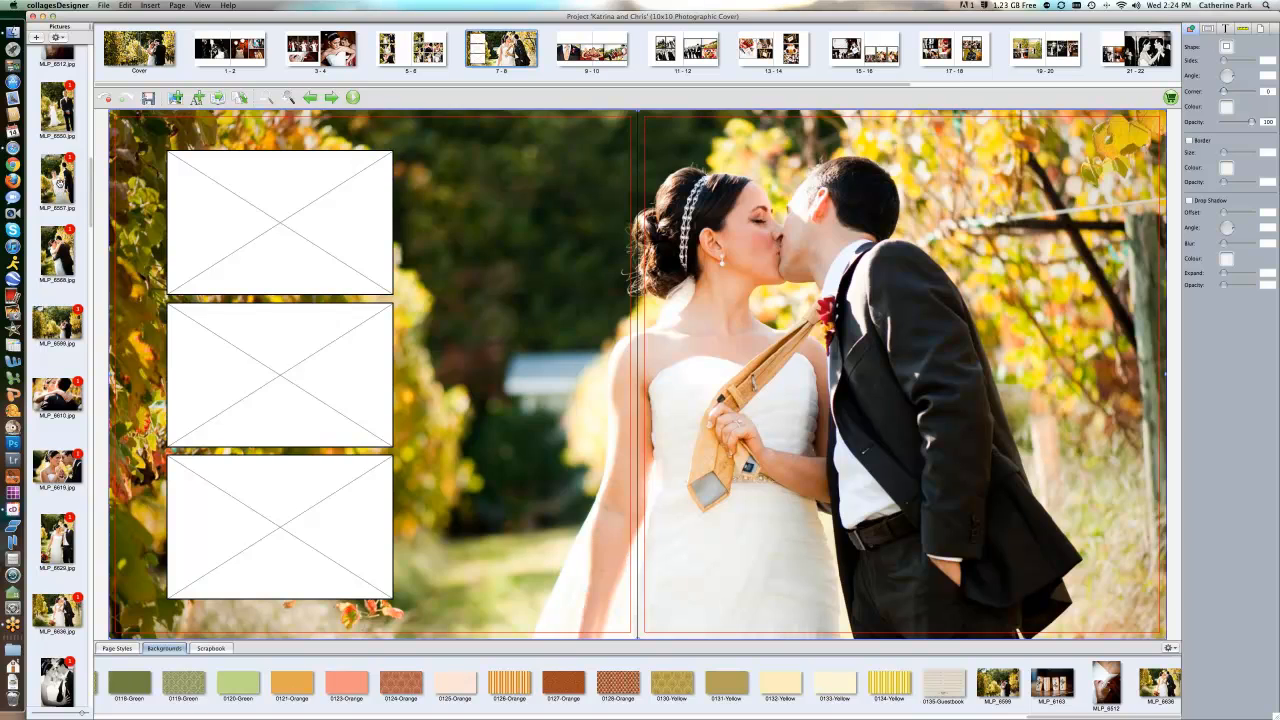
Fill the three frames with MLP_6557 at the top, MLP_6619 in the middle and MLP_6599 below, and set the background's opacity to 78
drag(58, 190, 237, 200)
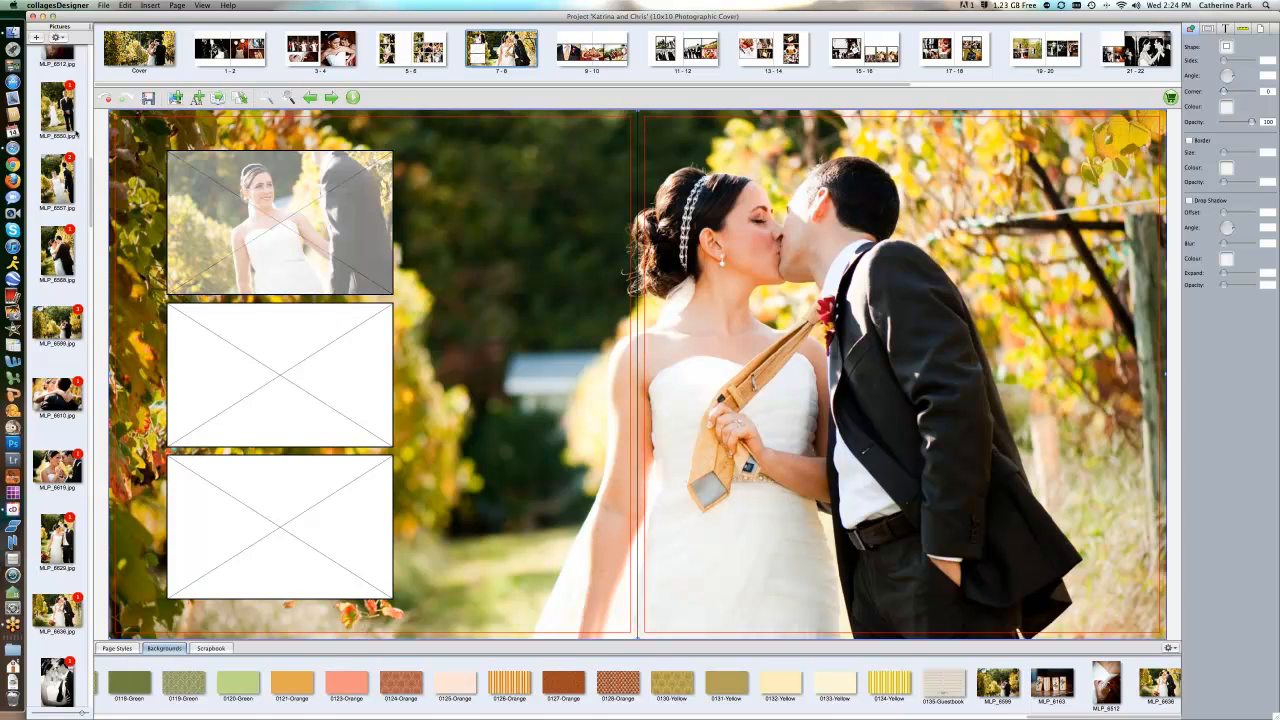
drag(68, 322, 214, 460)
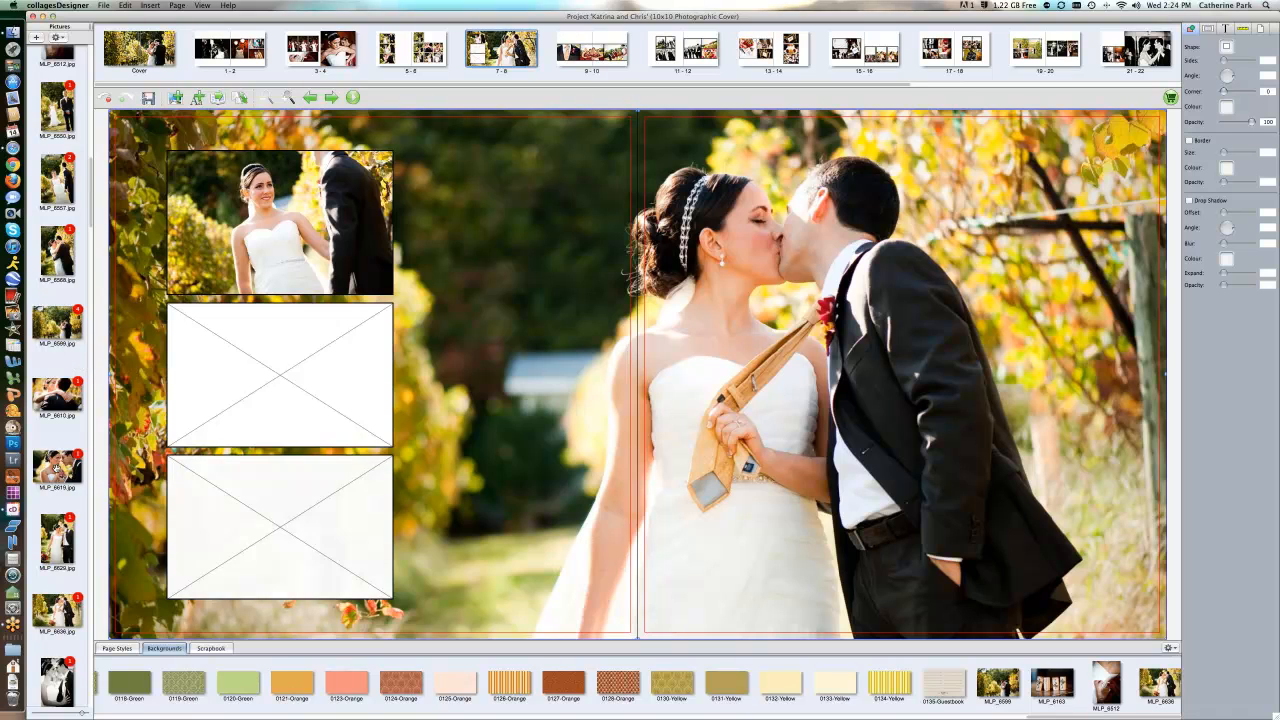
drag(58, 467, 240, 378)
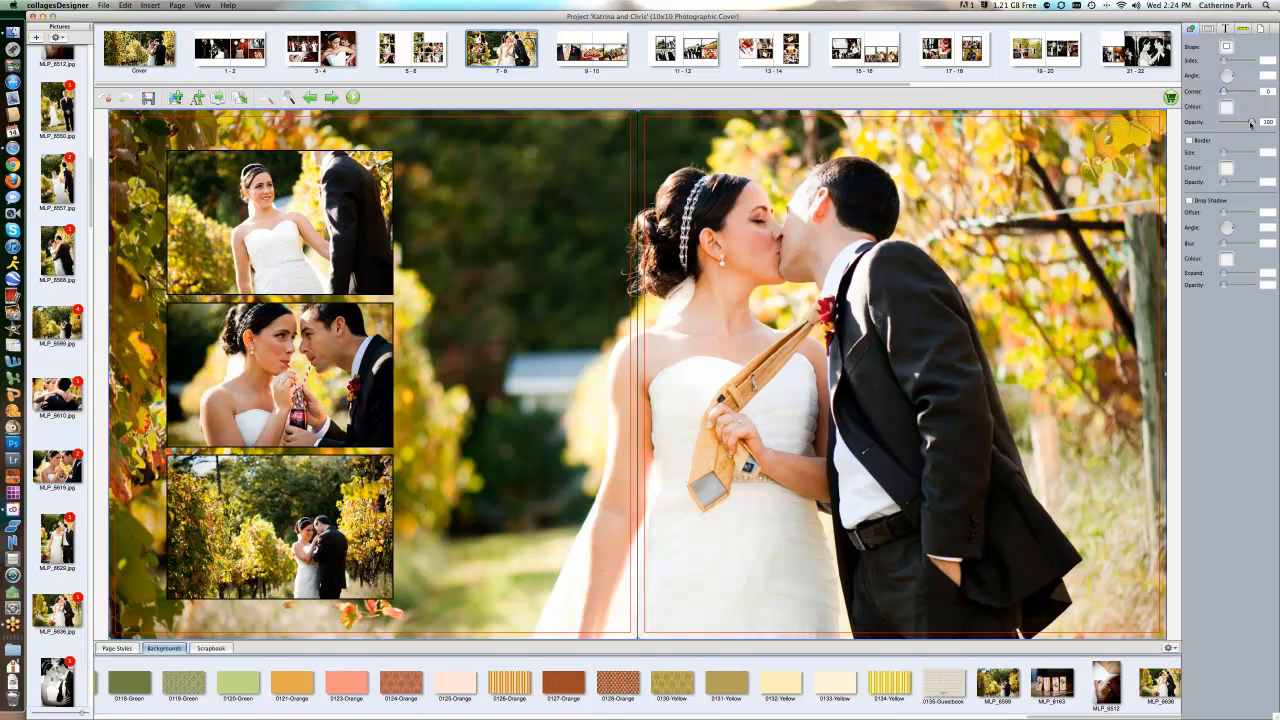
drag(1250, 122, 1245, 122)
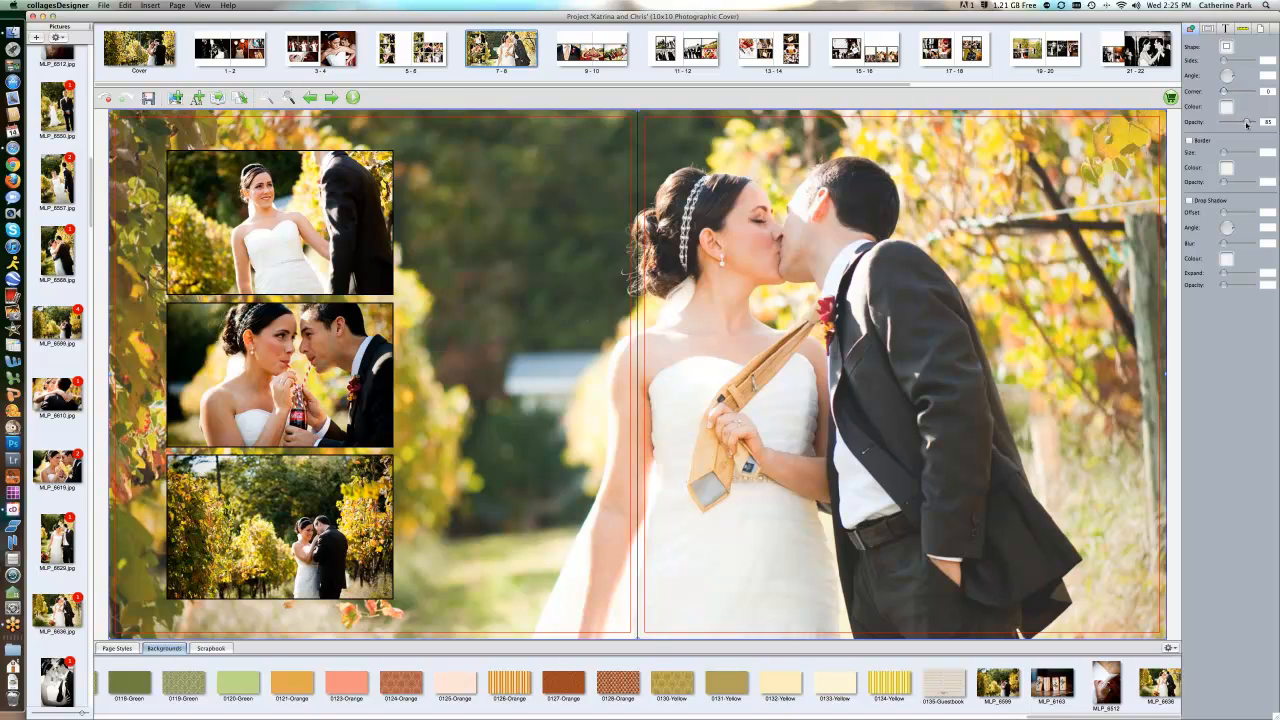
drag(1246, 123, 1245, 123)
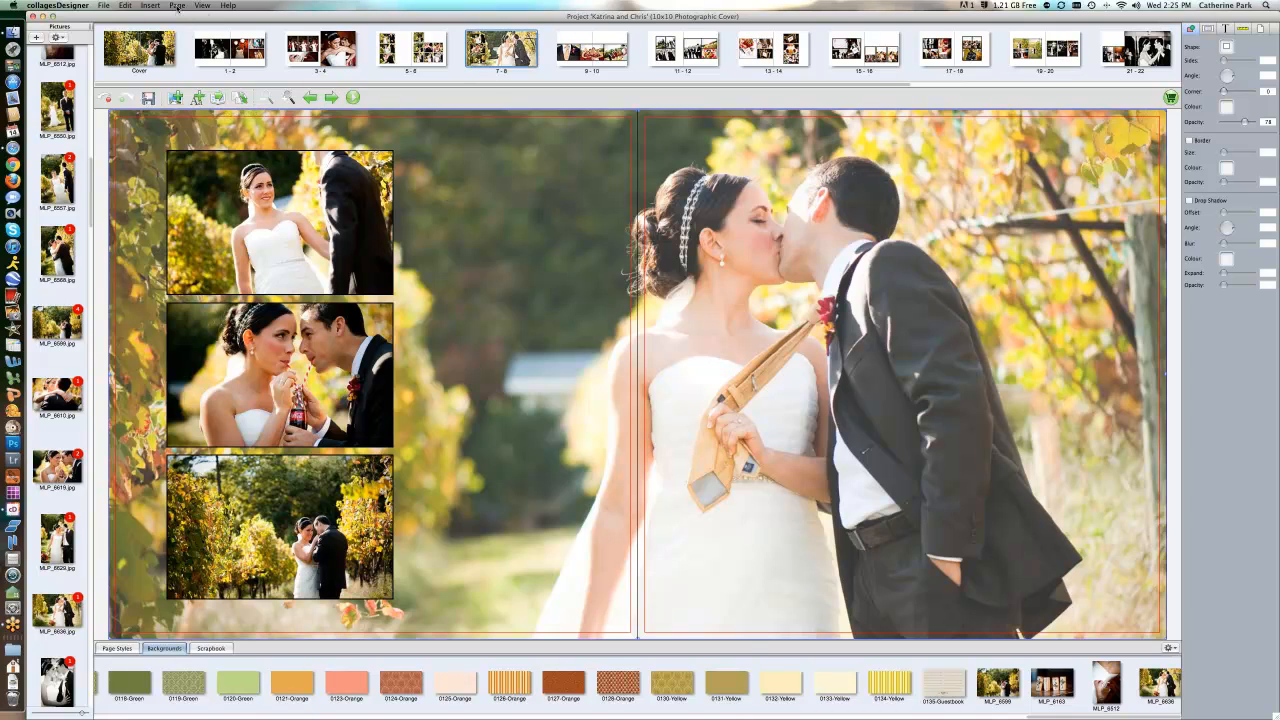
Rearrange the album pages by moving spread 5-6 to just after spread 9-10
click(178, 6)
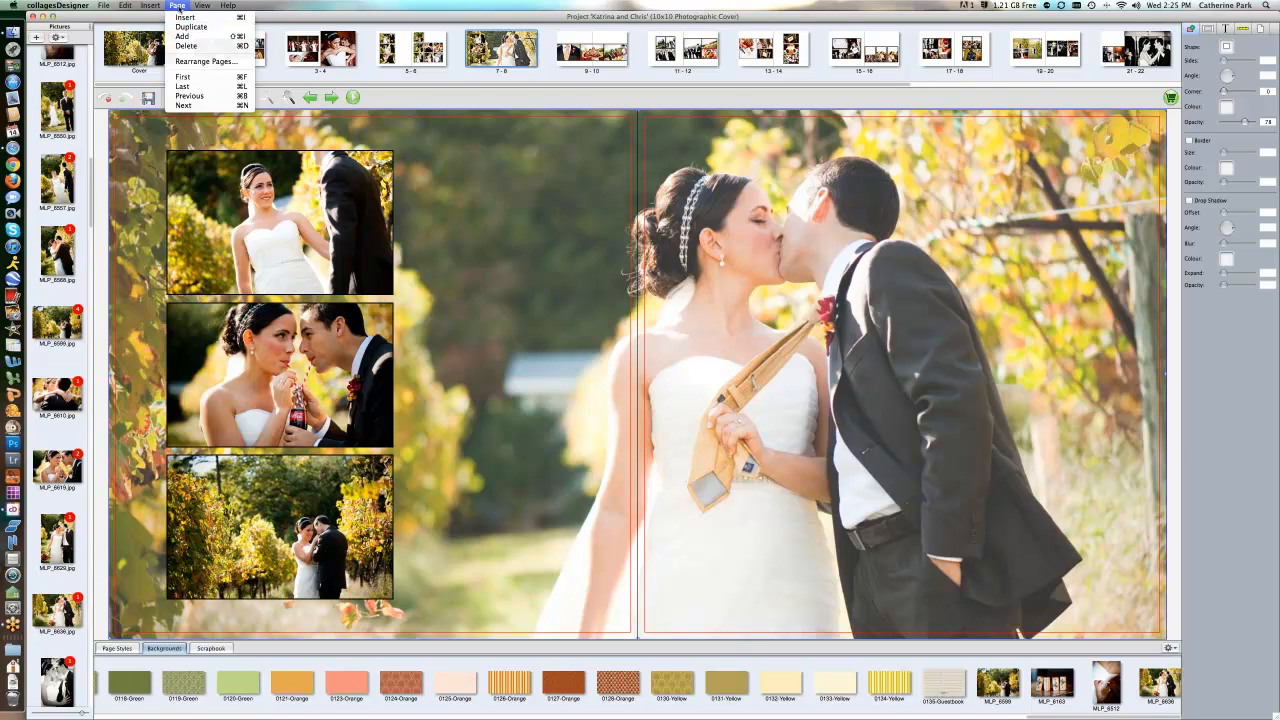
click(195, 63)
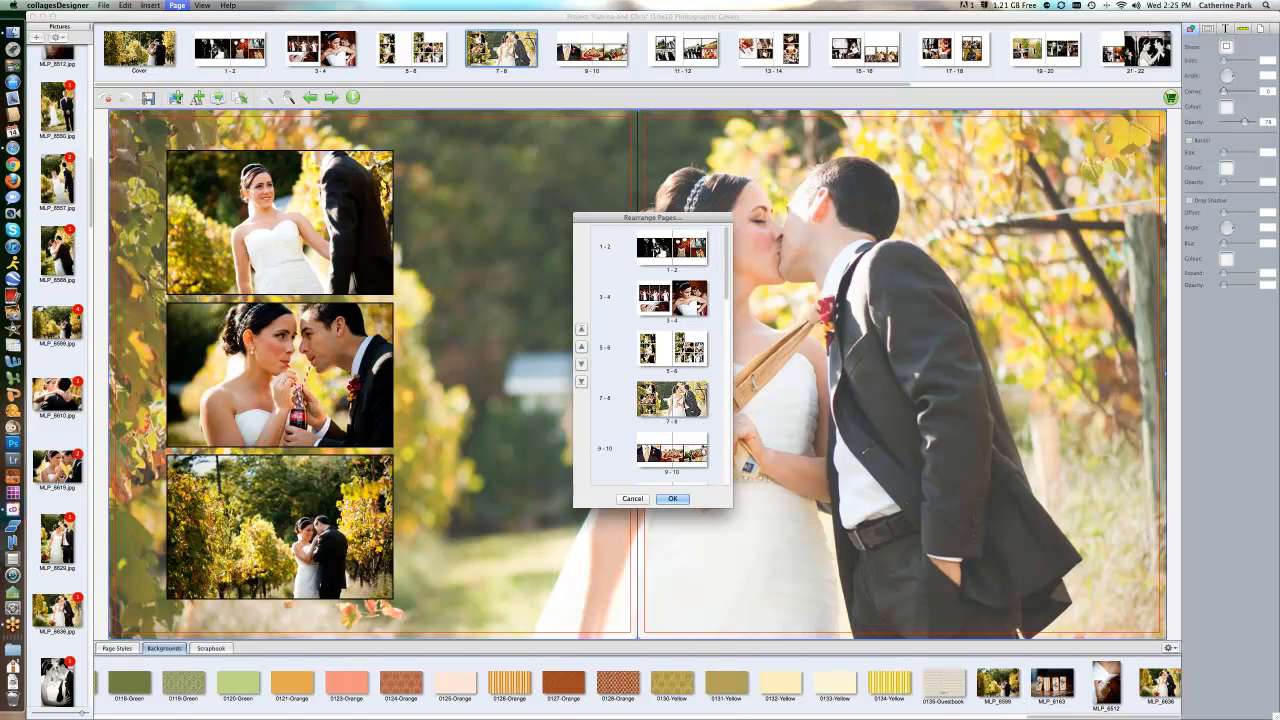
drag(695, 347, 692, 416)
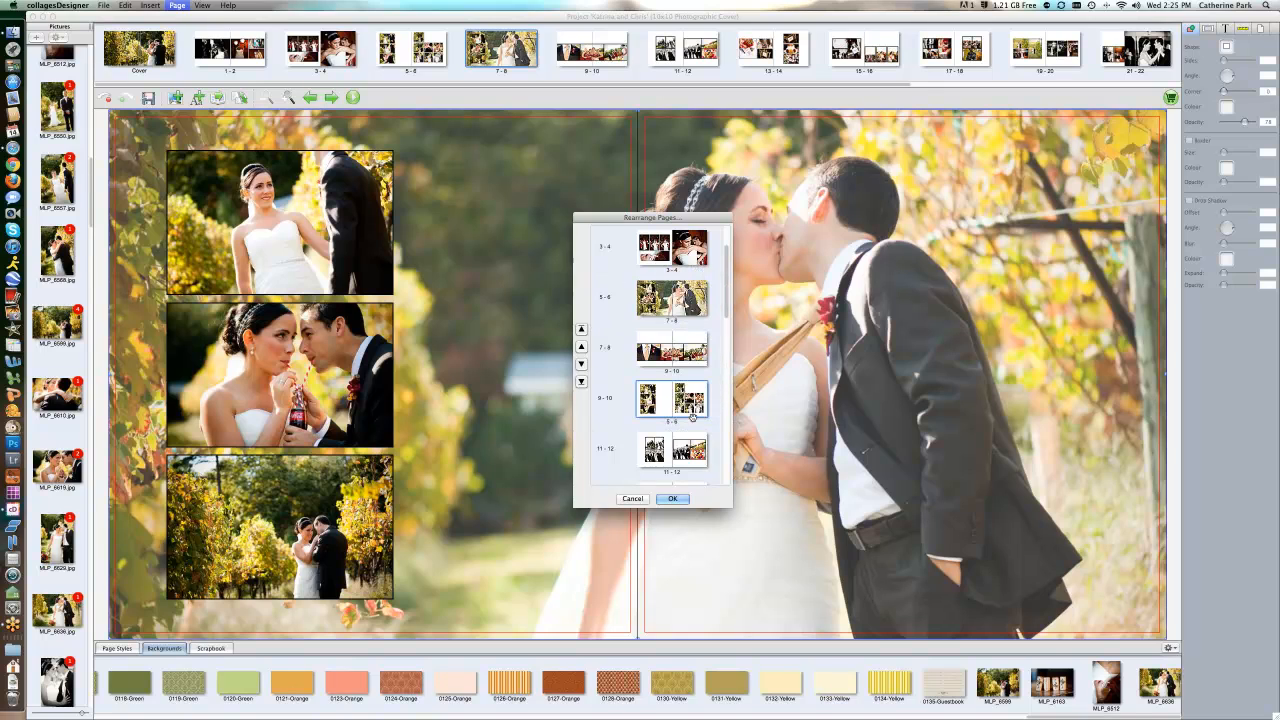
click(673, 499)
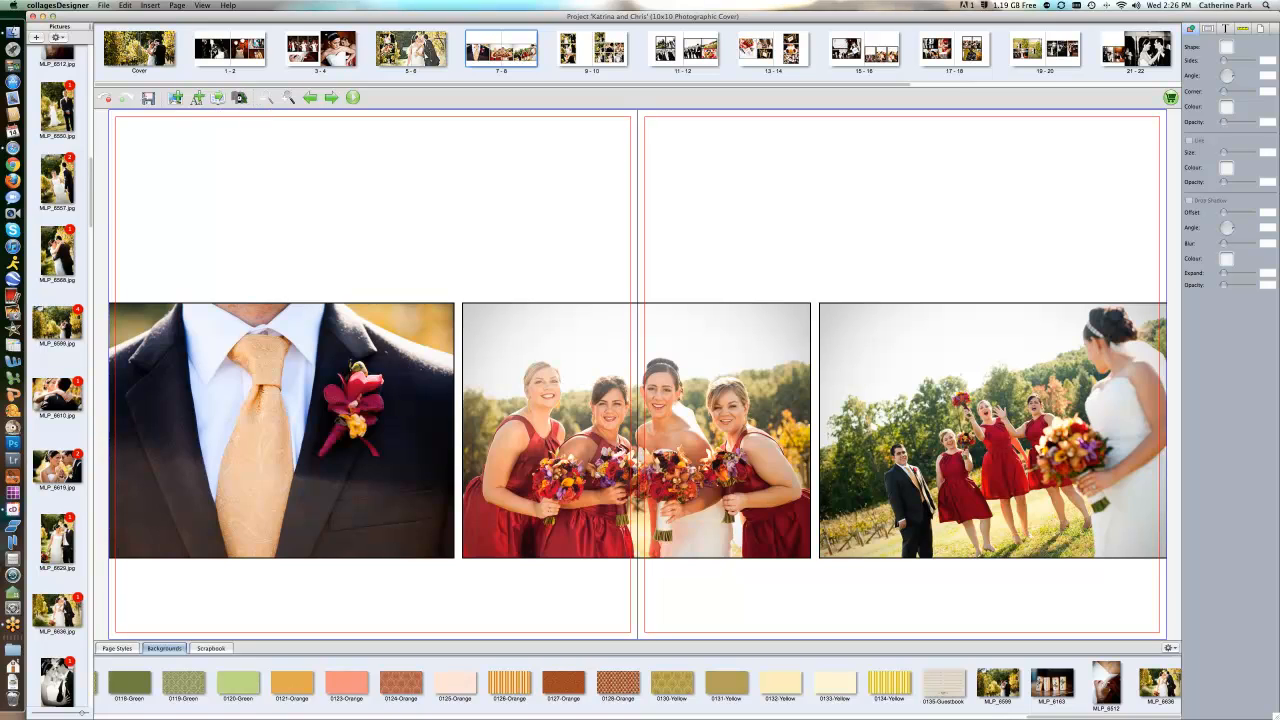
Change the album product to the 12x12 Photographic Cover
click(241, 98)
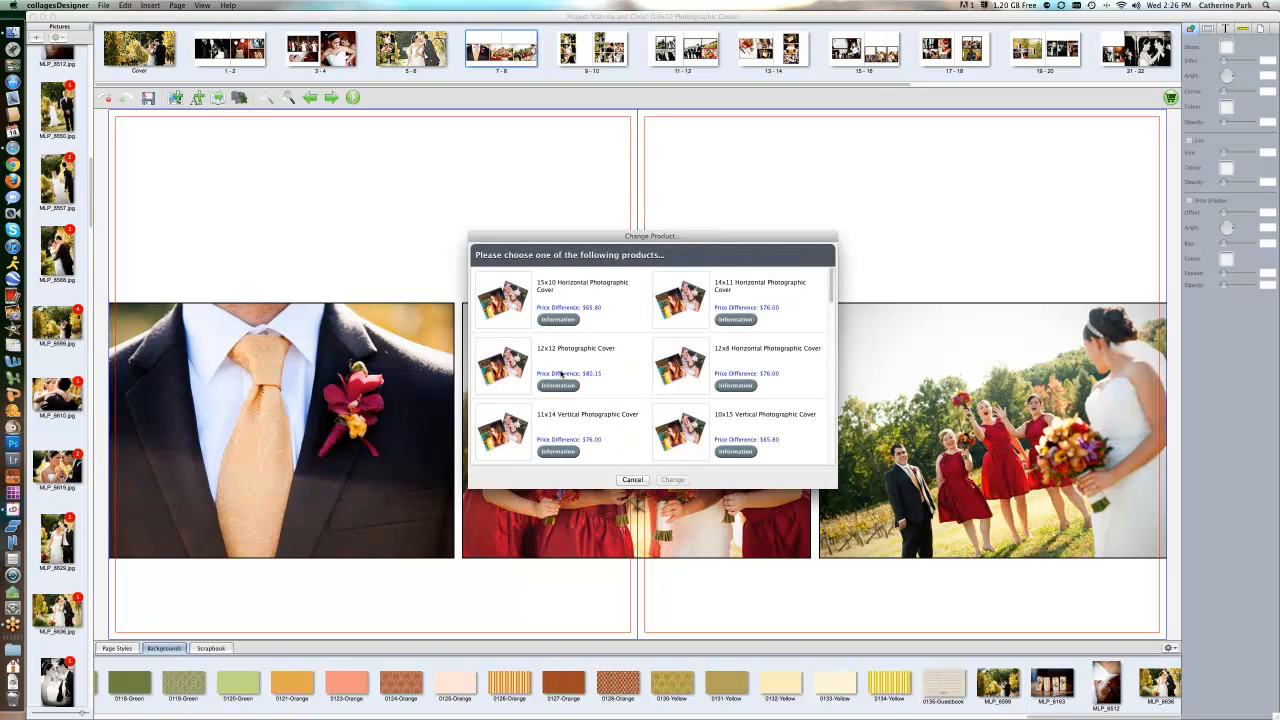
click(519, 357)
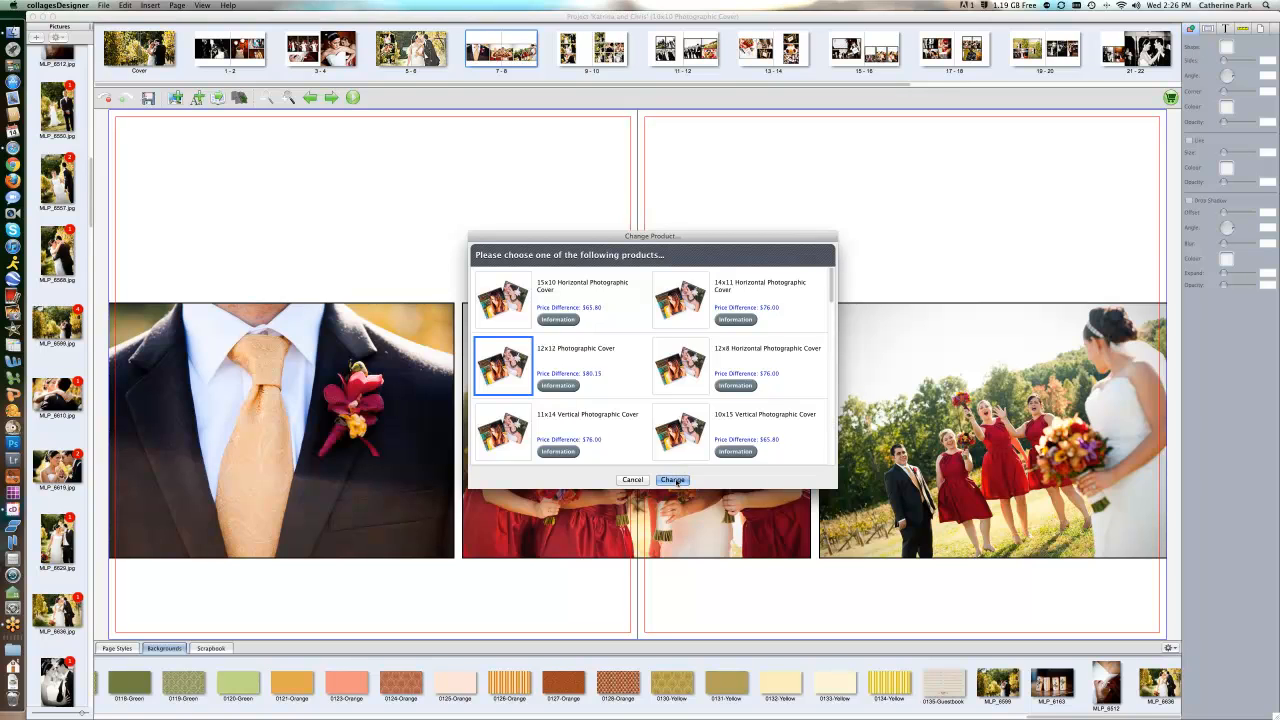
click(674, 480)
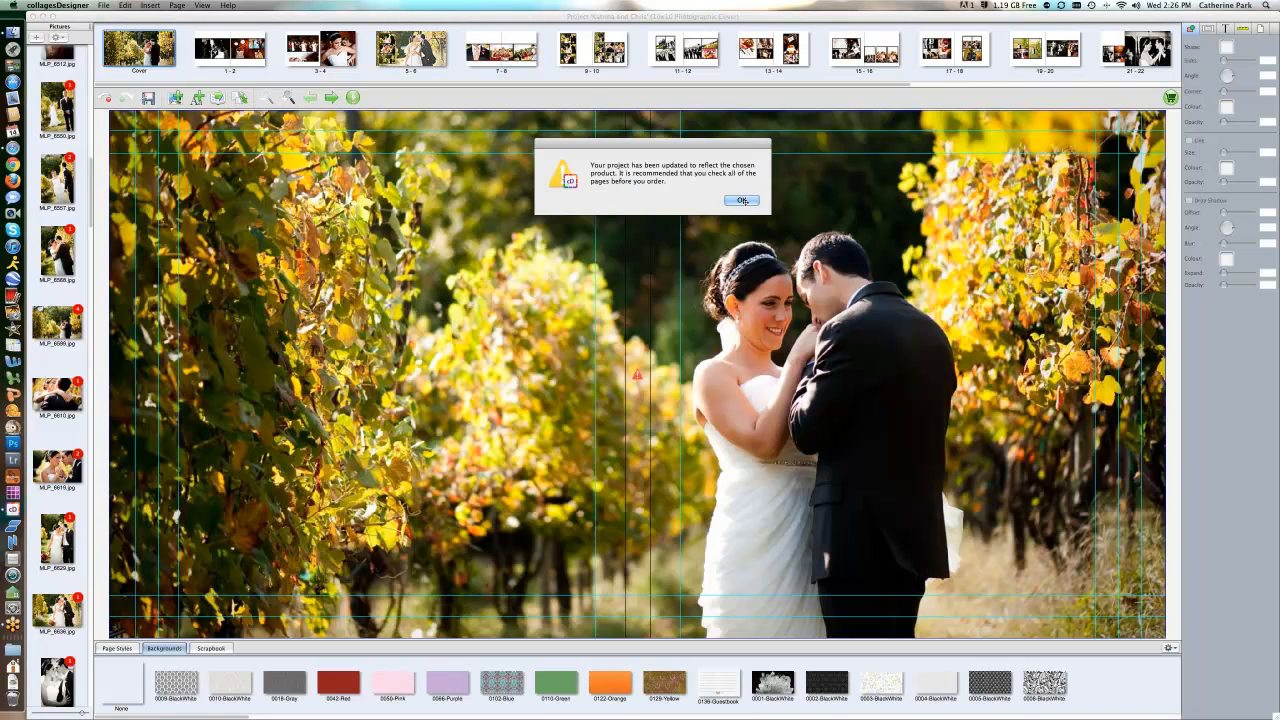
click(730, 201)
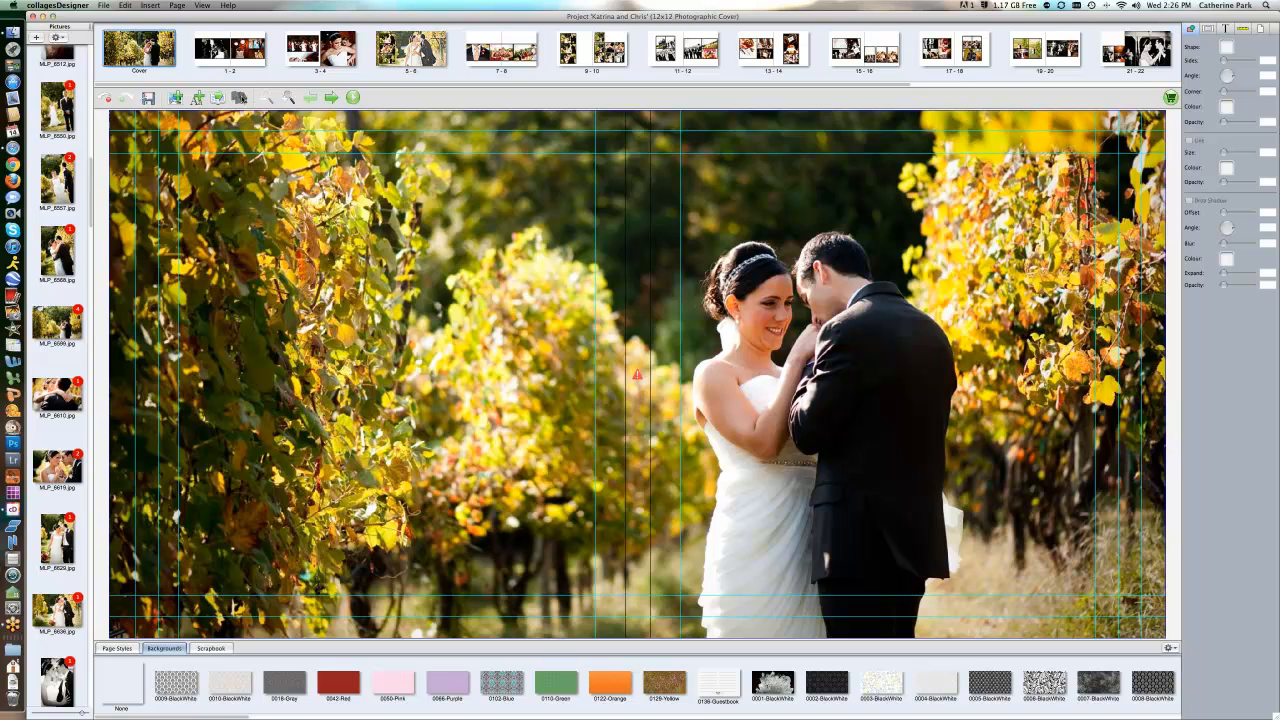
Change the album product to the 15x10 Horizontal Photographic Cover
click(239, 97)
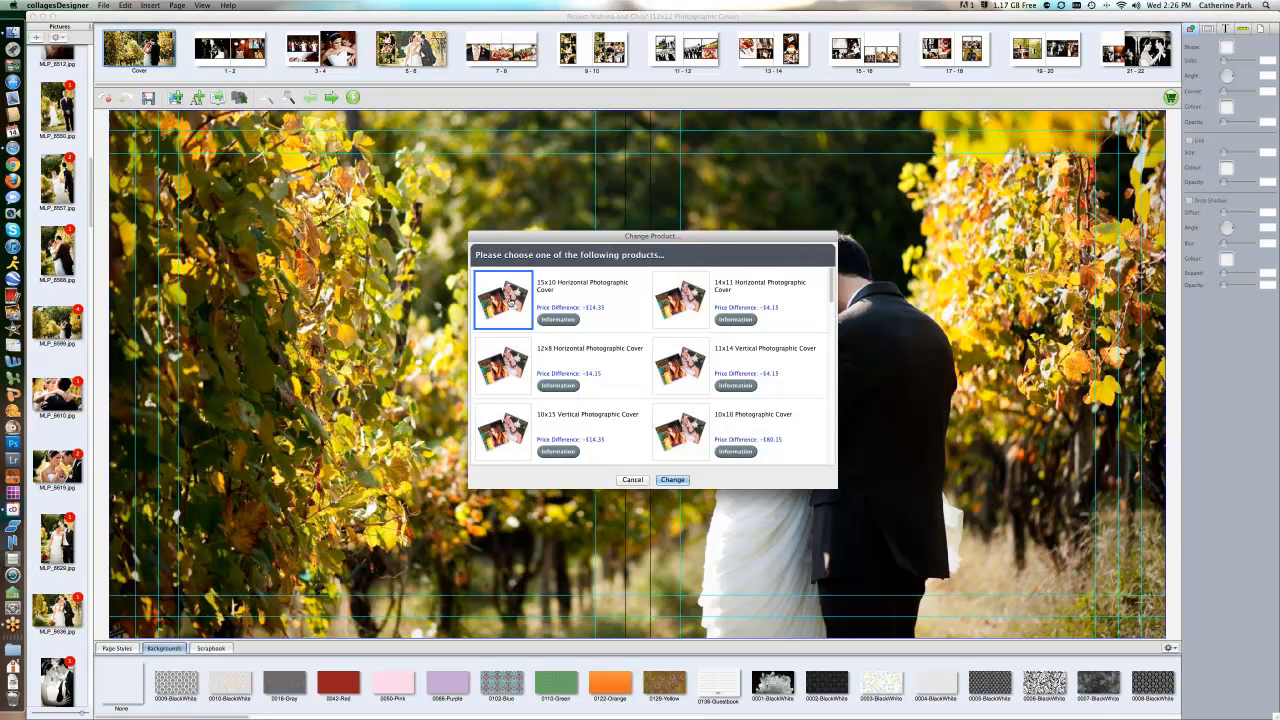
click(672, 480)
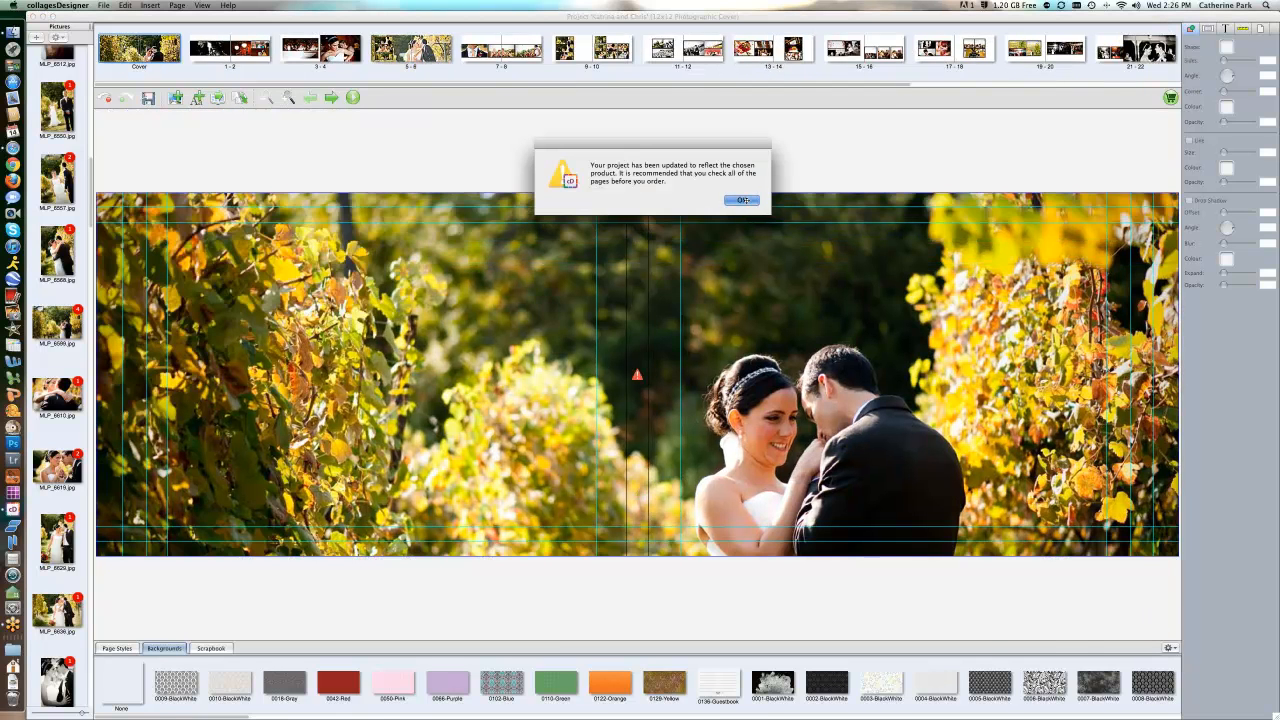
click(741, 201)
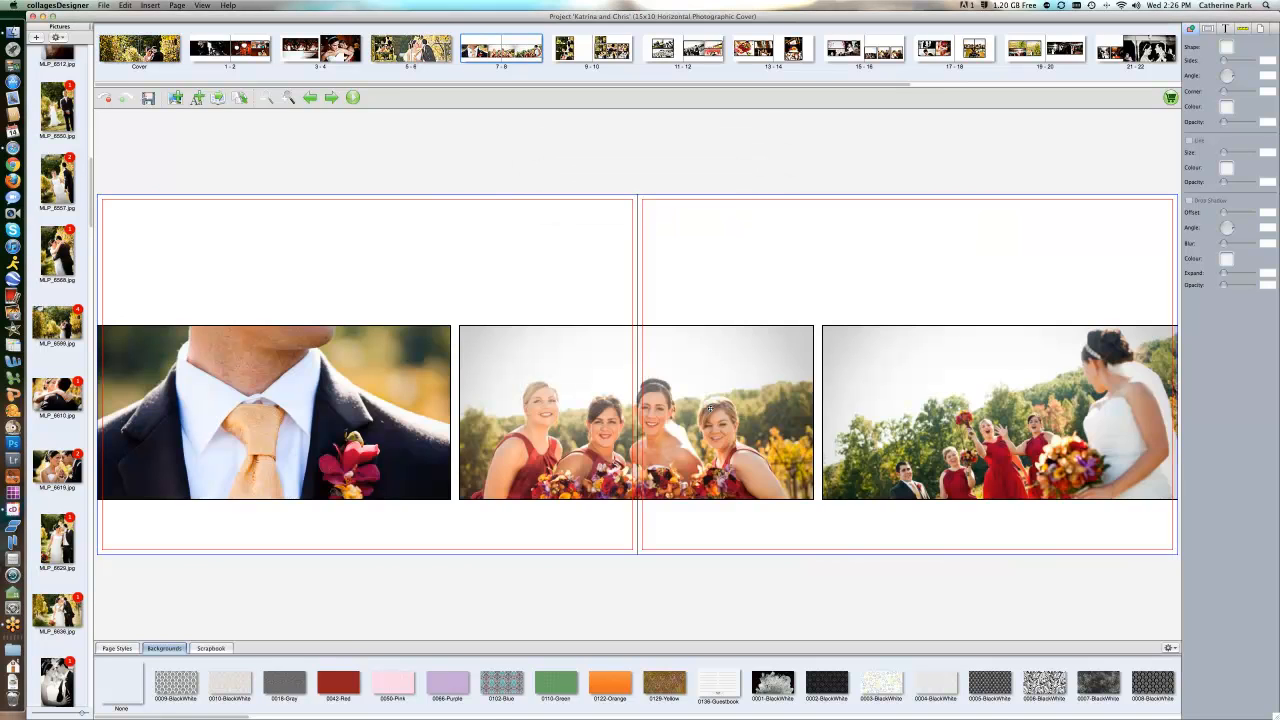
Recrop the middle bridesmaids photo on spread 7-8 lower so the bouquets are fully included
click(712, 415)
double_click(722, 429)
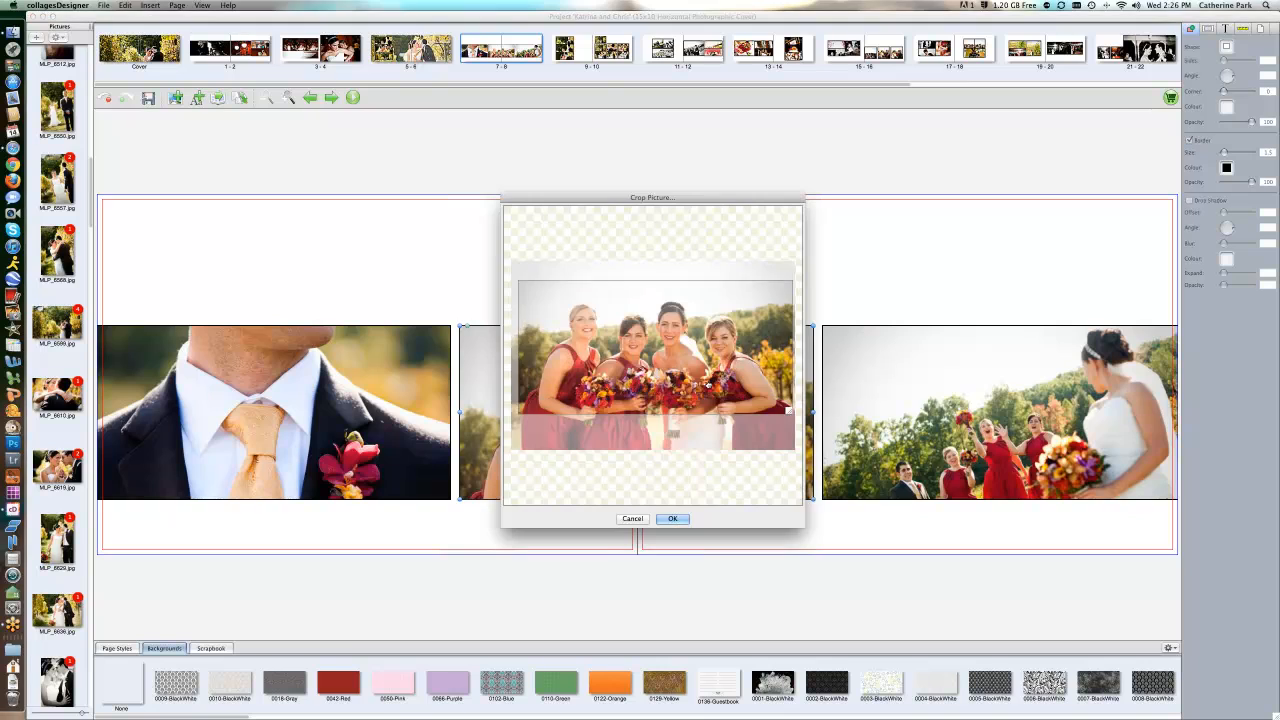
click(686, 519)
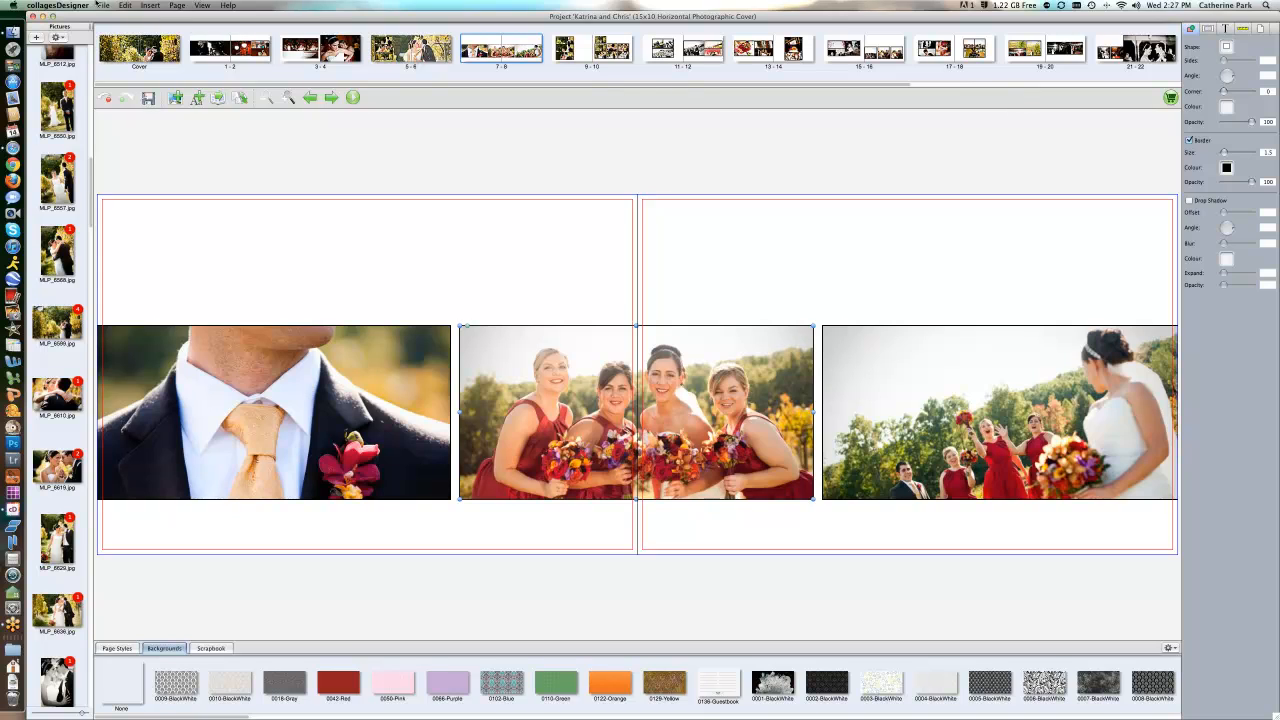
Create JPEG proofs of all album pages in a proofs folder on the Desktop, accepting the low-quality picture warnings
click(104, 6)
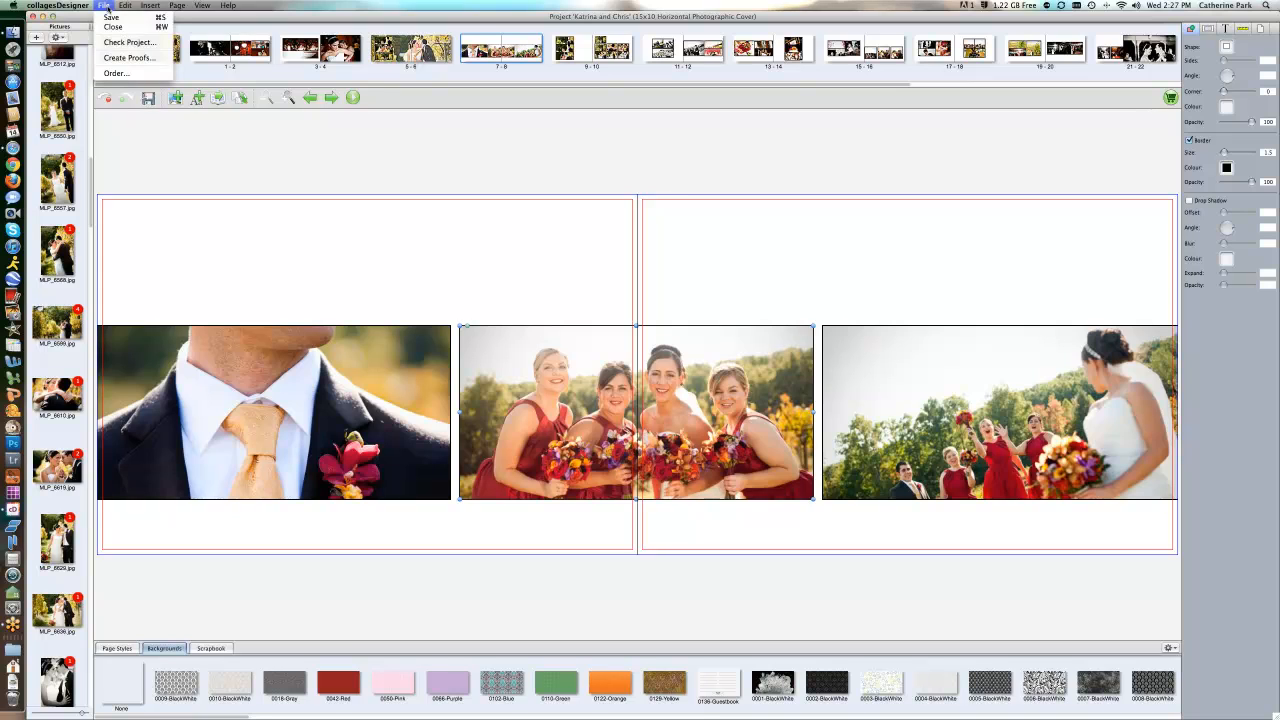
click(116, 58)
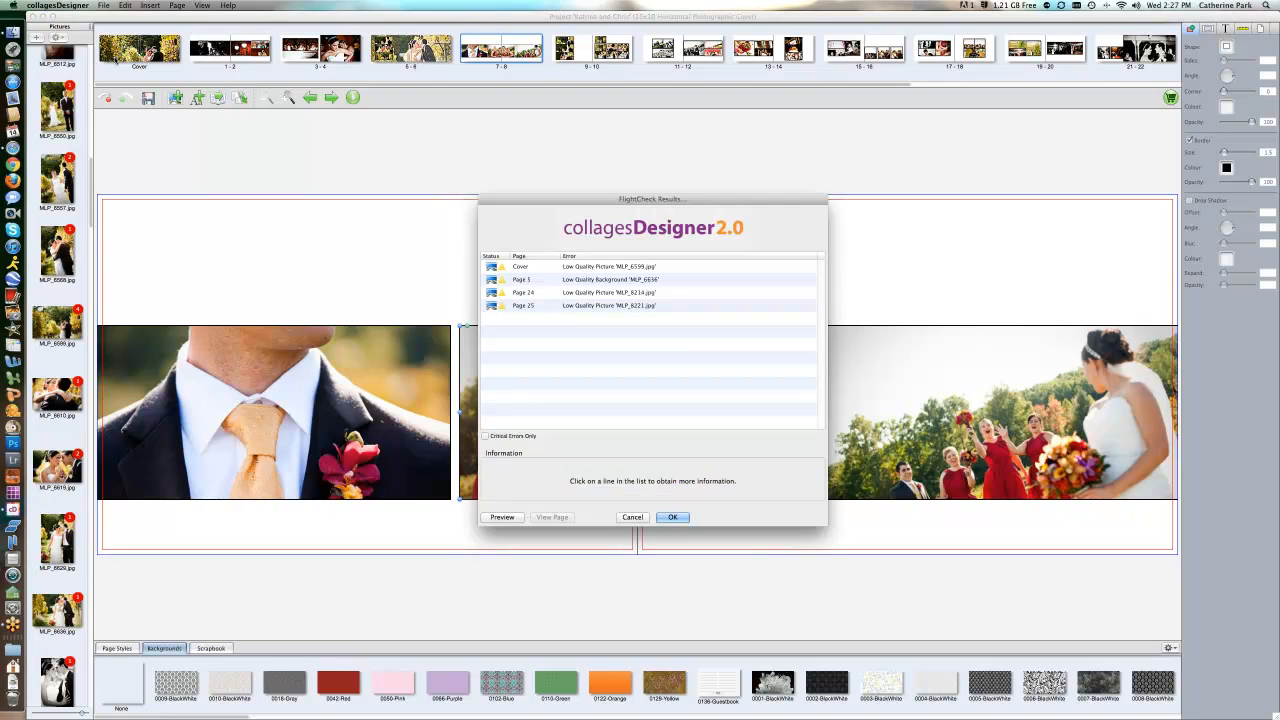
click(673, 518)
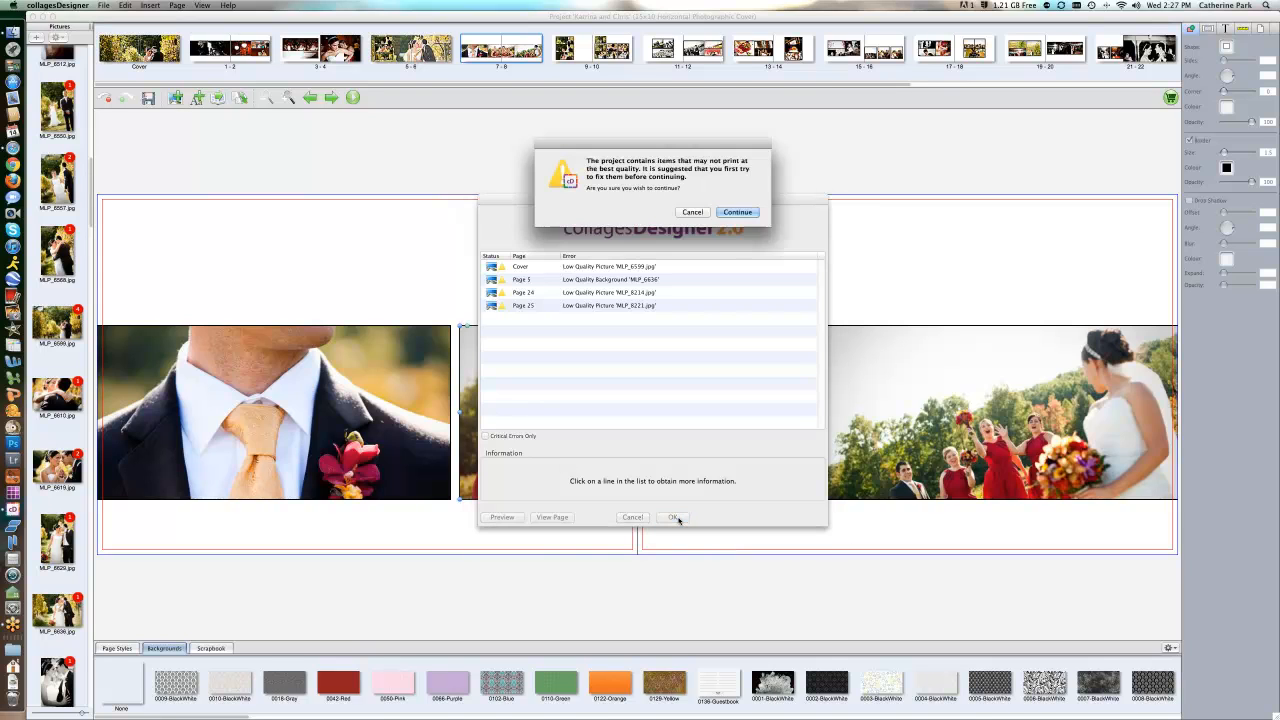
click(737, 212)
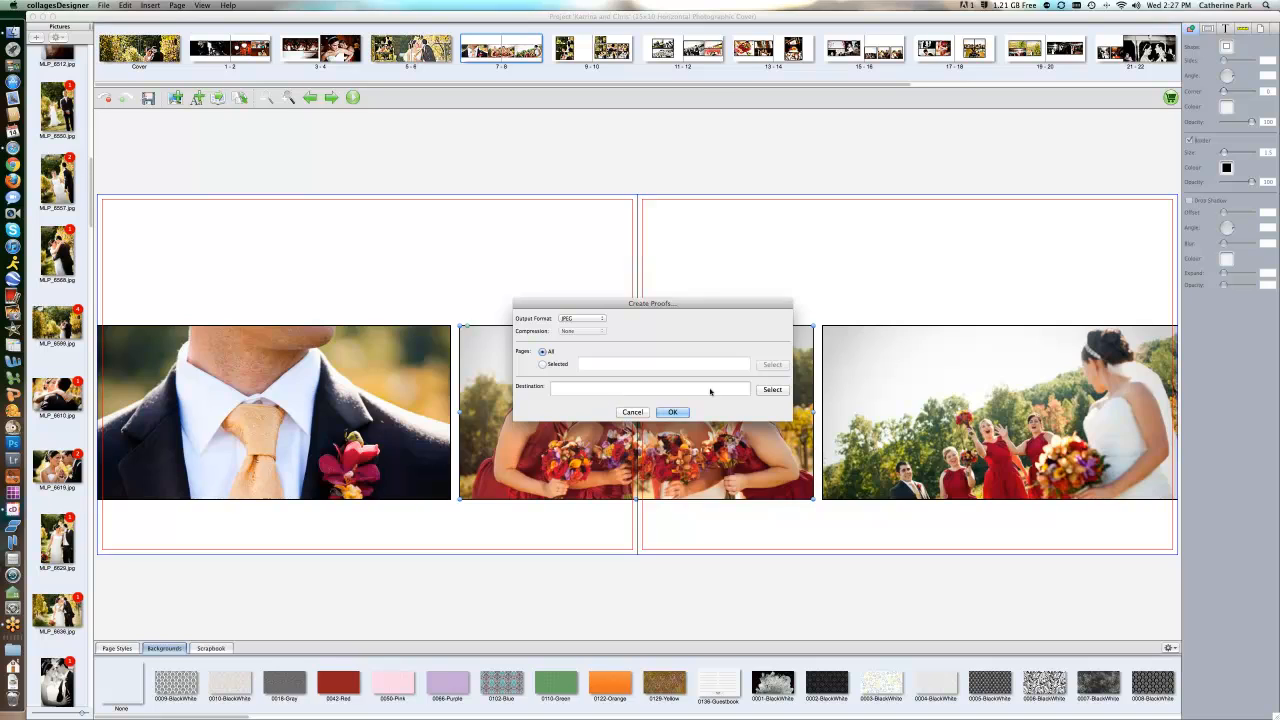
click(772, 389)
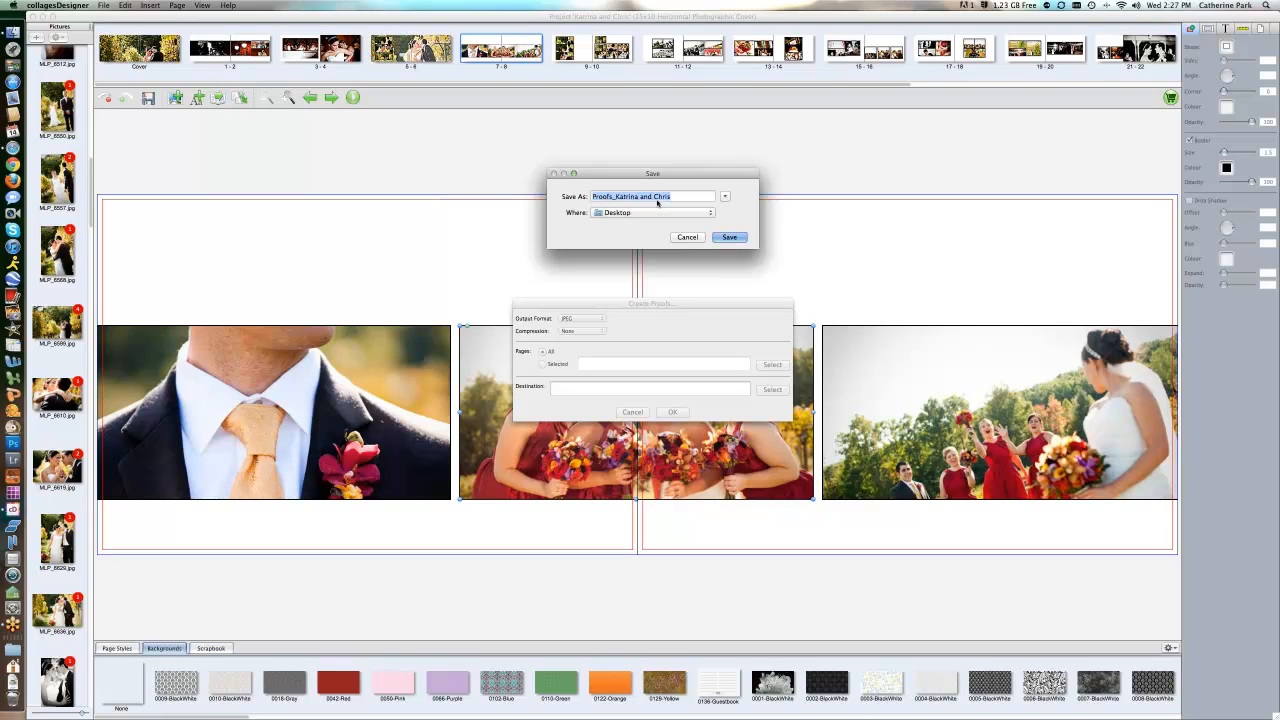
click(729, 237)
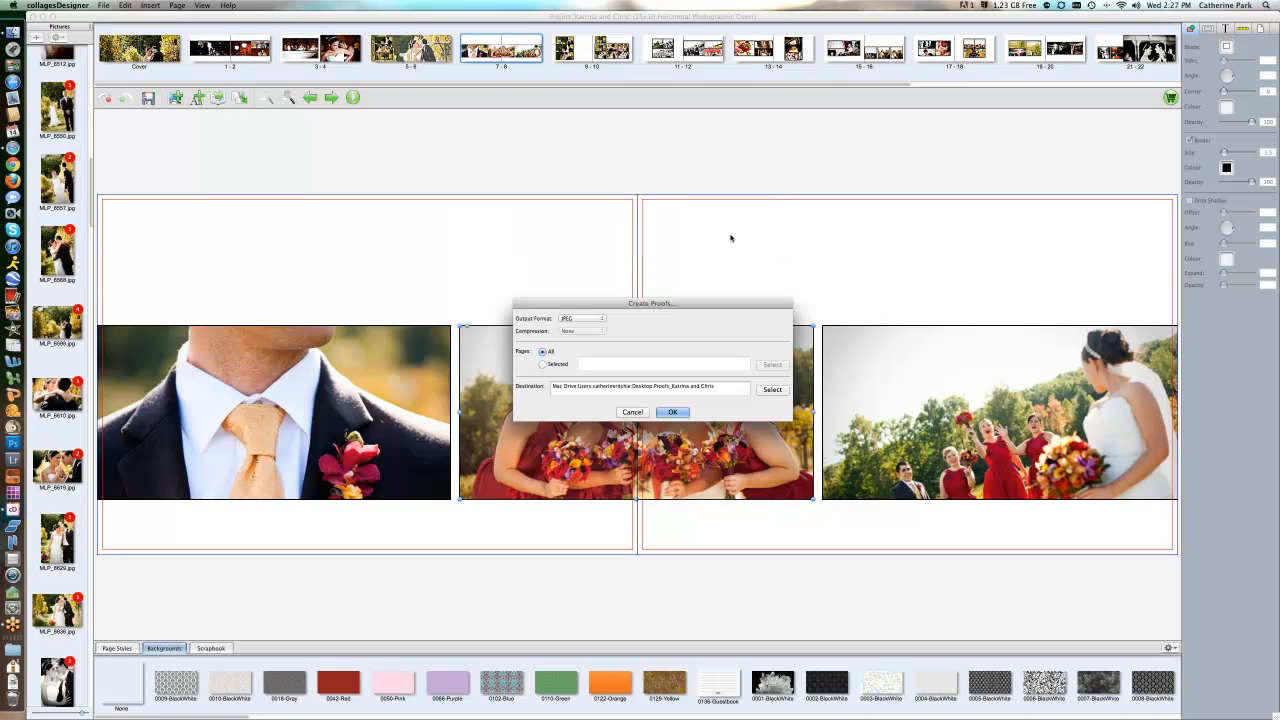
click(673, 412)
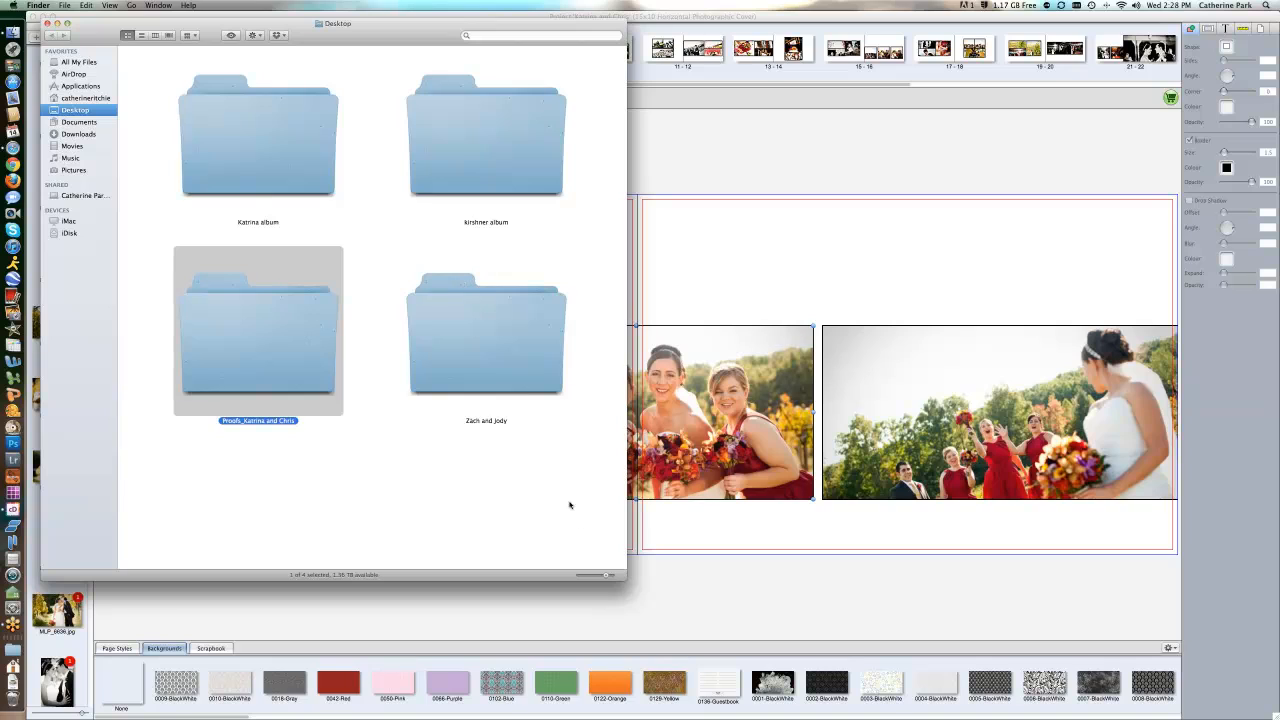
Switch to Finder, open the proofs folder in an enlarged window and examine the proof images in Cover Flow
double_click(282, 348)
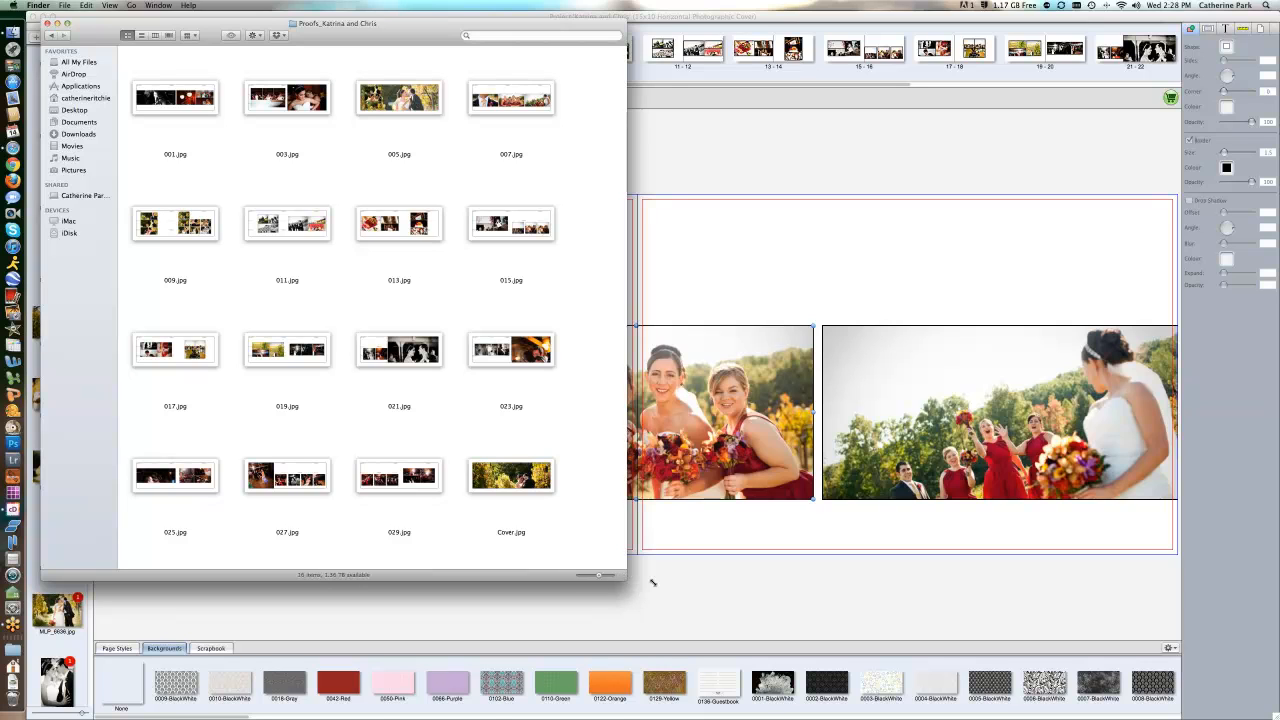
drag(652, 582, 841, 628)
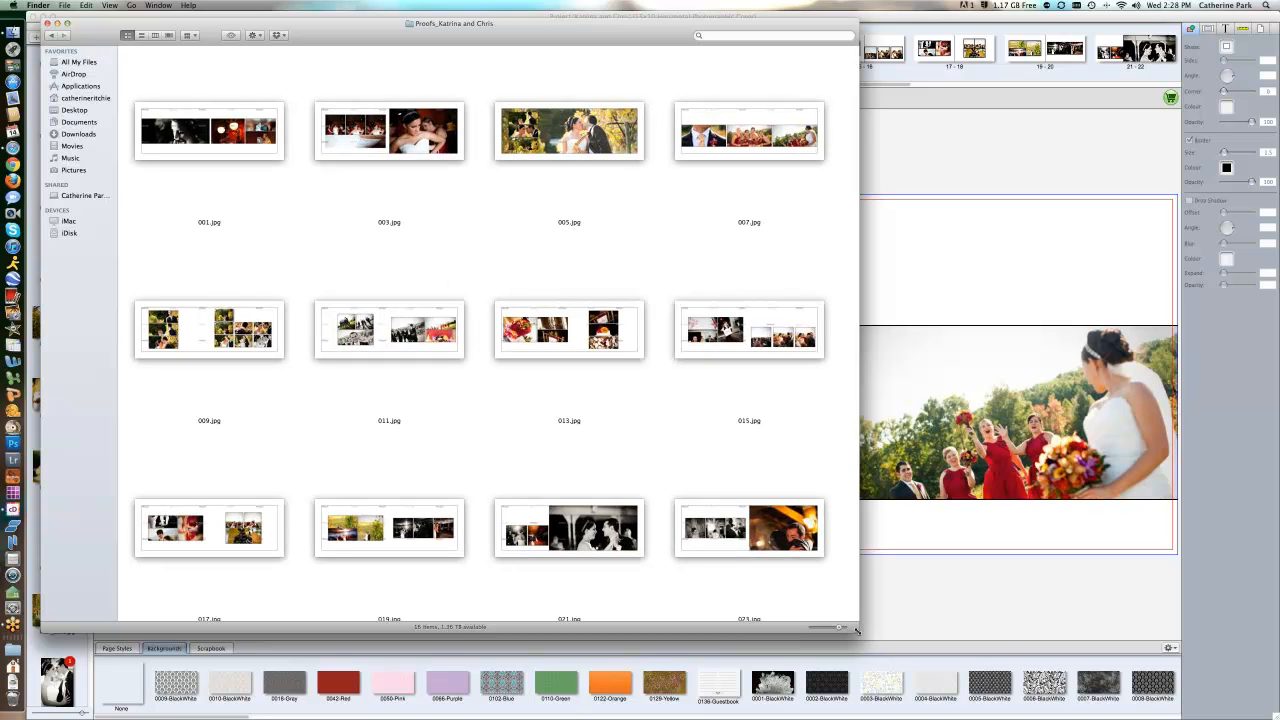
drag(857, 631, 946, 674)
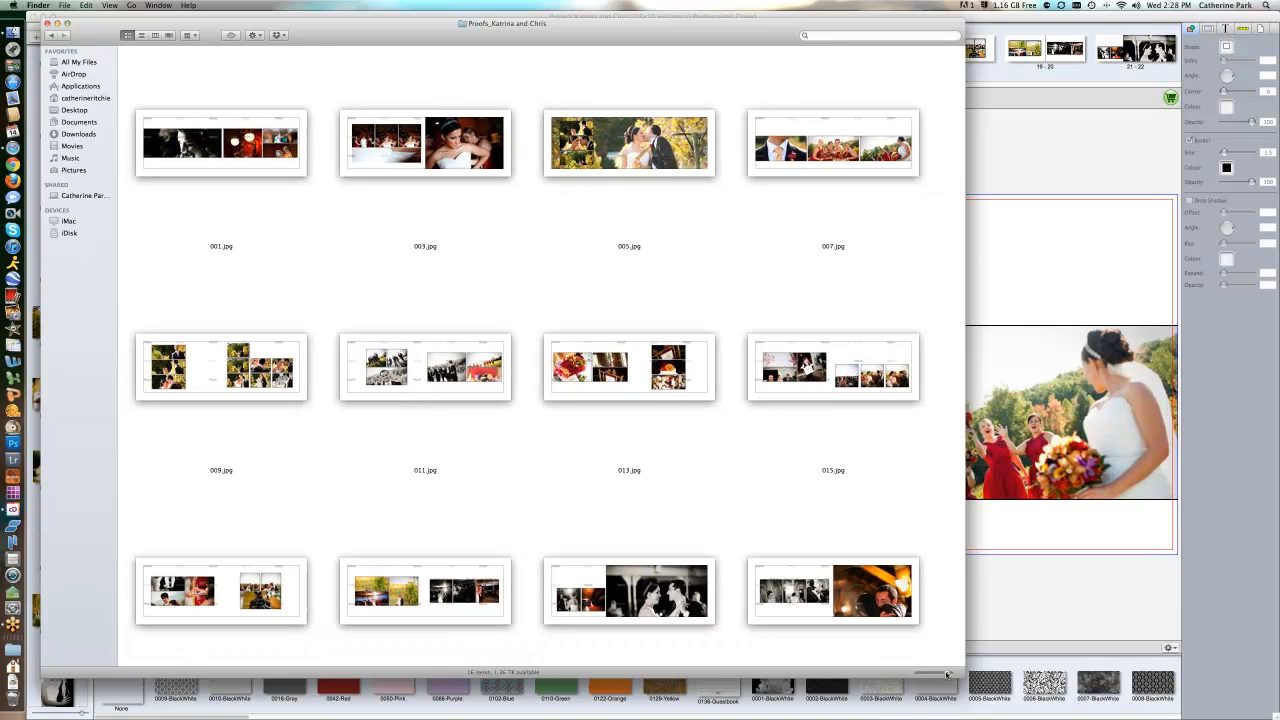
click(275, 140)
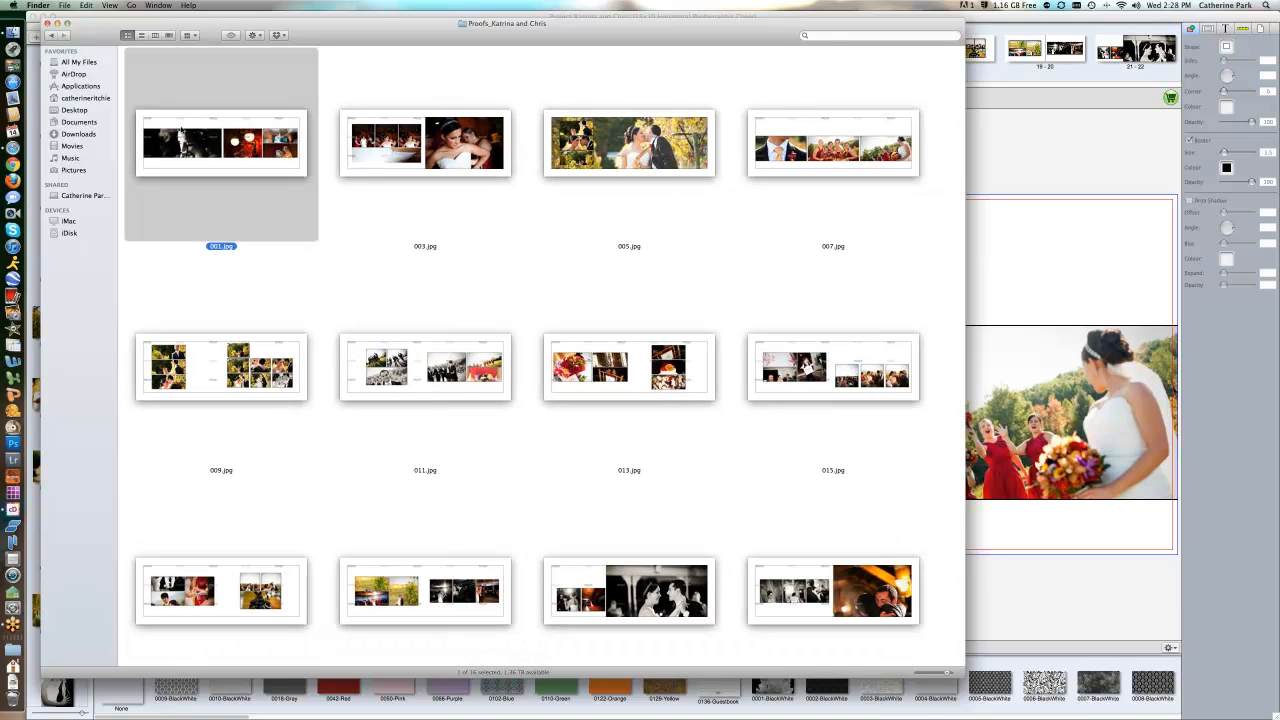
click(170, 37)
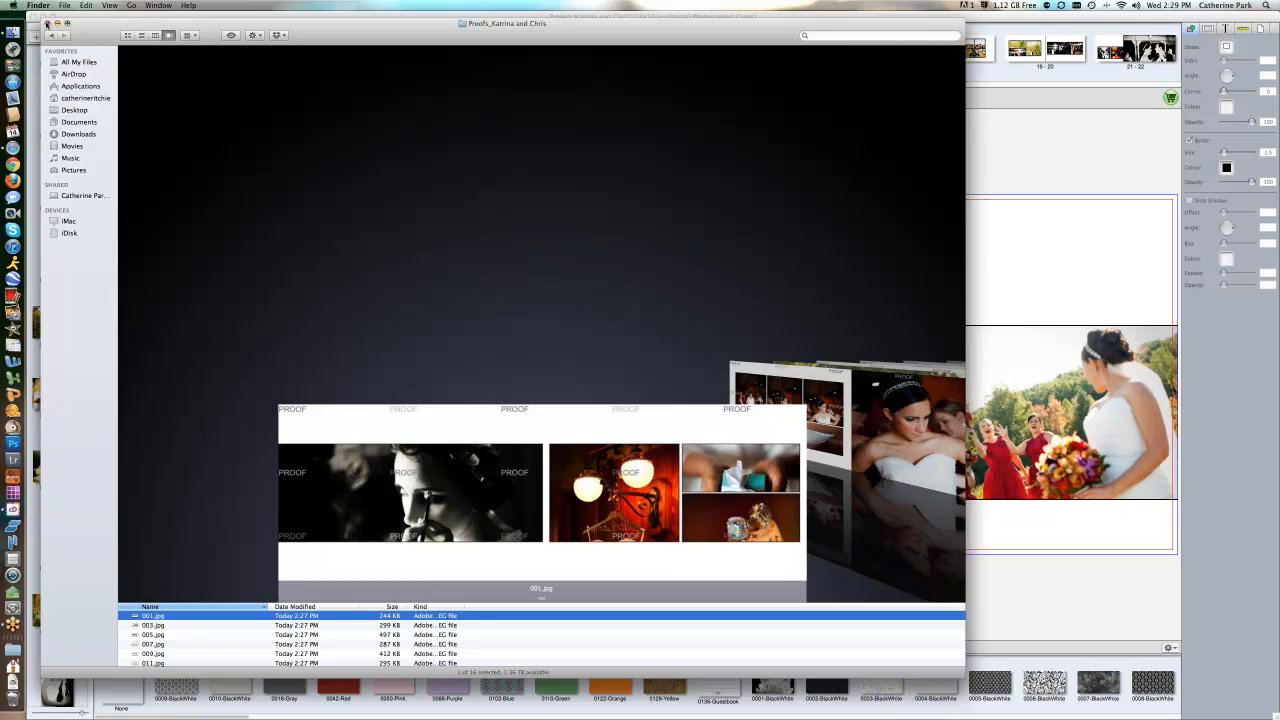
Compress the proofs folder on the Desktop into a ZIP archive and select the archive
click(53, 35)
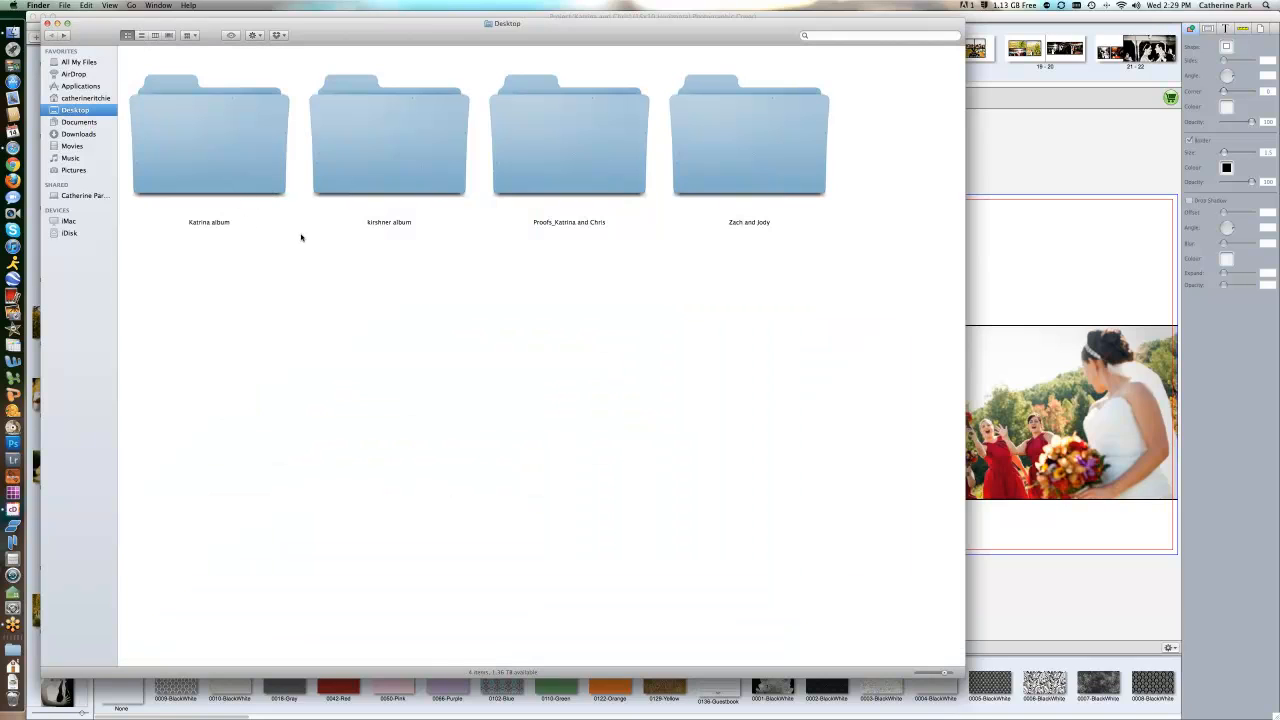
click(578, 155)
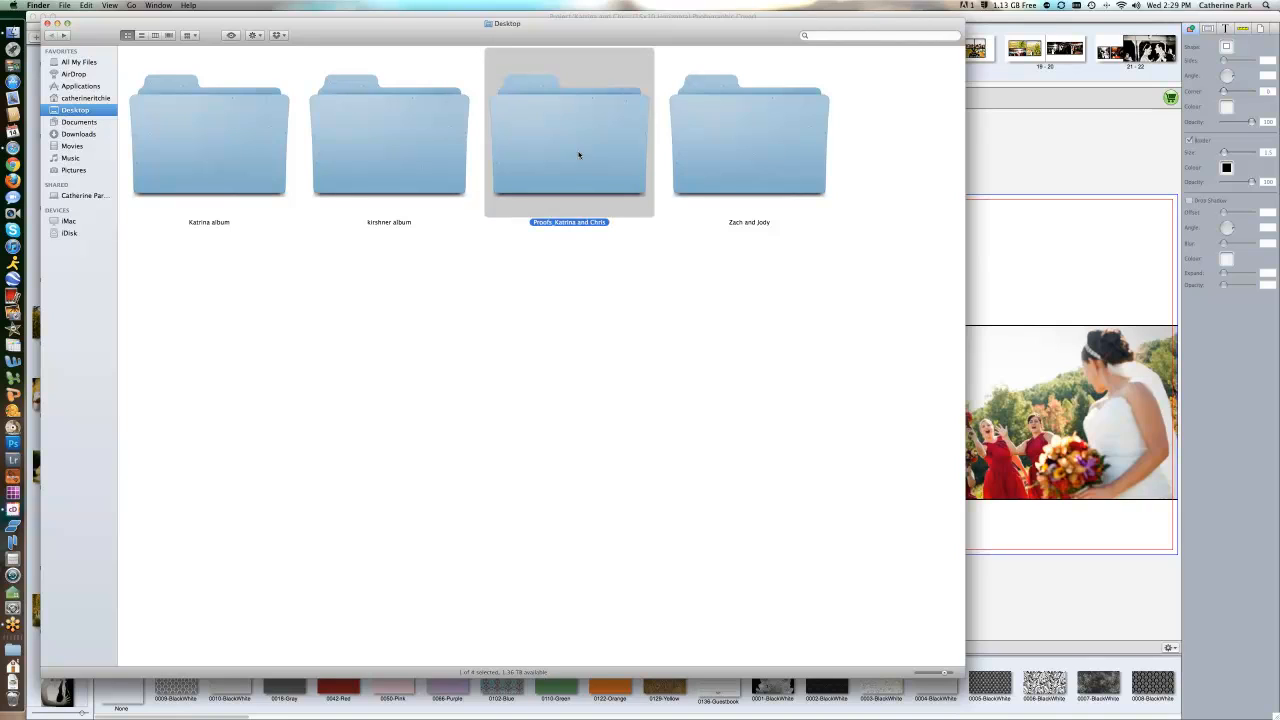
right_click(578, 155)
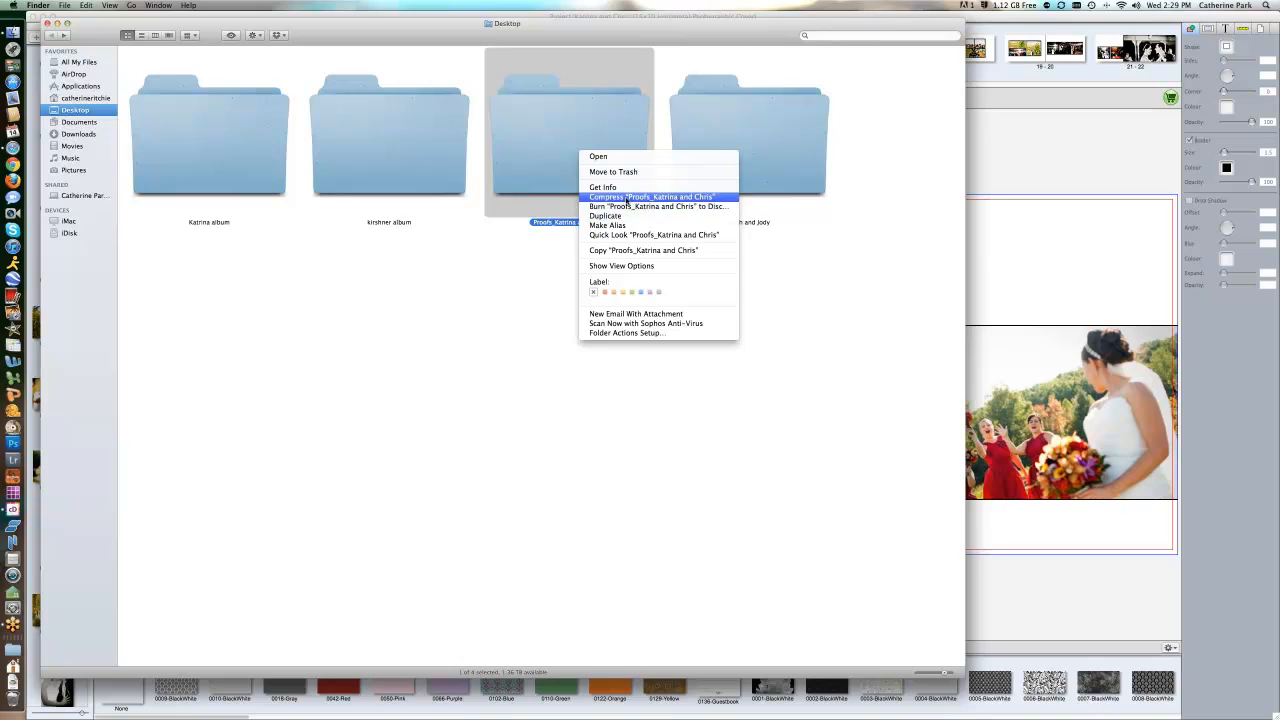
click(626, 197)
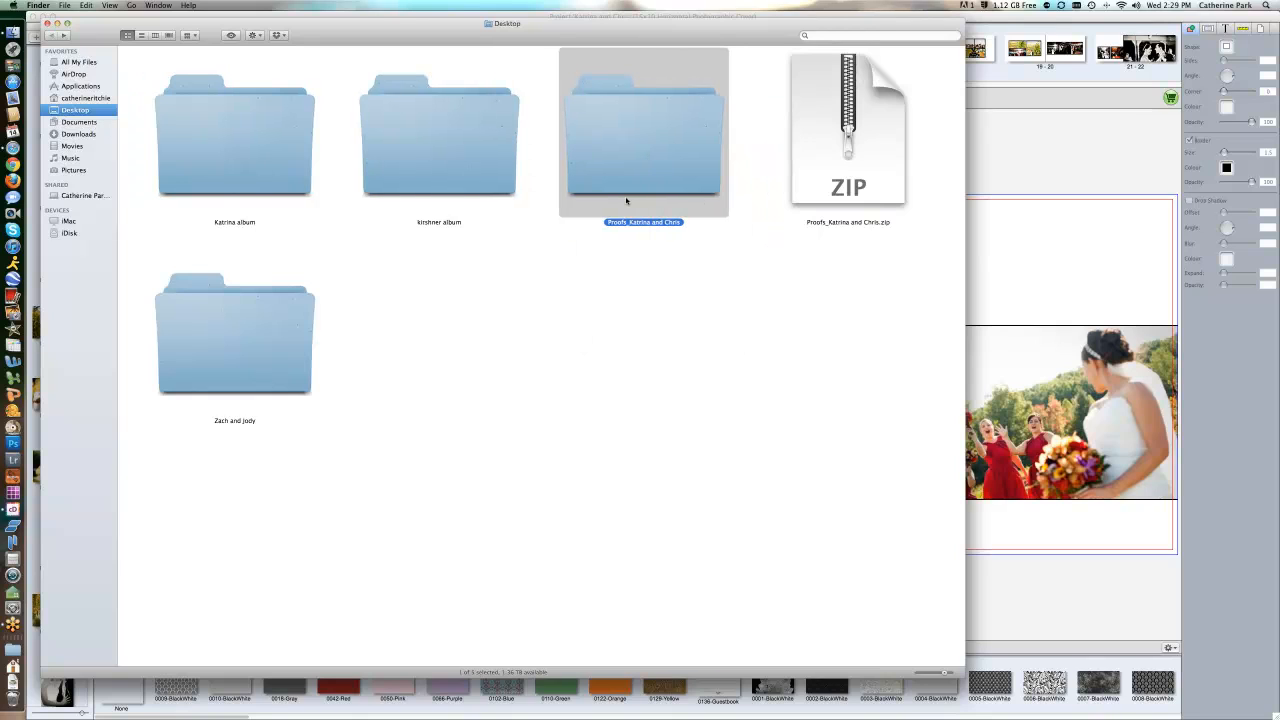
click(845, 163)
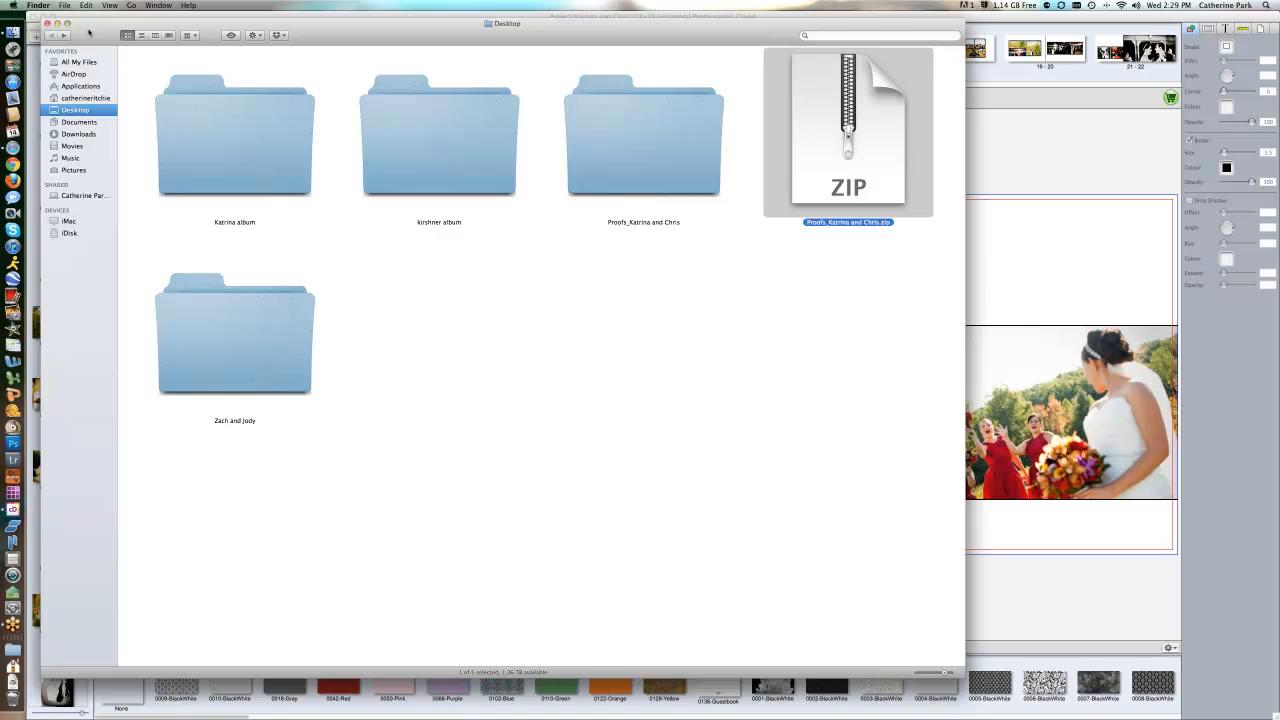
Close the Finder window and return to the album project in collagesDesigner
drag(88, 33, 249, 87)
click(227, 79)
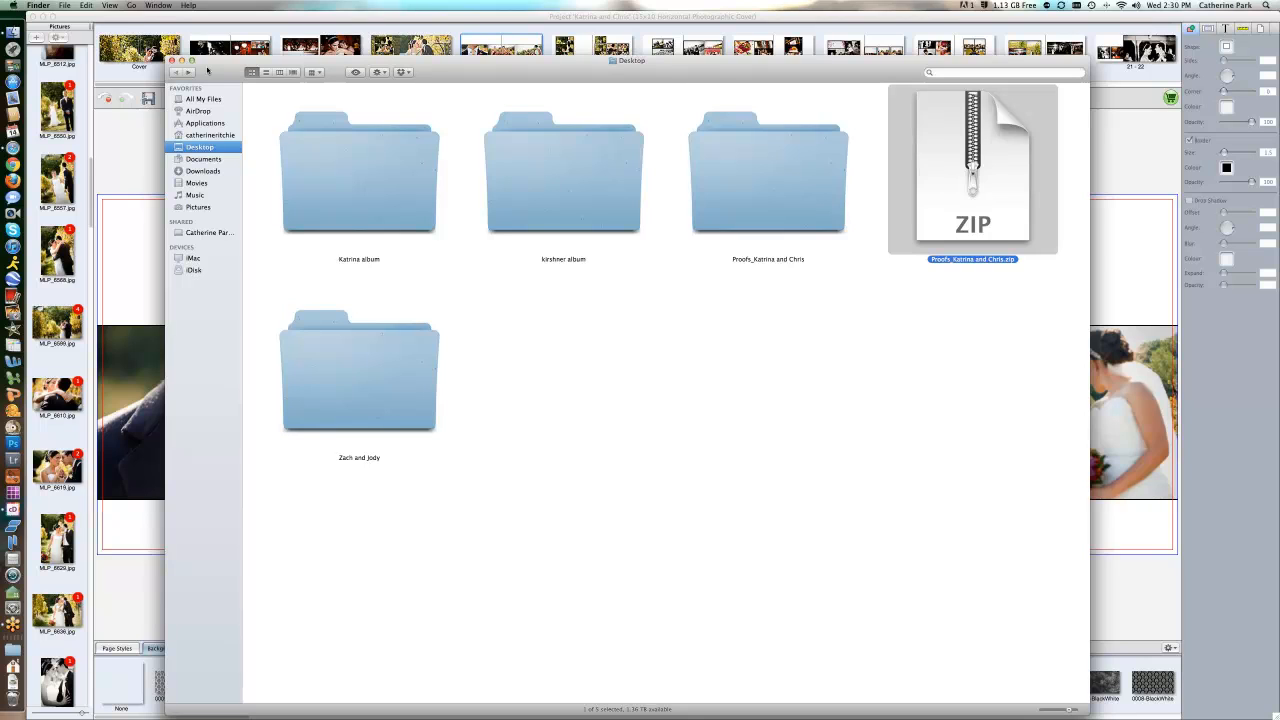
click(171, 61)
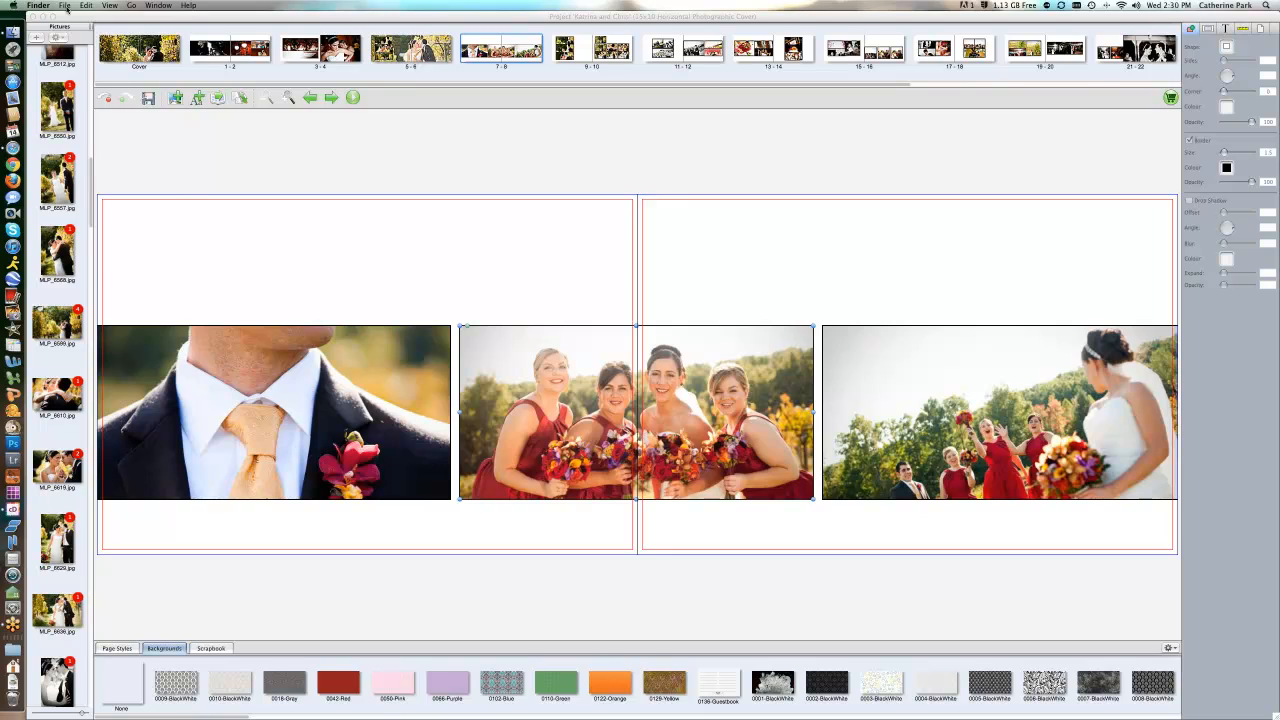
click(64, 5)
click(378, 121)
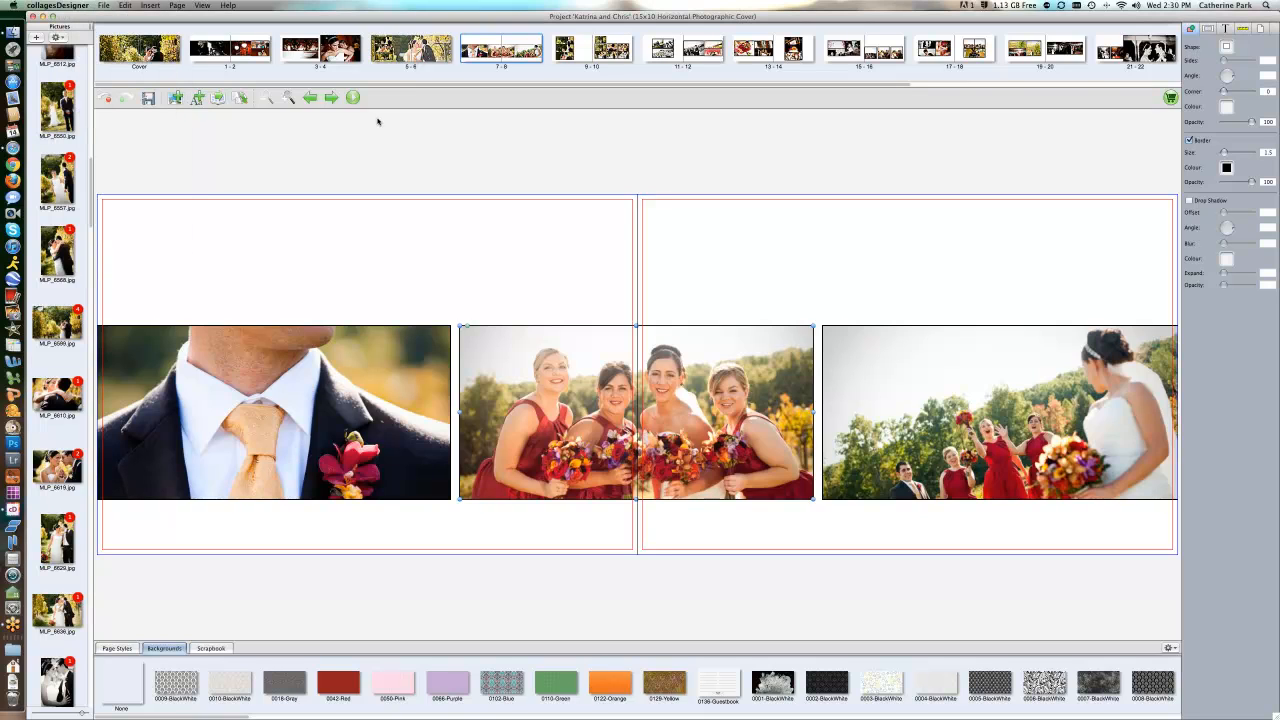
Order the album: continue past the quality check, save the project and add it to the shopping cart
click(104, 6)
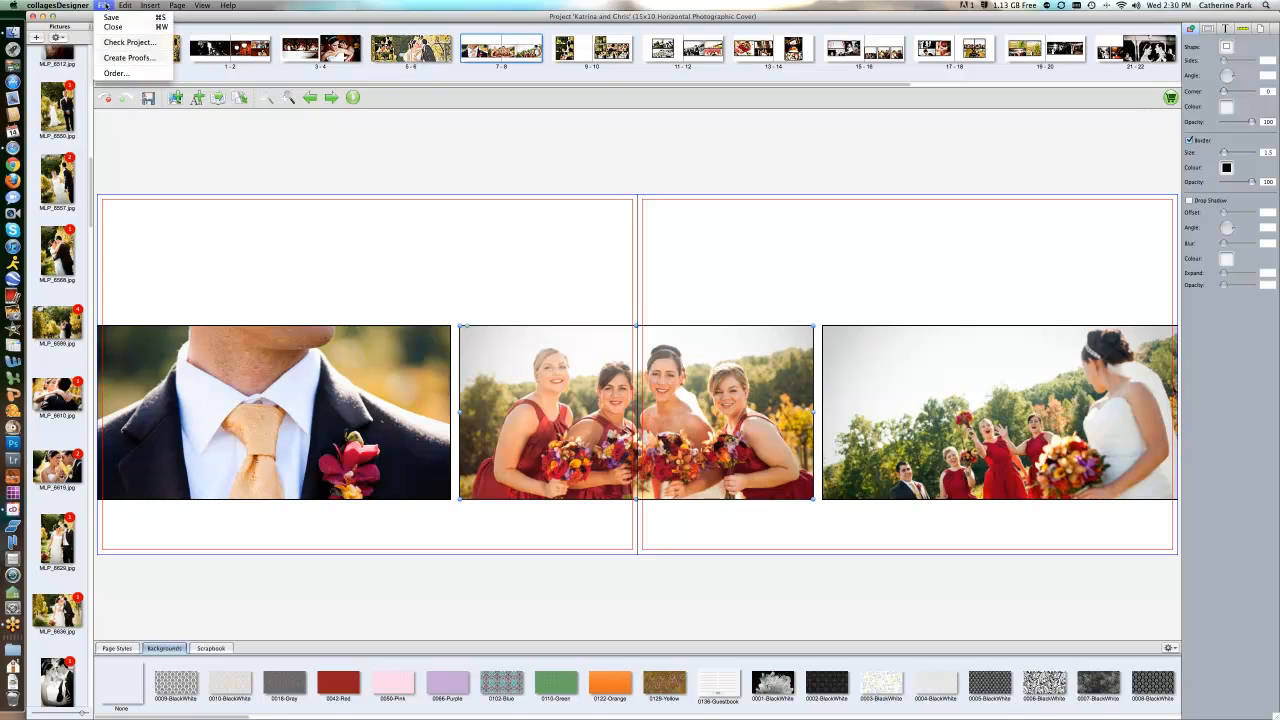
click(116, 73)
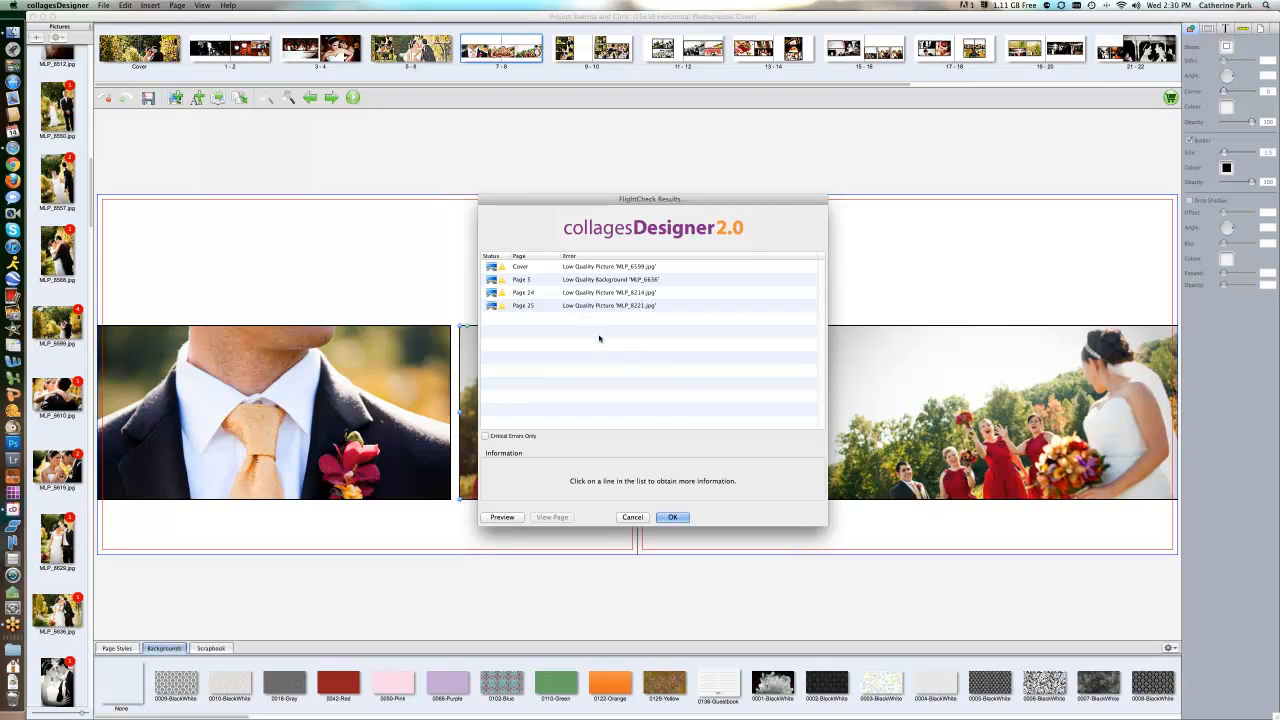
click(673, 517)
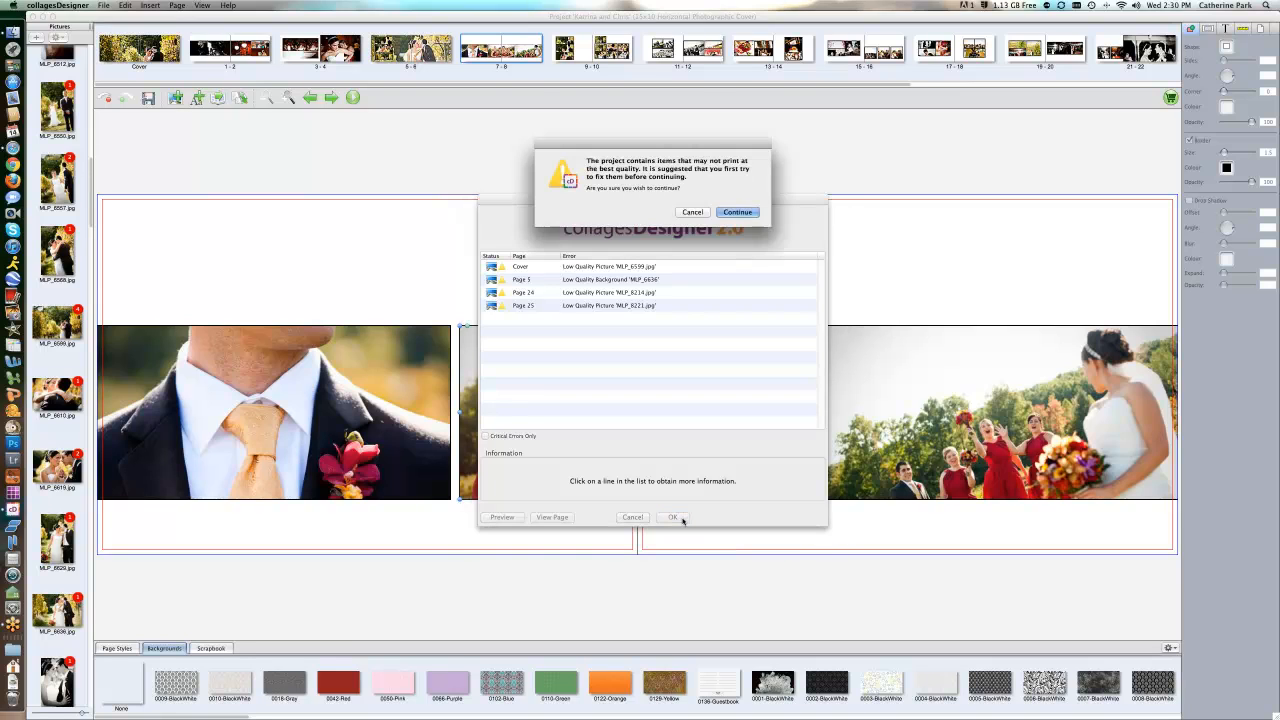
click(726, 213)
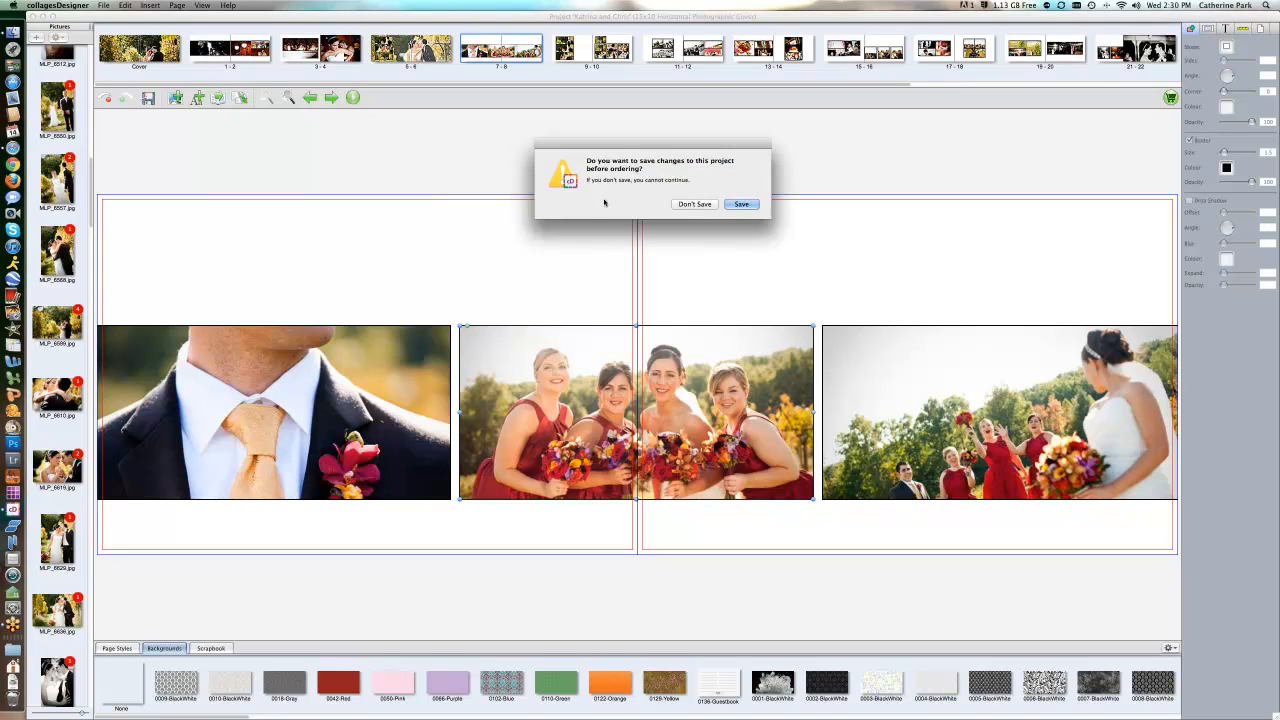
click(741, 204)
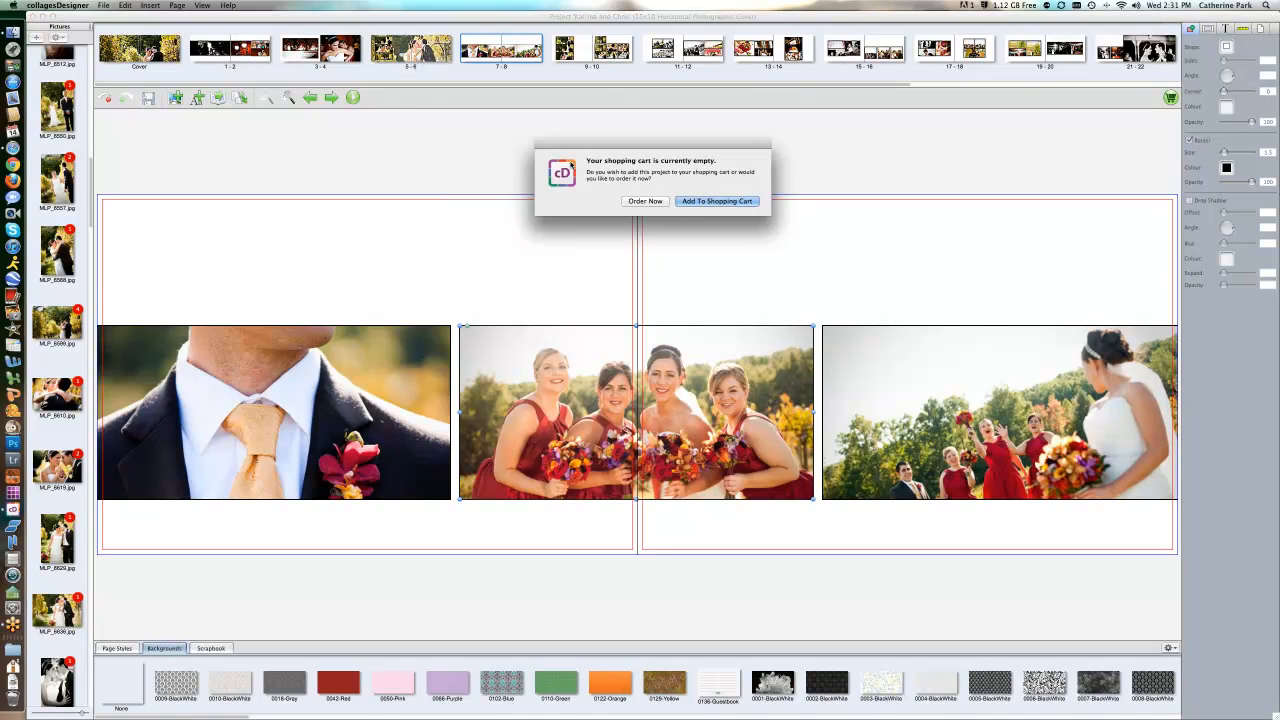
click(700, 202)
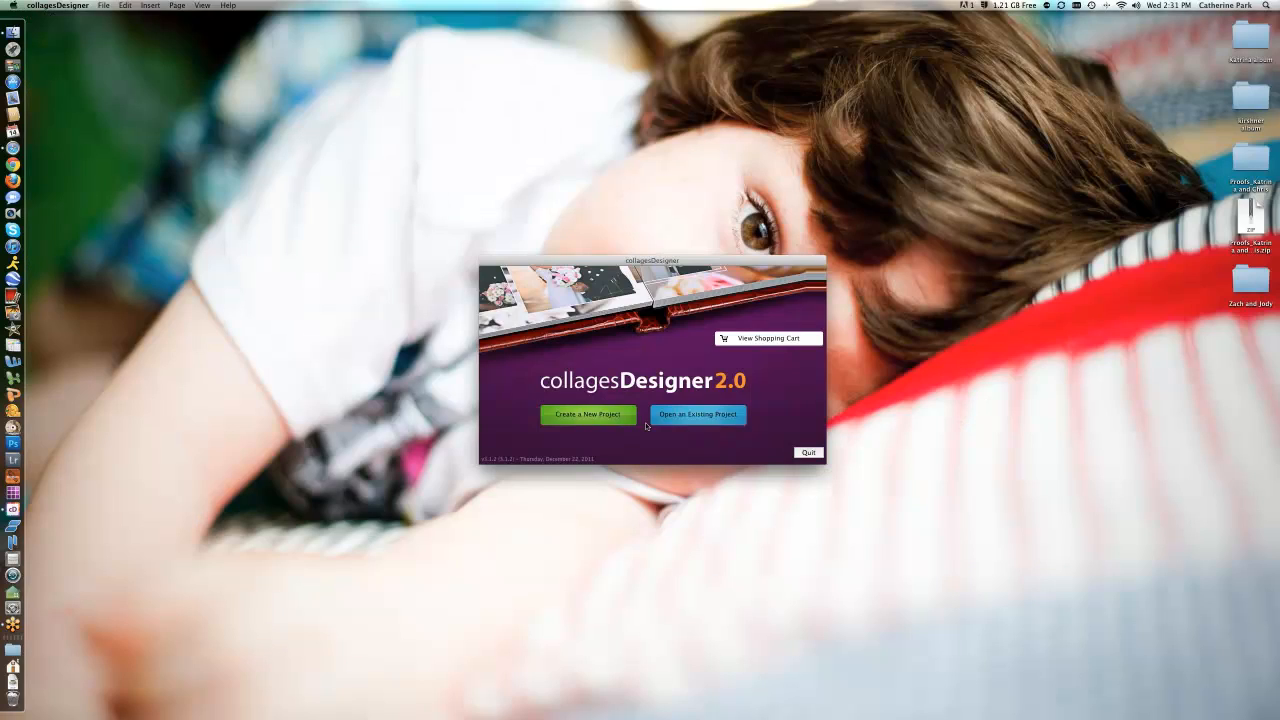
Open the existing wedding album project with the 15x10 horizontal photographic cover
click(704, 418)
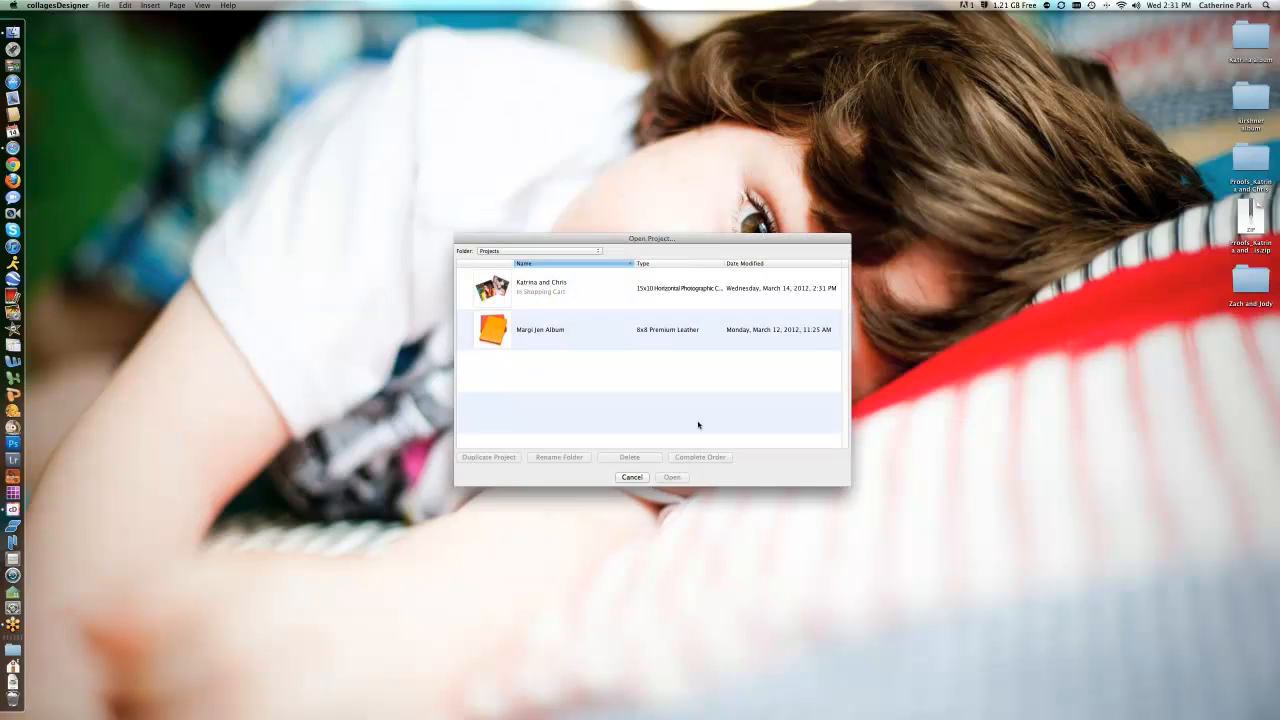
click(512, 304)
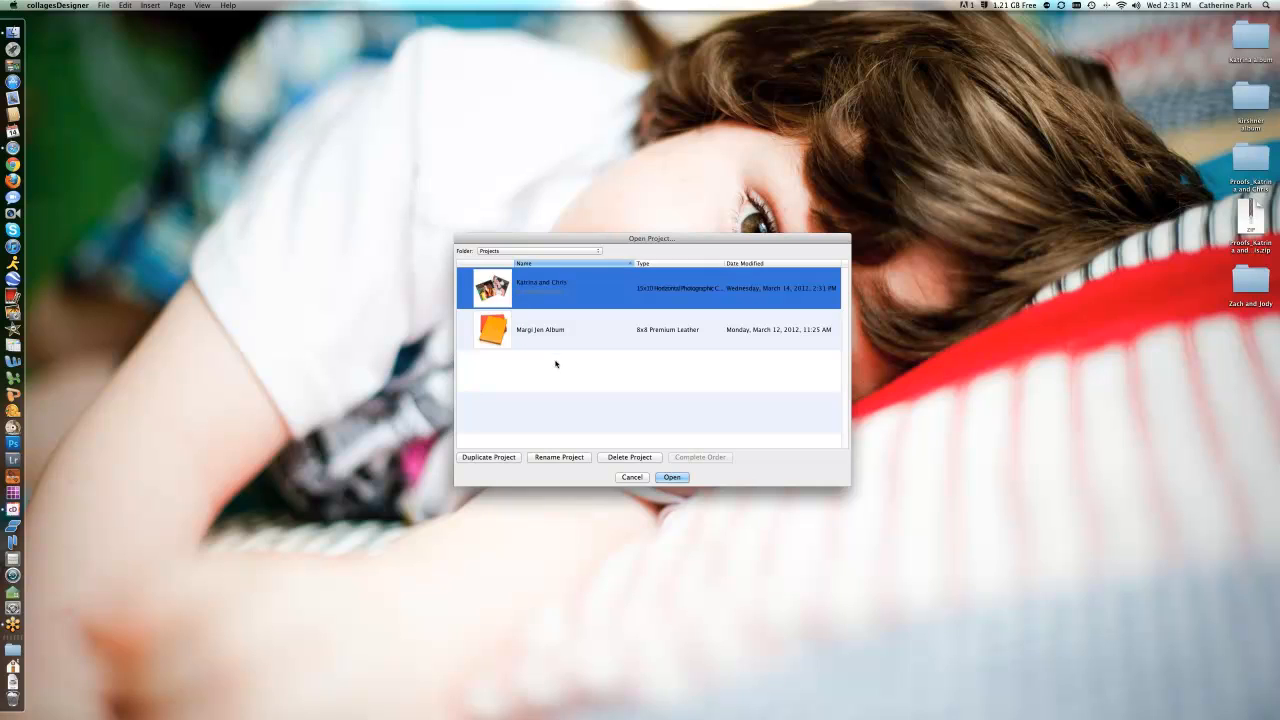
click(677, 479)
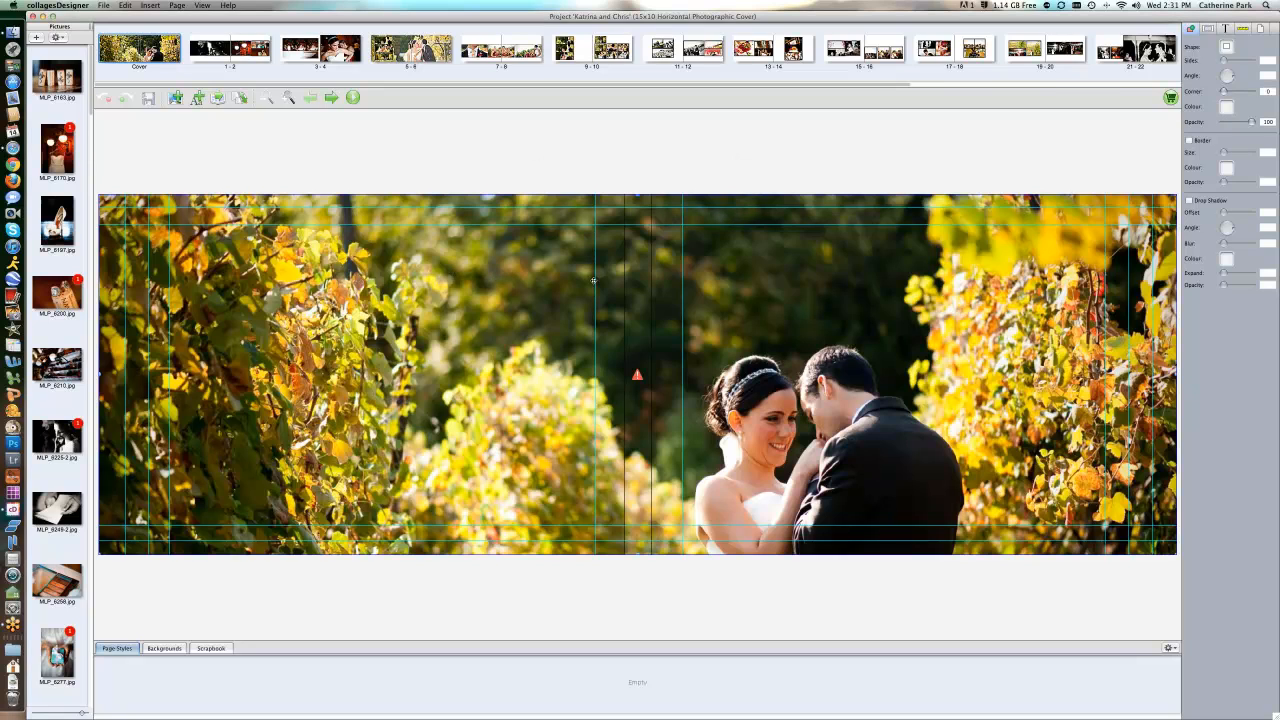
Recrop the cover picture slightly tighter, trimming its right side and shifting the crop area down a little
double_click(767, 310)
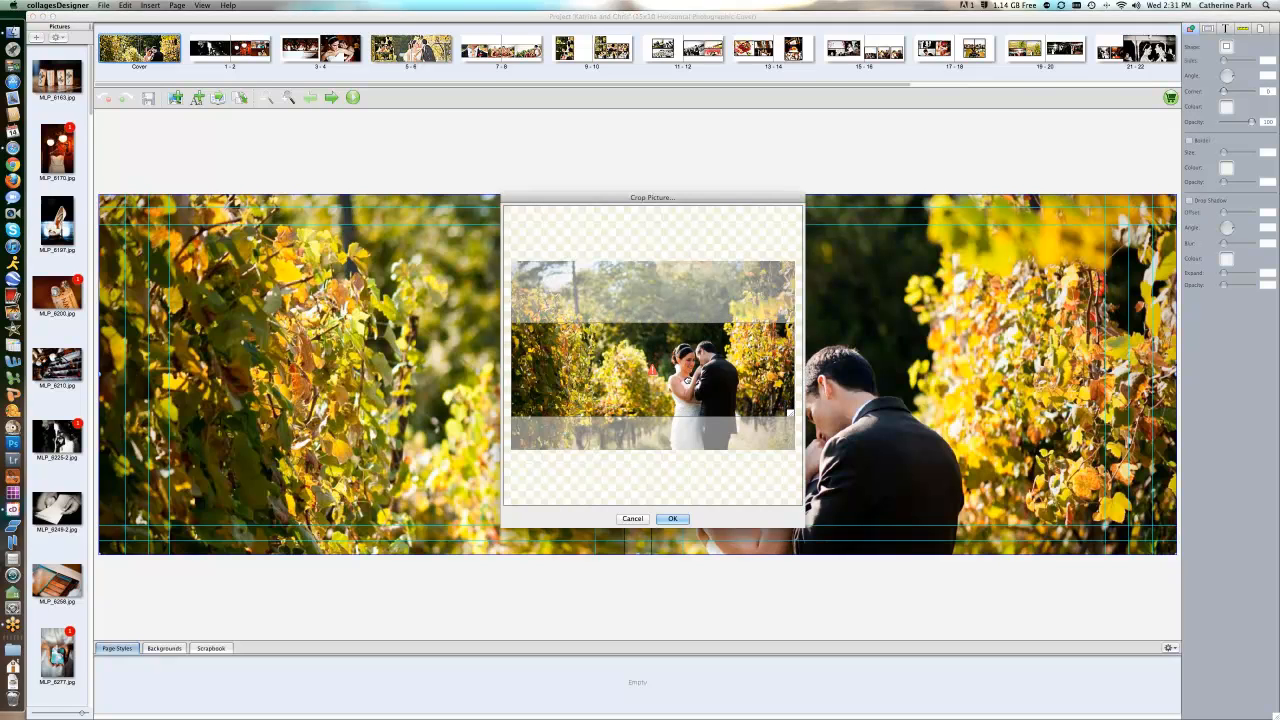
drag(795, 418, 779, 411)
drag(618, 361, 618, 366)
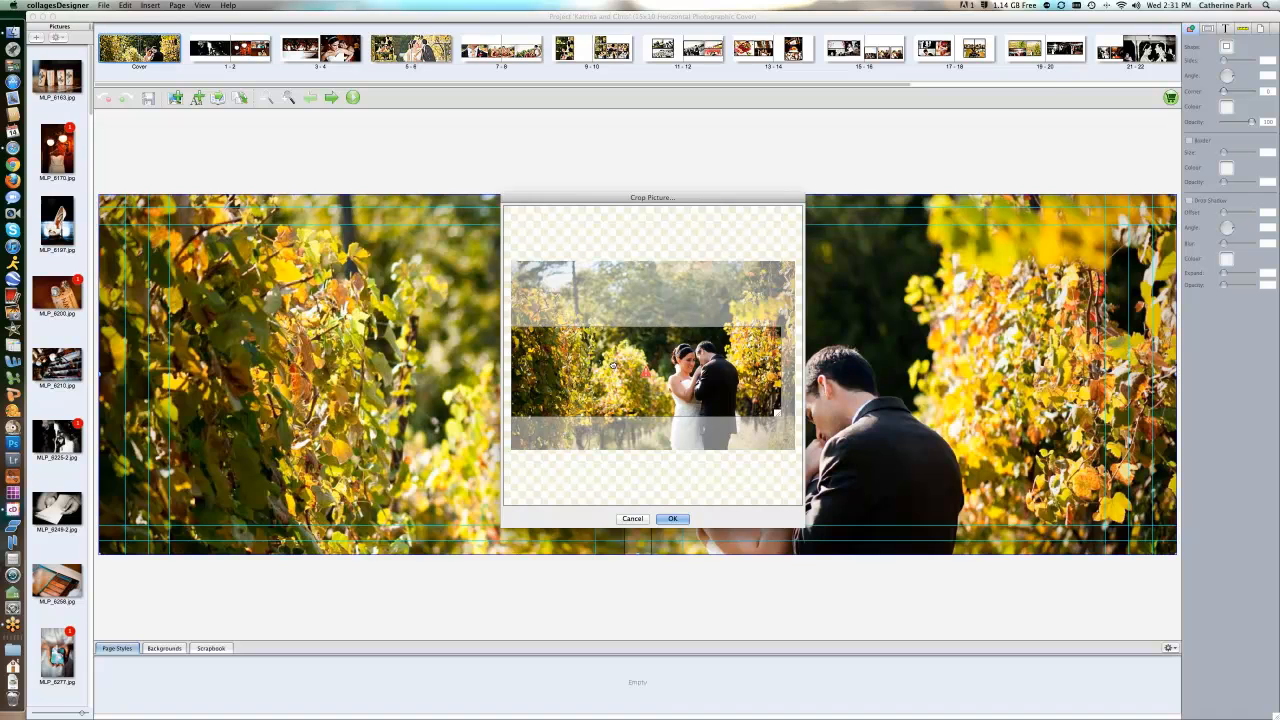
click(675, 518)
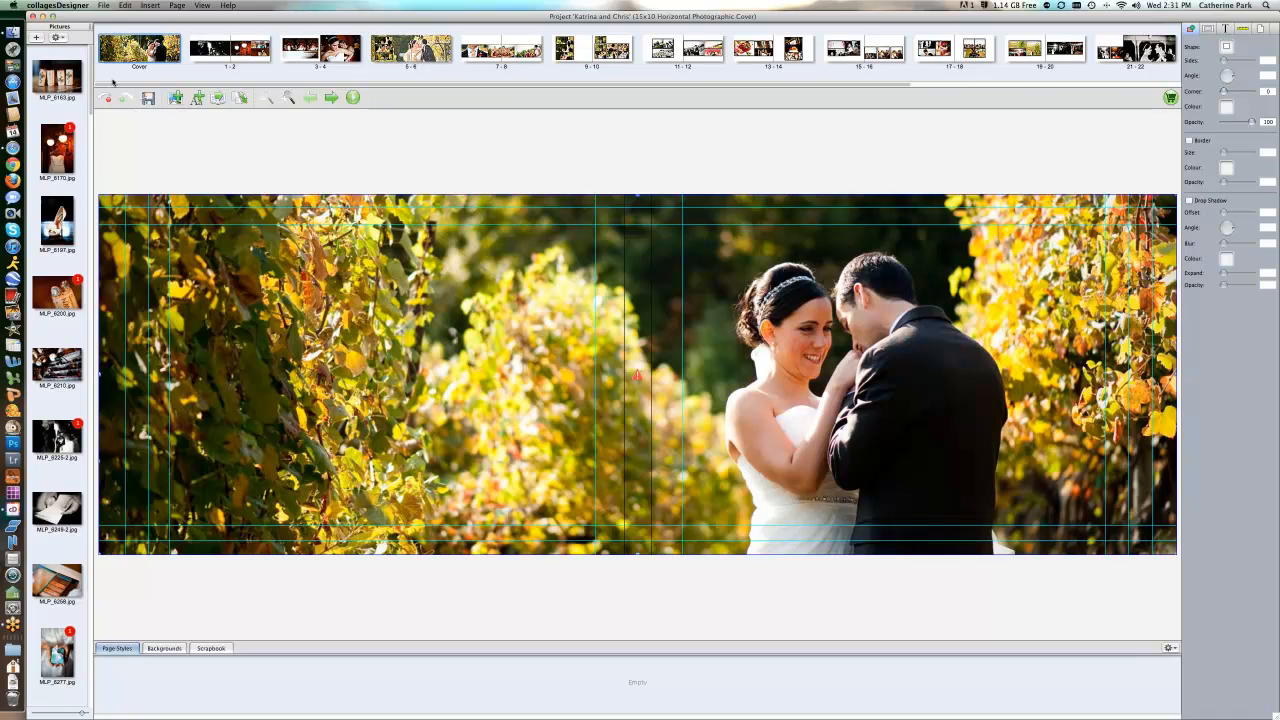
Save and close the album project, and display the list of existing projects
click(101, 6)
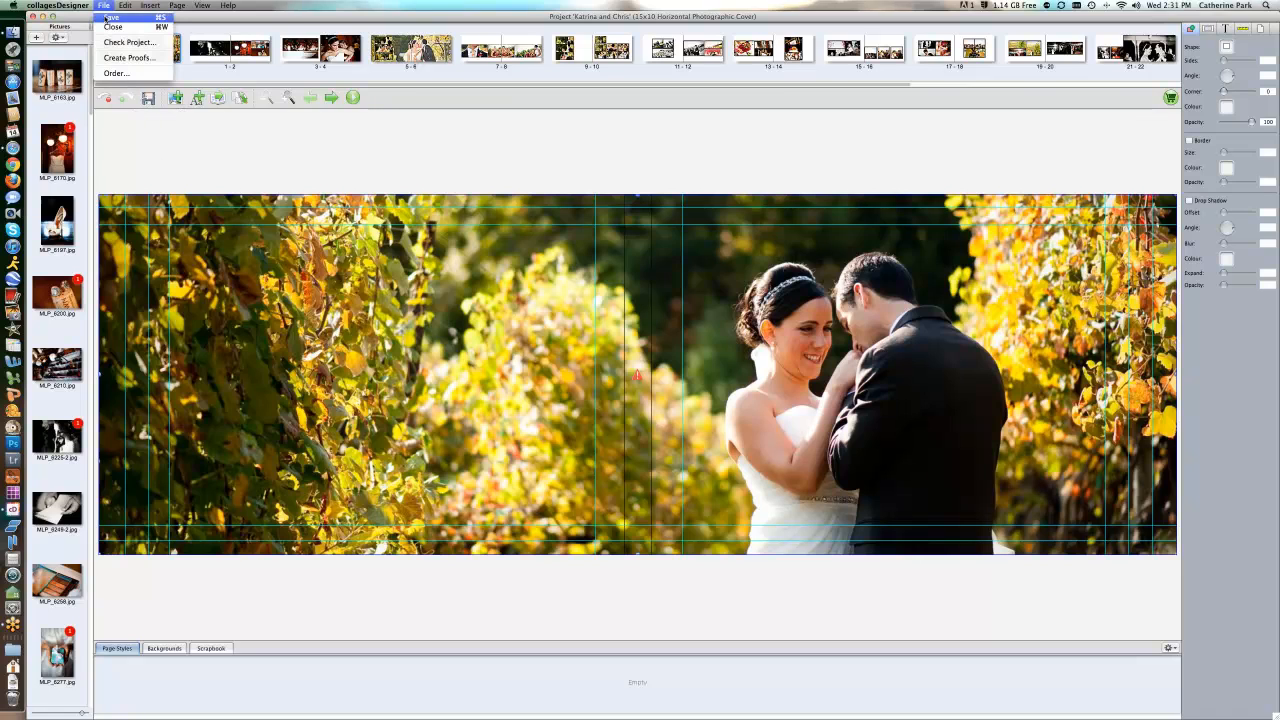
click(106, 17)
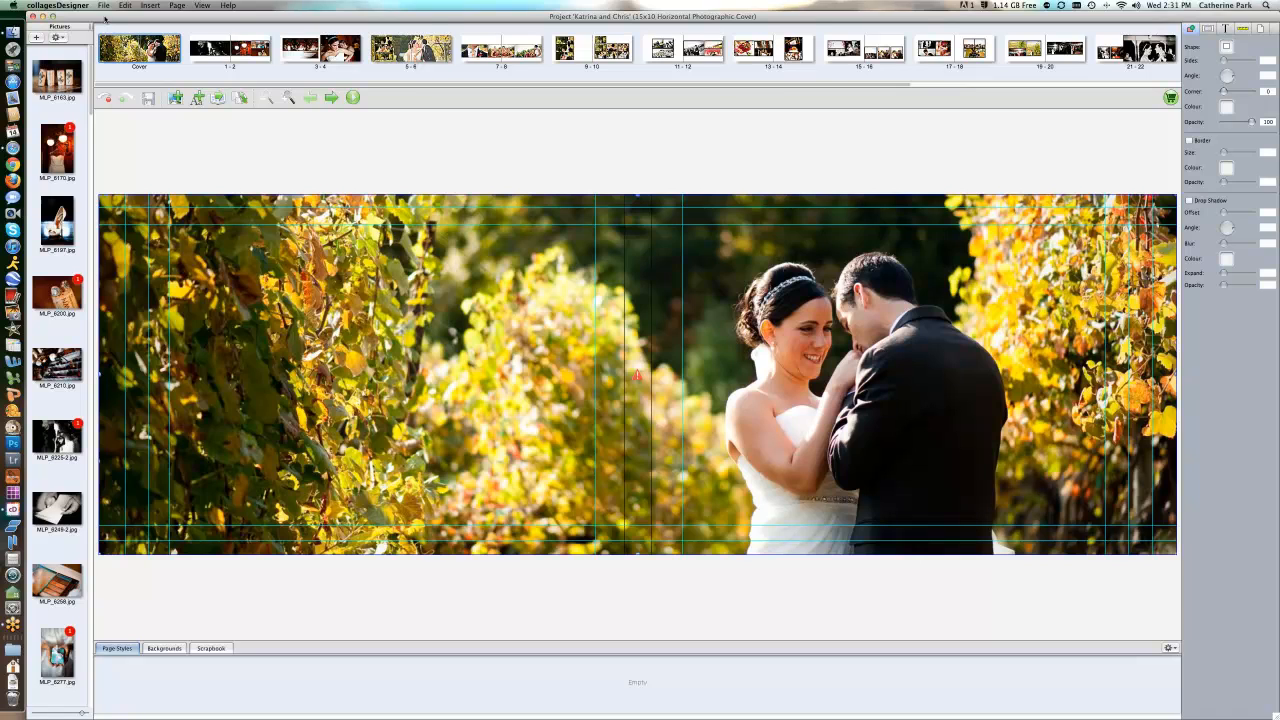
click(104, 6)
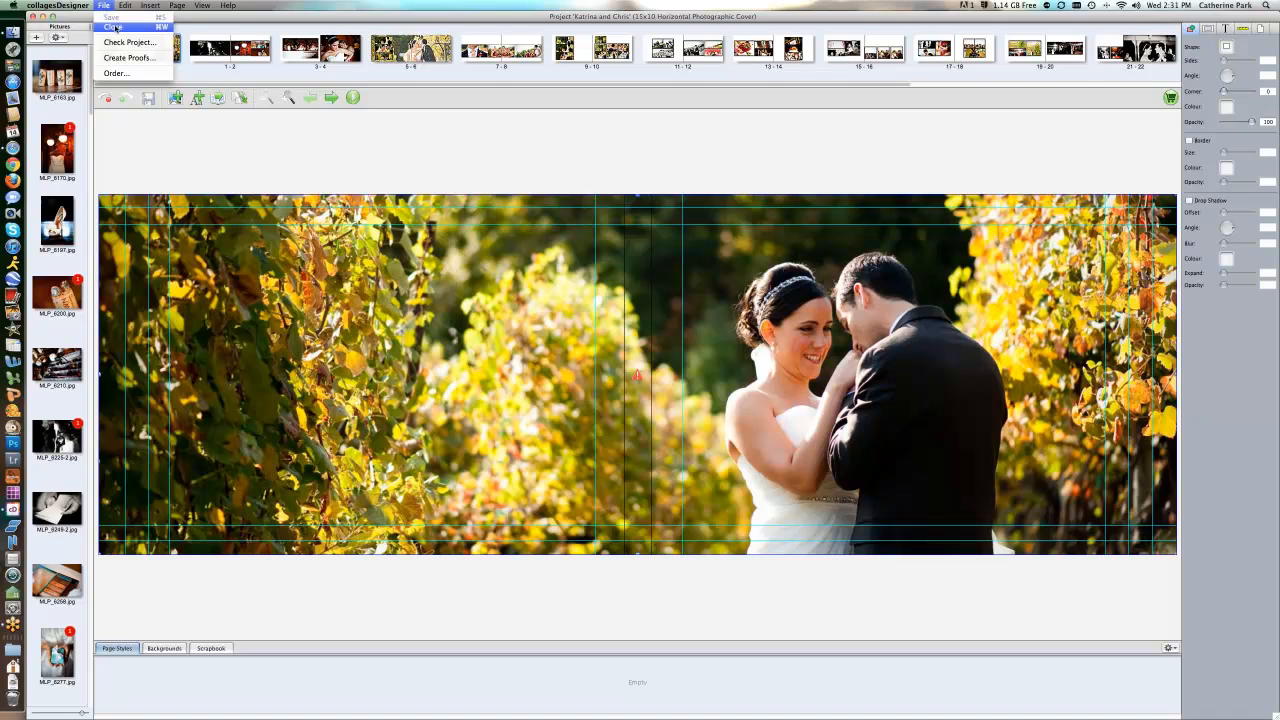
click(116, 28)
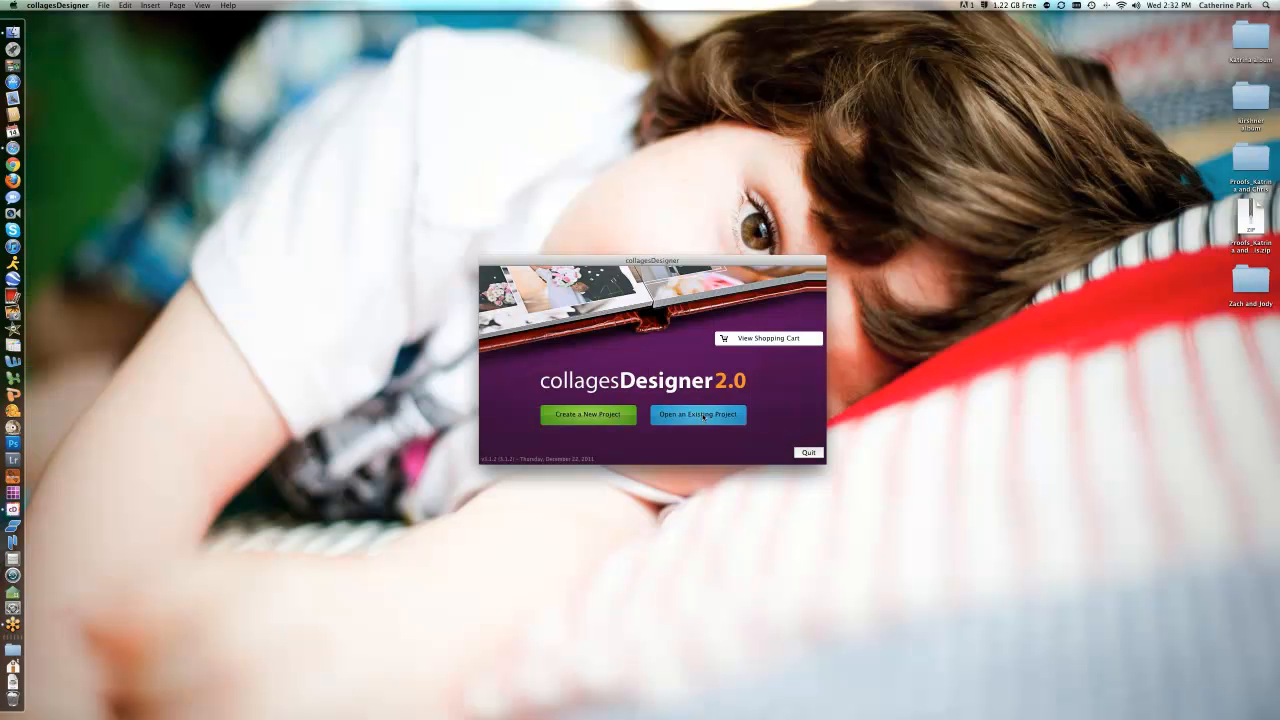
click(703, 416)
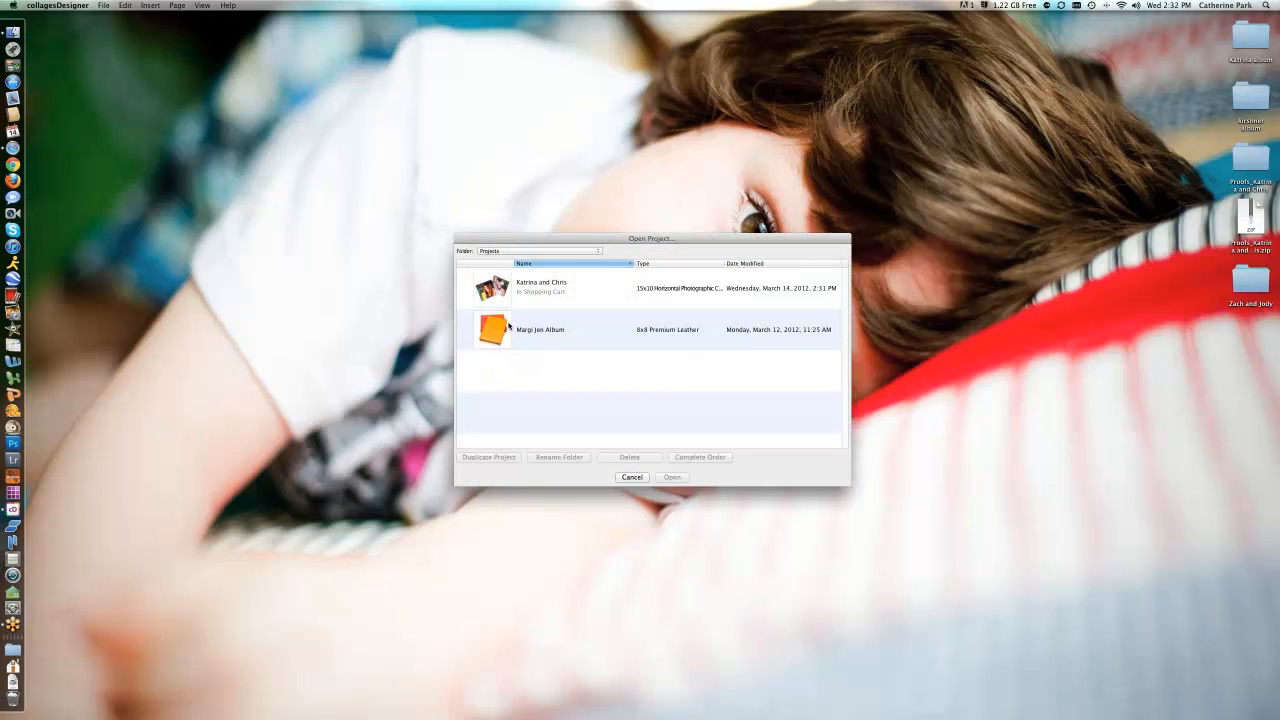